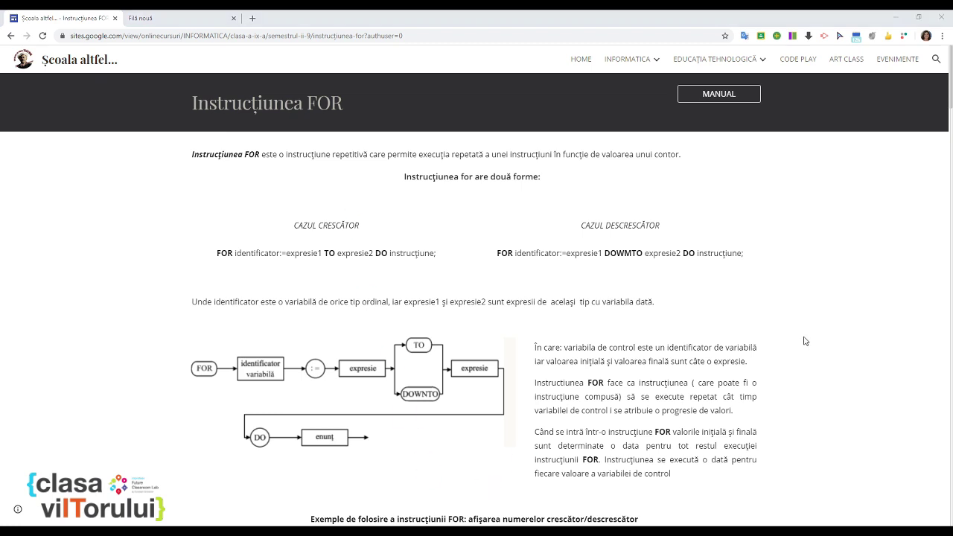
- Open Google Sites in the other browser tab, enlarge the page view and create a new blank site
key("ctrl+Tab")
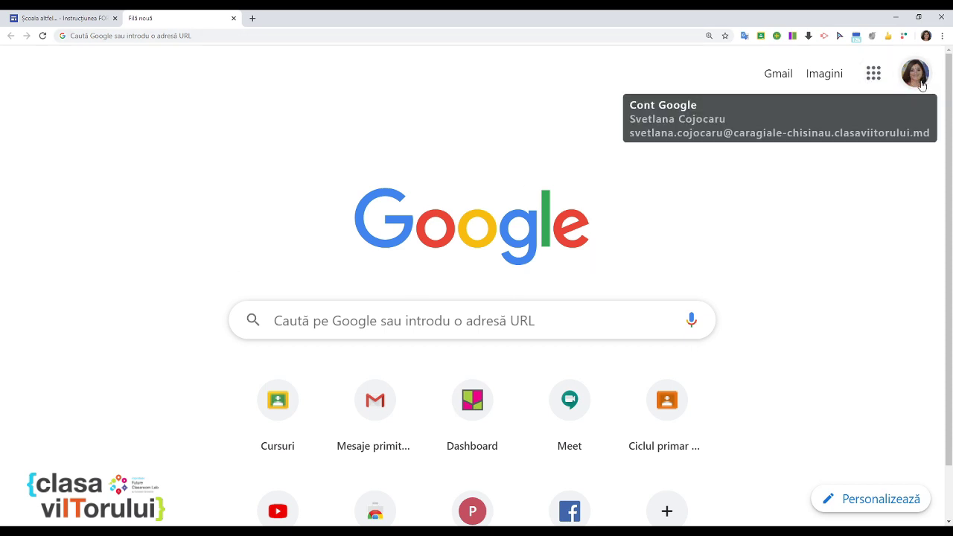
left_click(867, 78)
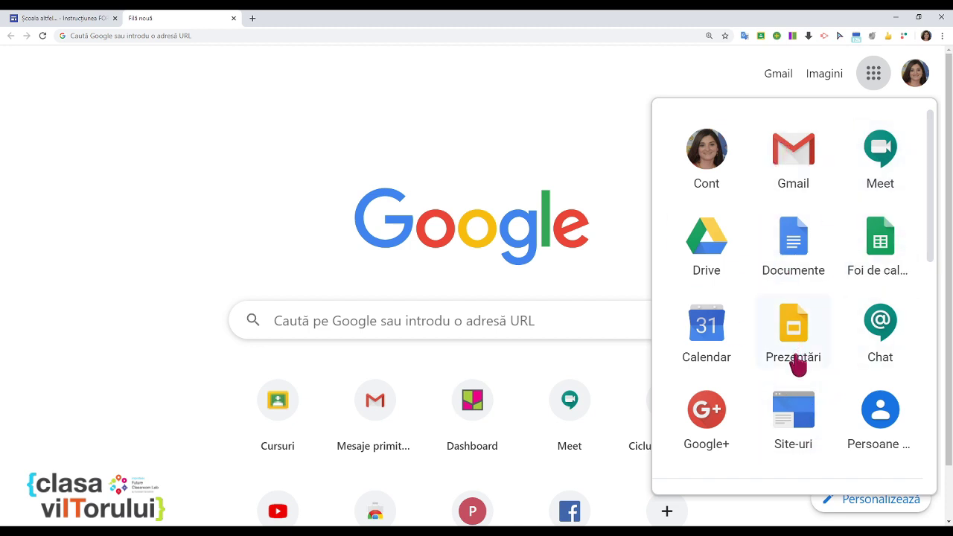
left_click(799, 430)
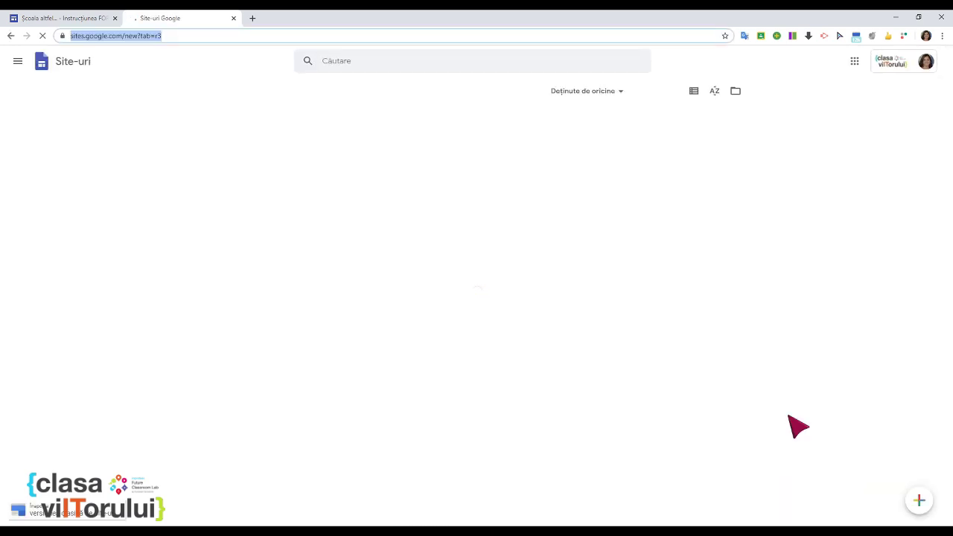
key("ctrl+plus")
key("ctrl+plus")
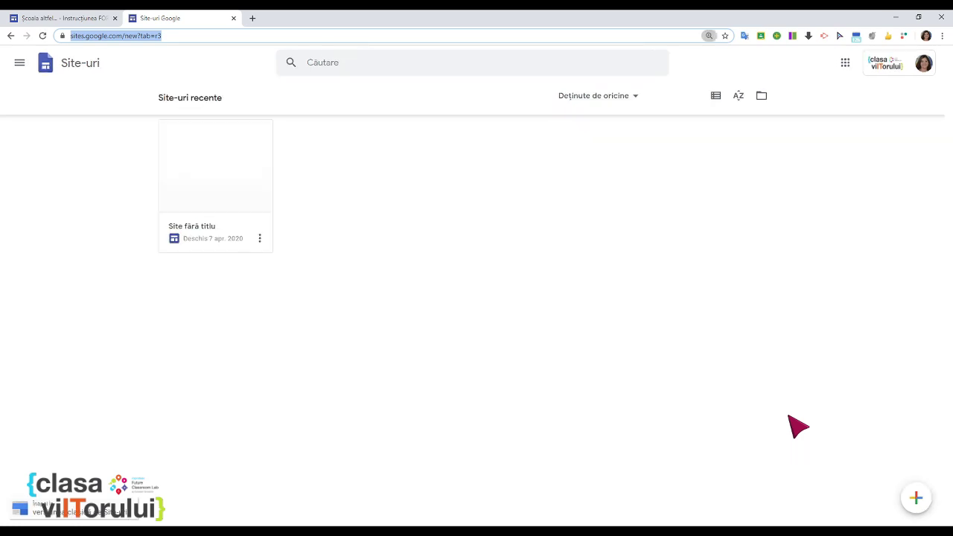
key("ctrl+plus")
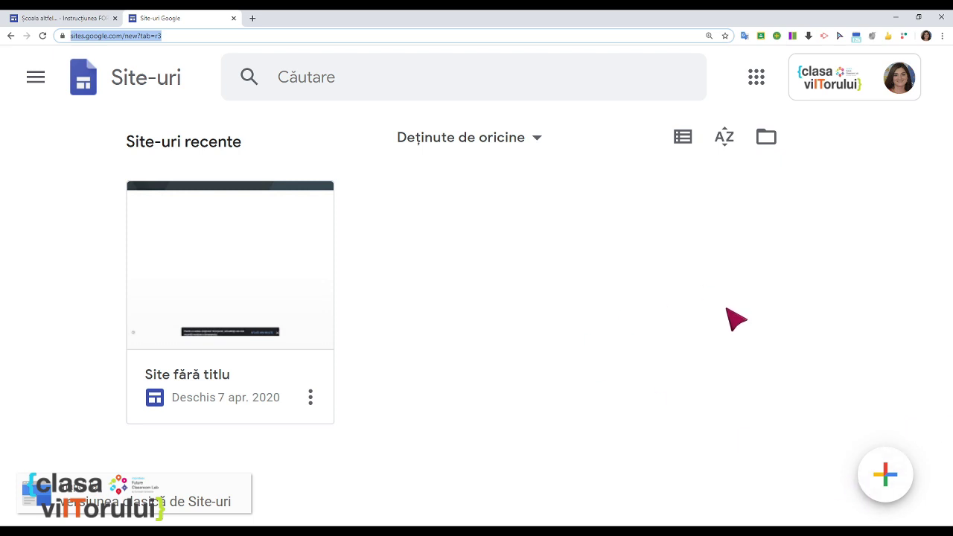
left_click(887, 483)
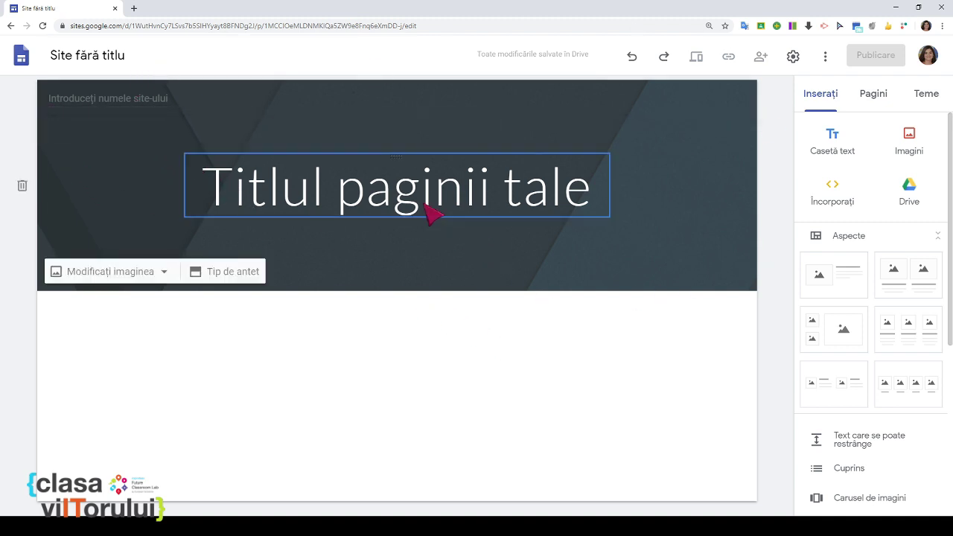
- Rename the untitled site document as Matematica and dismiss the settings dialog
left_click(81, 56)
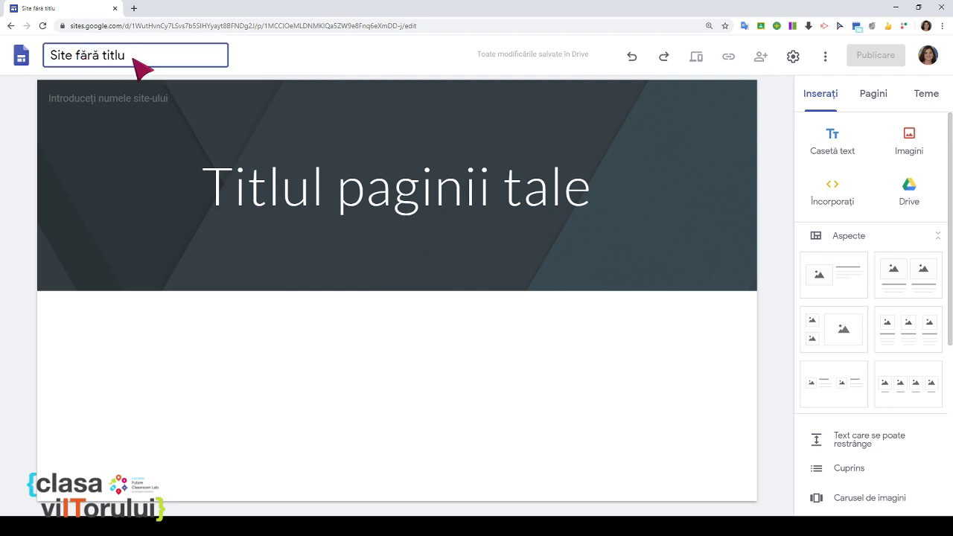
left_click_drag(146, 59, 51, 61)
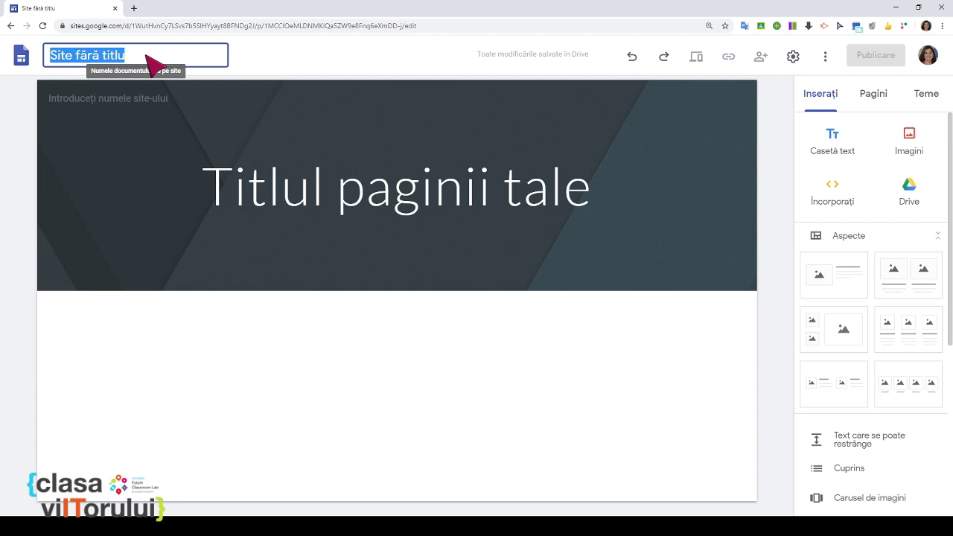
type("M")
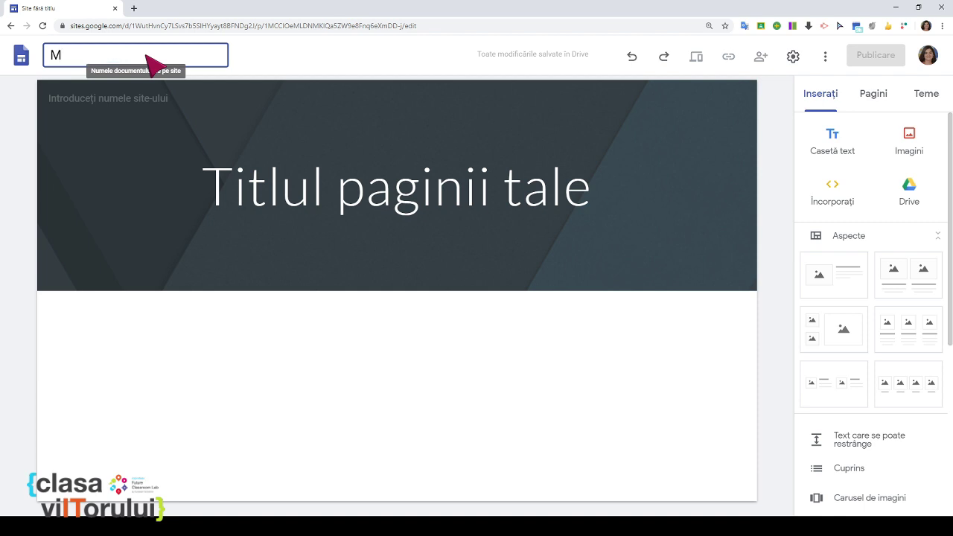
type("atematica")
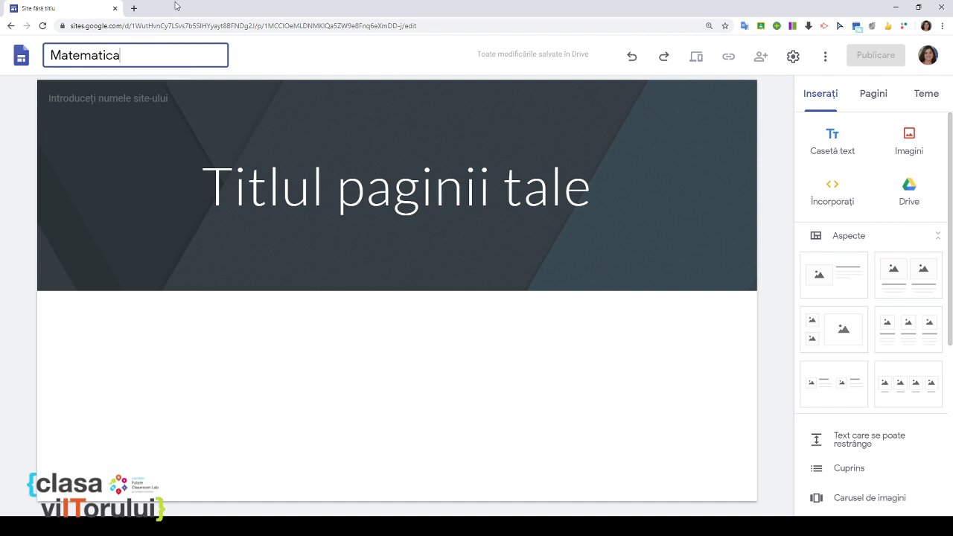
left_click(145, 149)
left_click(139, 139)
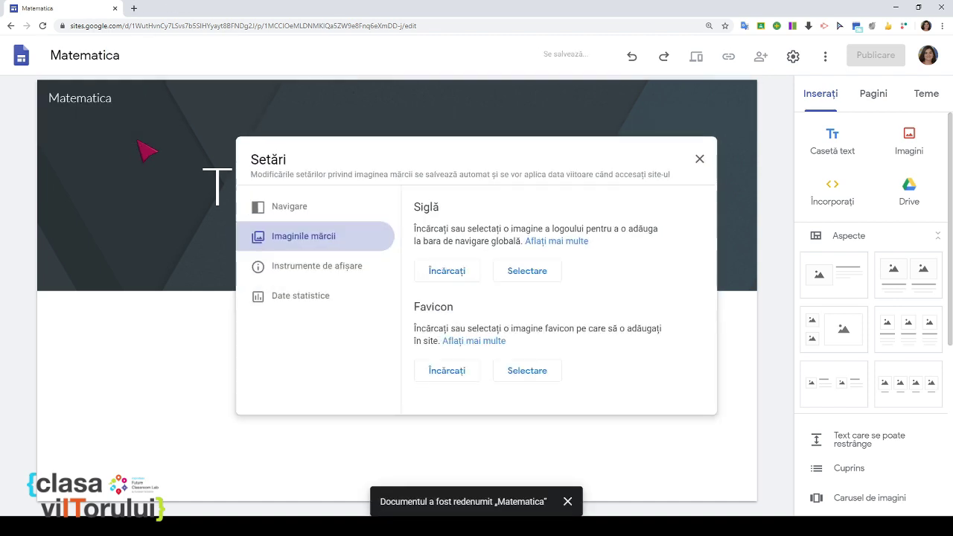
left_click(698, 159)
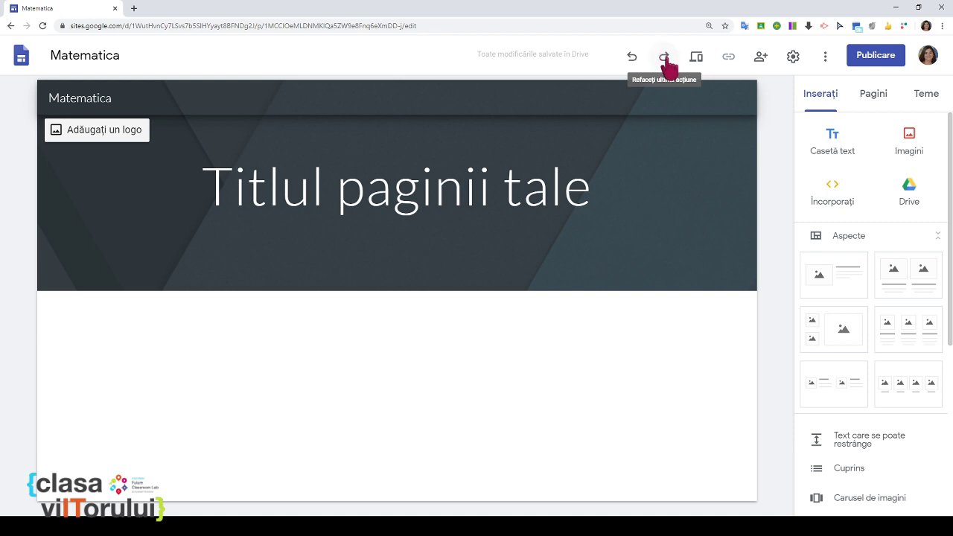
- Preview the site in phone, tablet and large-screen layouts, and return to the editor
mouse_move(538, 260)
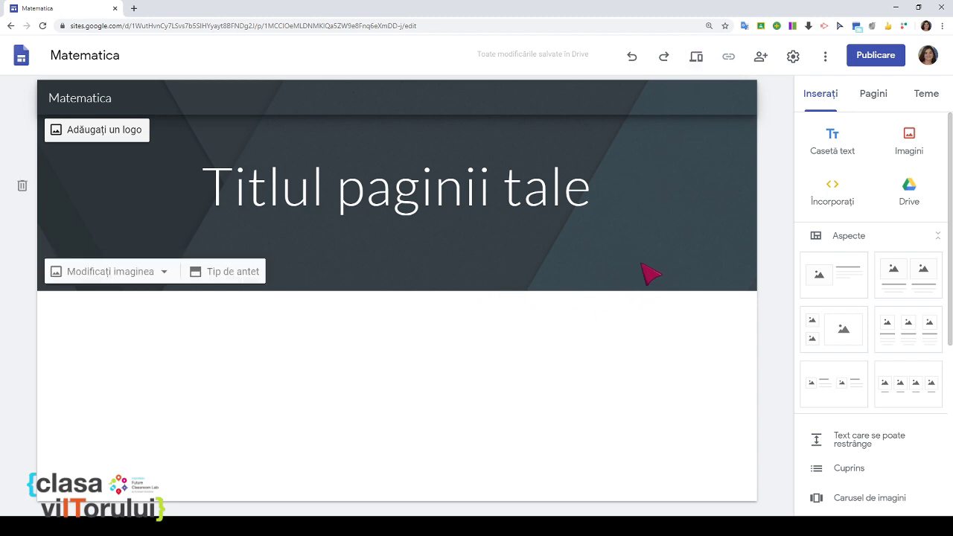
left_click(408, 199)
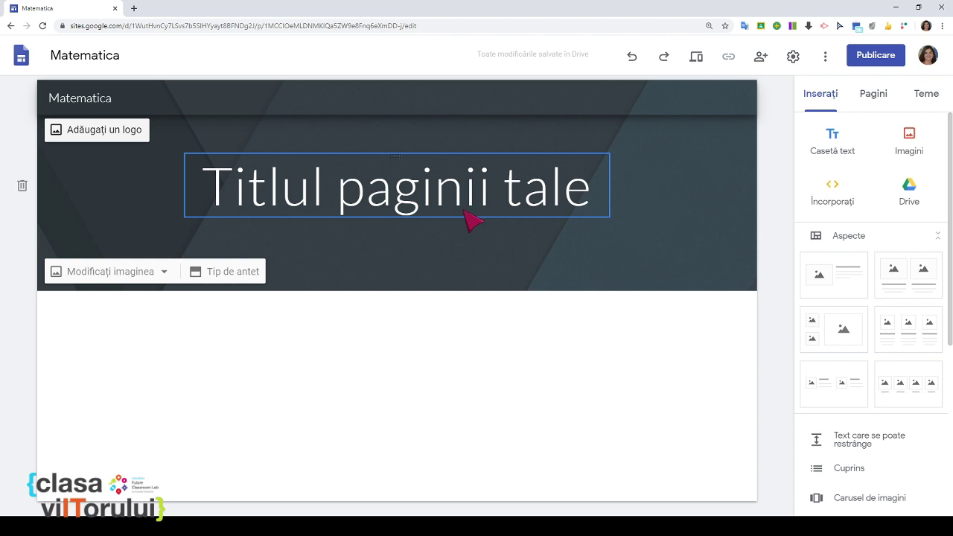
left_click(699, 59)
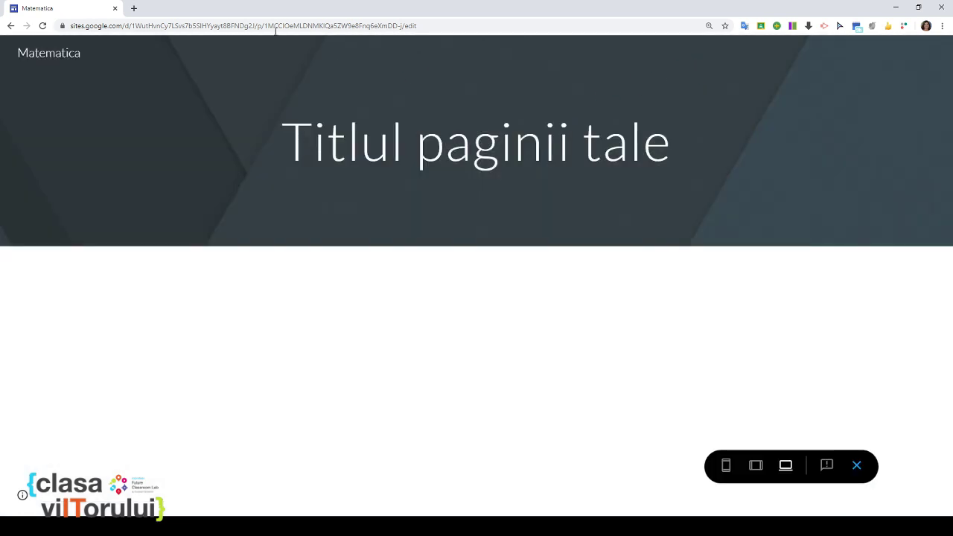
left_click(728, 469)
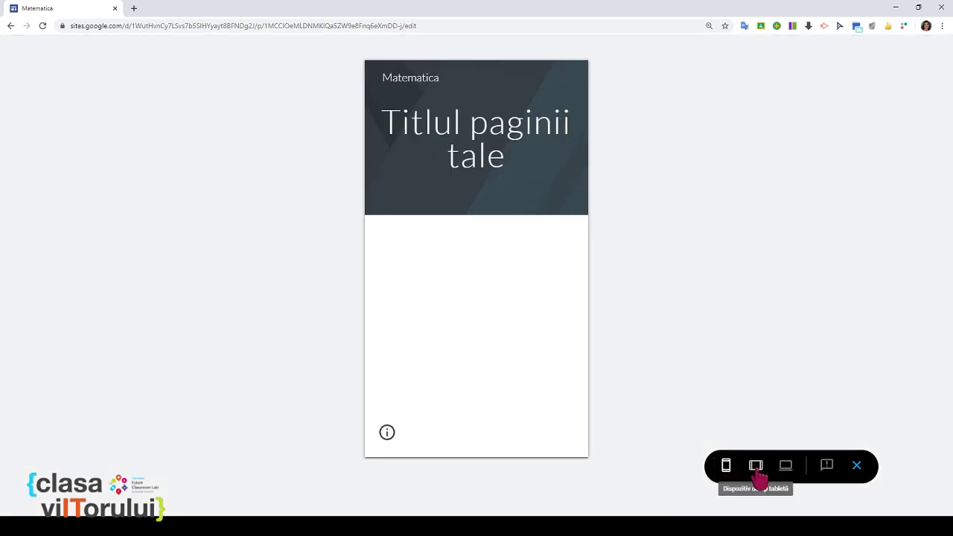
left_click(757, 475)
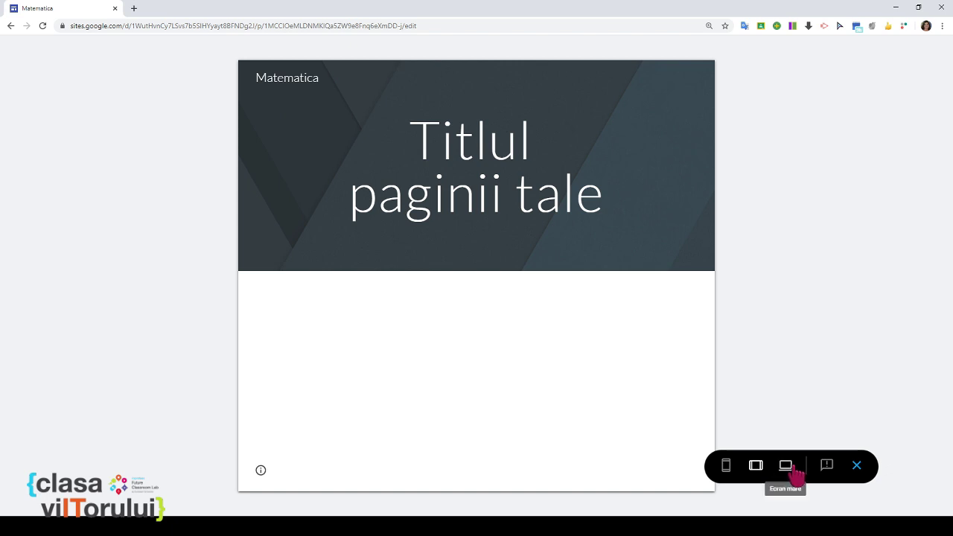
left_click(793, 472)
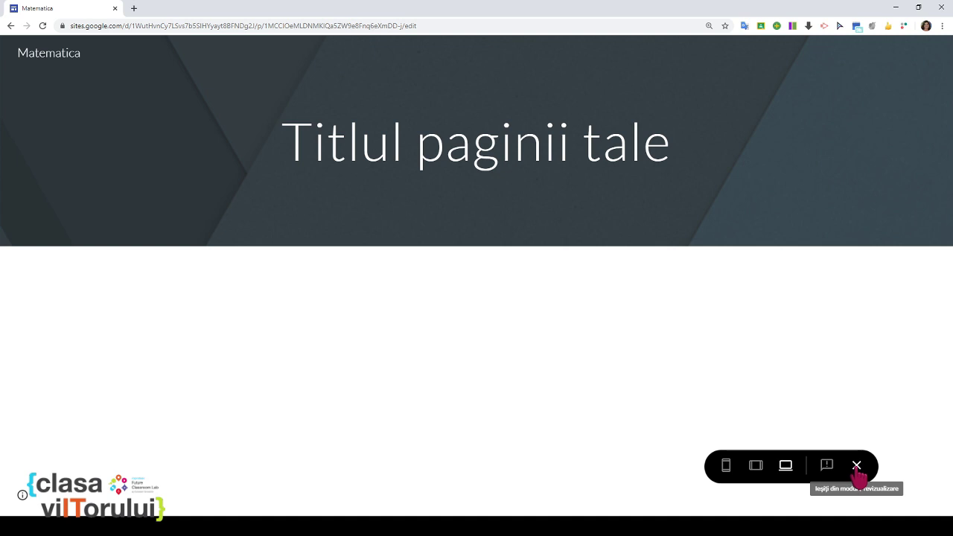
left_click(856, 467)
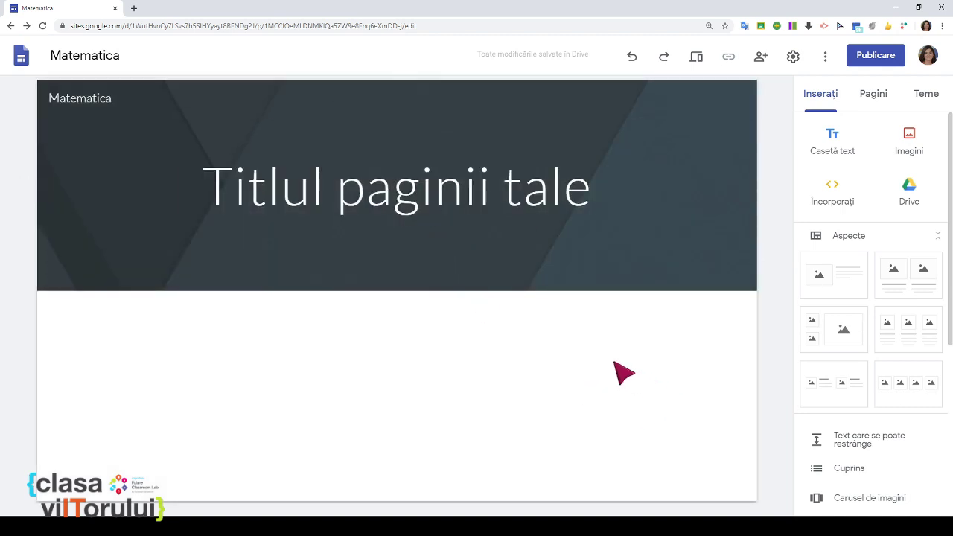
- Open the site's navigation settings and view the available navigation bar colours
mouse_move(668, 165)
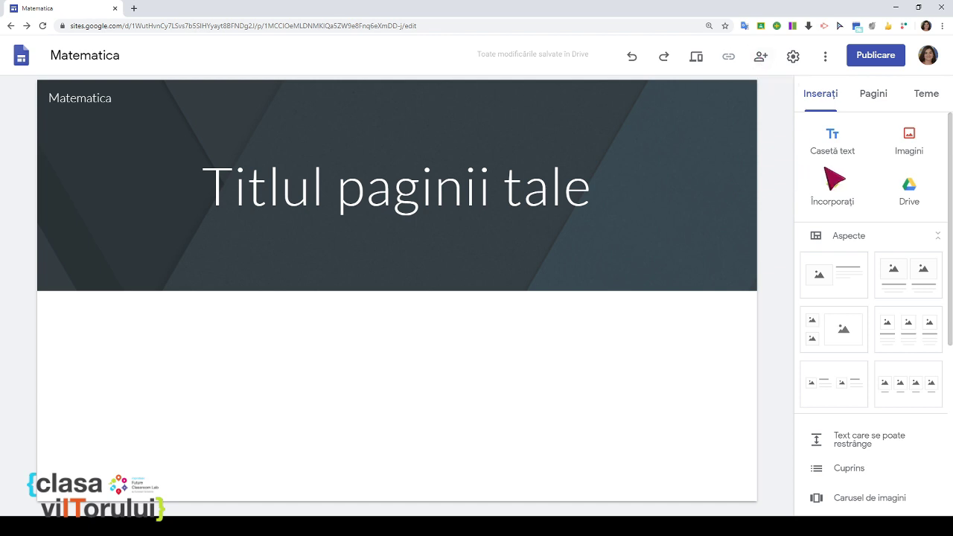
left_click(792, 58)
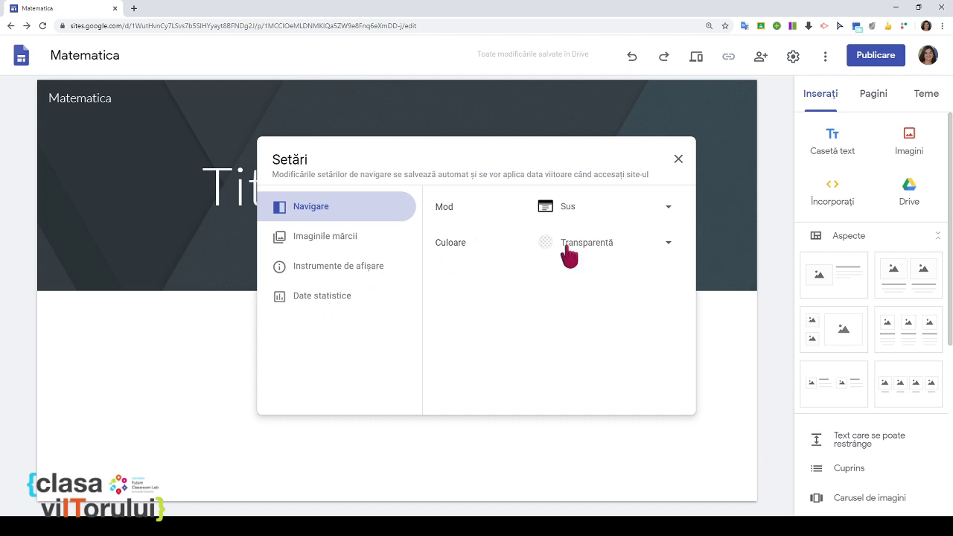
left_click(670, 247)
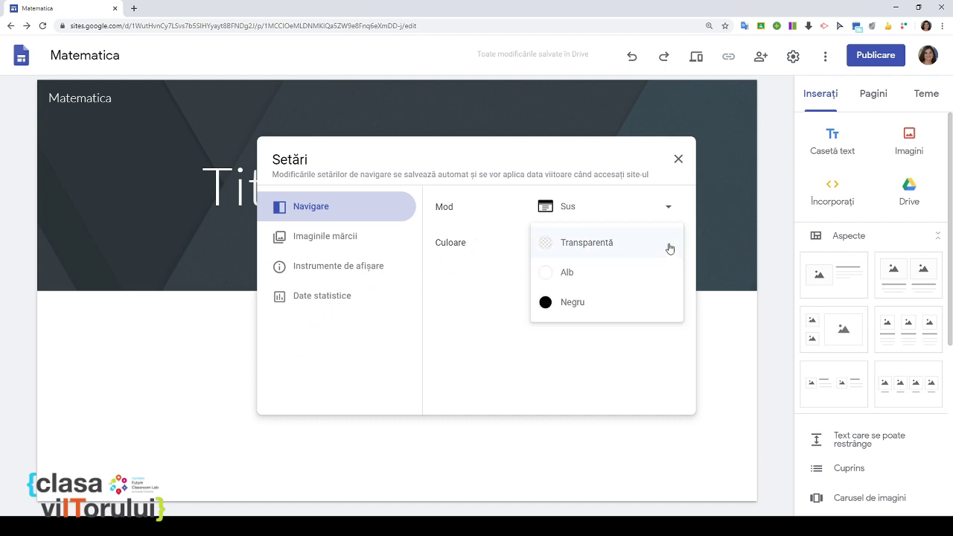
left_click(480, 317)
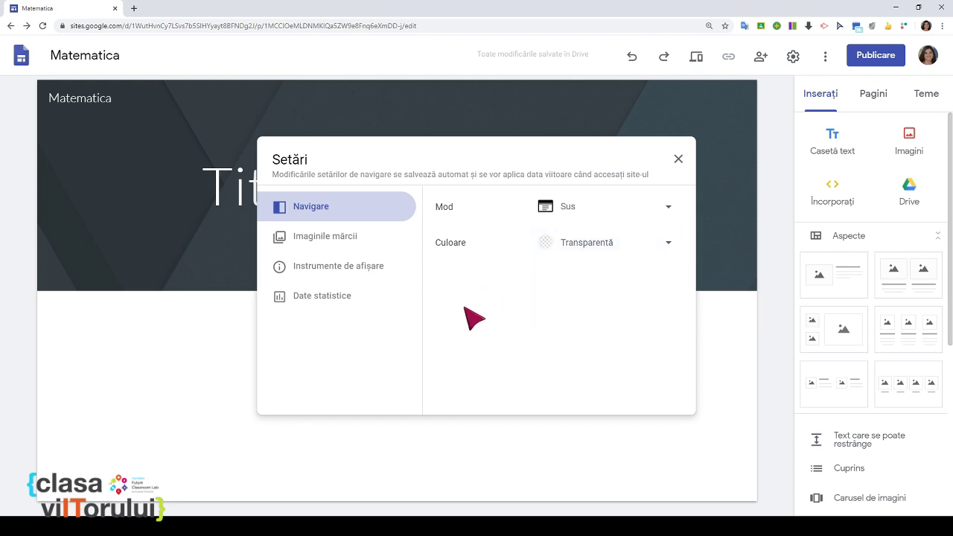
- Upload the notebook image as the site's logo and apply its pink colour to the theme
left_click(320, 237)
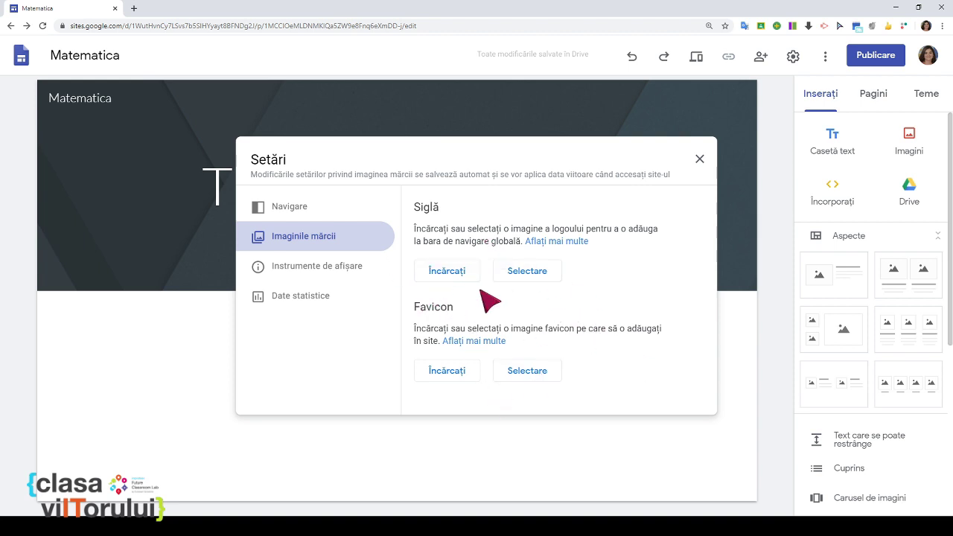
left_click(525, 274)
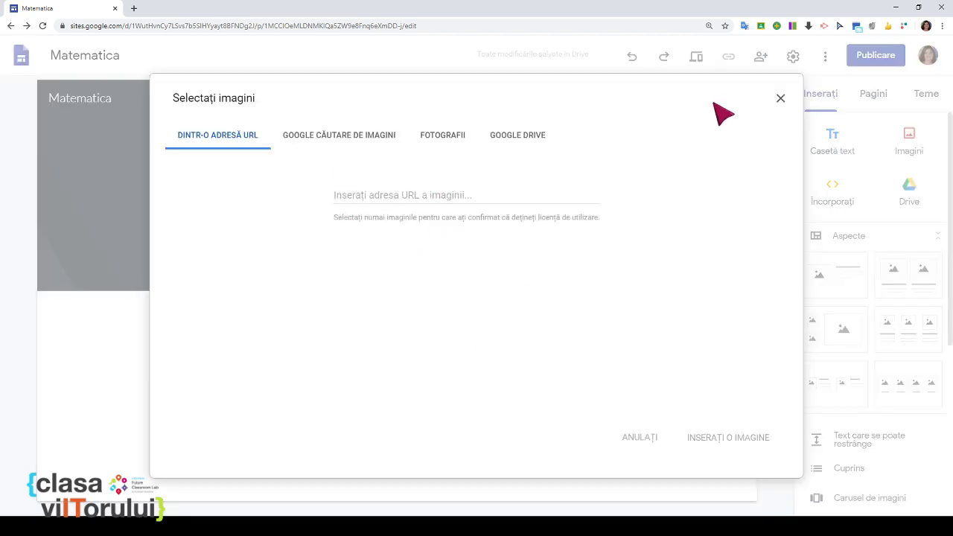
left_click(780, 98)
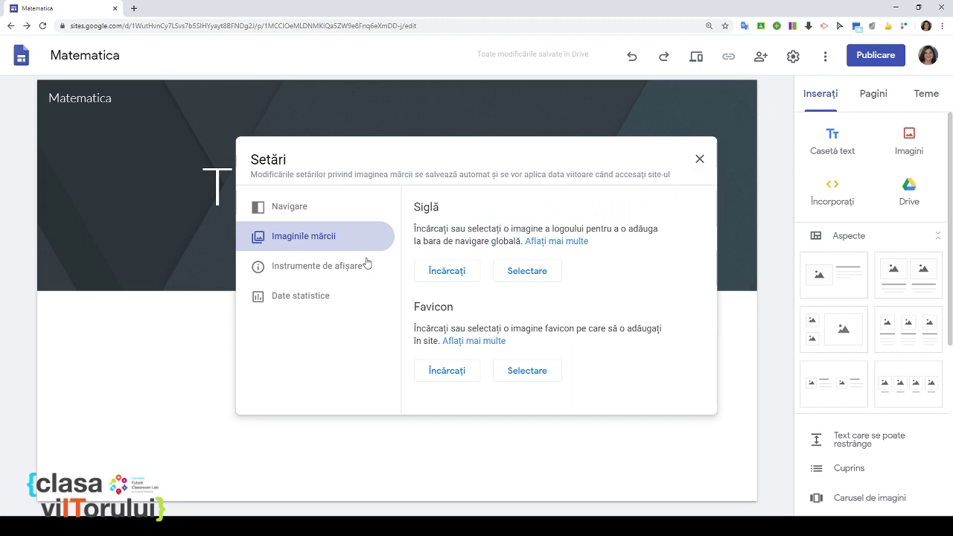
left_click(436, 269)
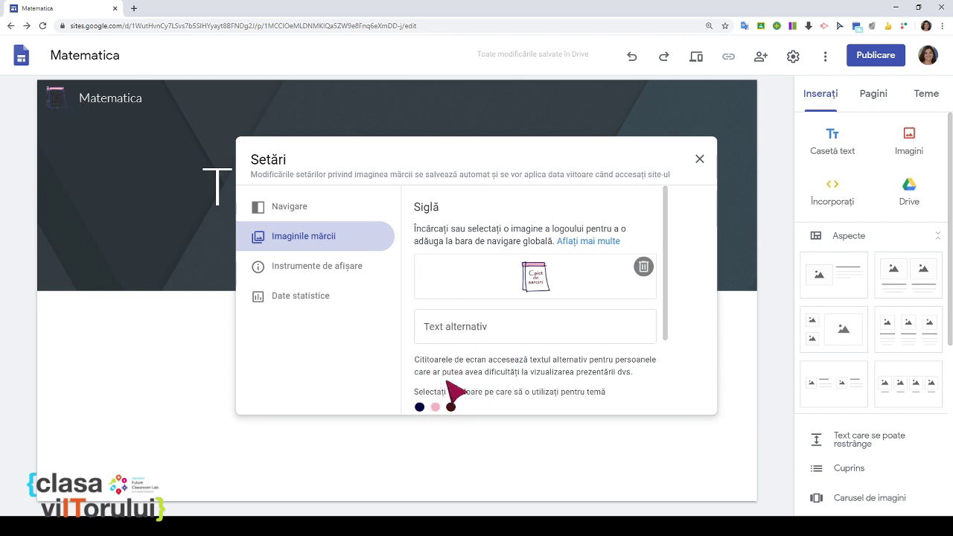
left_click(435, 407)
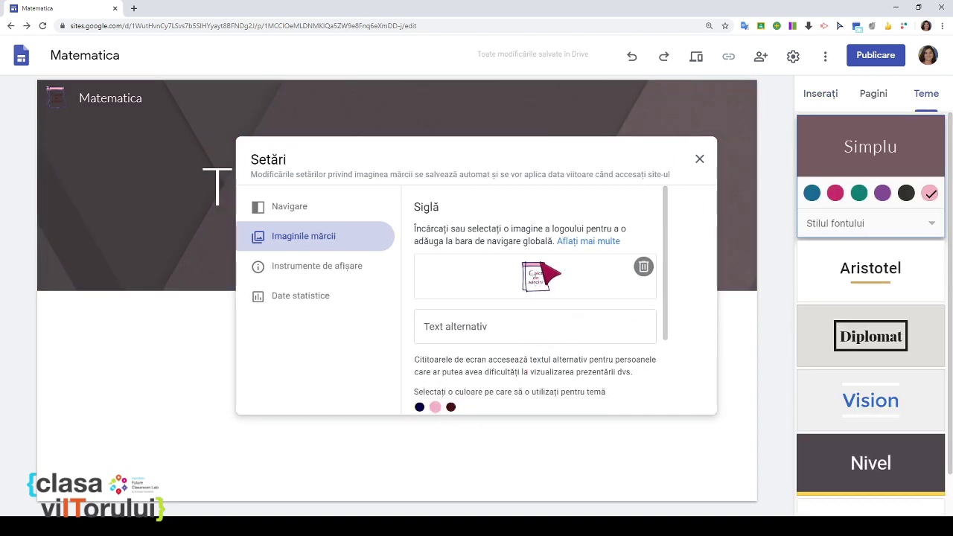
- Set the navigation bar colour to Alb and close the site settings
left_click(304, 209)
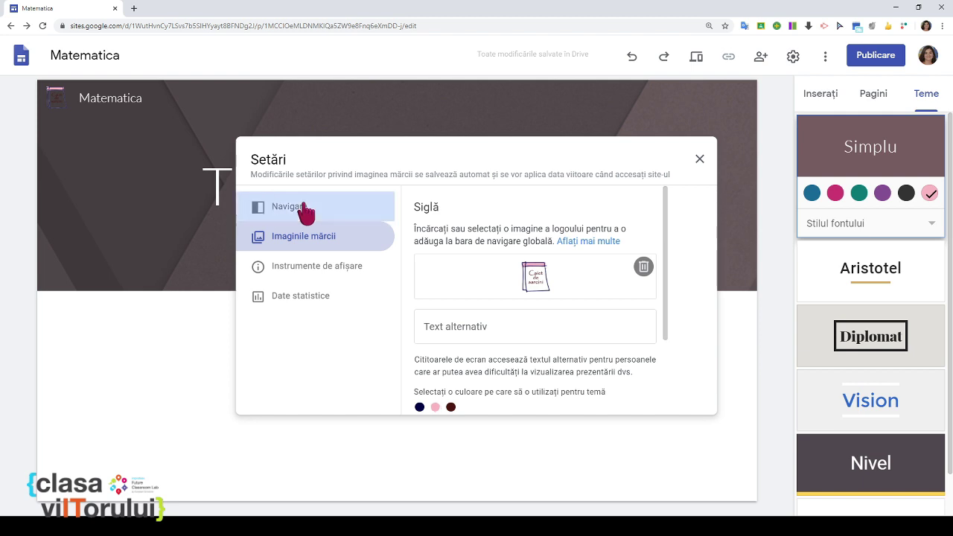
left_click(666, 246)
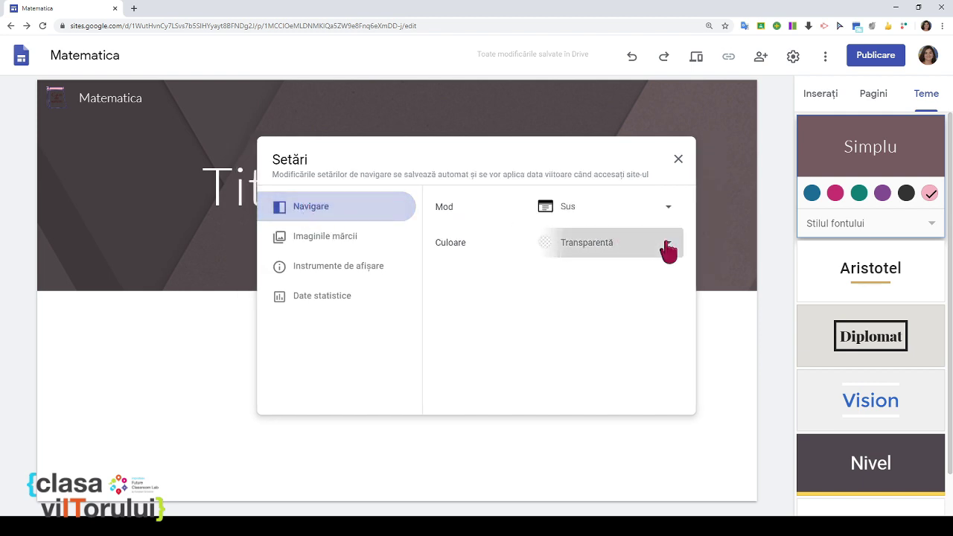
left_click(569, 274)
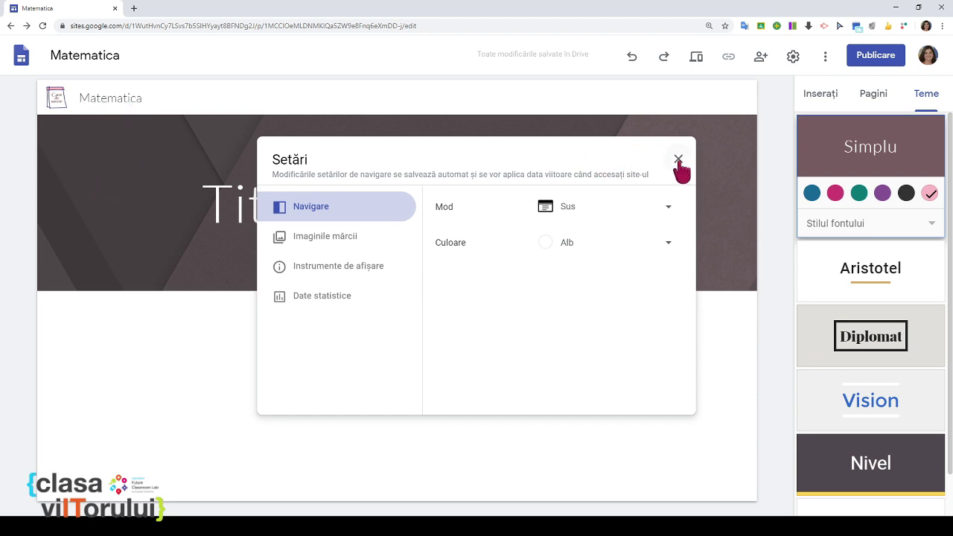
left_click(678, 159)
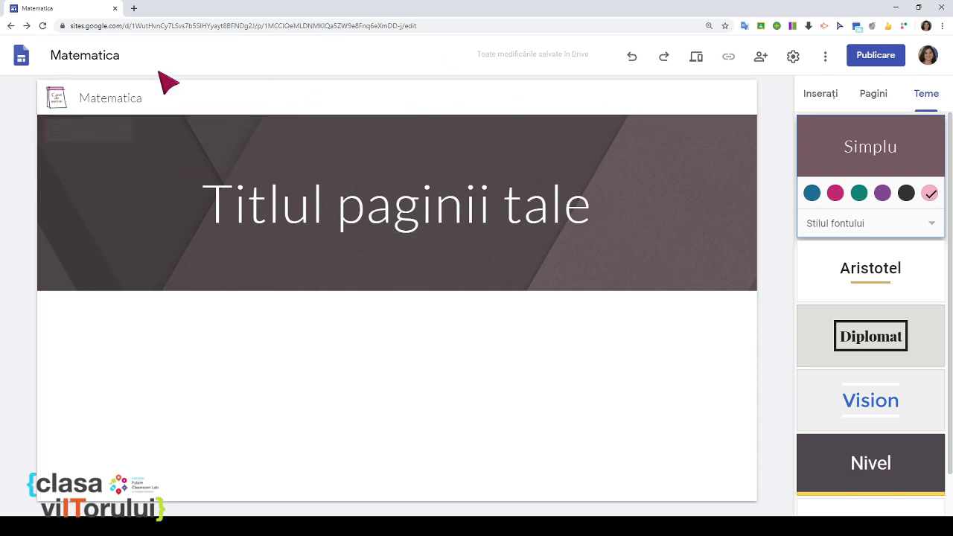
- Browse the available themes and apply the Aristotel theme to the site
left_click(108, 98)
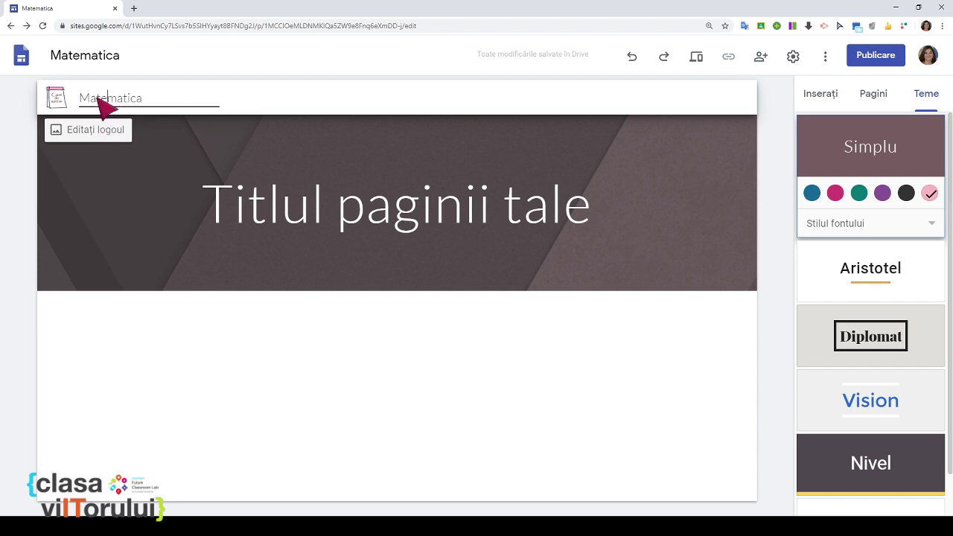
mouse_move(390, 133)
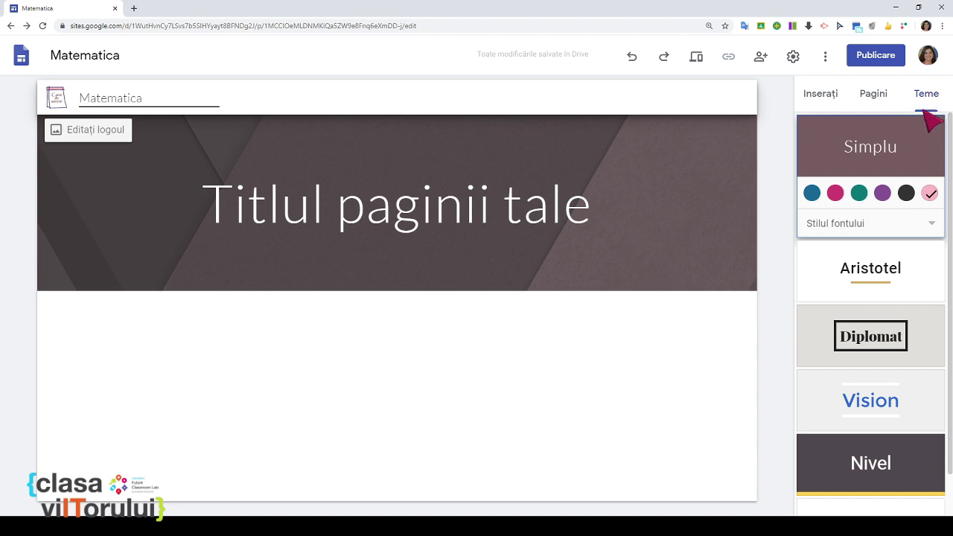
scroll(933, 236, "down", 1)
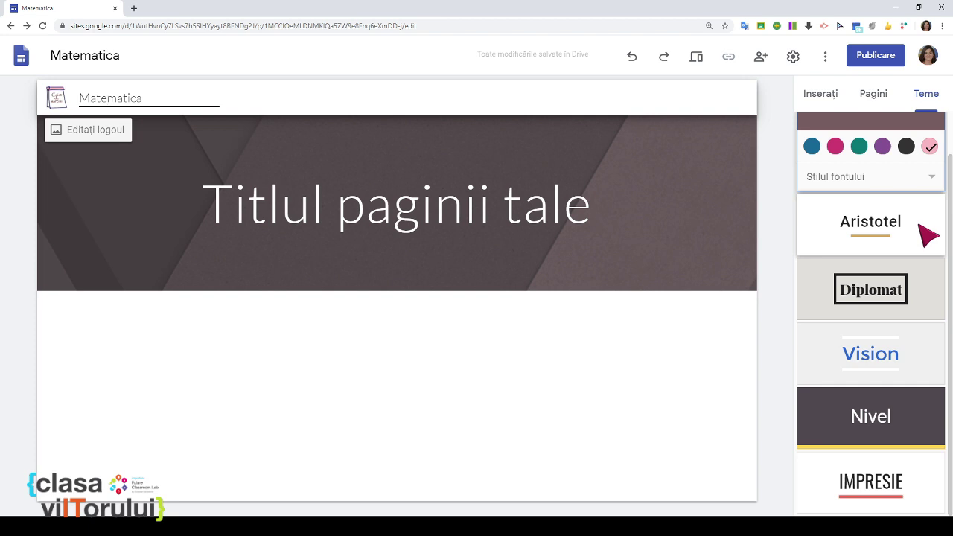
scroll(929, 236, "up", 1)
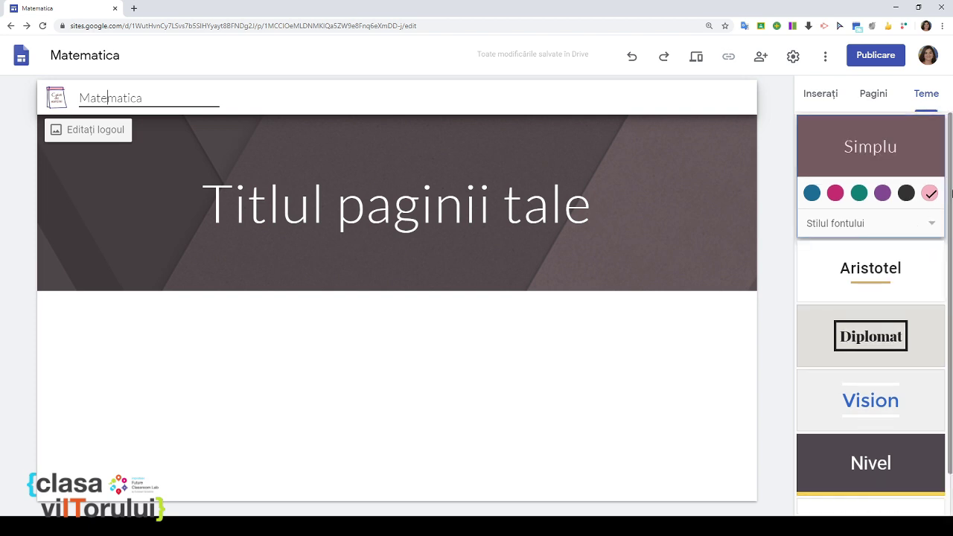
left_click(918, 271)
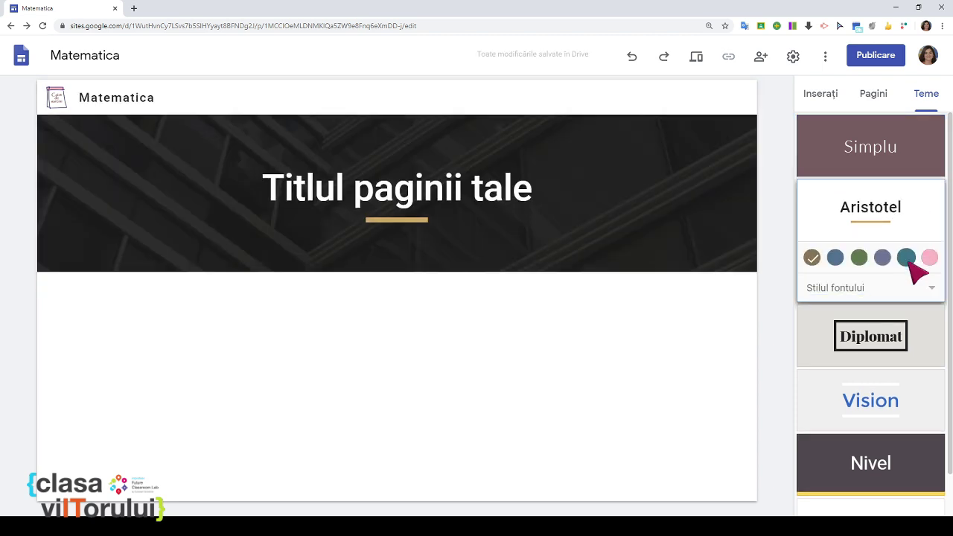
mouse_move(454, 153)
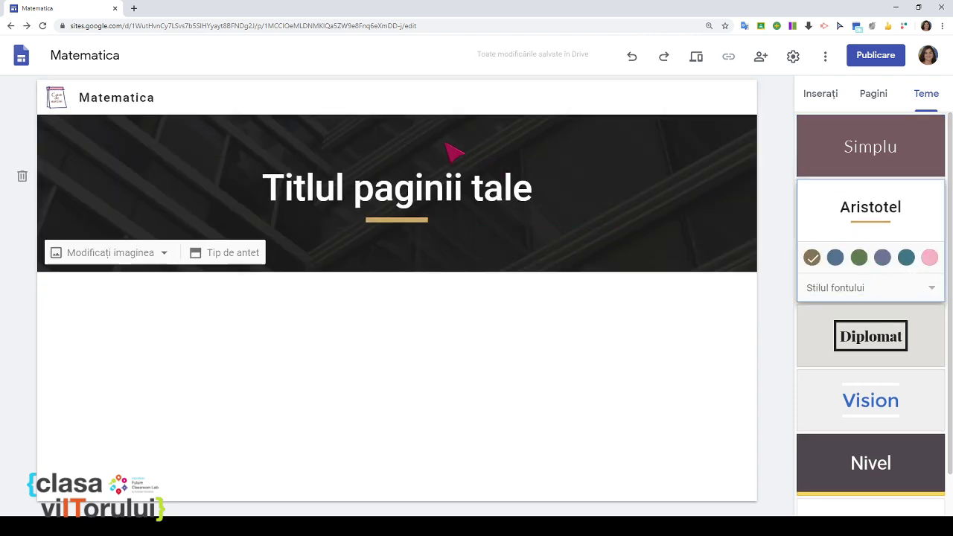
mouse_move(61, 110)
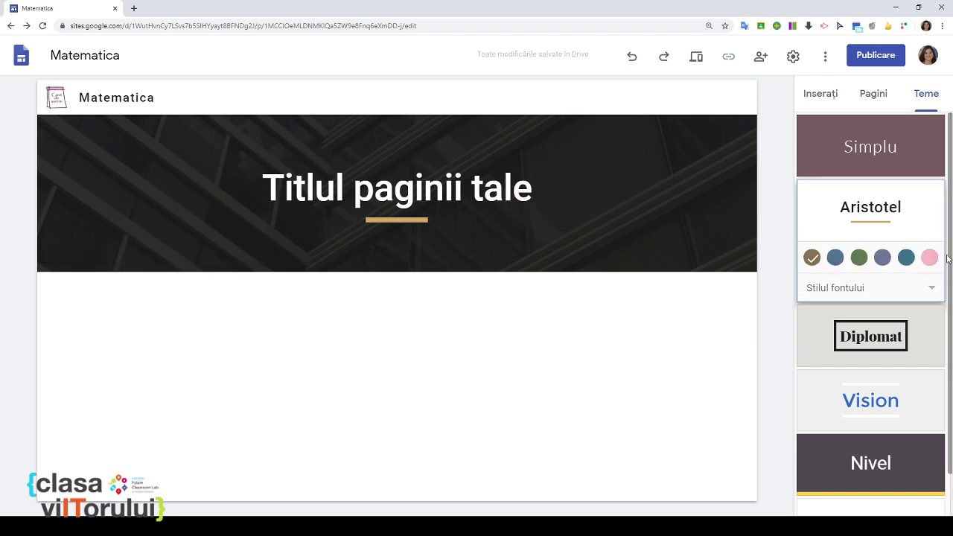
- Set the Aristotel theme's colour to green and its font style to Clasic
left_click(863, 254)
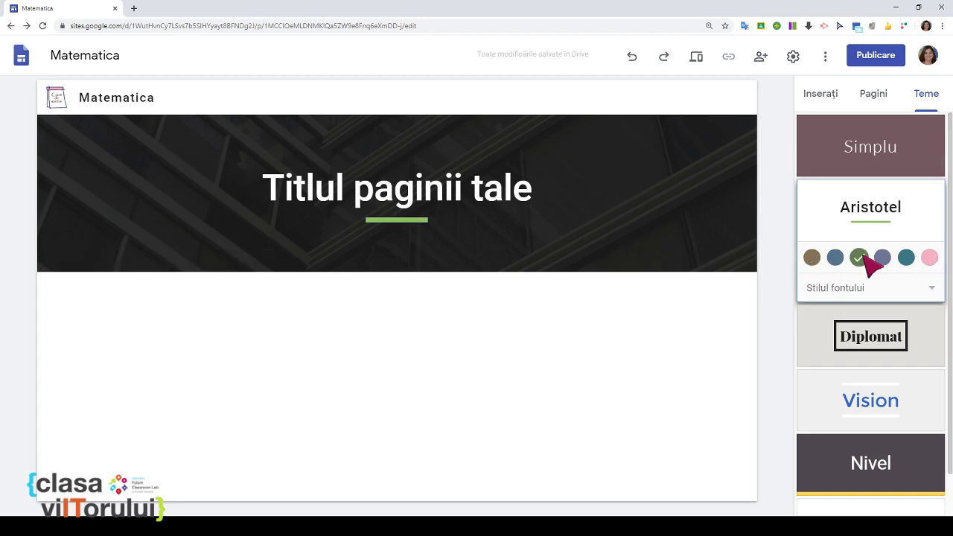
left_click(846, 295)
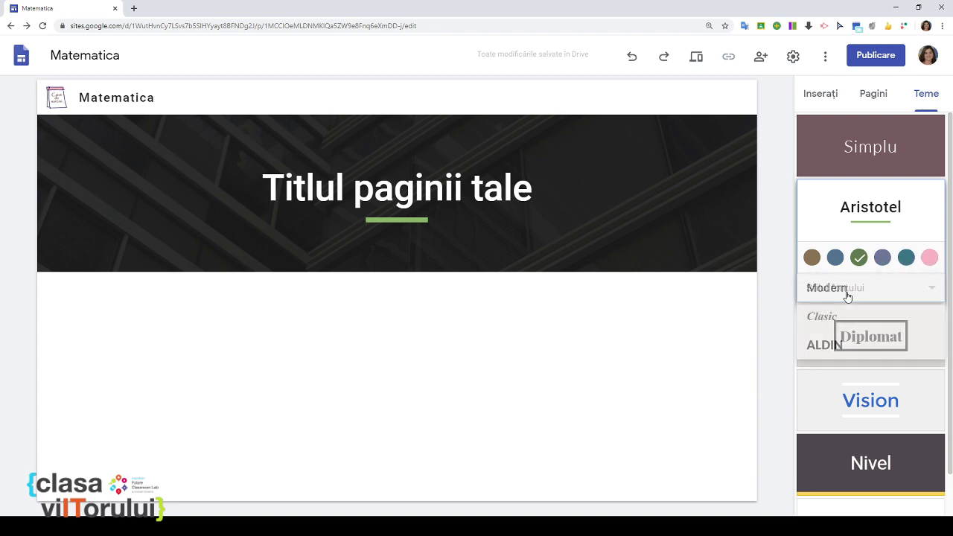
left_click(826, 320)
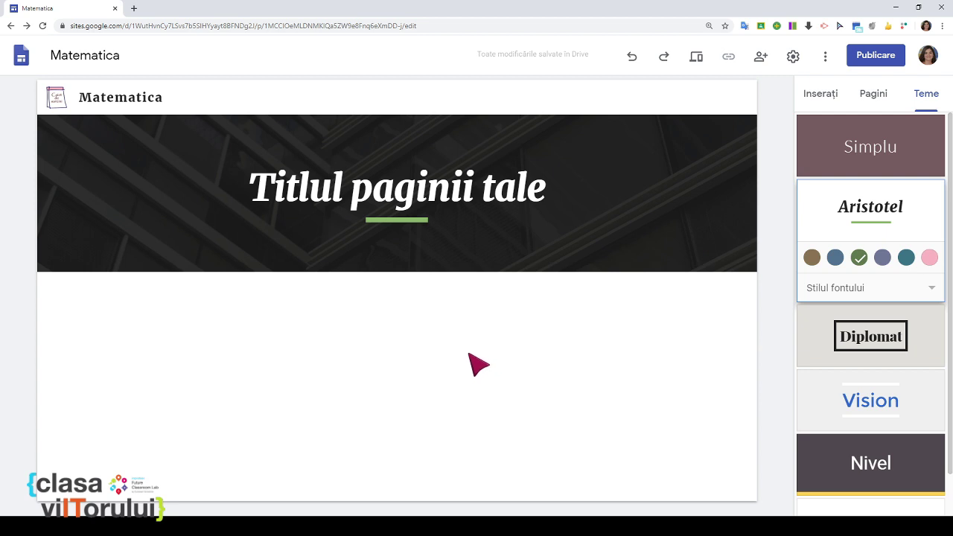
scroll(859, 285, "down", 1)
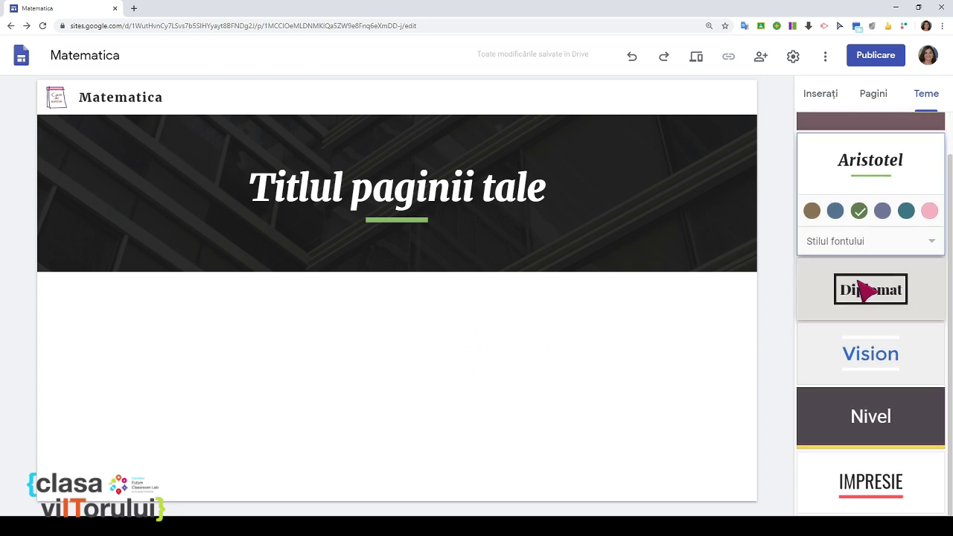
scroll(863, 287, "up", 1)
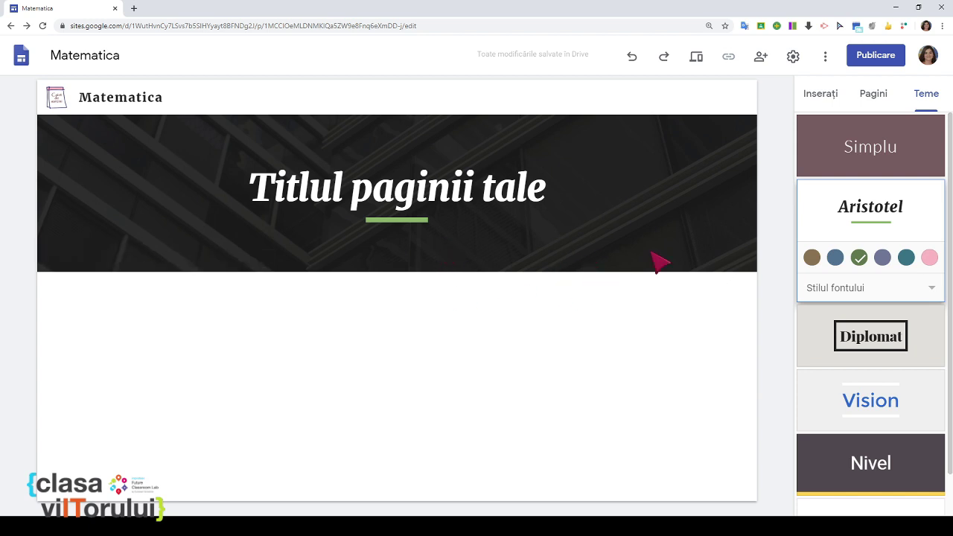
- Show the site's page list and replace the home page's header title with Matematica
left_click(865, 105)
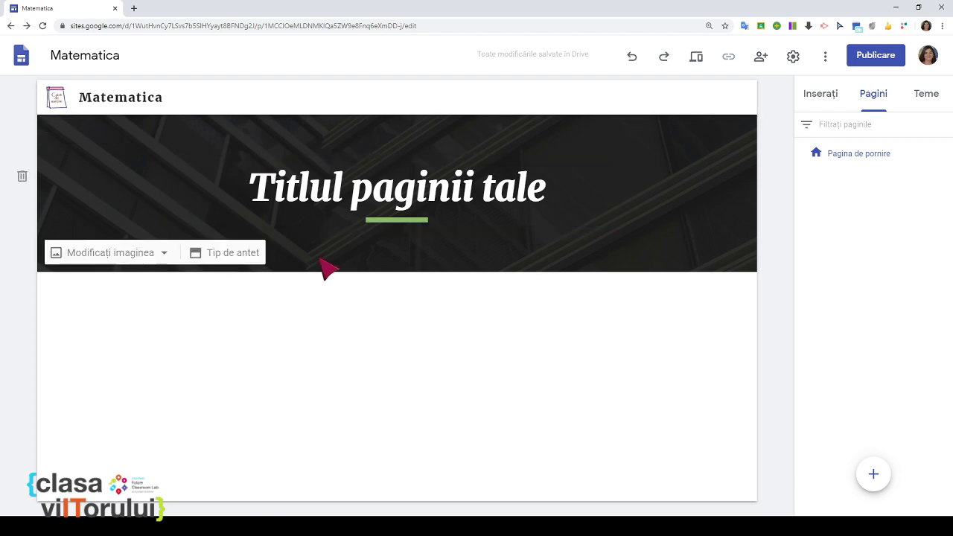
left_click(388, 207)
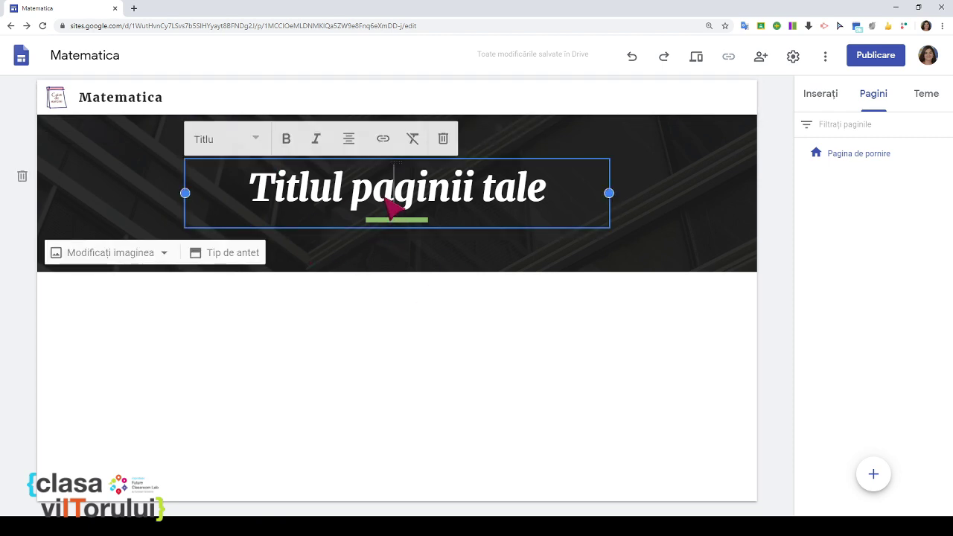
double_click(384, 212)
double_click(520, 203)
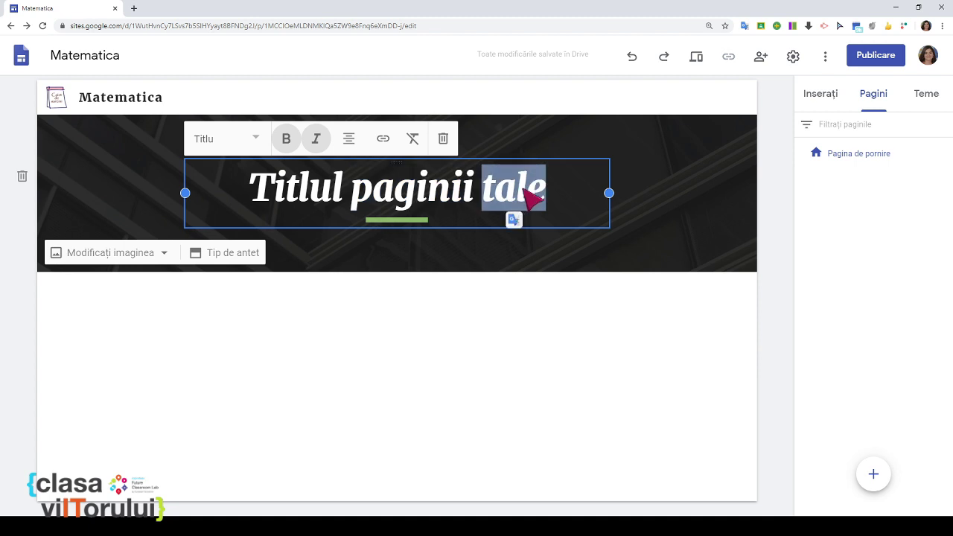
triple_click(563, 201)
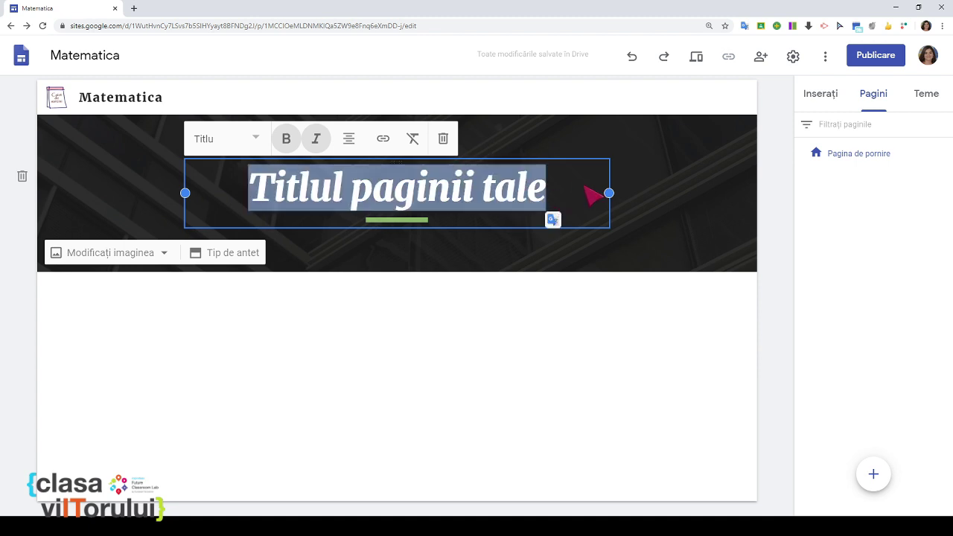
type("Pagini")
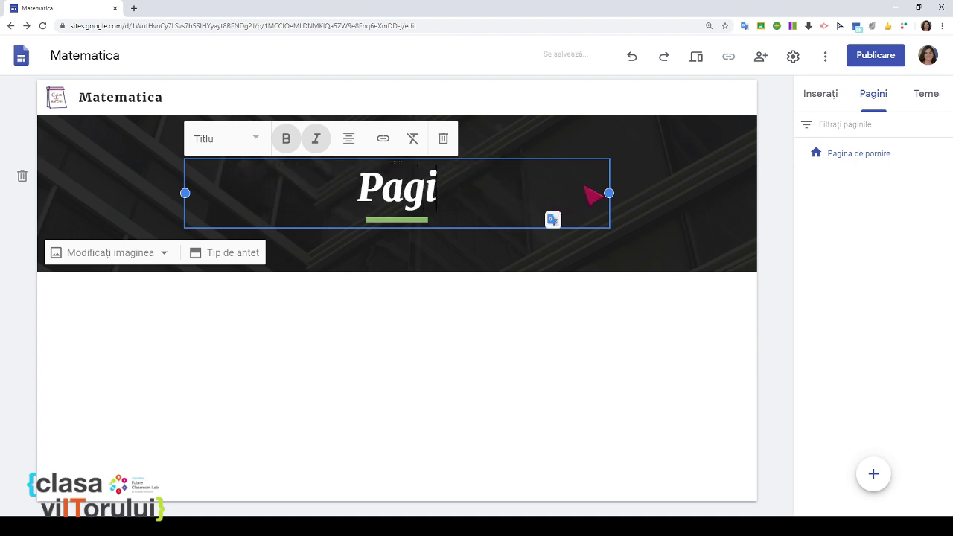
key("BackSpace")
key("BackSpace")
key("BackSpace")
key("BackSpace")
key("BackSpace")
key("BackSpace")
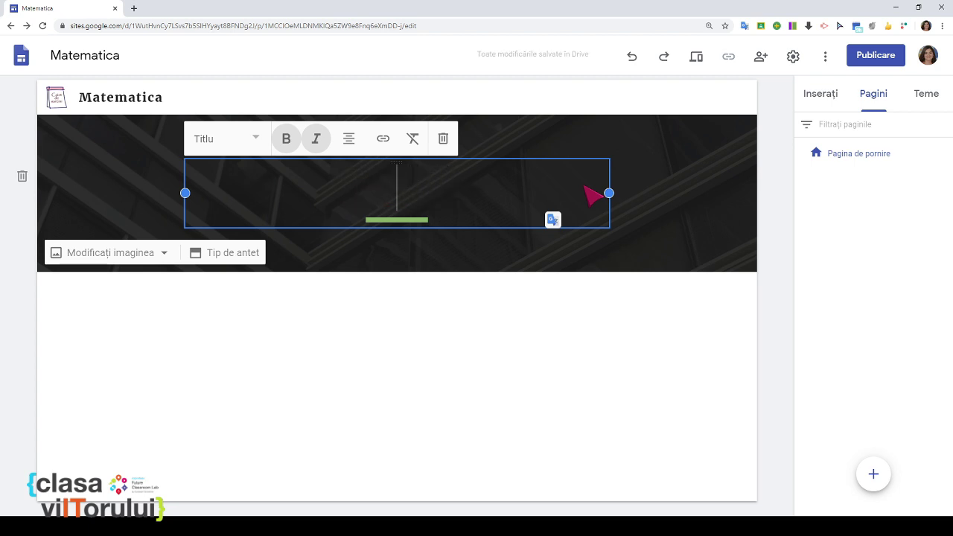
type("Matem")
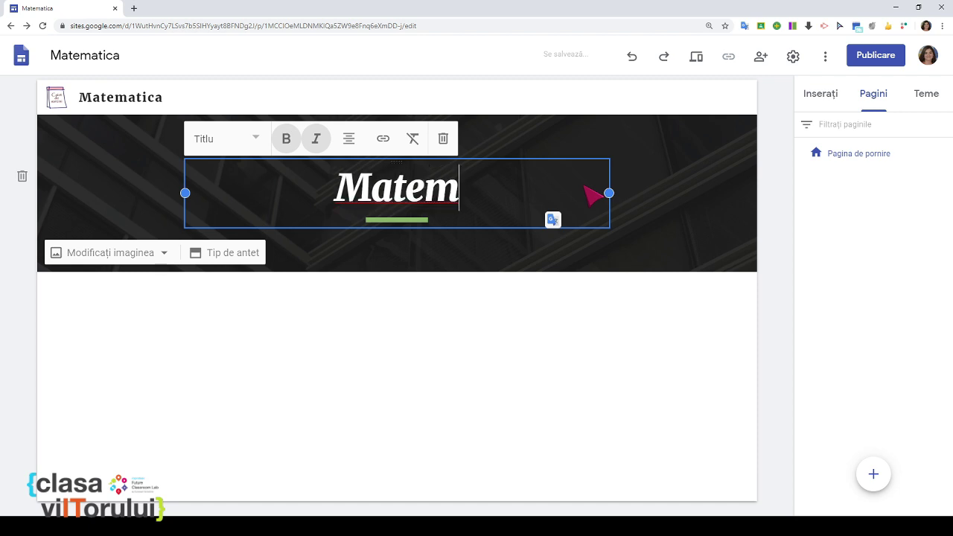
type("atica")
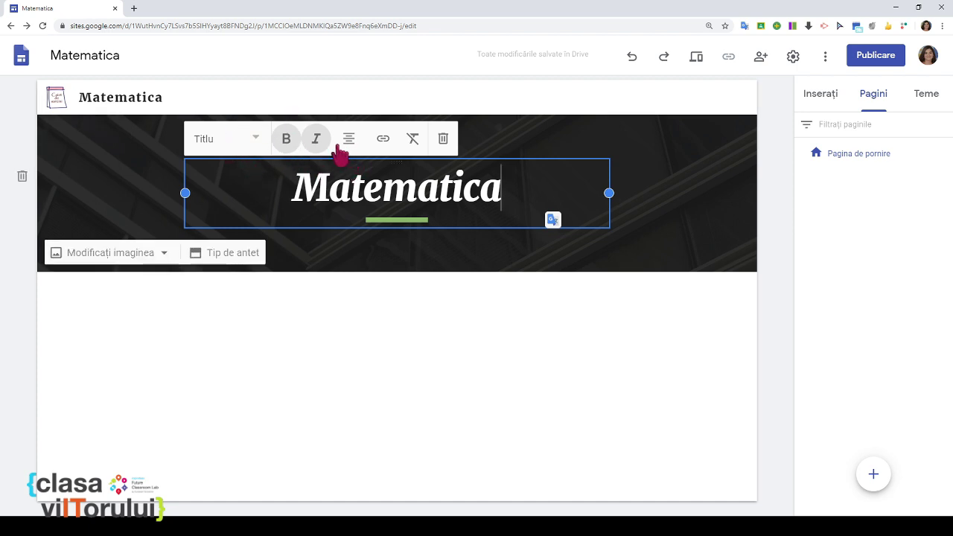
- View the text styles for the header title and remove its bold and italic formatting
left_click(257, 139)
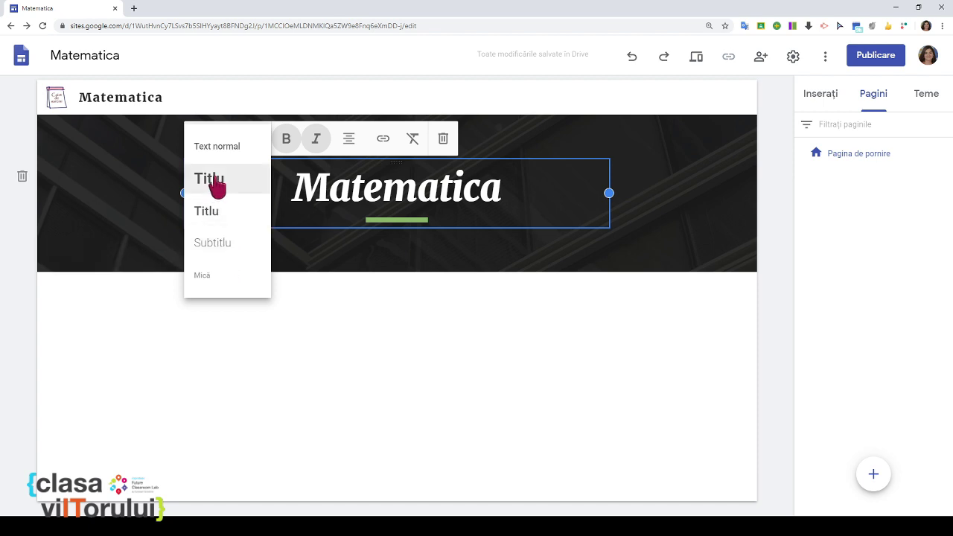
left_click(286, 145)
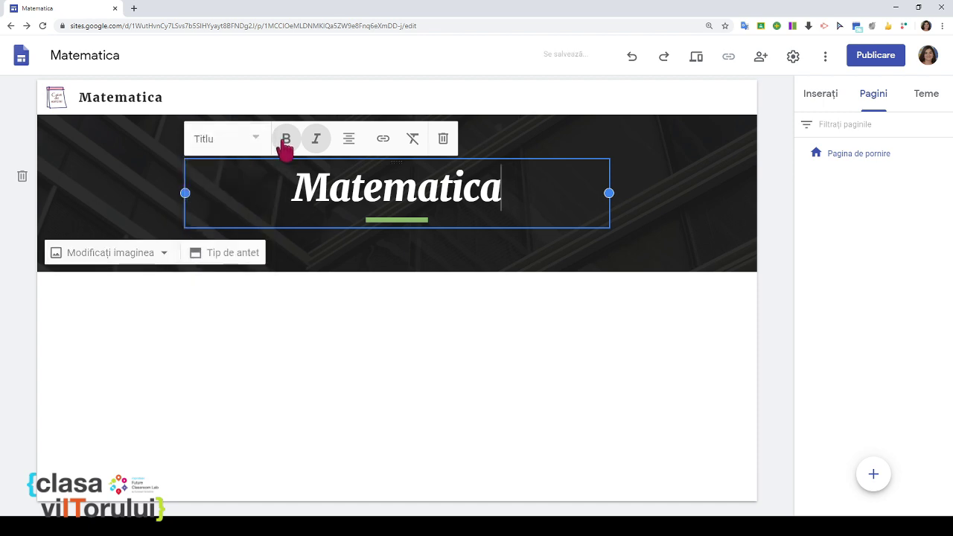
left_click_drag(297, 187, 525, 206)
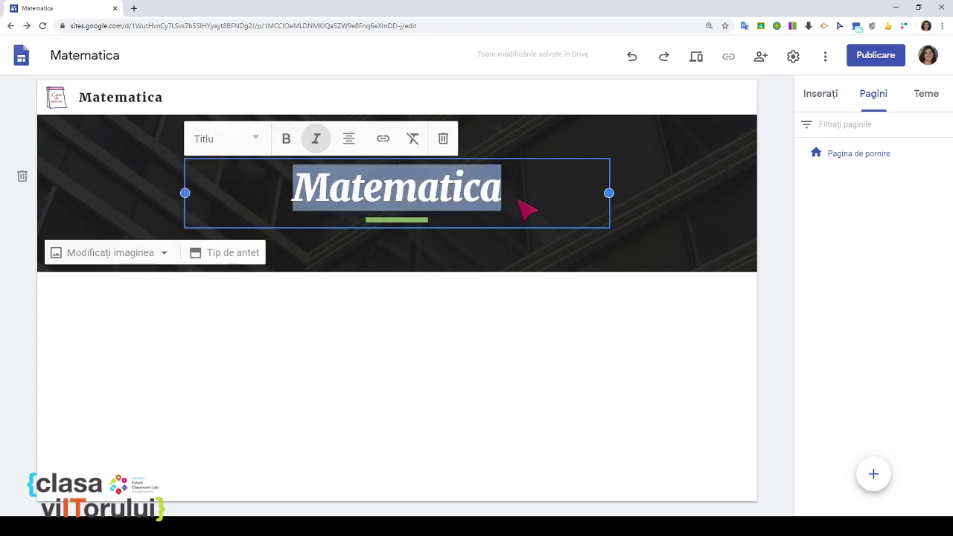
left_click(287, 143)
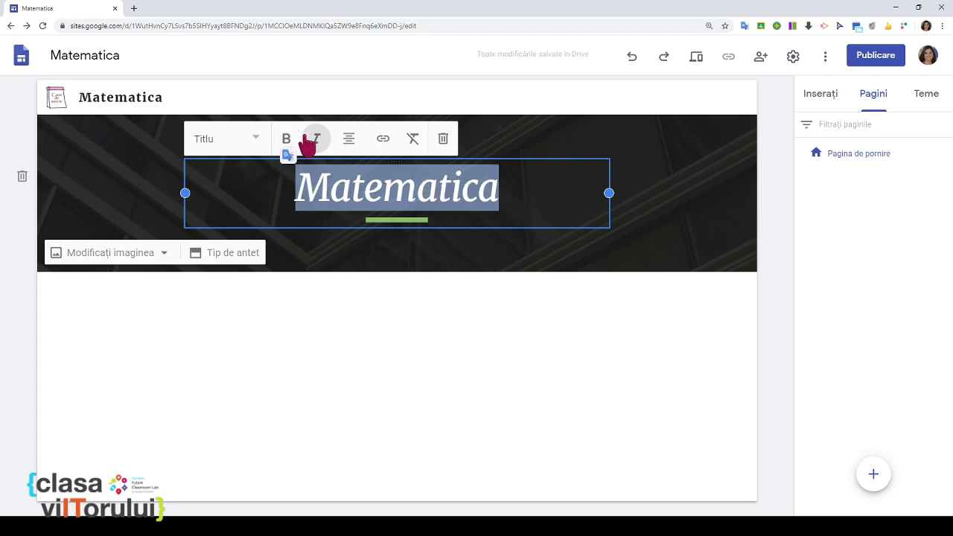
left_click(316, 143)
- Try left alignment on the header title, and return it to centre alignment
left_click(347, 143)
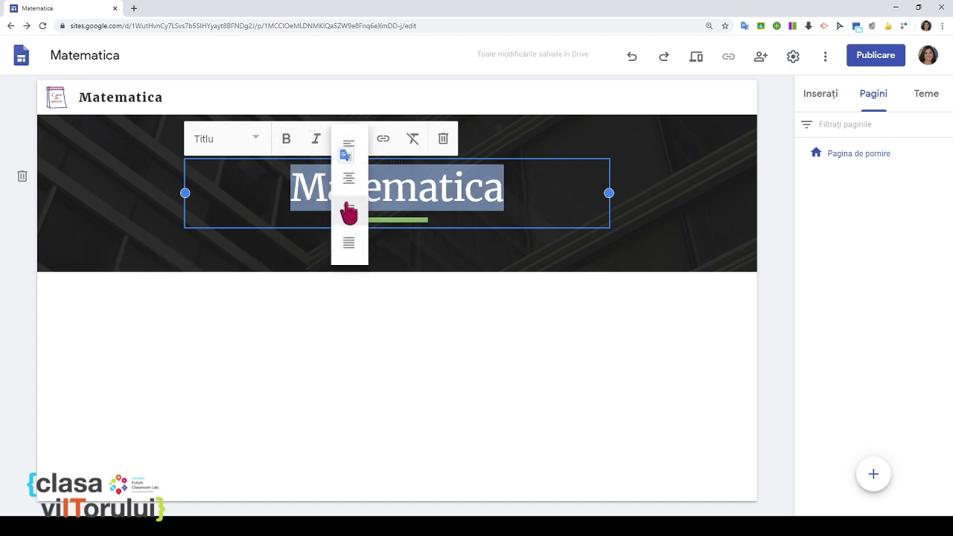
left_click(351, 148)
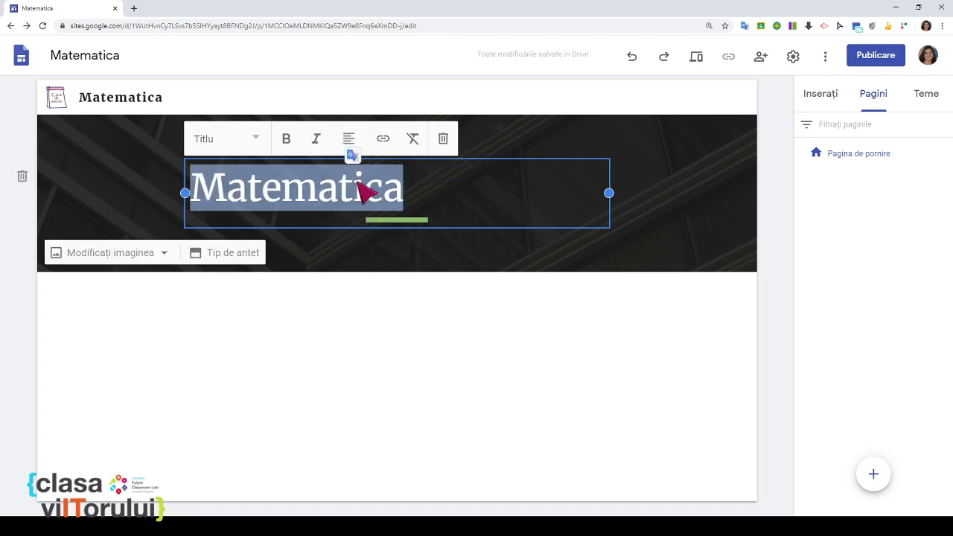
left_click(348, 147)
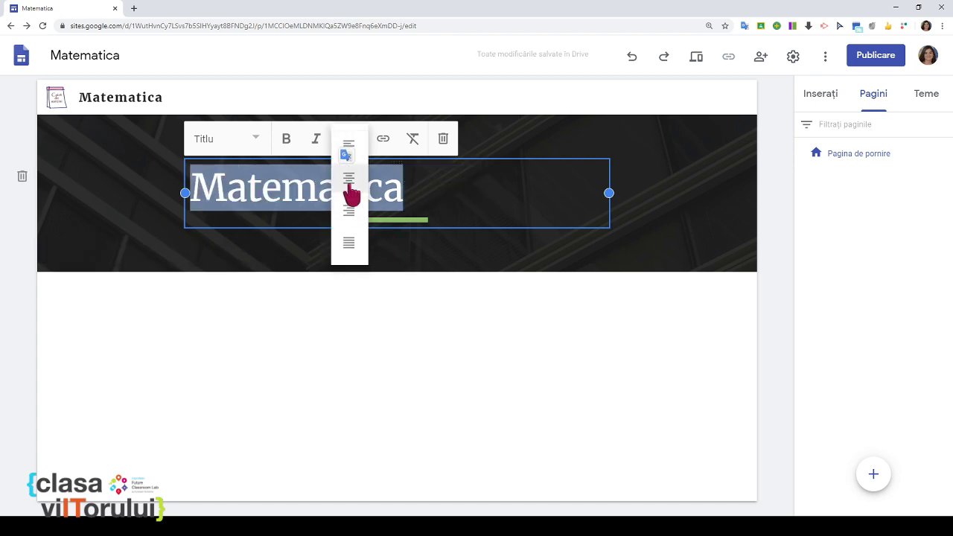
left_click(350, 182)
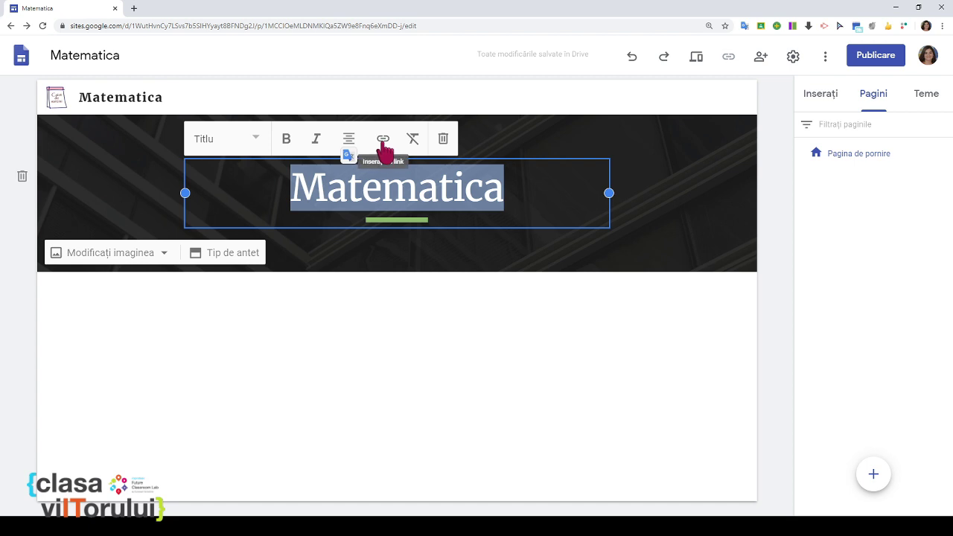
- Clear the header title's custom formatting, centre it and deselect it
left_click(421, 146)
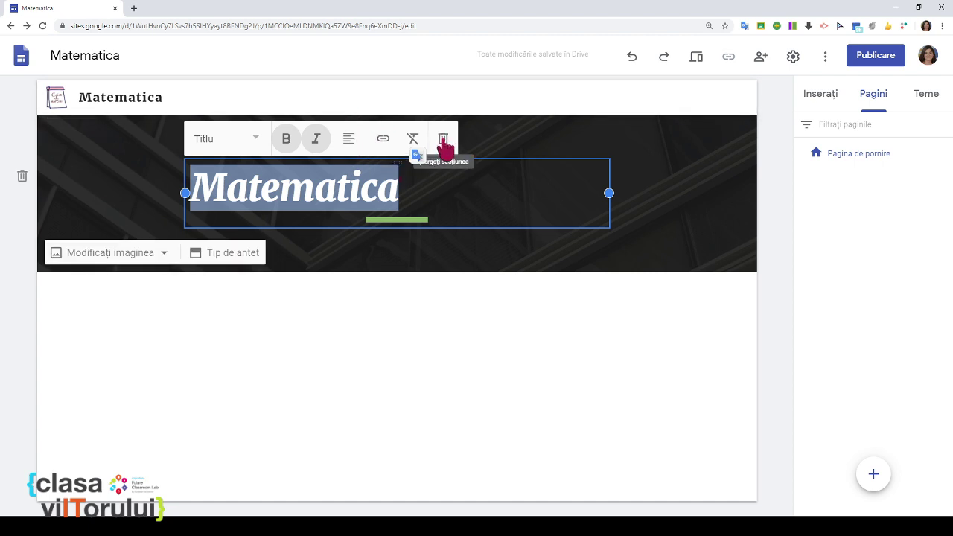
left_click(349, 139)
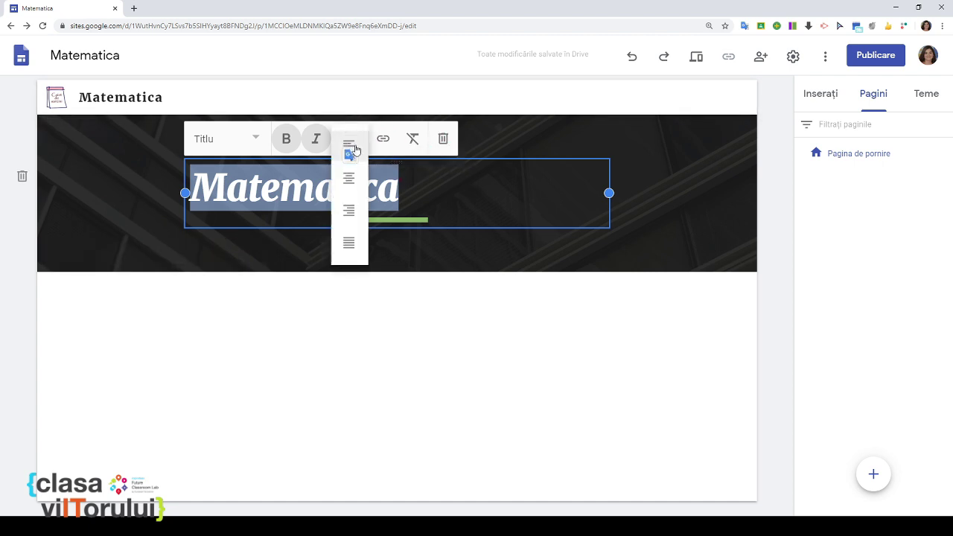
left_click(348, 178)
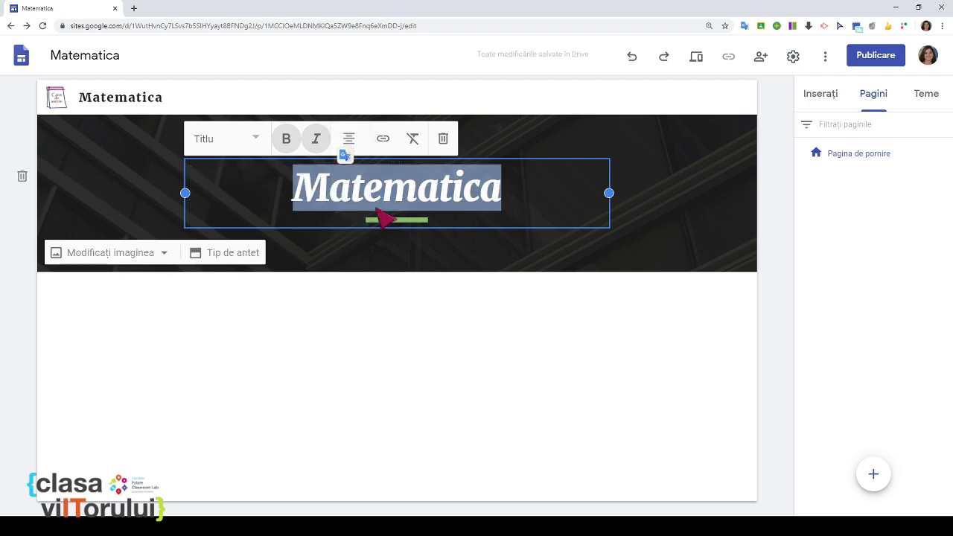
left_click(497, 335)
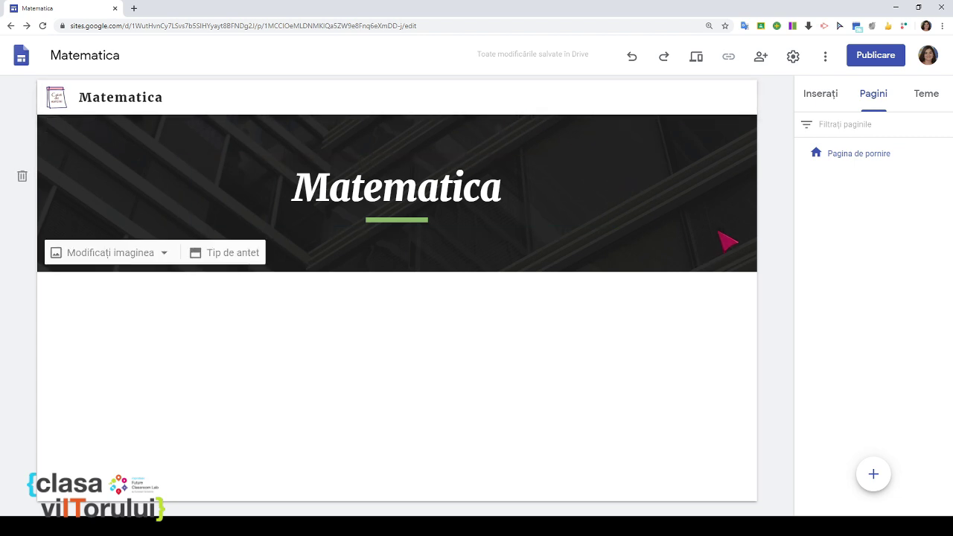
- Add a new page named Clasa a V-a to the site
mouse_move(886, 492)
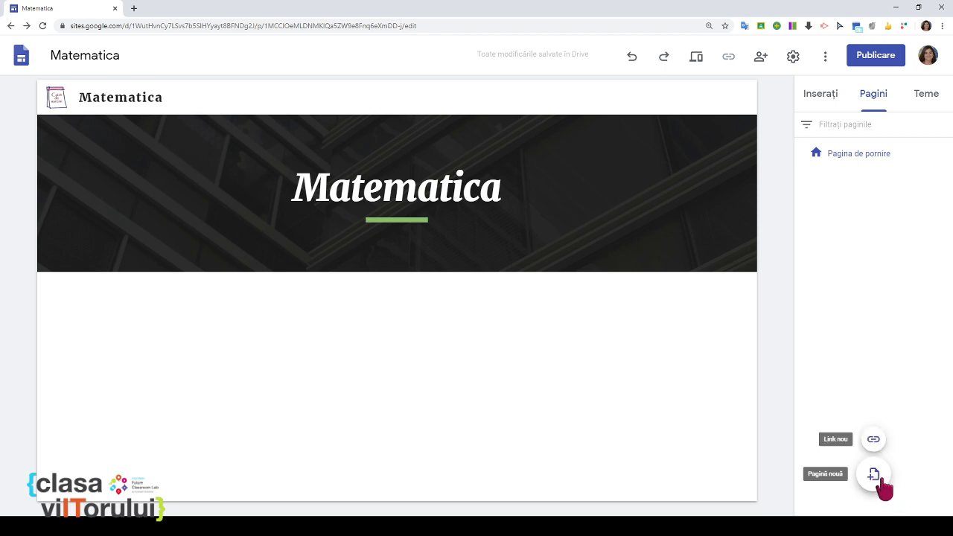
left_click(874, 476)
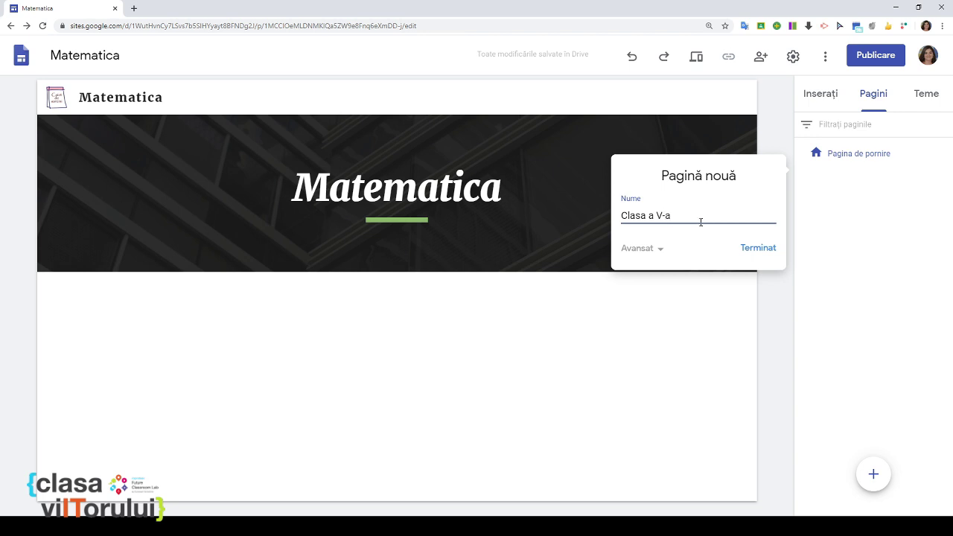
left_click(755, 250)
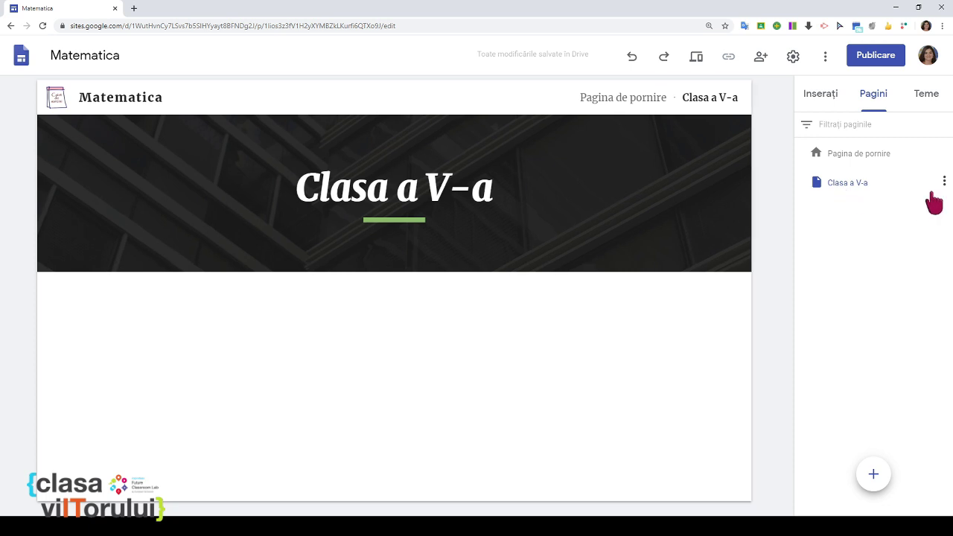
- Add two new pages to the site named Clasa a VI-a and Clasa a VII-a
left_click(873, 473)
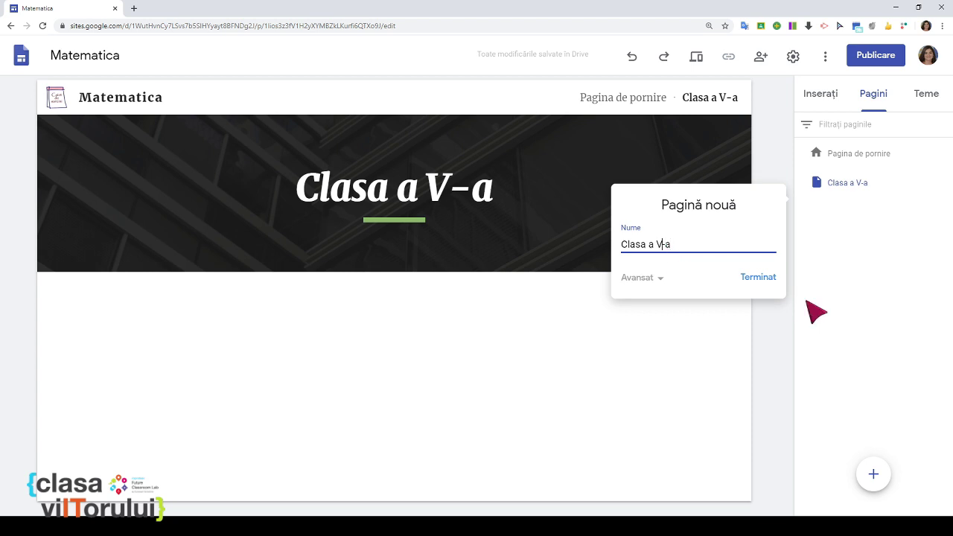
left_click(771, 277)
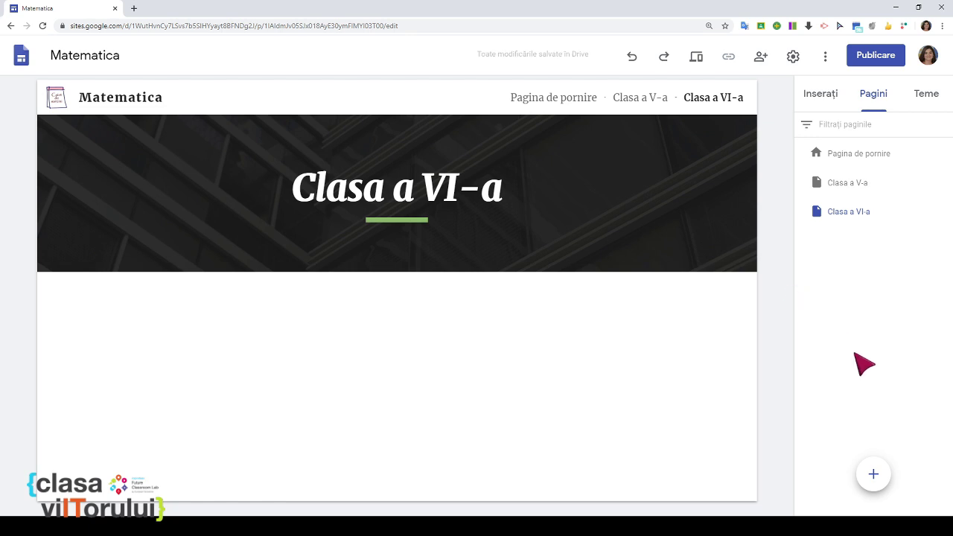
left_click(873, 474)
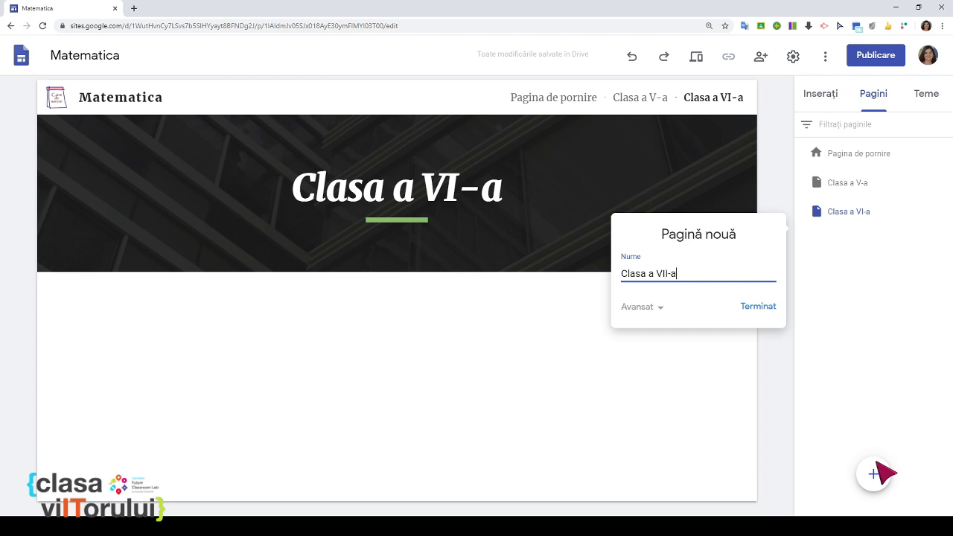
type("Clasa a VII-a")
left_click(773, 307)
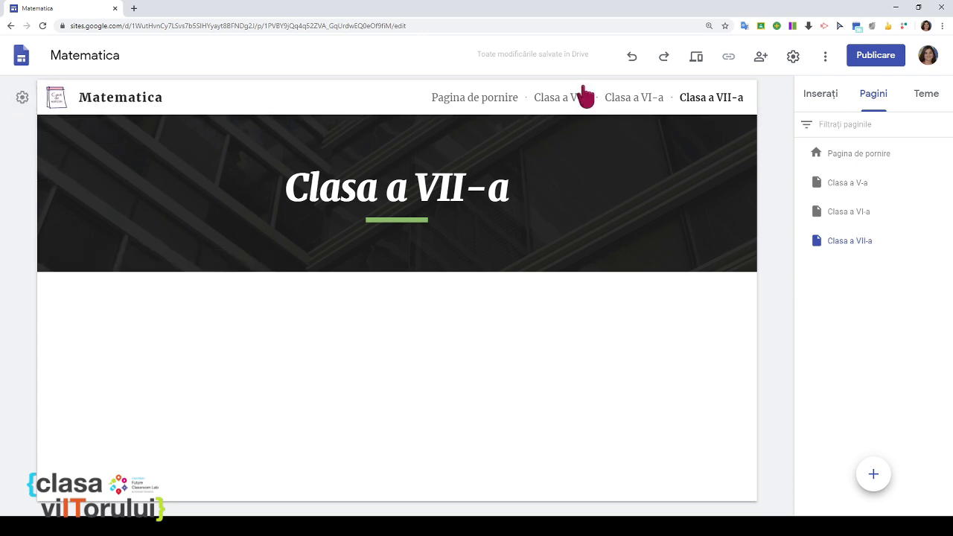
- Try the Lateral navigation mode for the site, and expand and collapse its side menu of pages
left_click(793, 59)
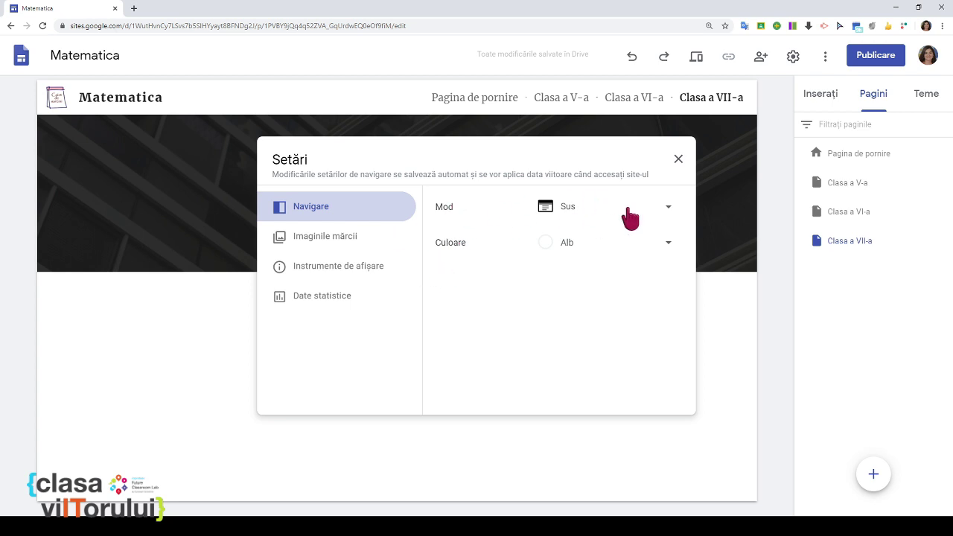
left_click(664, 215)
left_click(577, 240)
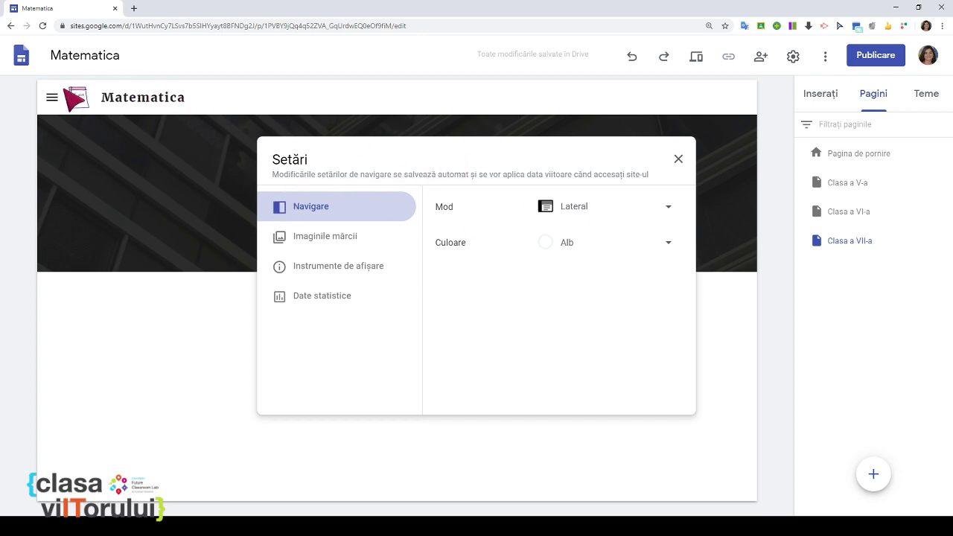
left_click(52, 97)
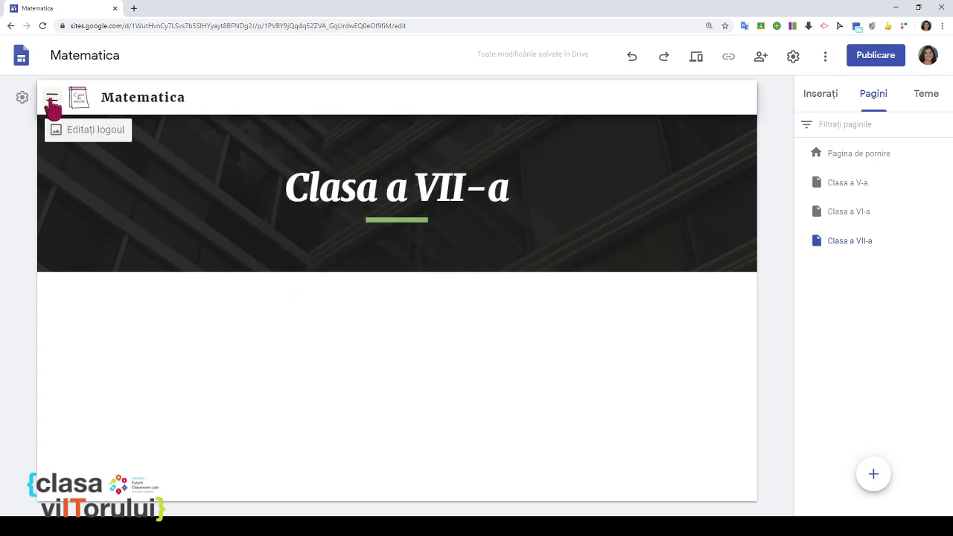
left_click(51, 99)
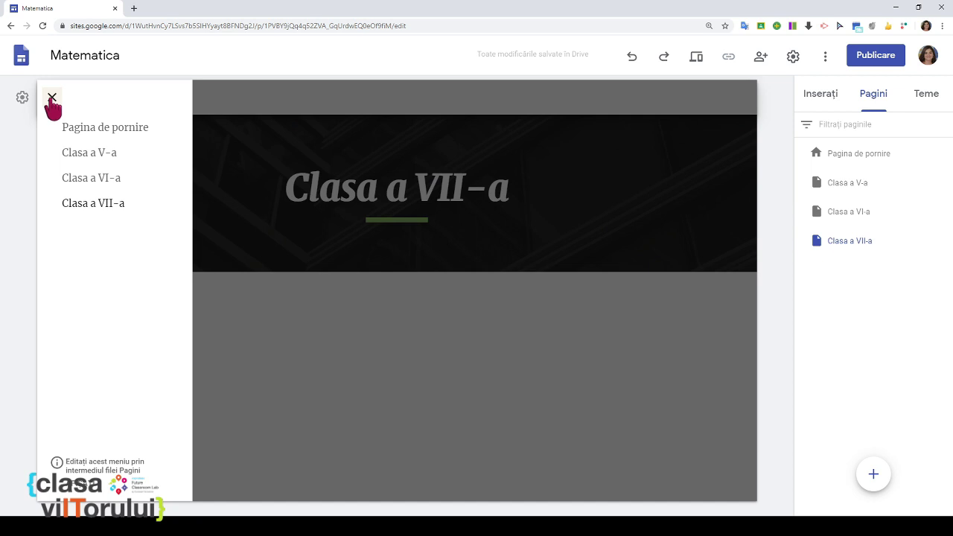
left_click(51, 98)
left_click(52, 100)
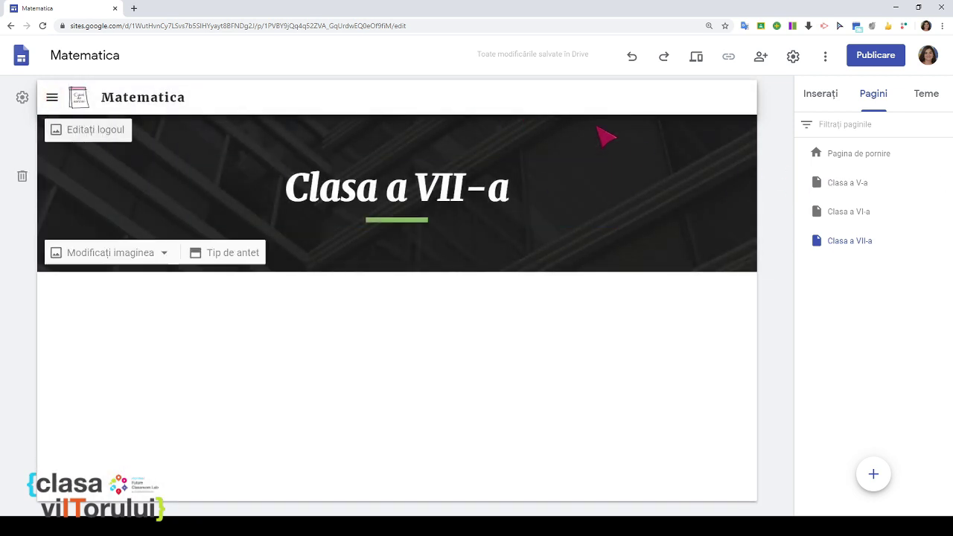
- Set the site's navigation mode back to Sus, and reopen and close the navigation settings
left_click(793, 57)
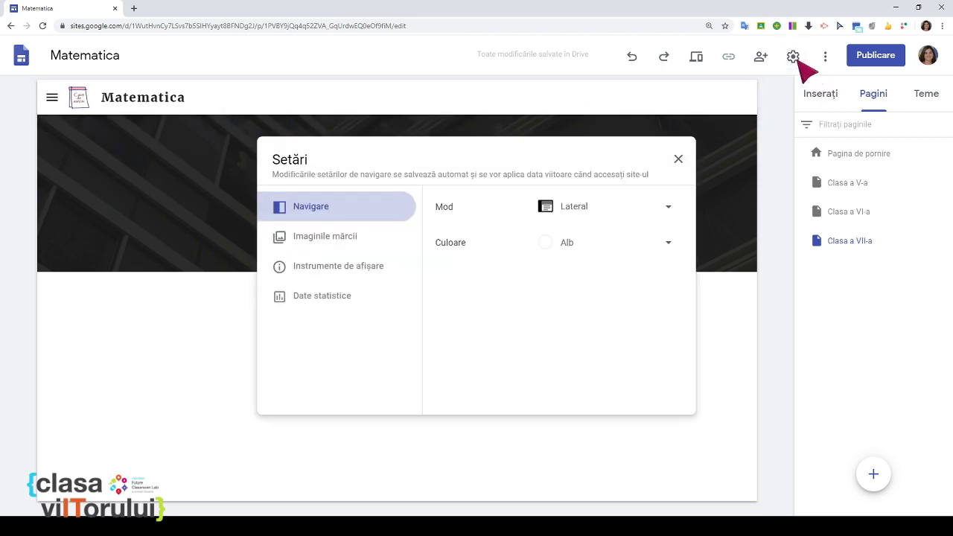
left_click(669, 216)
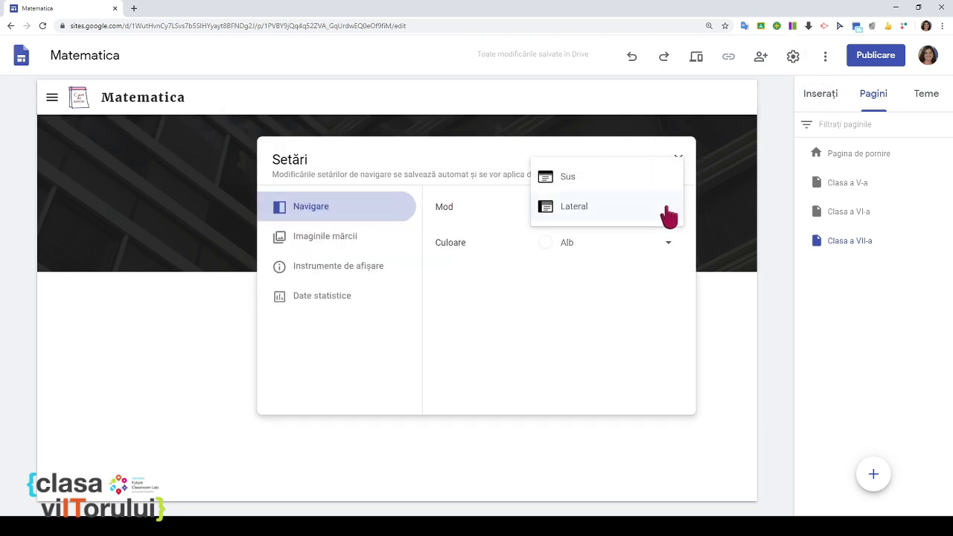
left_click(615, 182)
left_click(194, 328)
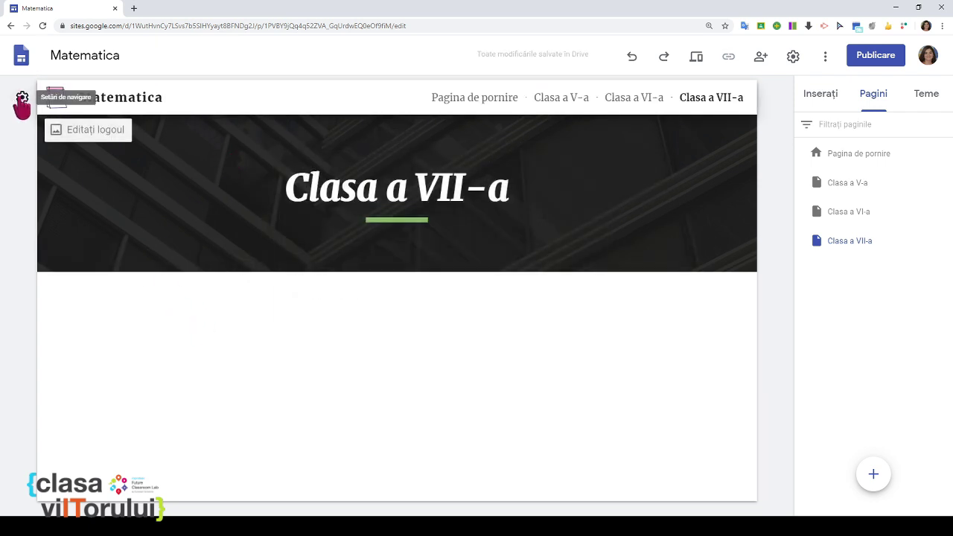
left_click(22, 100)
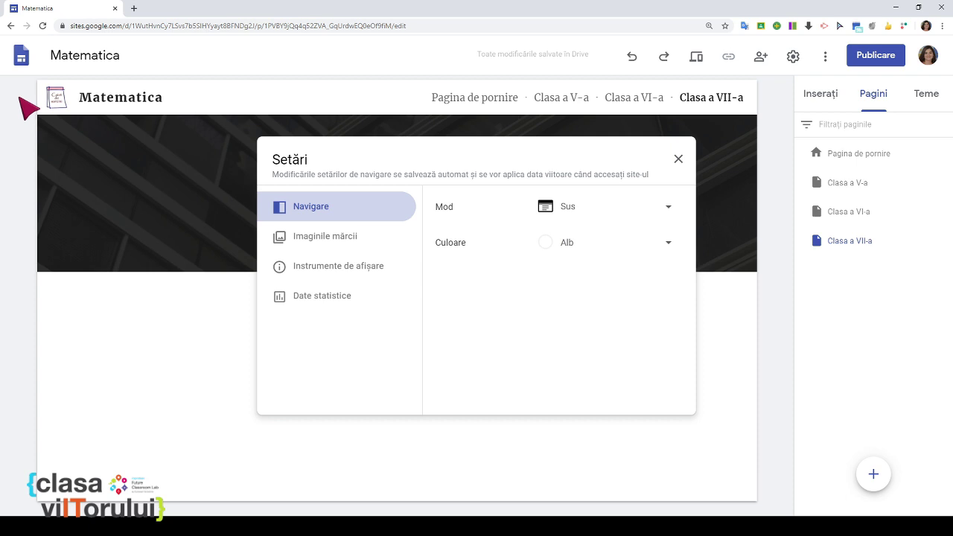
left_click(679, 160)
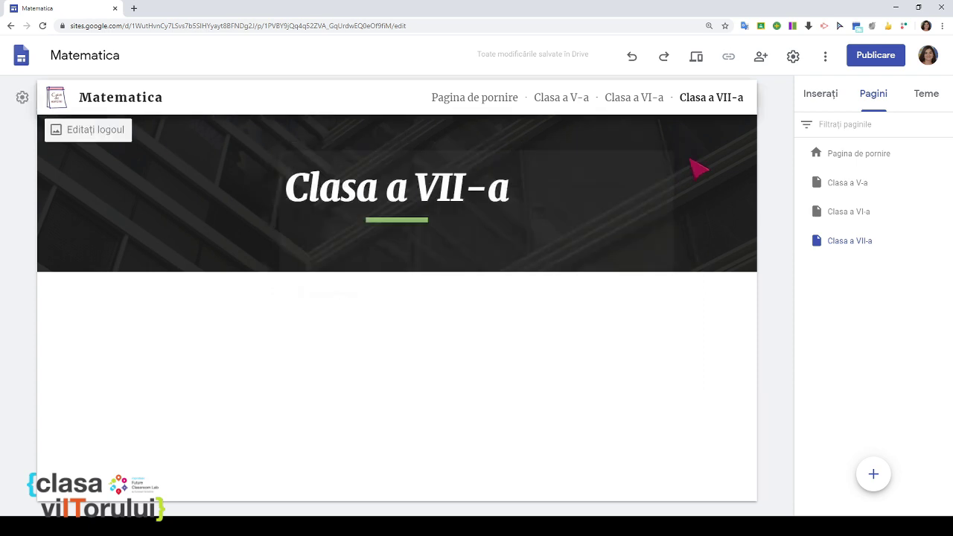
- Rename the home page Pagina de pornire as Matematica in its properties
mouse_move(687, 156)
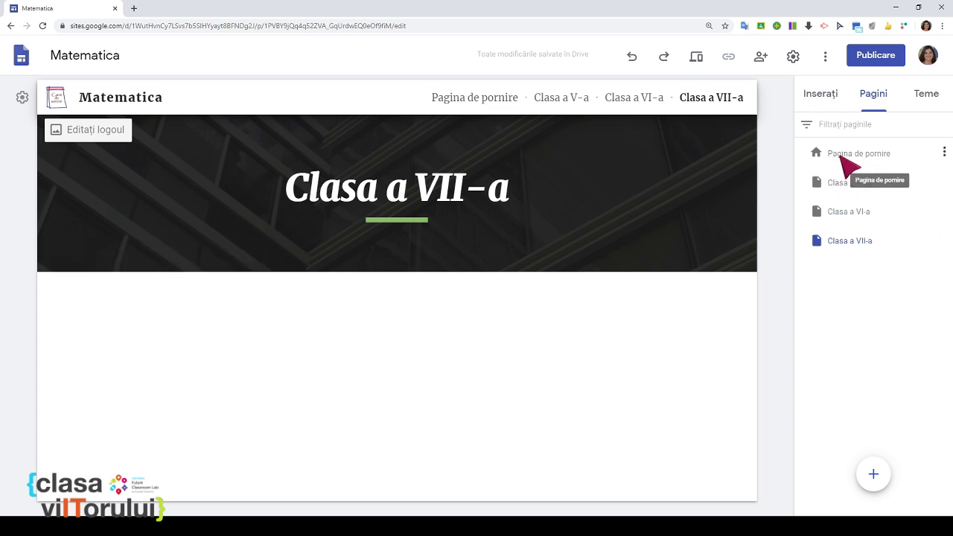
left_click(842, 155)
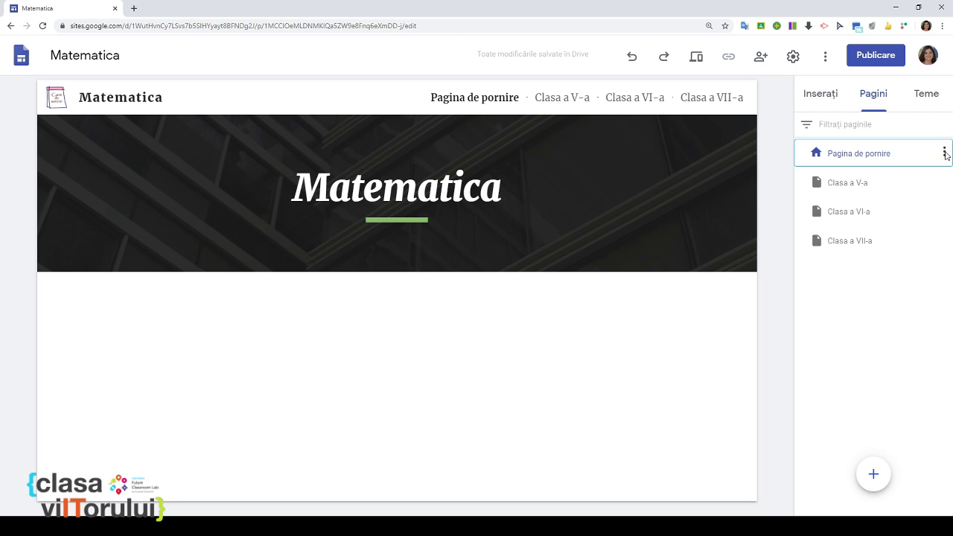
left_click(945, 154)
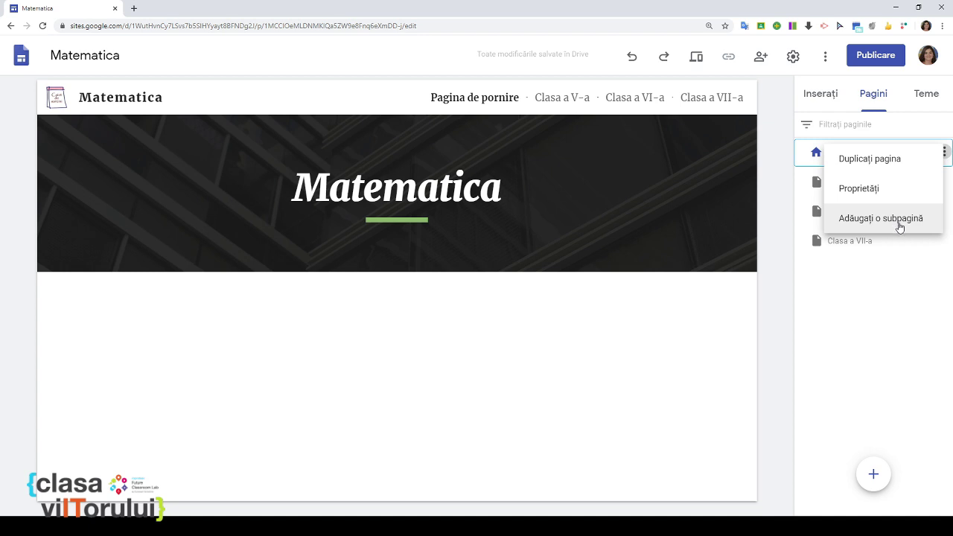
left_click(867, 195)
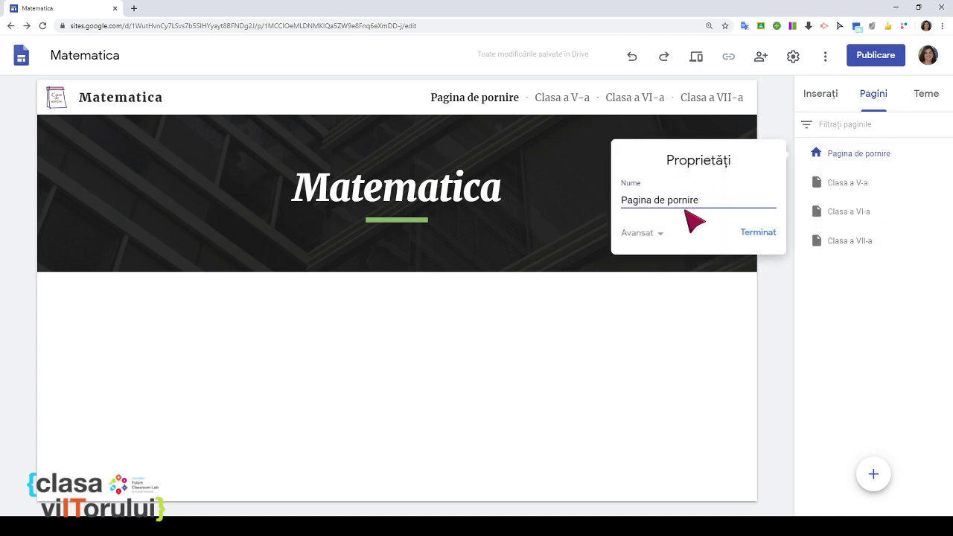
left_click_drag(707, 199, 618, 199)
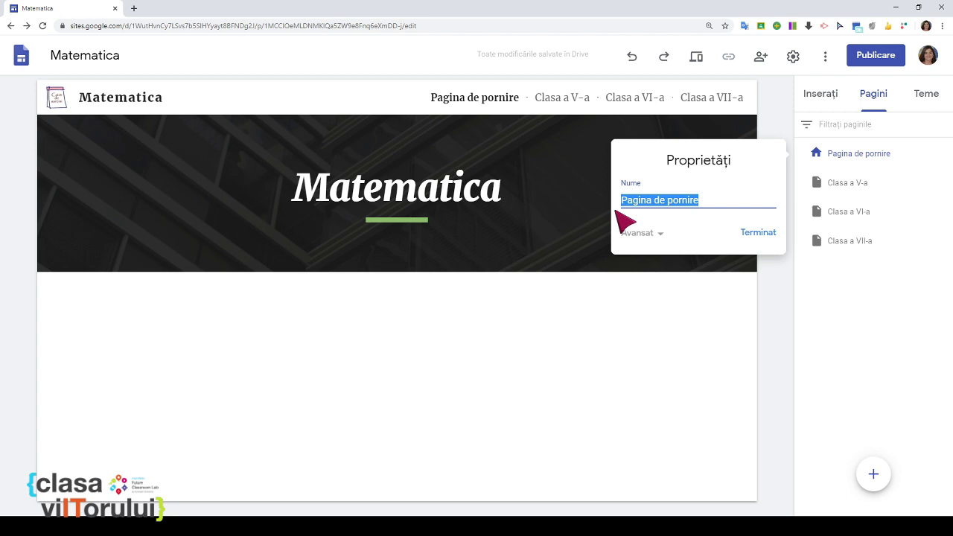
type("Matematica")
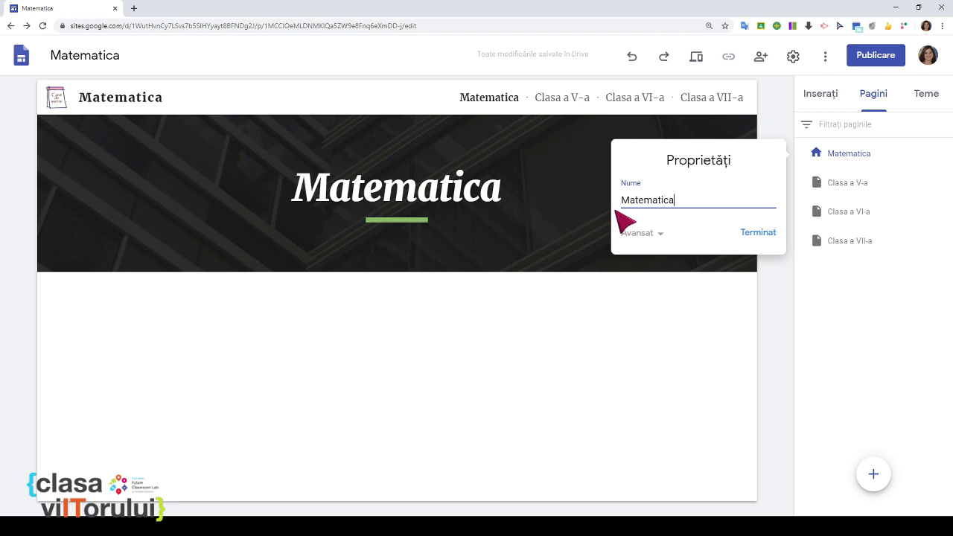
left_click(754, 236)
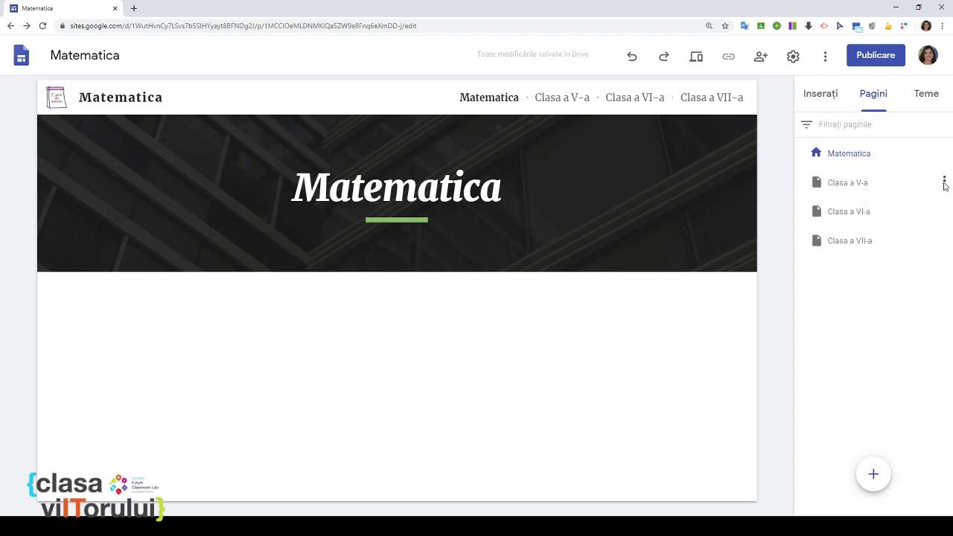
- Add two subpages under Clasa a V-a named Semestrul I and Semestrul II
left_click(944, 183)
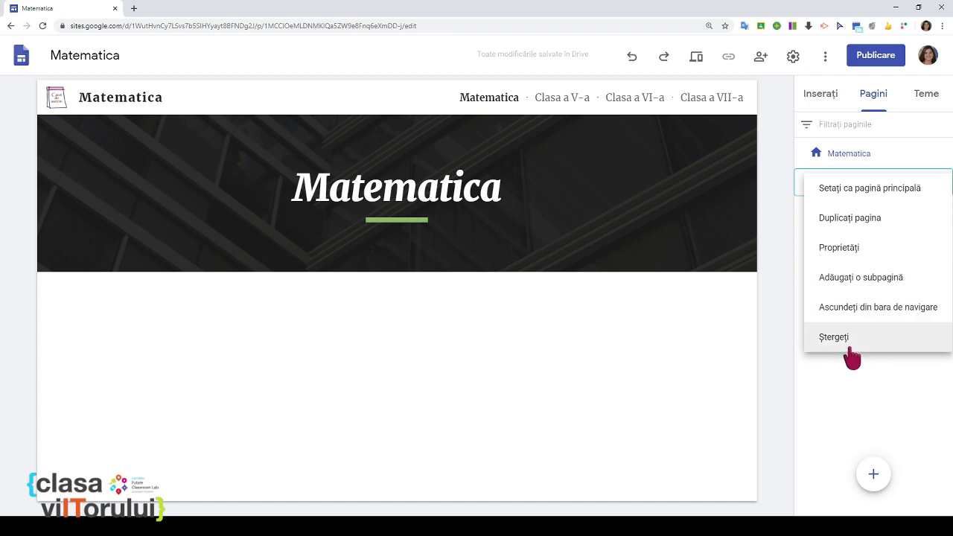
left_click(853, 283)
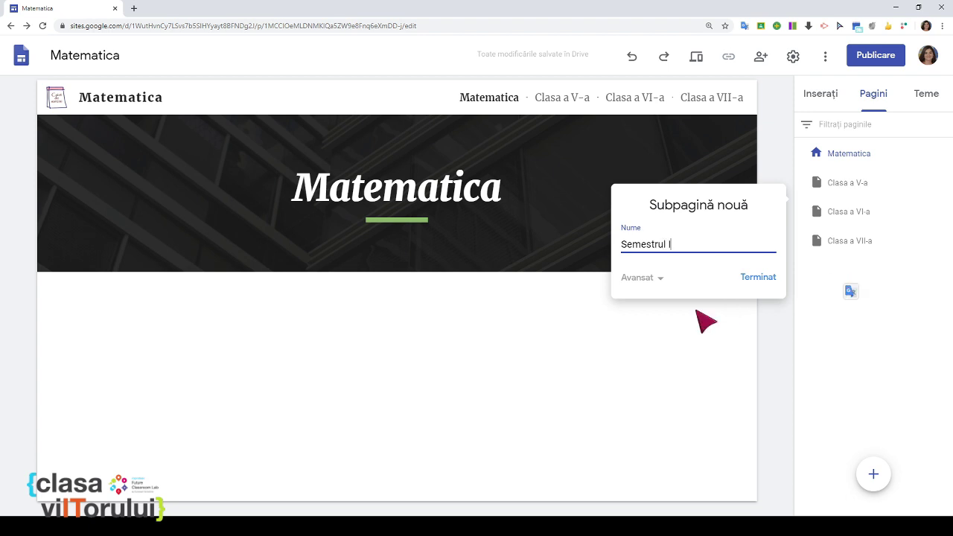
left_click(758, 277)
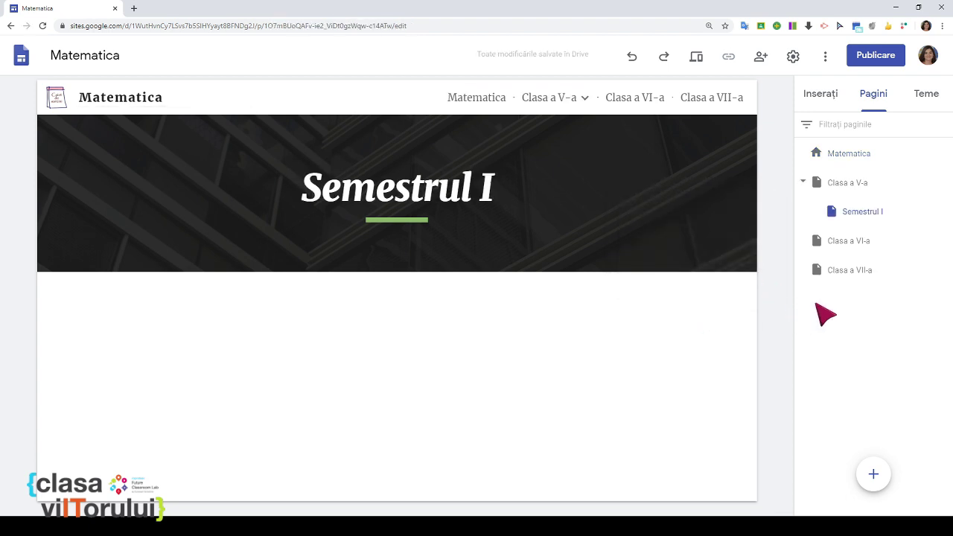
left_click(943, 182)
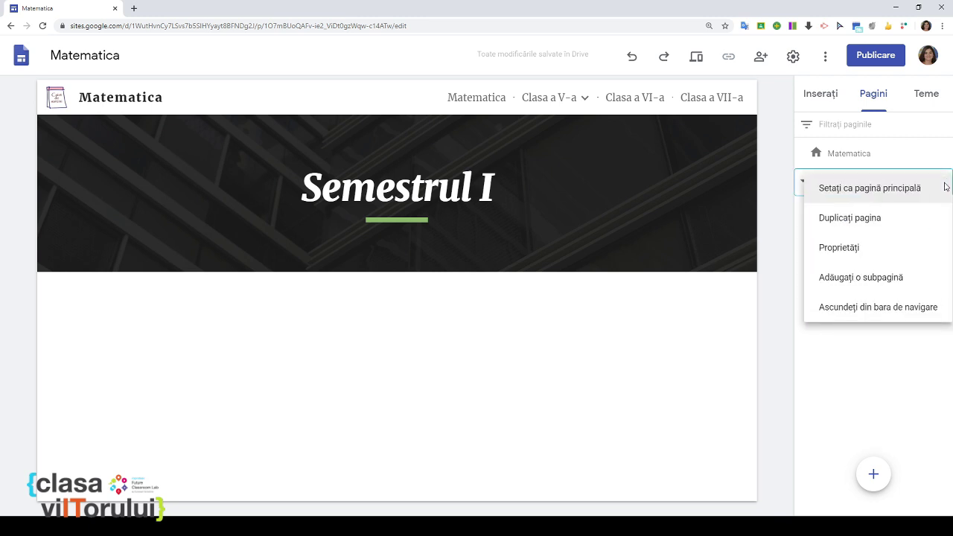
left_click(896, 279)
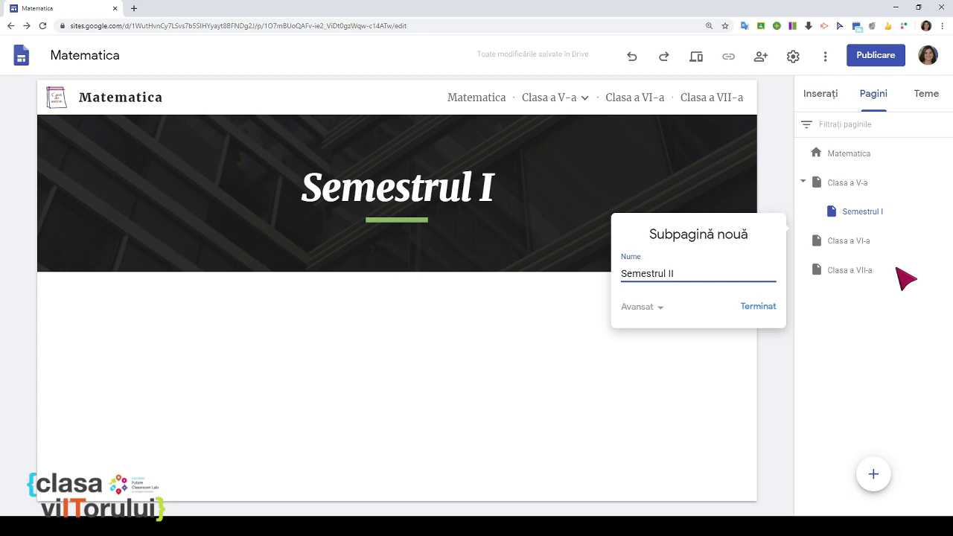
left_click(760, 307)
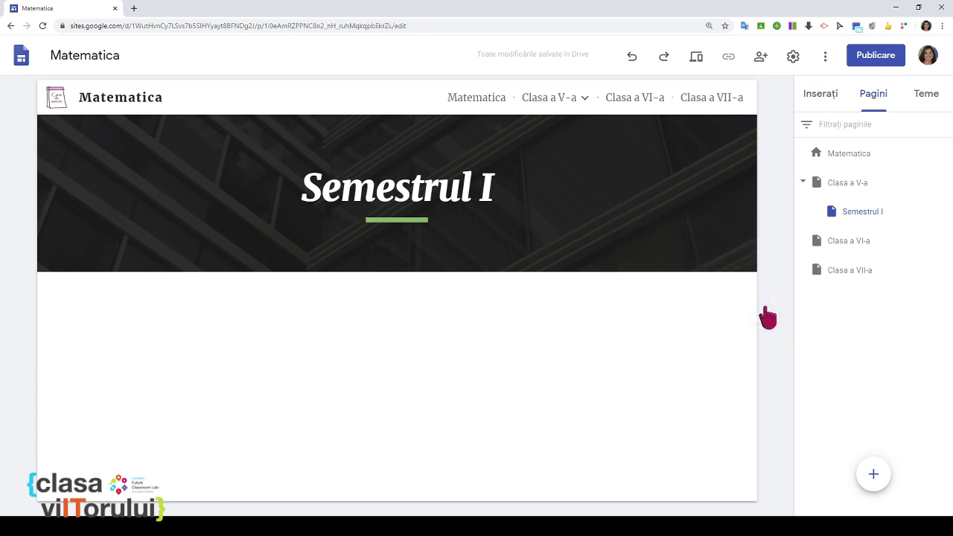
mouse_move(595, 98)
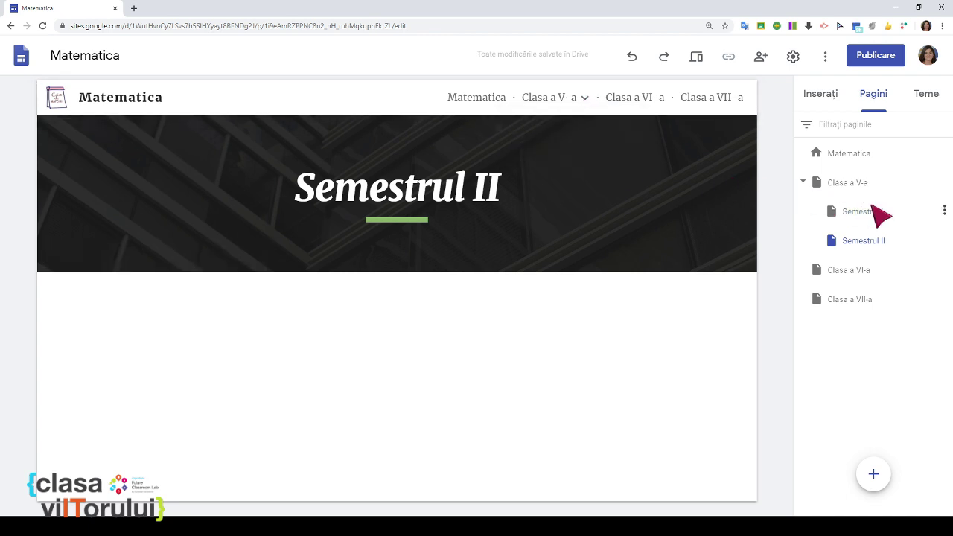
- Add two subpages under Semestrul I named Modulul I and Modulul II
left_click(944, 212)
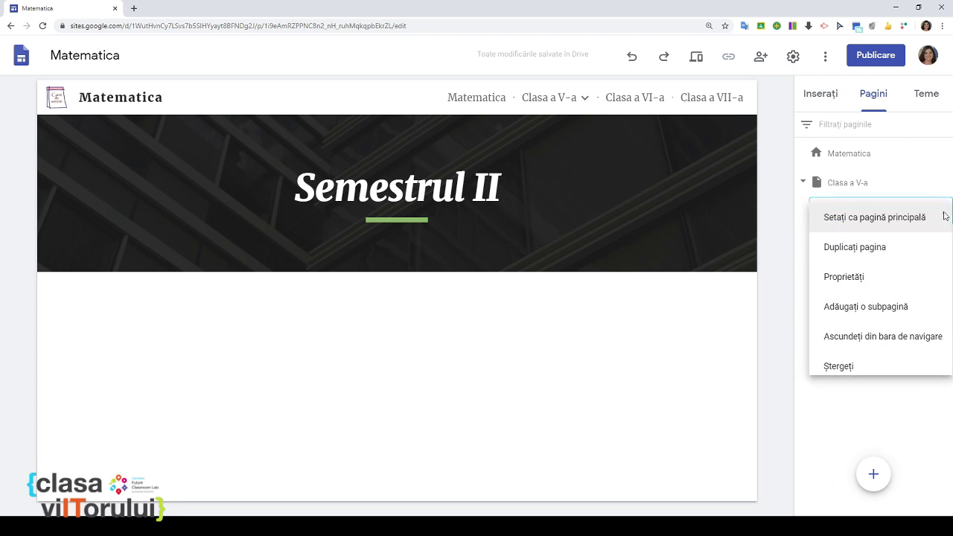
left_click(908, 308)
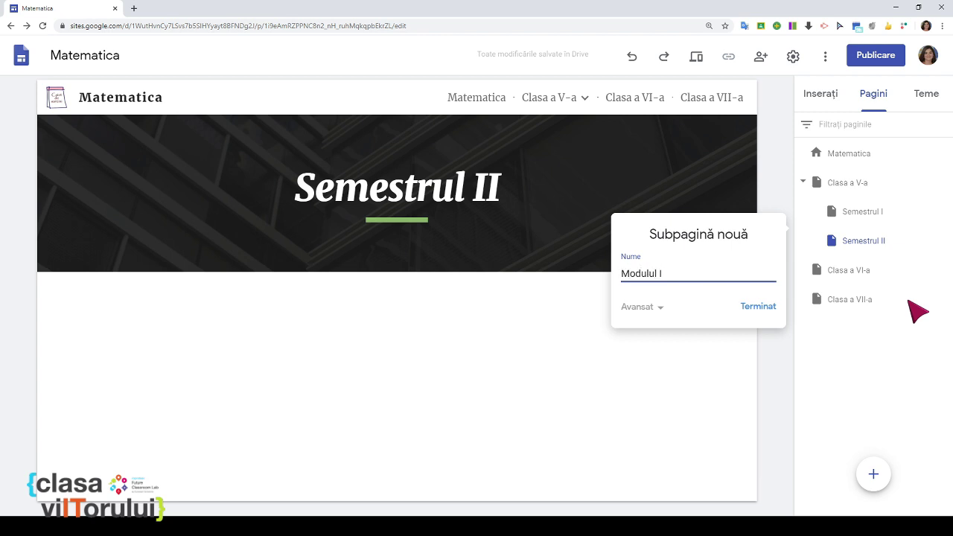
left_click(760, 308)
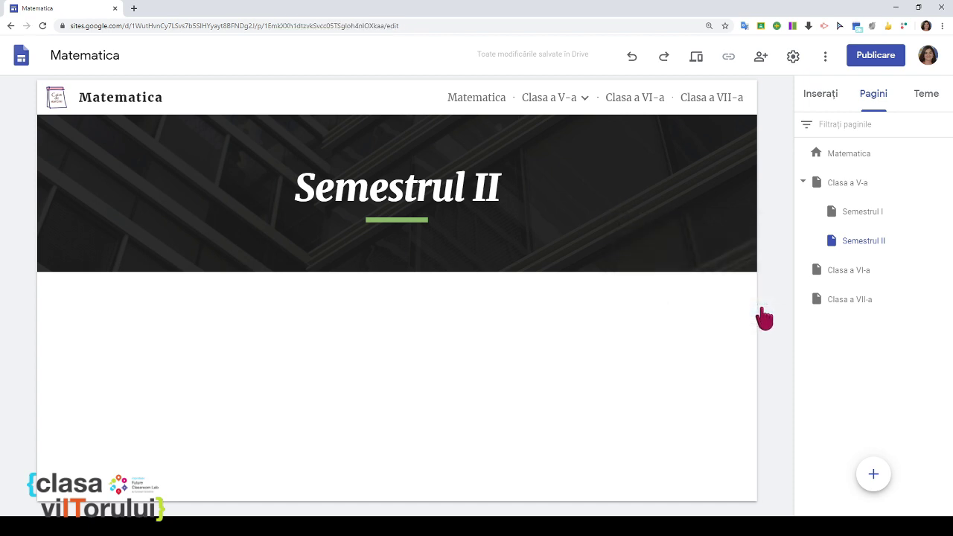
mouse_move(867, 242)
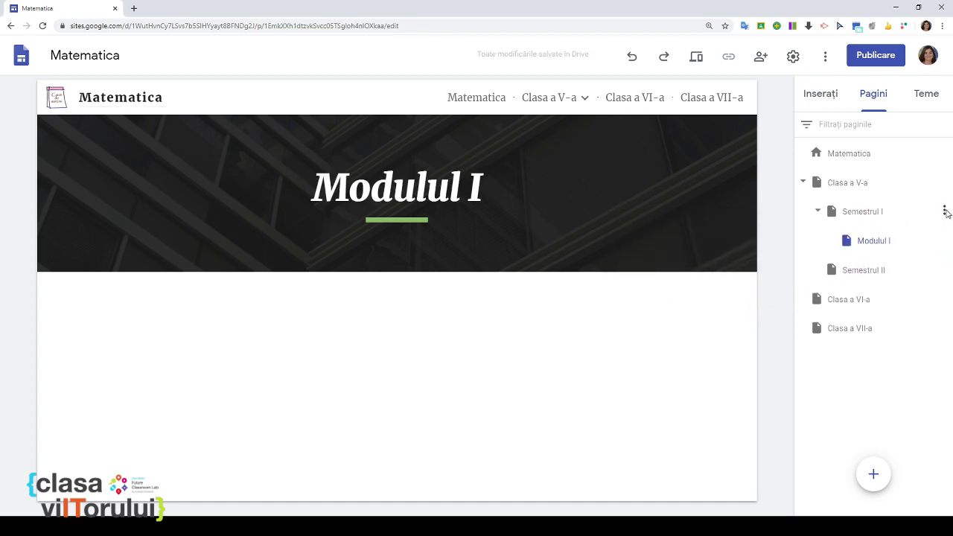
left_click(944, 211)
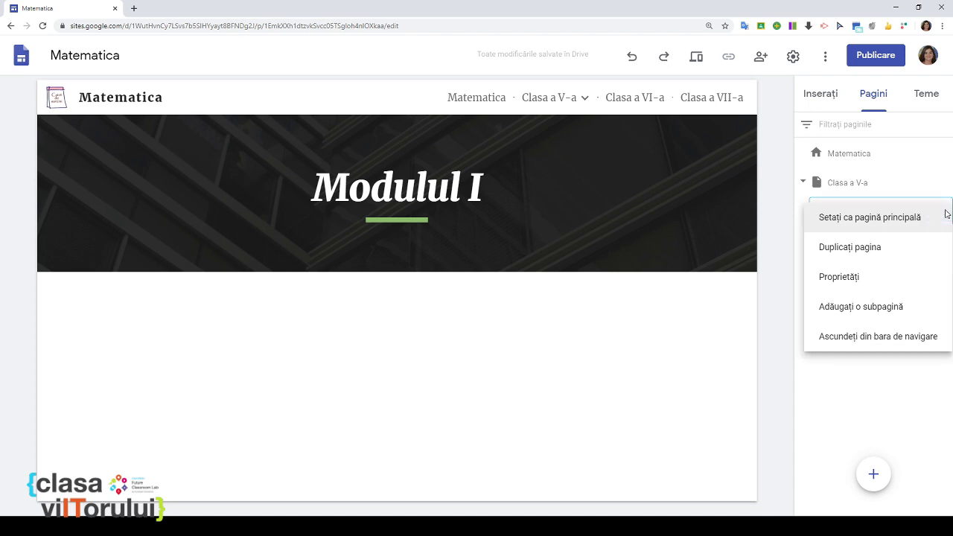
left_click(889, 309)
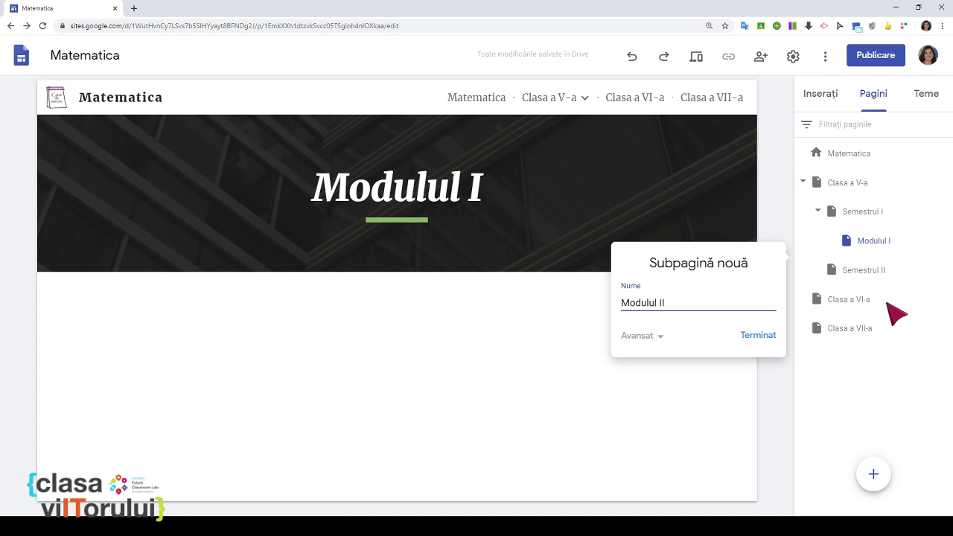
left_click(759, 339)
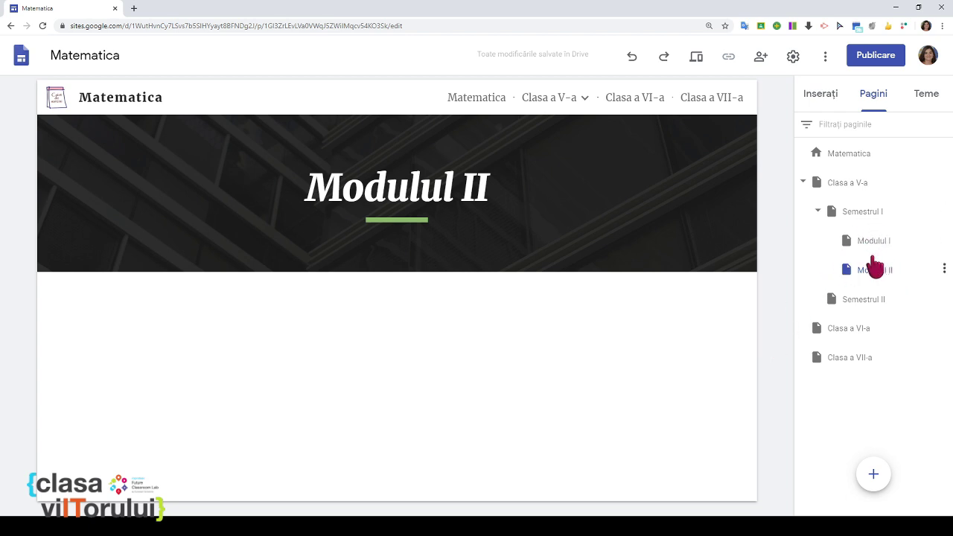
- Hide the Modulul I and Modulul II subpages from the navigation bar, and check the site in preview mode
mouse_move(564, 93)
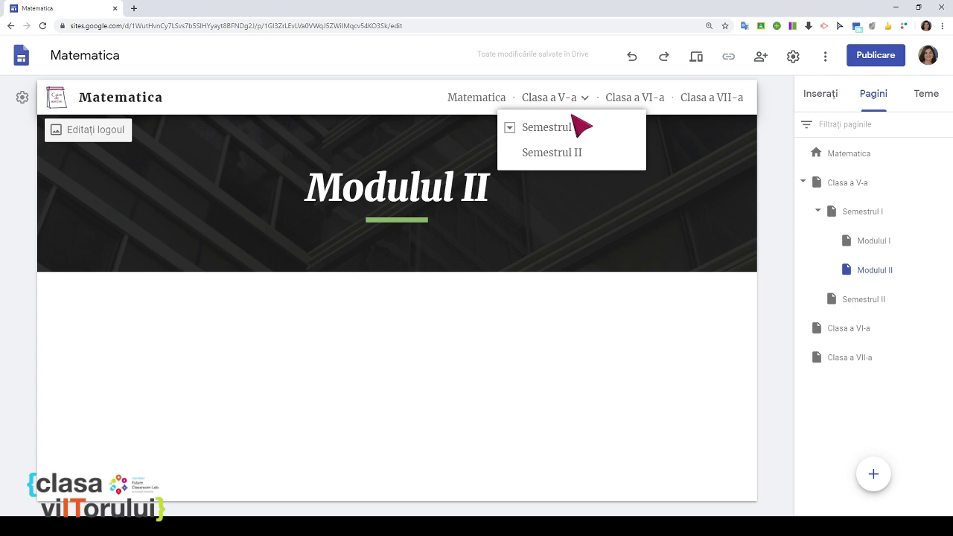
left_click(510, 130)
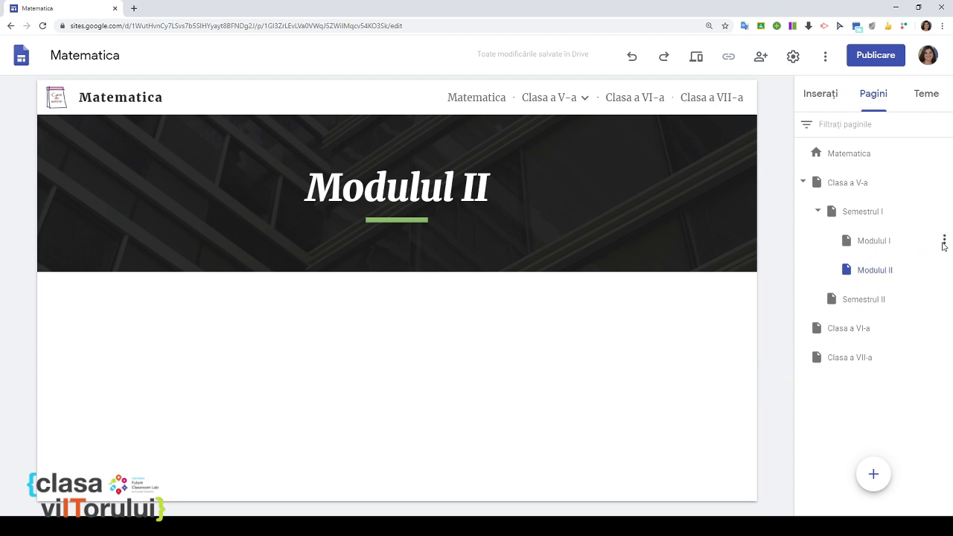
left_click(943, 242)
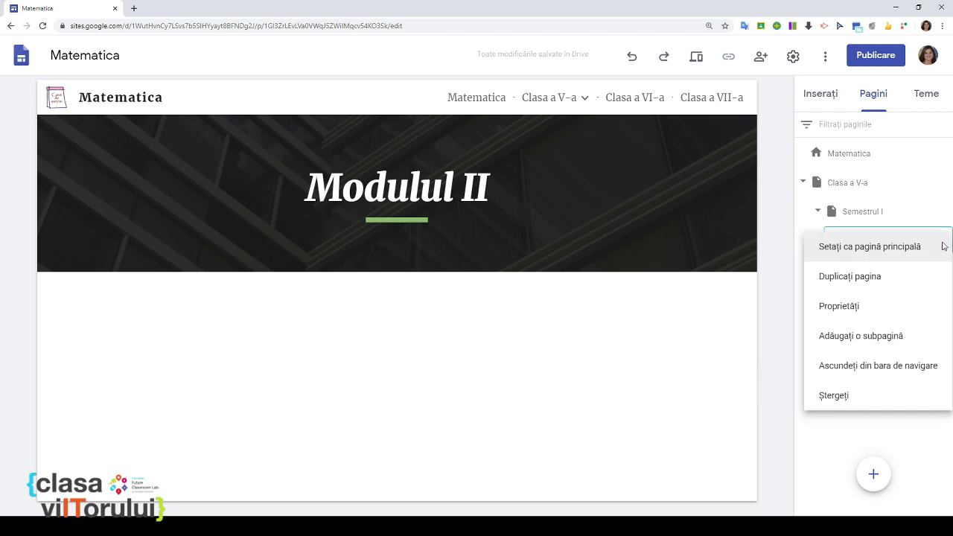
left_click(878, 367)
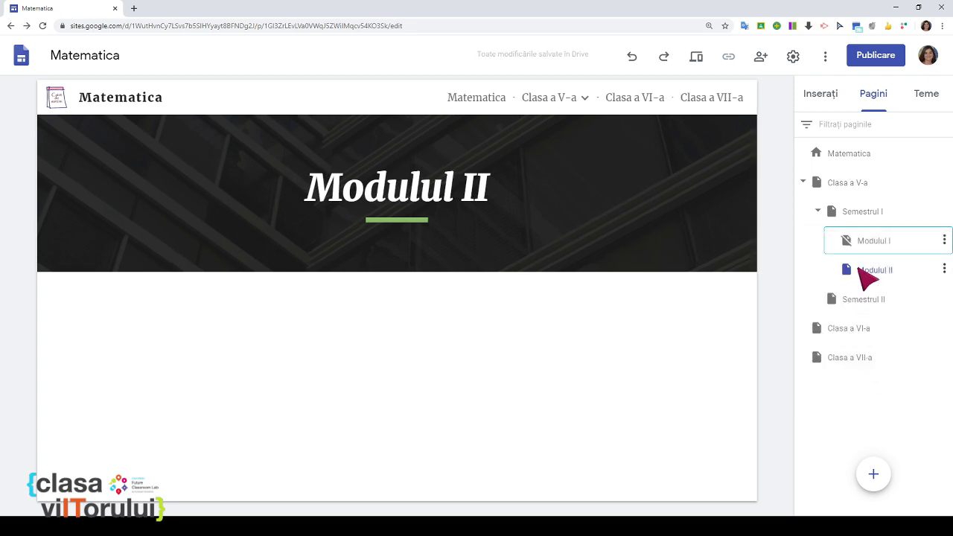
left_click(944, 269)
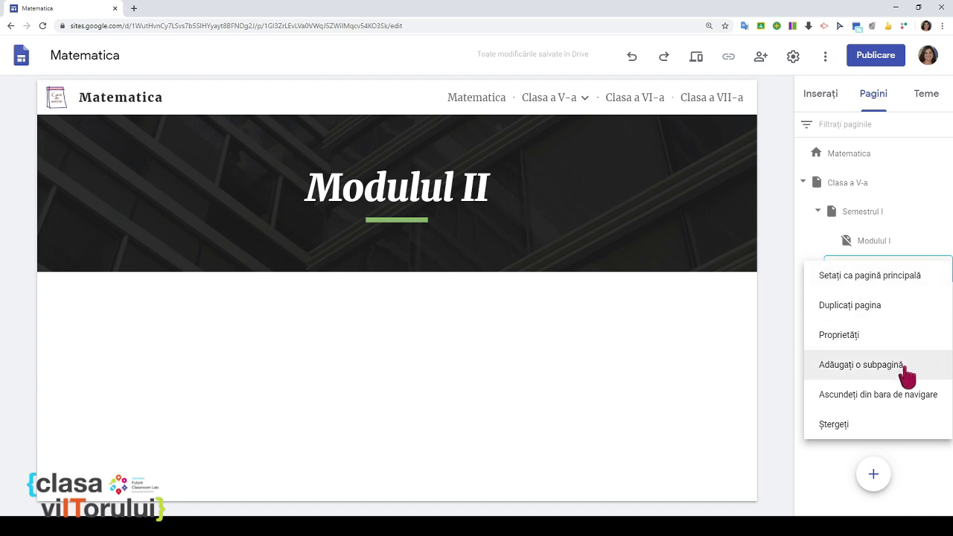
left_click(921, 400)
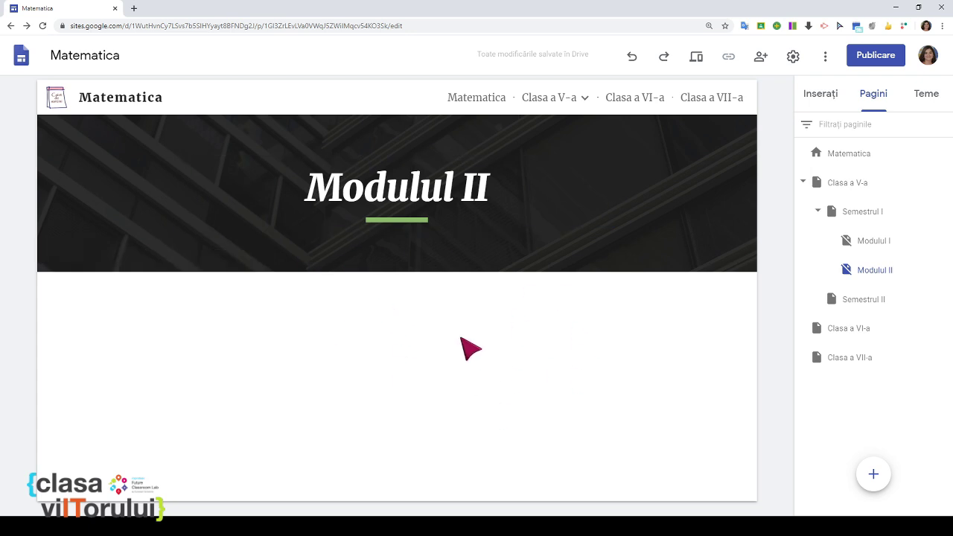
left_click(696, 60)
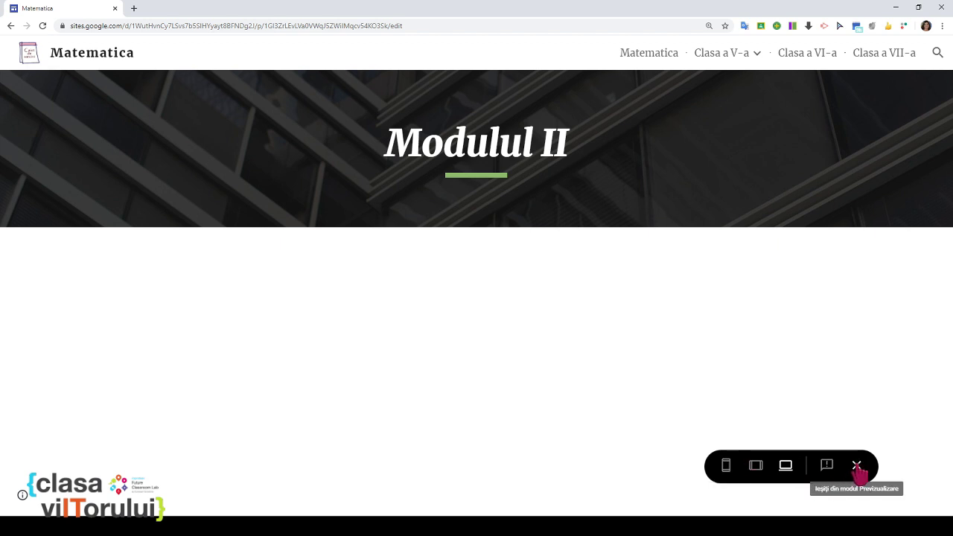
left_click(856, 466)
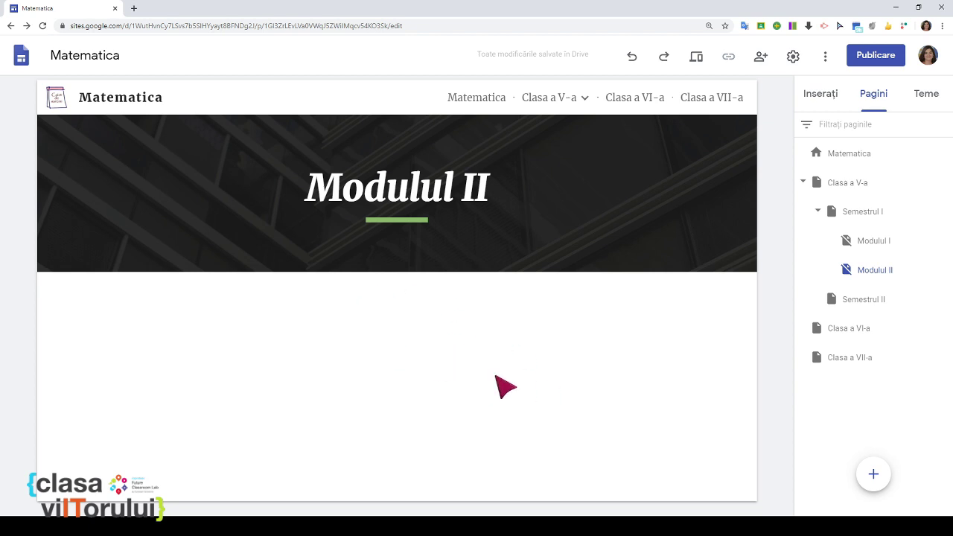
- Replace the Modulul II page's header image with the gallery photo of a blue notebook, pen and tablet
mouse_move(209, 240)
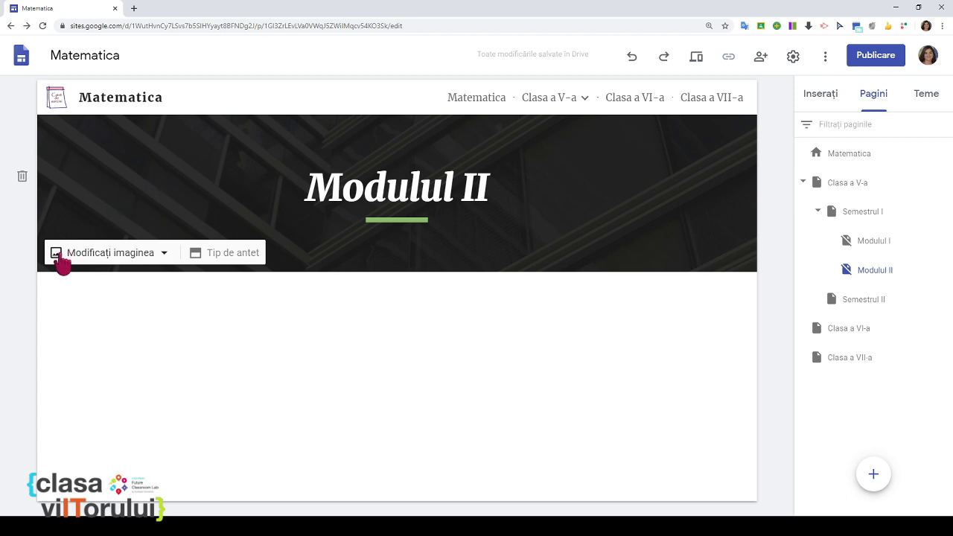
left_click(159, 256)
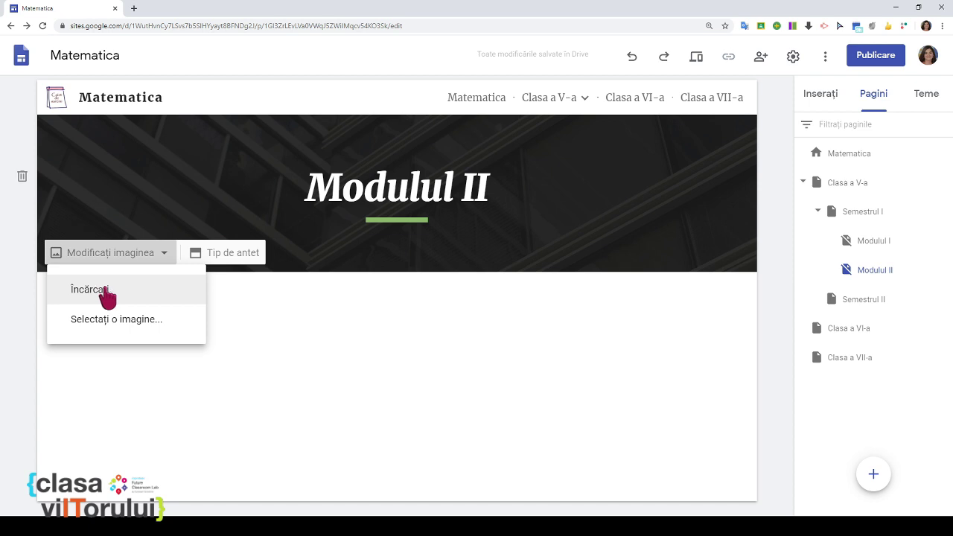
left_click(126, 322)
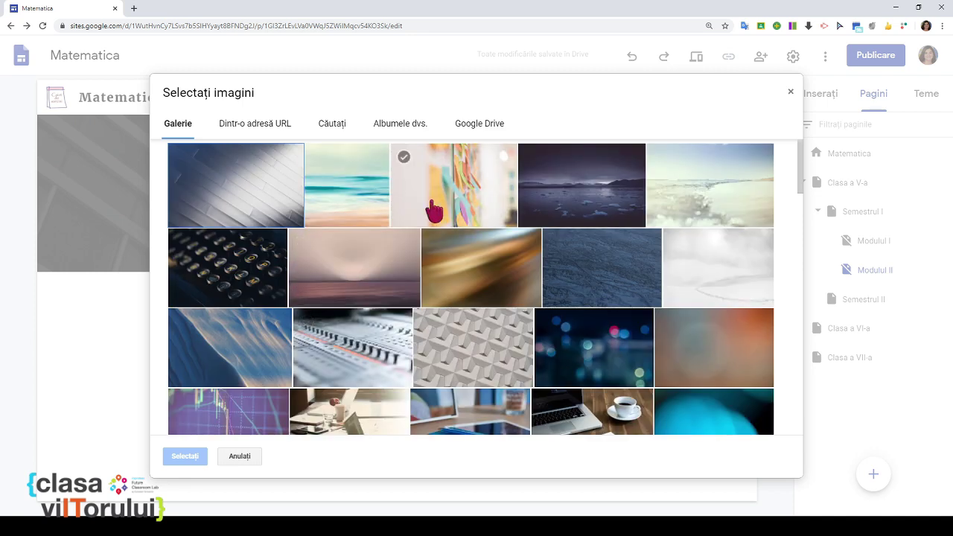
scroll(474, 217, "down", 1)
scroll(475, 217, "down", 10)
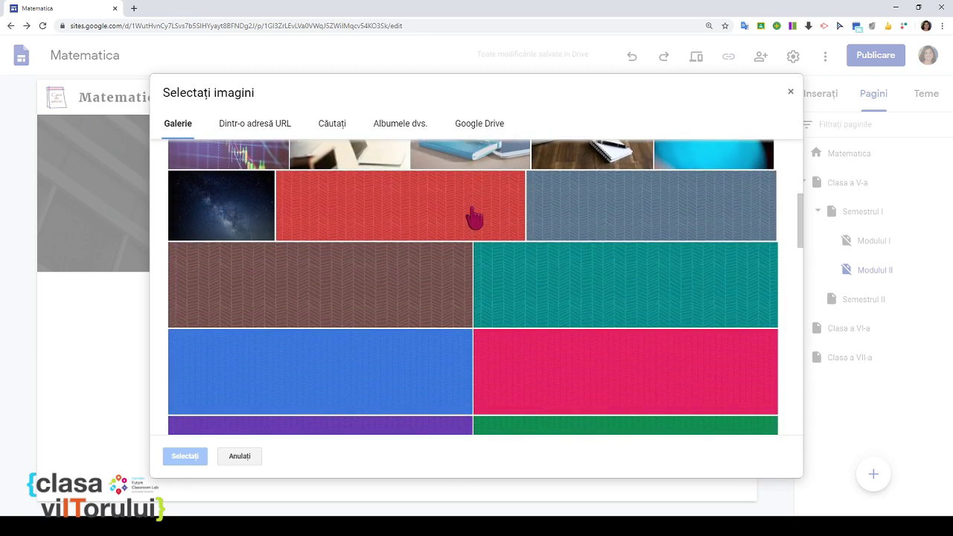
scroll(474, 217, "down", 3)
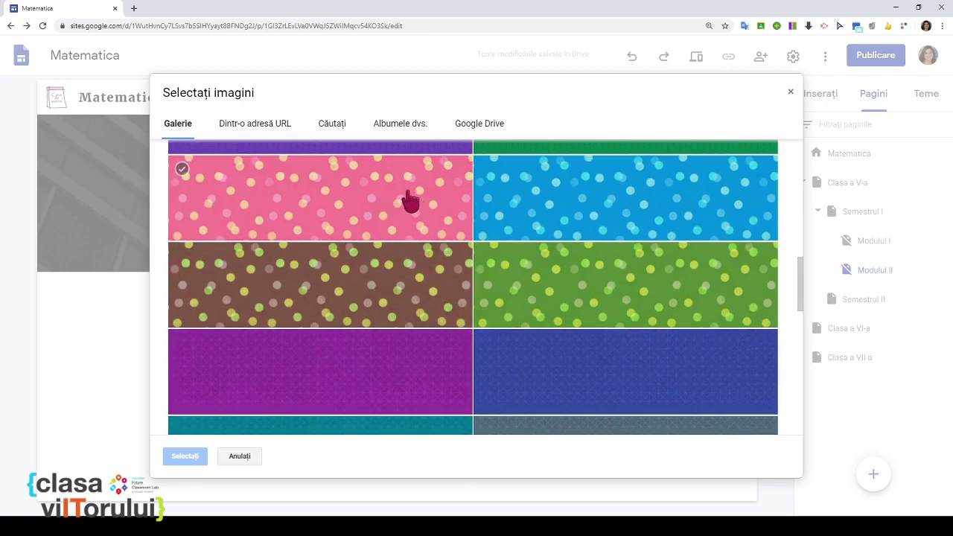
scroll(410, 197, "up", 4)
scroll(409, 198, "down", 9)
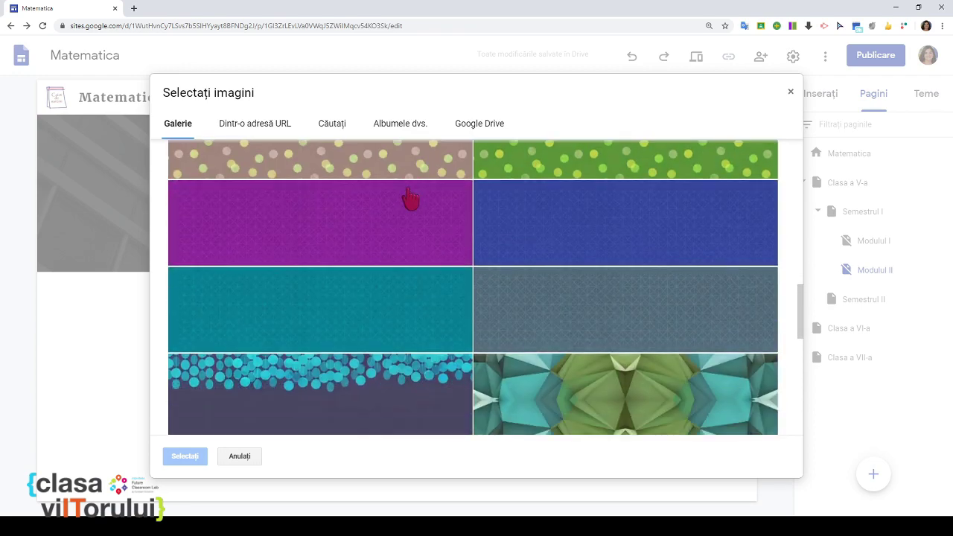
scroll(410, 198, "down", 7)
scroll(409, 197, "up", 10)
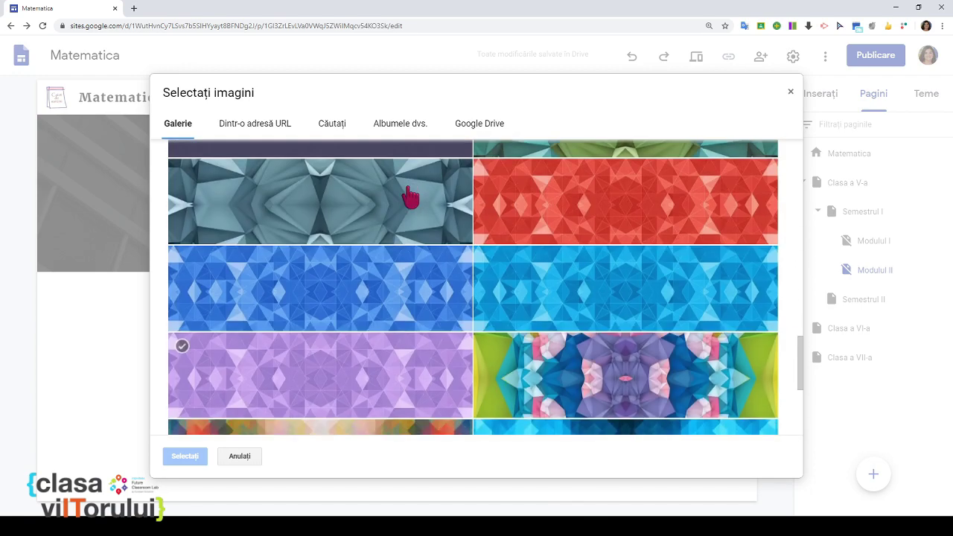
scroll(409, 198, "up", 10)
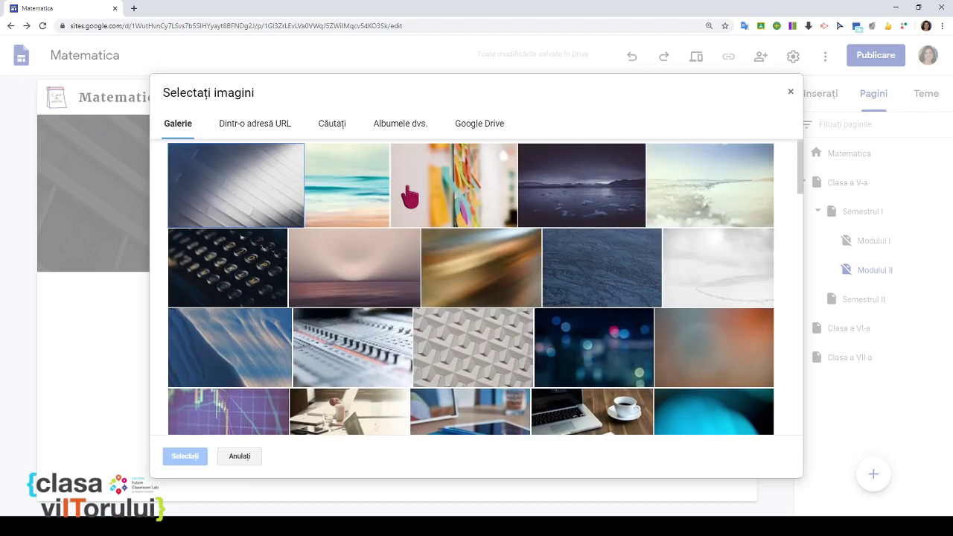
scroll(410, 197, "down", 2)
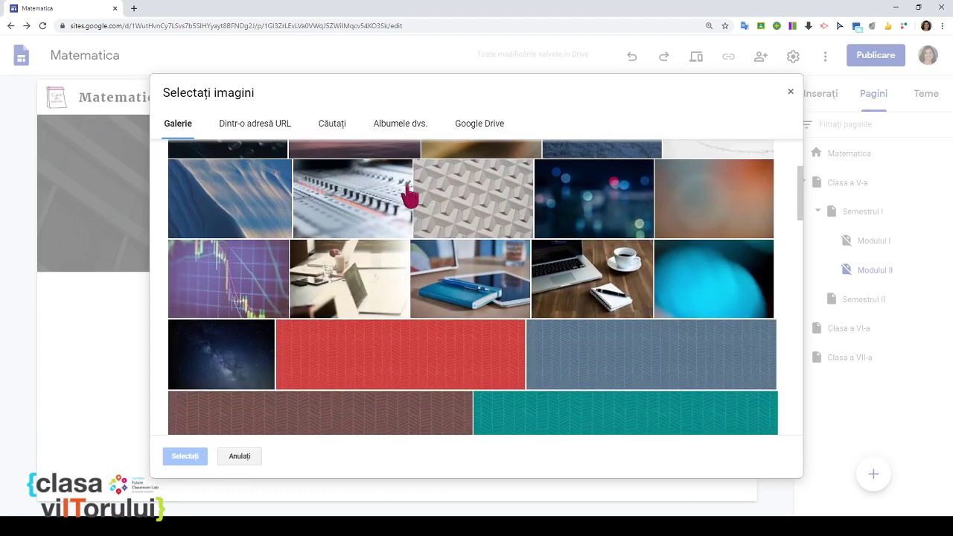
left_click(462, 280)
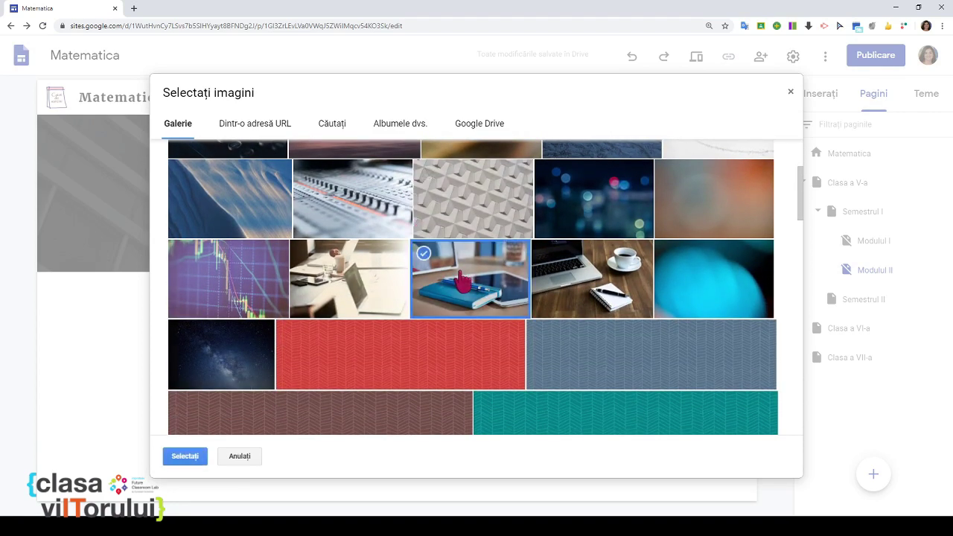
left_click(183, 457)
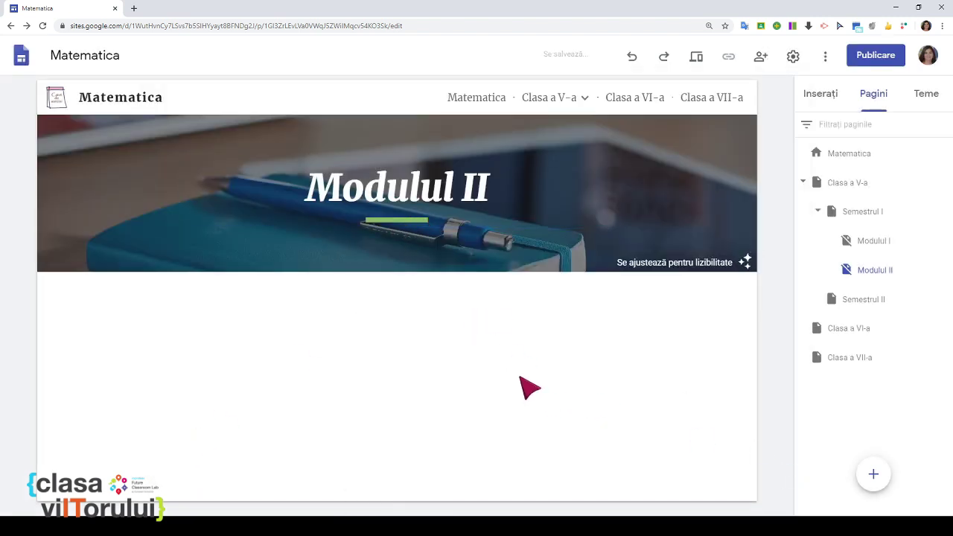
- Try the Copertă, Banner mare, Banner and Numai titlu header types on the Modulul II page, and set it back to Banner
mouse_move(713, 270)
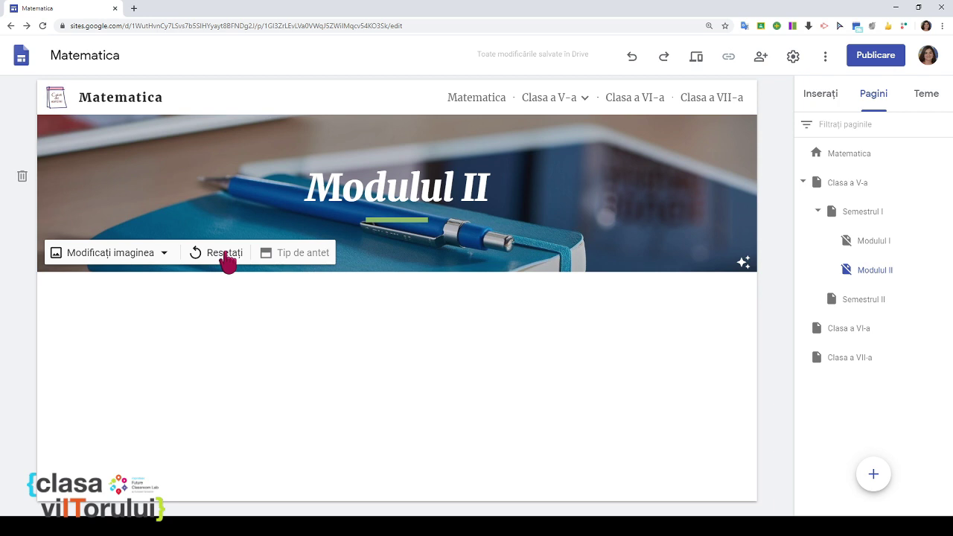
left_click(316, 253)
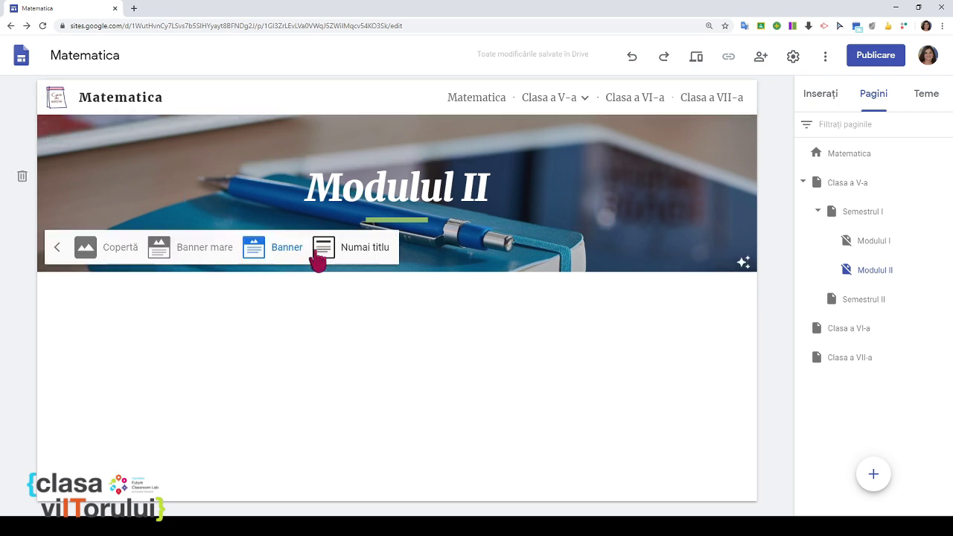
left_click(119, 259)
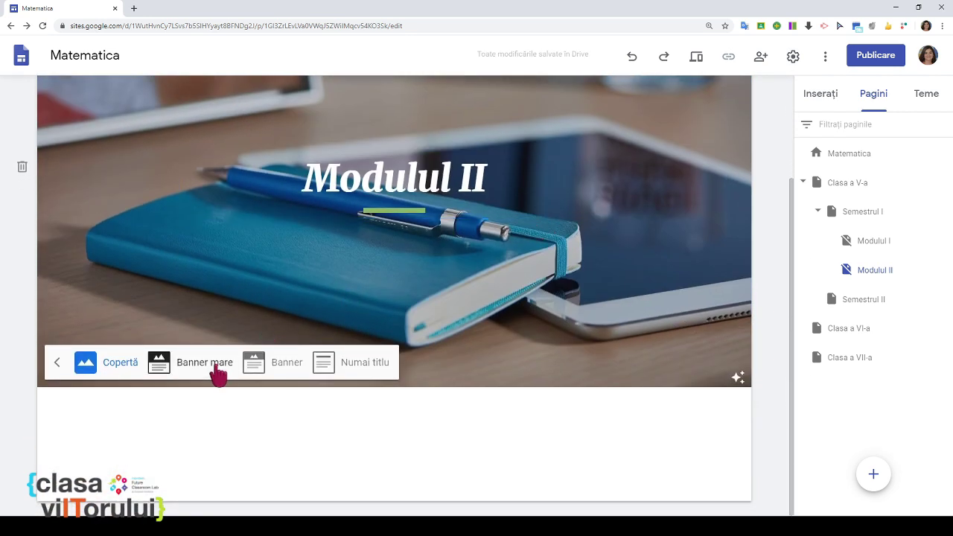
left_click(205, 363)
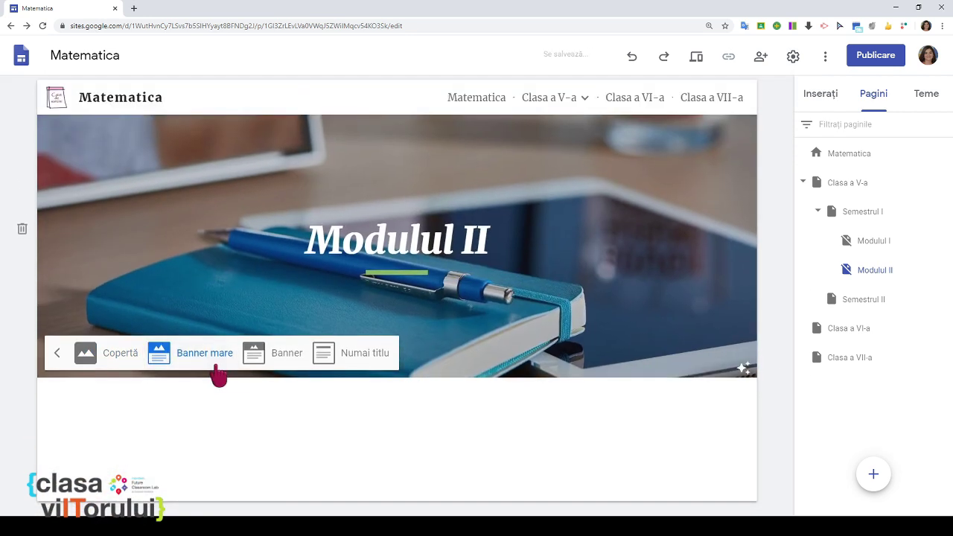
left_click(284, 355)
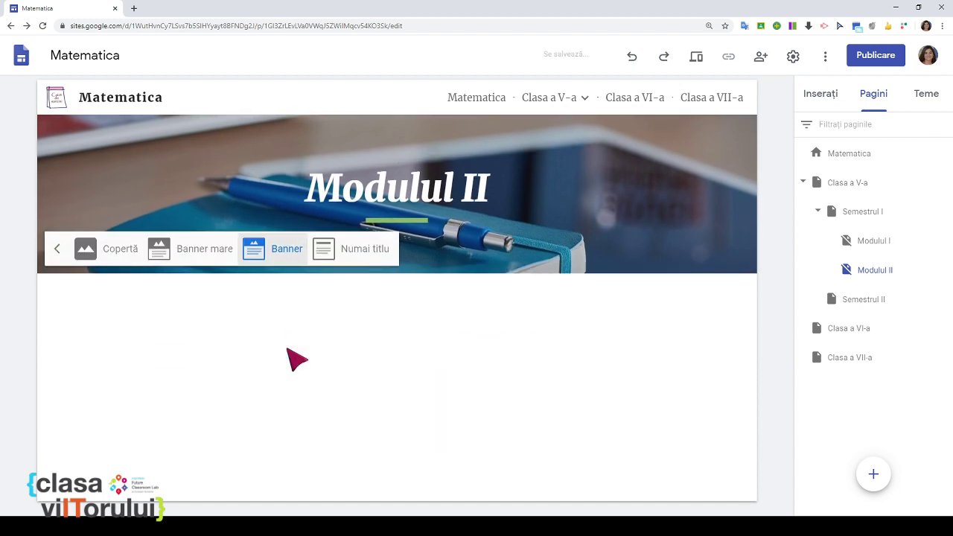
left_click(361, 251)
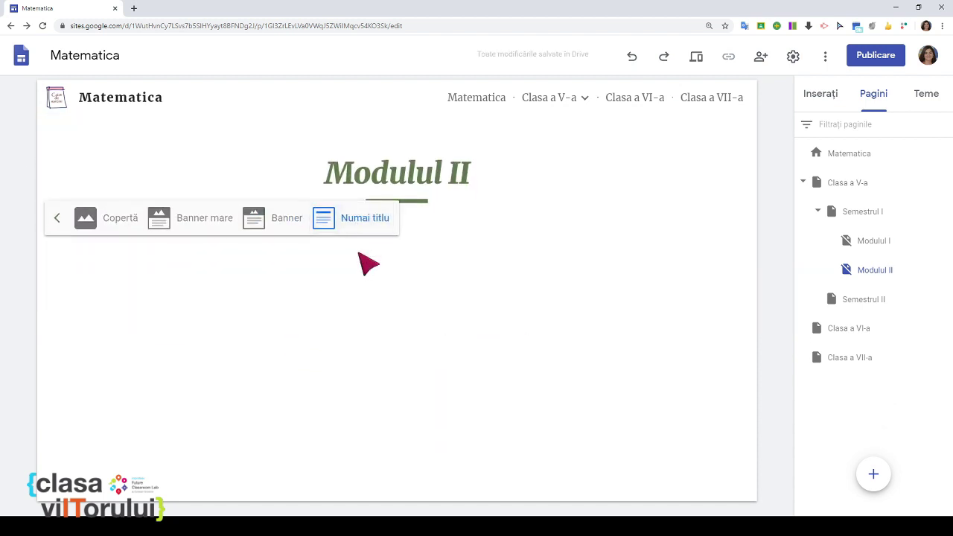
left_click(205, 224)
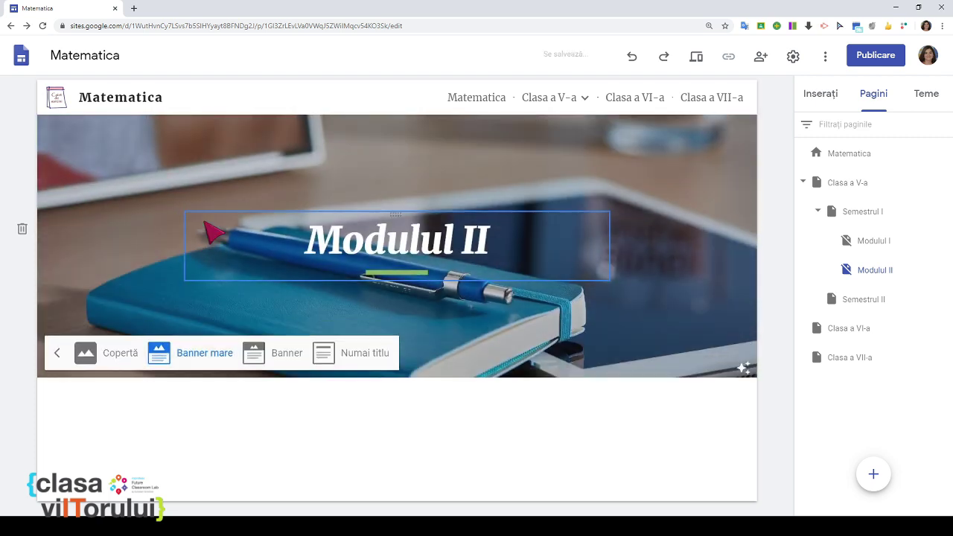
left_click(270, 350)
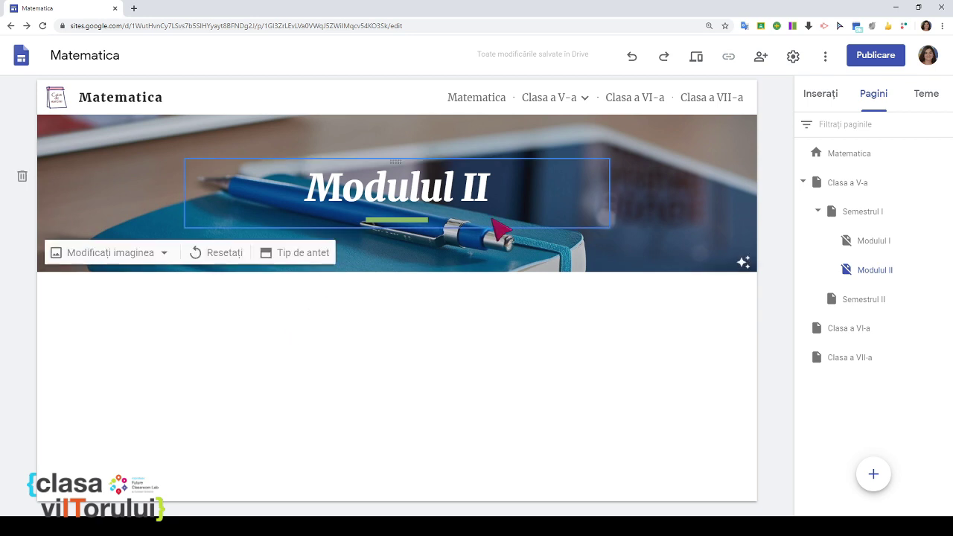
- Open the Matematica home page and replace its header image with the gallery photo of colourful paper strips
left_click(477, 99)
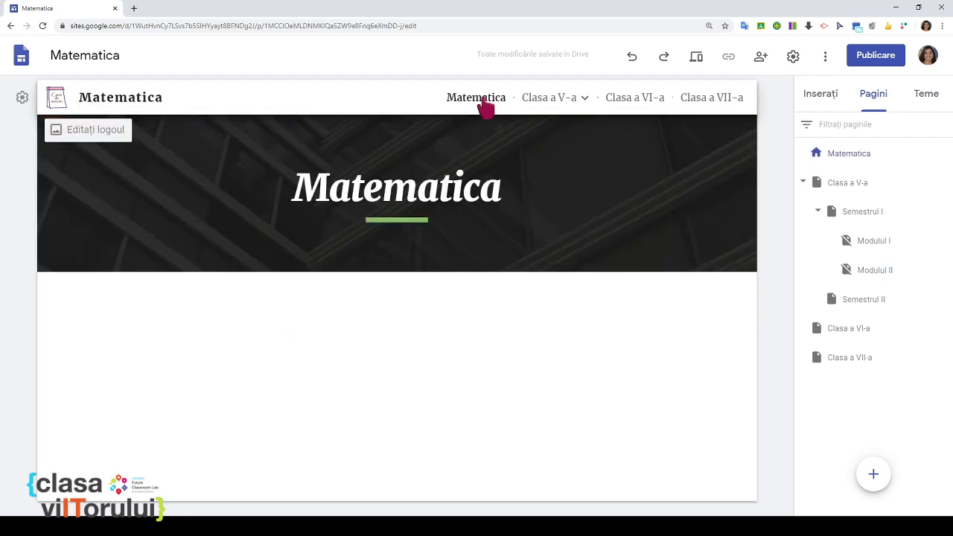
mouse_move(554, 106)
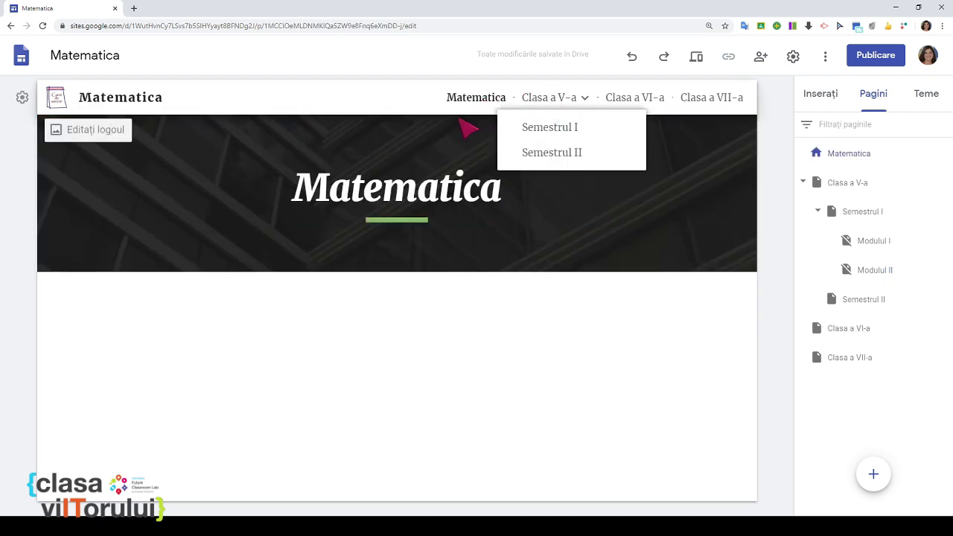
mouse_move(176, 253)
left_click(110, 257)
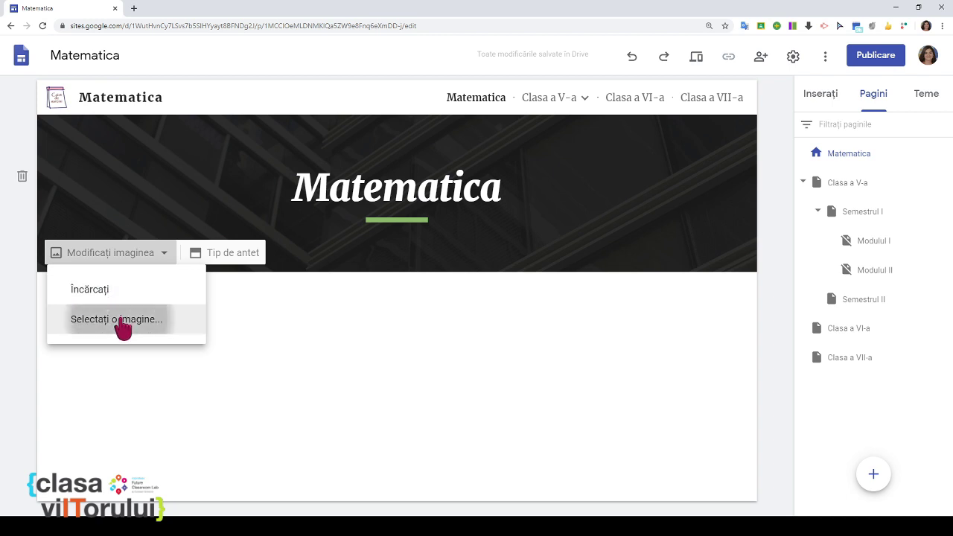
left_click(120, 321)
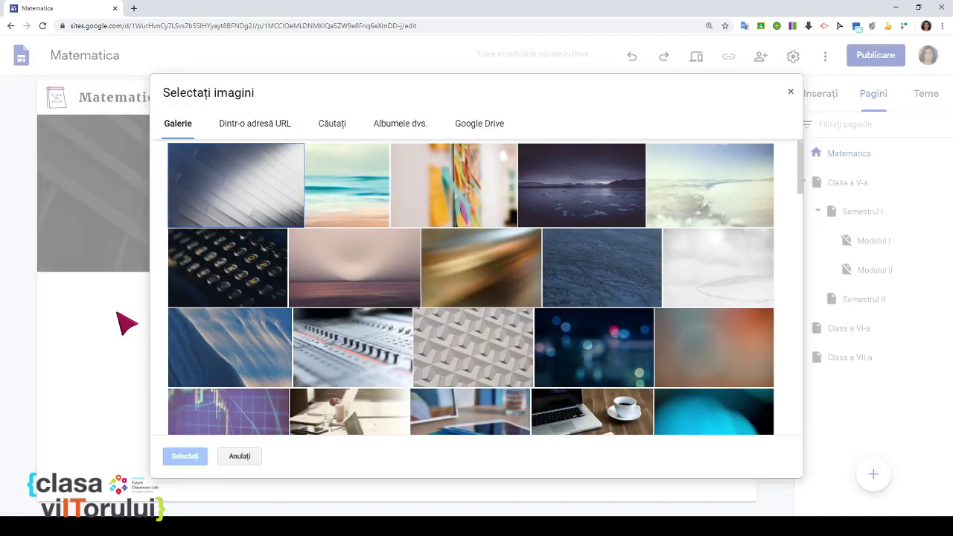
left_click(456, 198)
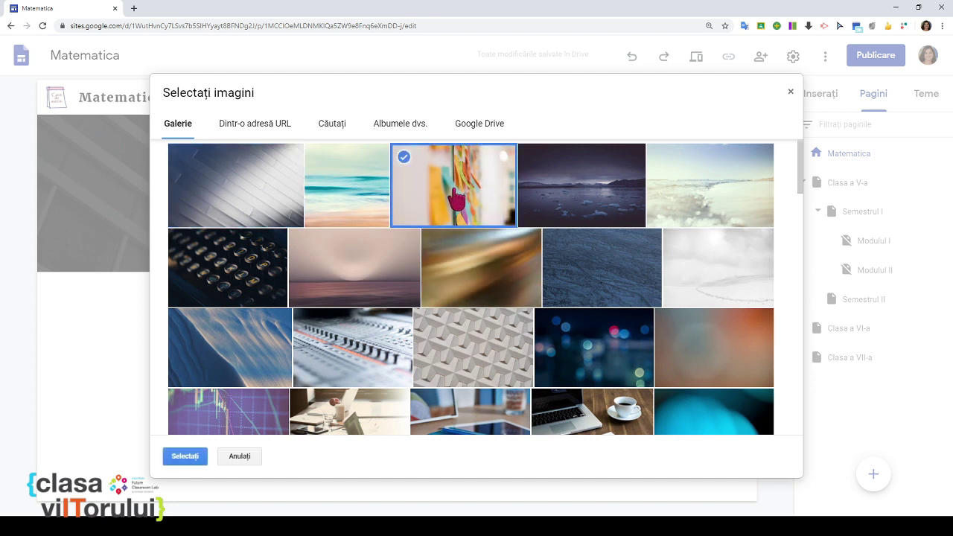
left_click(186, 457)
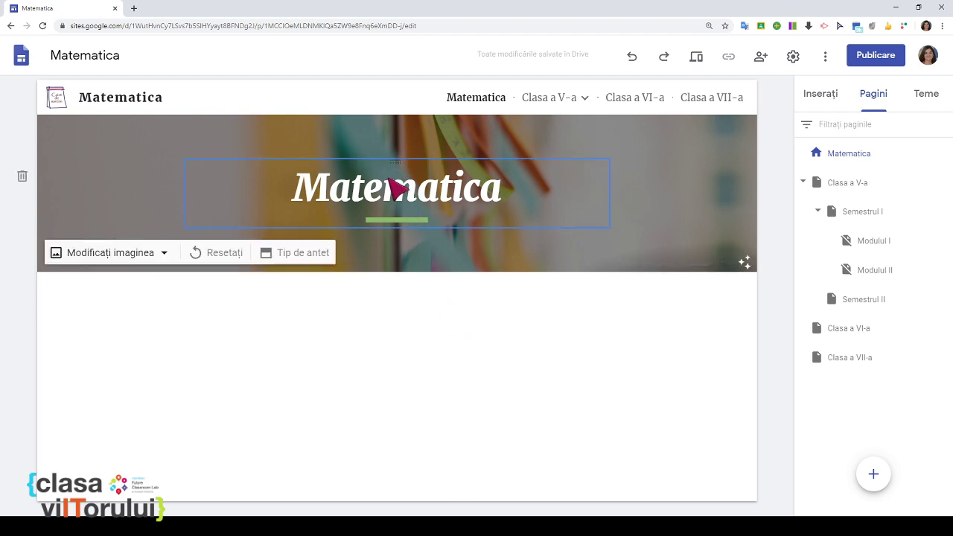
- Move the Matematica title box to the left side of the home page header and narrow it to fit the title
left_click_drag(373, 174, 198, 184)
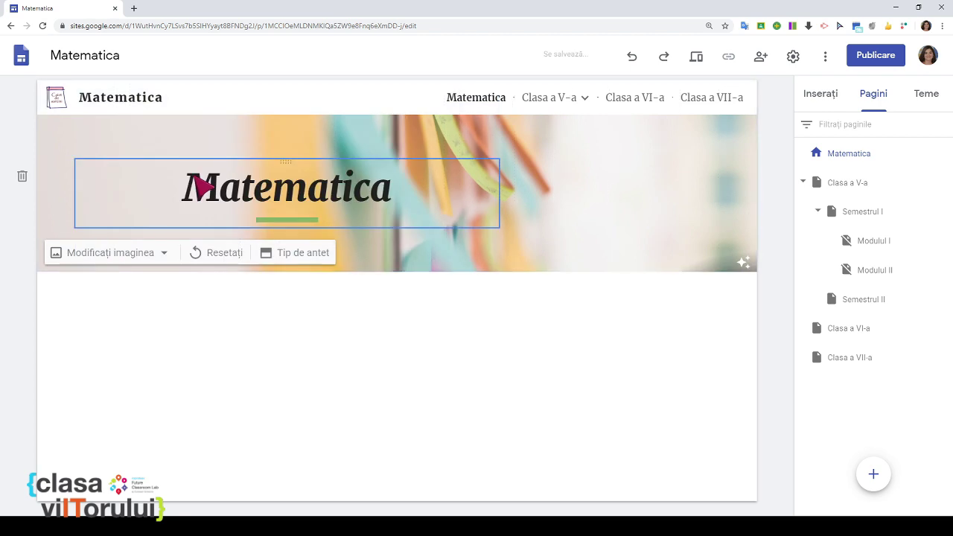
left_click(491, 206)
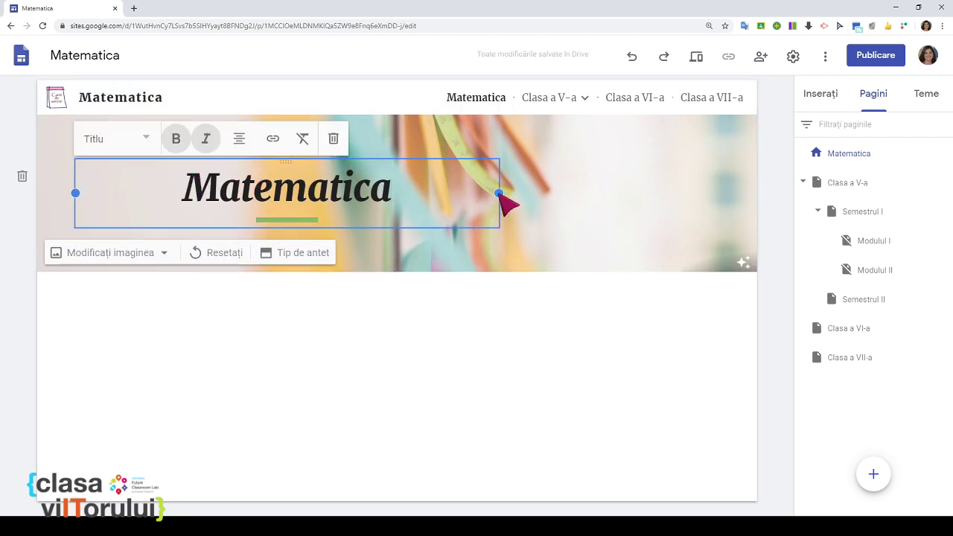
left_click_drag(499, 194, 335, 193)
left_click(373, 349)
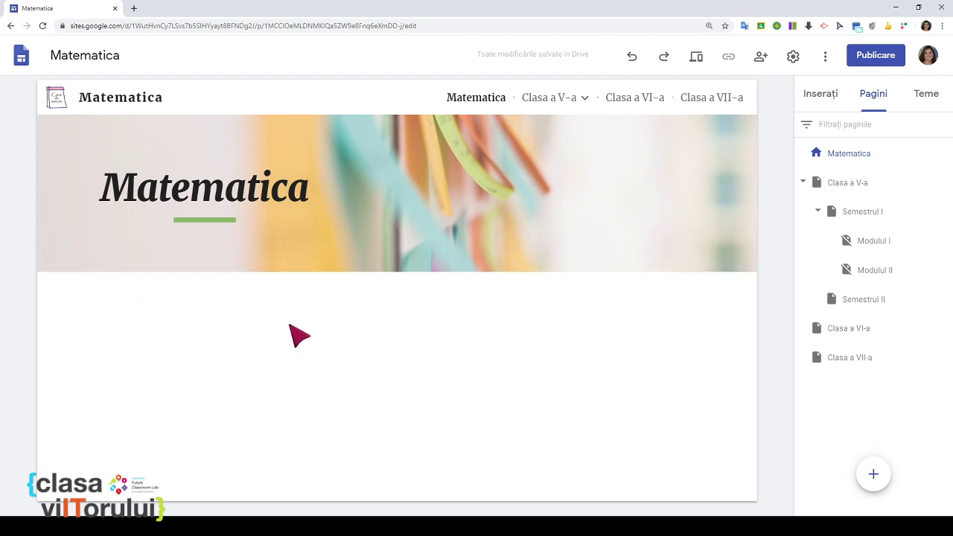
- Add a footer to the site and set its section background to the gallery photo of colourful paper strips
mouse_move(386, 500)
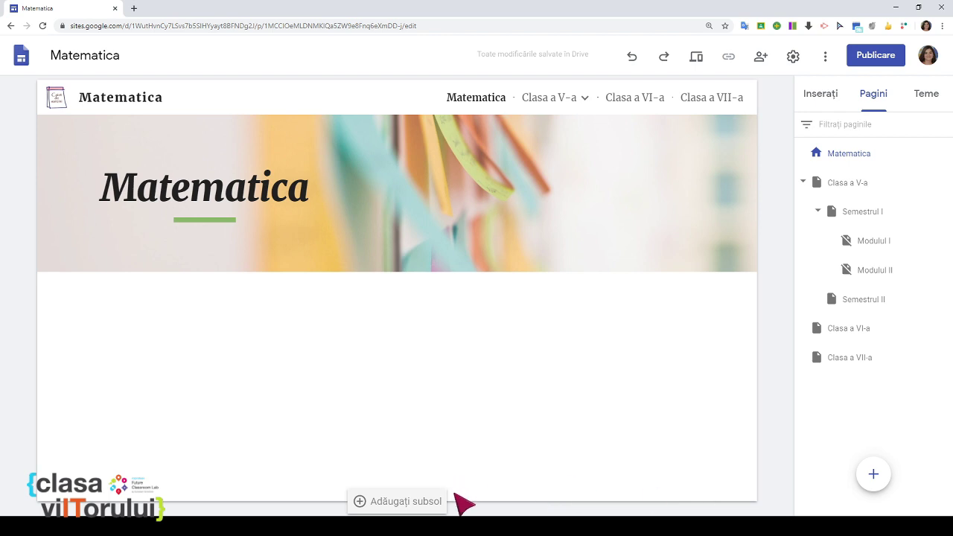
left_click(362, 503)
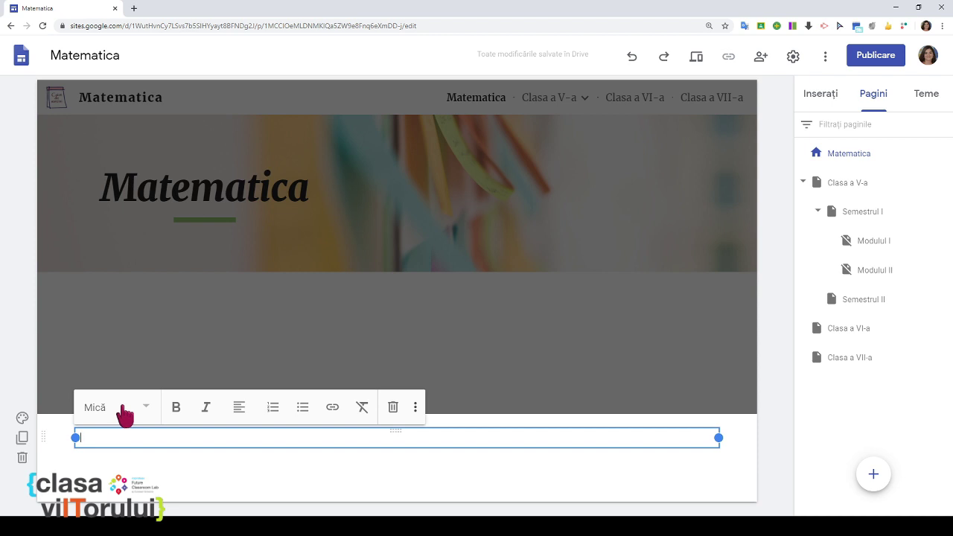
left_click(23, 420)
mouse_move(121, 473)
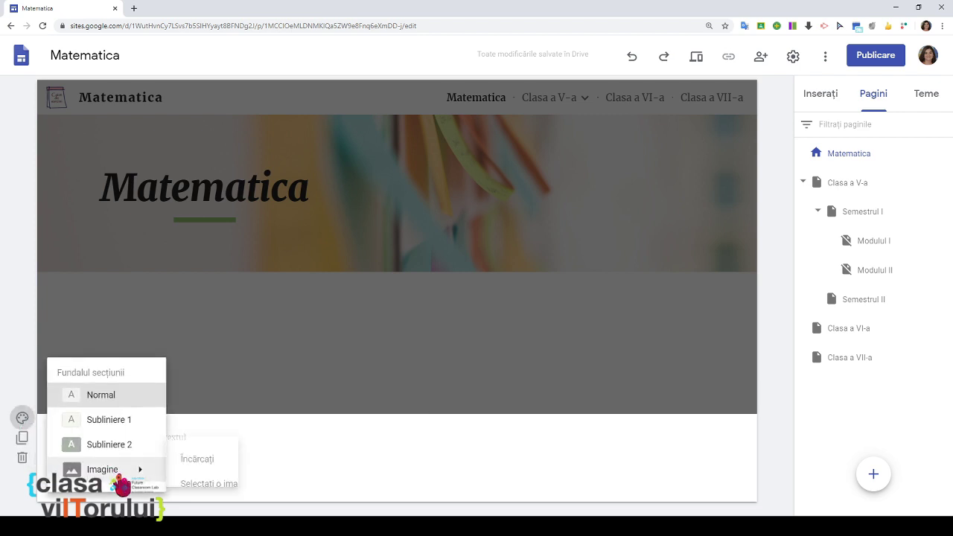
left_click(202, 485)
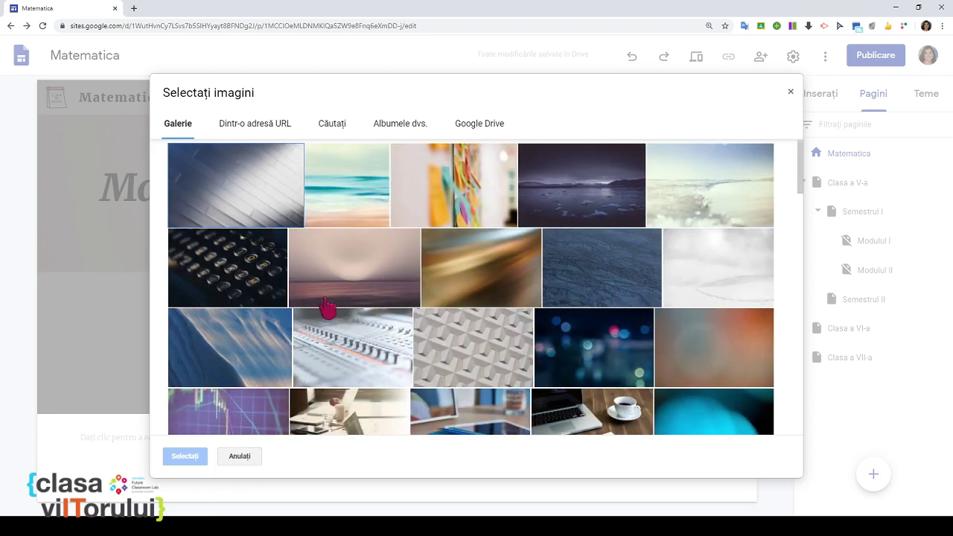
left_click(432, 203)
left_click(185, 456)
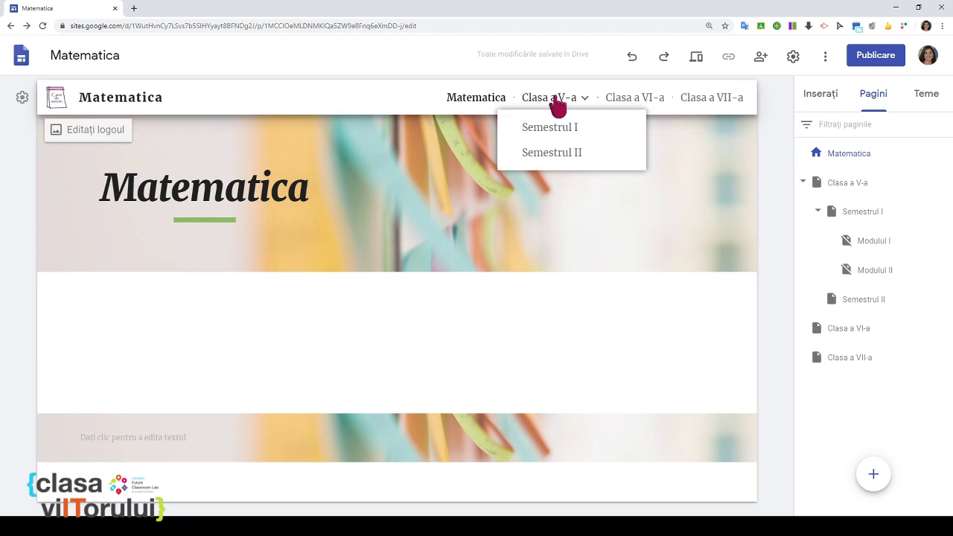
- Check the footer on the Clasa a V-a, Clasa a VI-a and Clasa a VII-a pages, and return to the Matematica home page
left_click(555, 102)
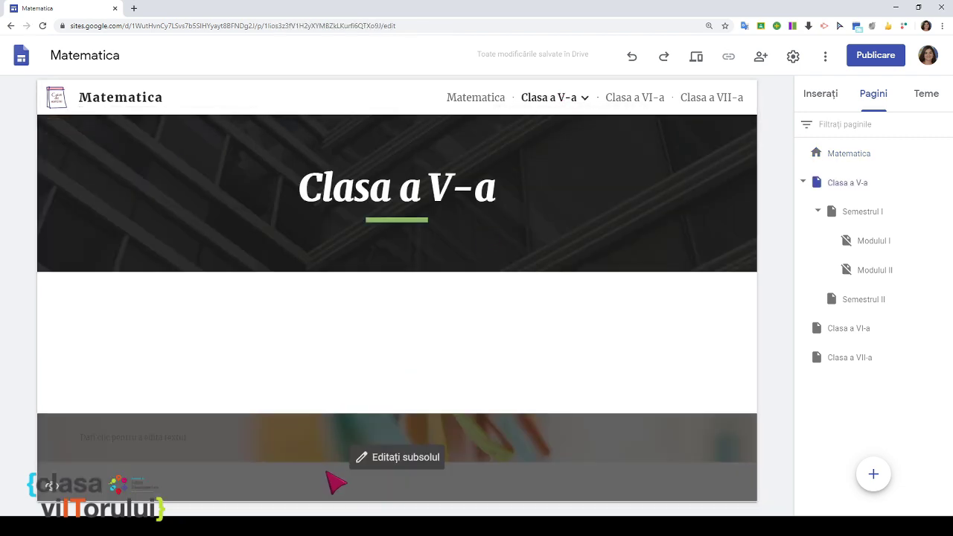
left_click(627, 100)
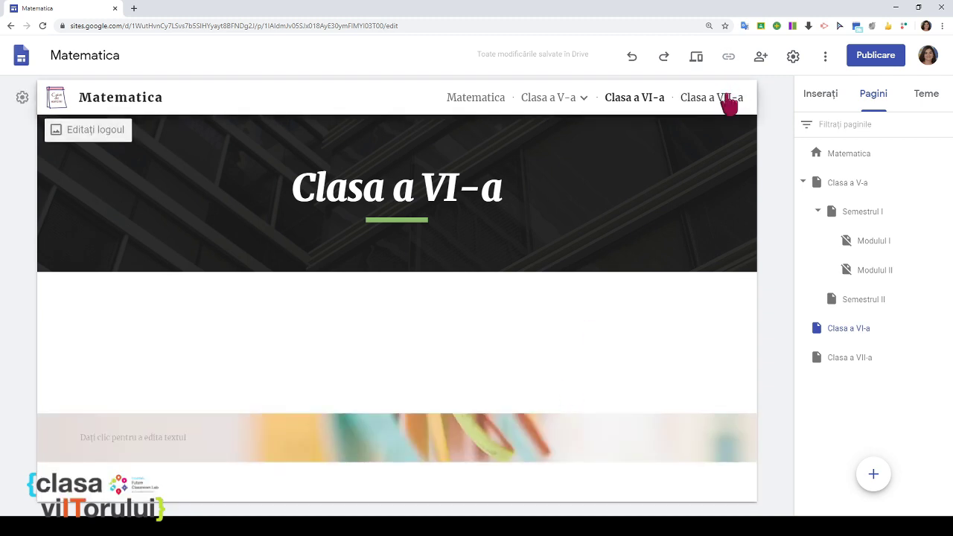
left_click(725, 101)
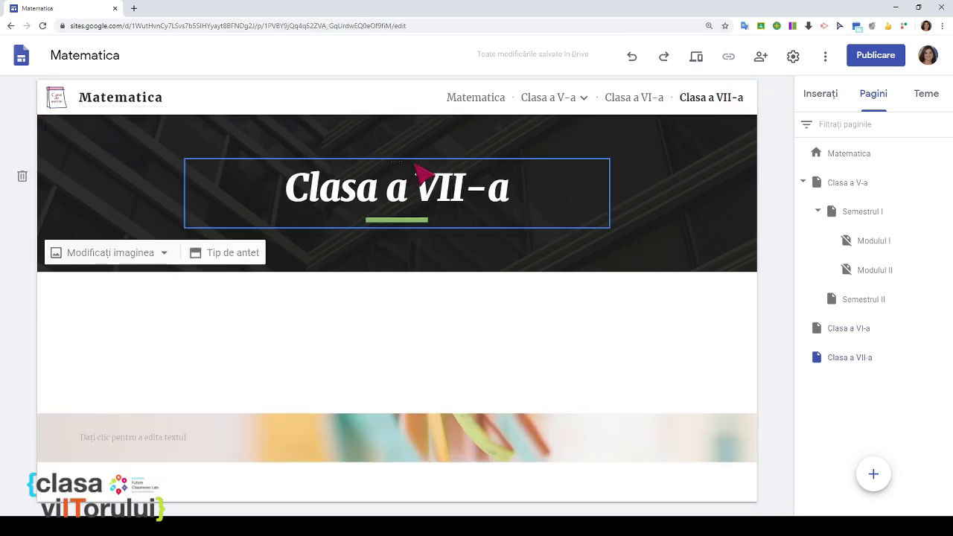
left_click(467, 101)
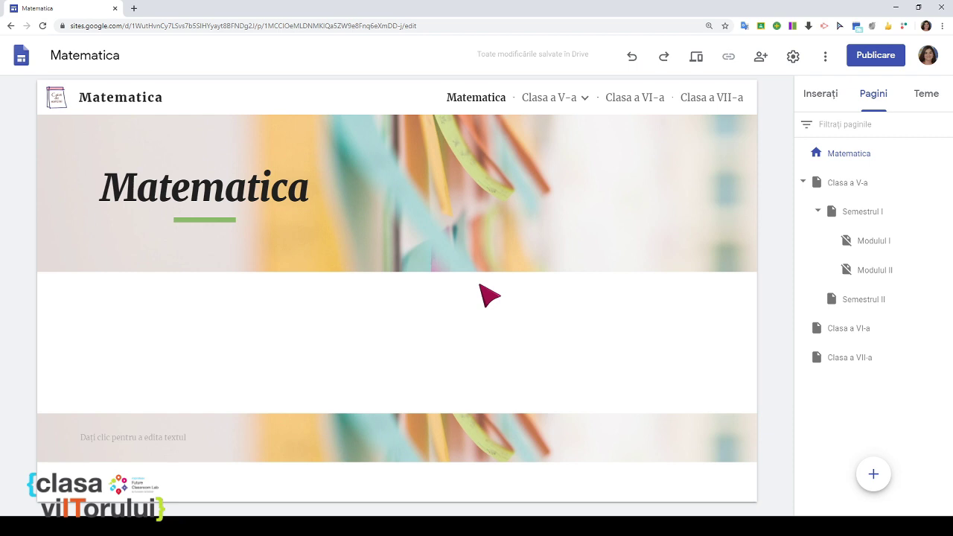
- Insert a text box below the home page header reading "Această pagină este pentru elevii care iubesc matematica!"
mouse_move(434, 257)
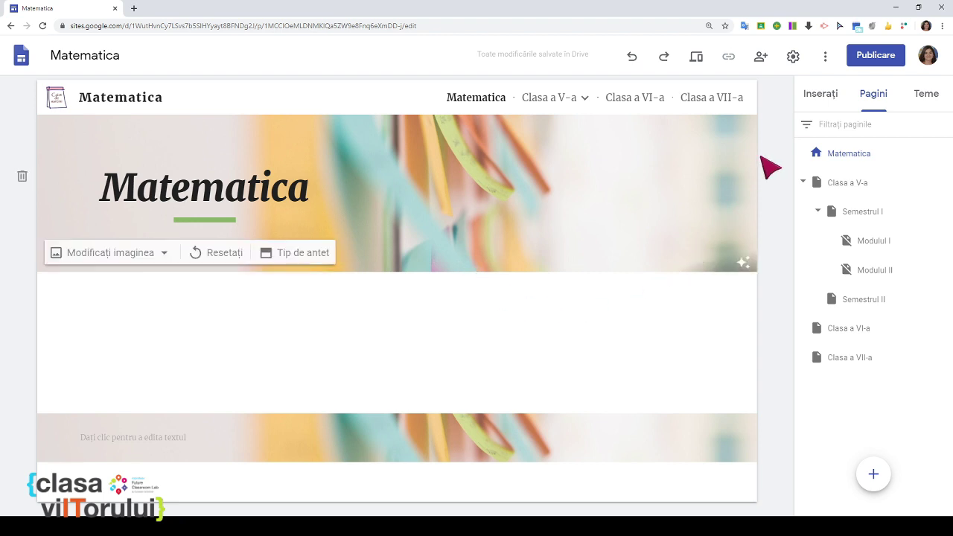
left_click(831, 102)
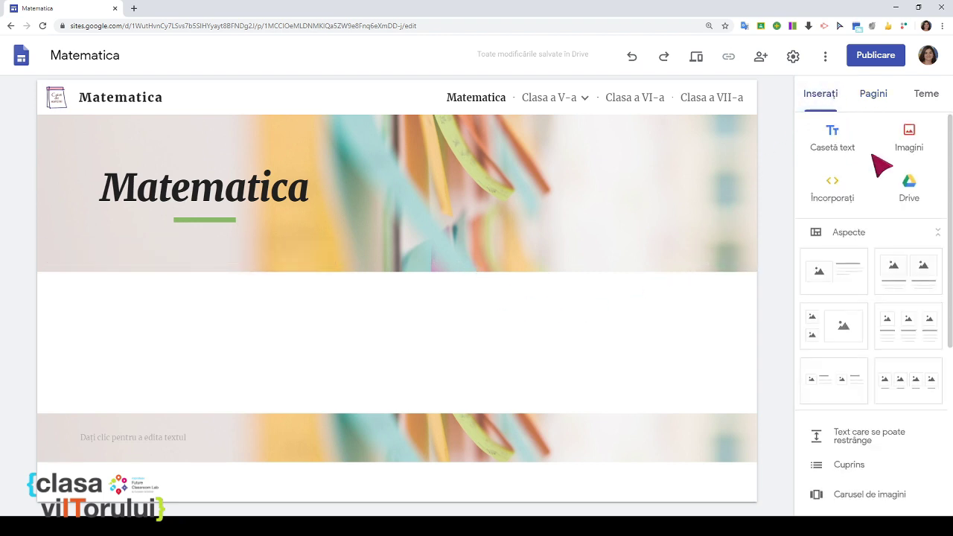
scroll(881, 167, "down", 4)
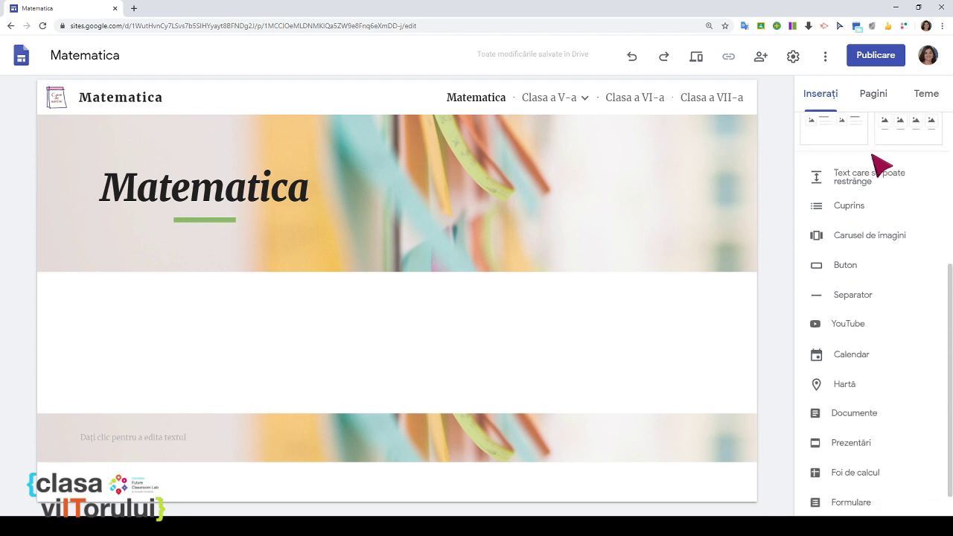
scroll(882, 165, "down", 1)
scroll(881, 165, "up", 5)
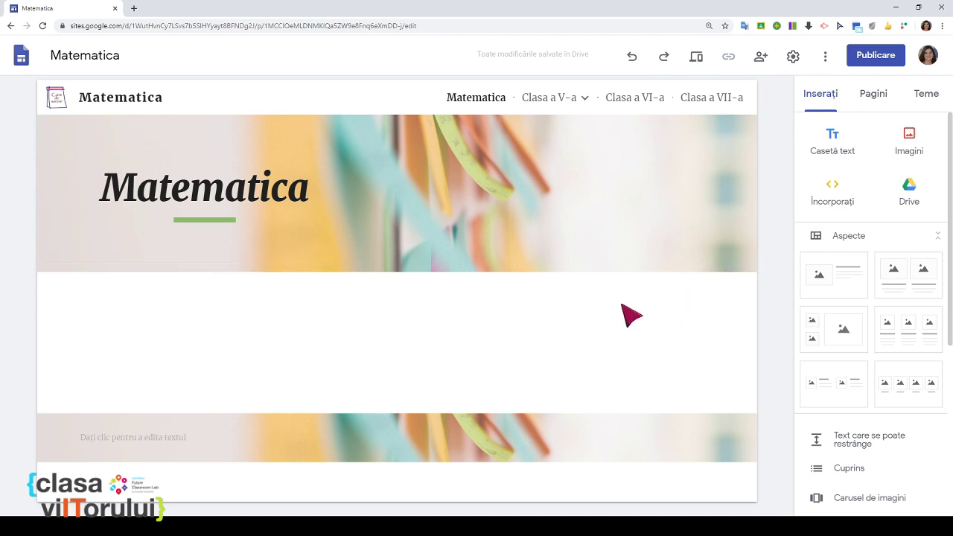
mouse_move(629, 202)
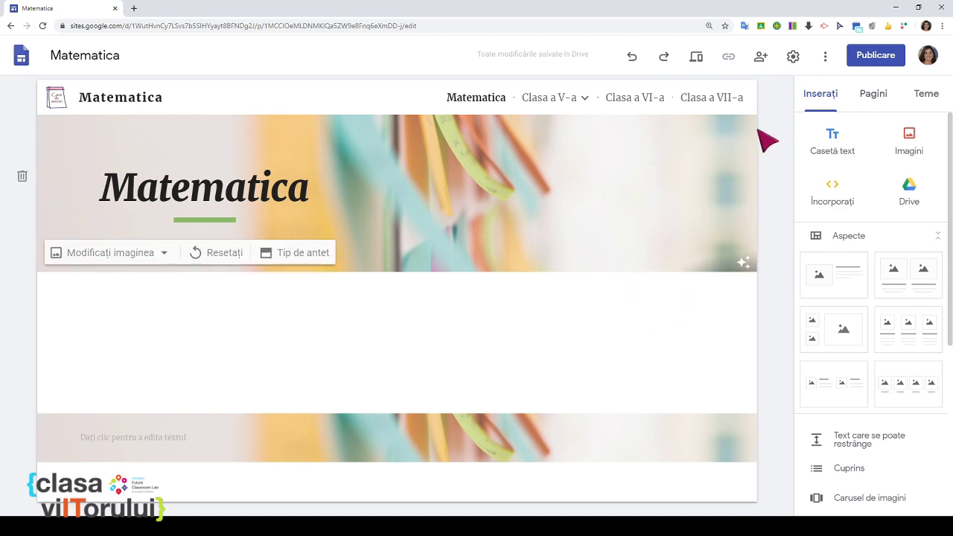
left_click(847, 154)
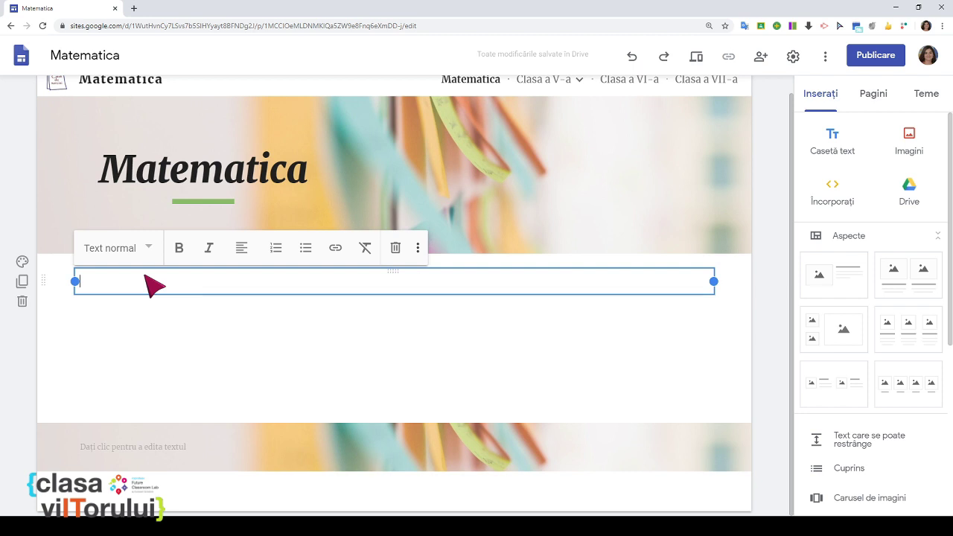
type("Această p")
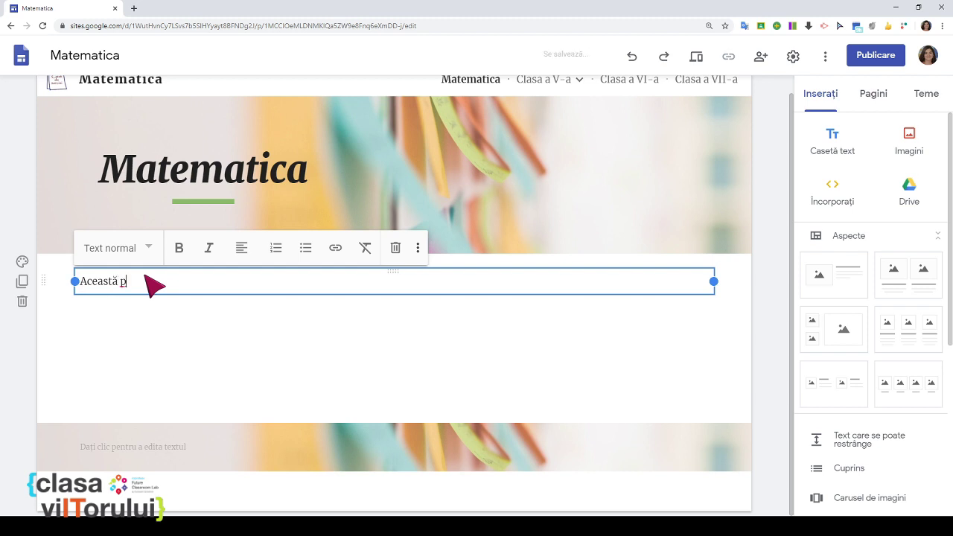
type("agină este pentru elevii care iubesc")
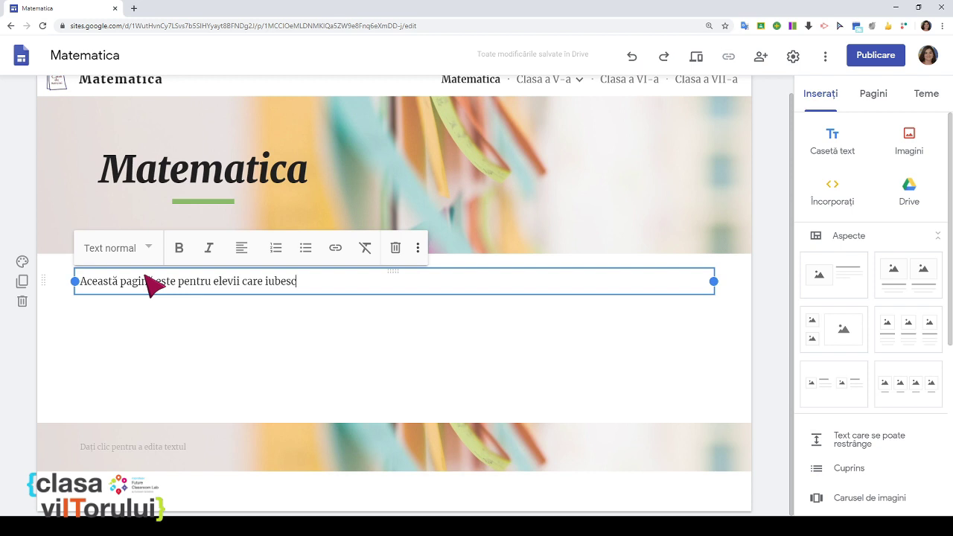
type("matematica")
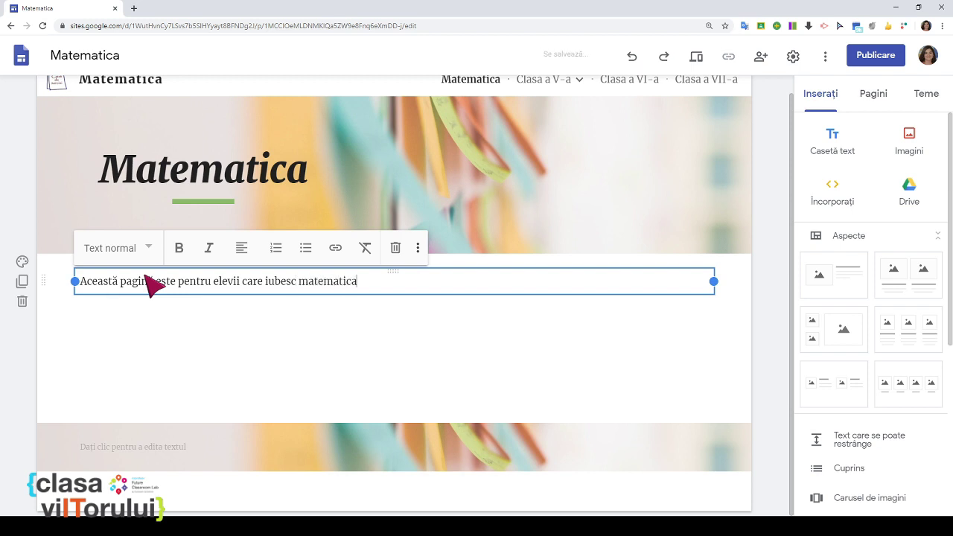
type("!")
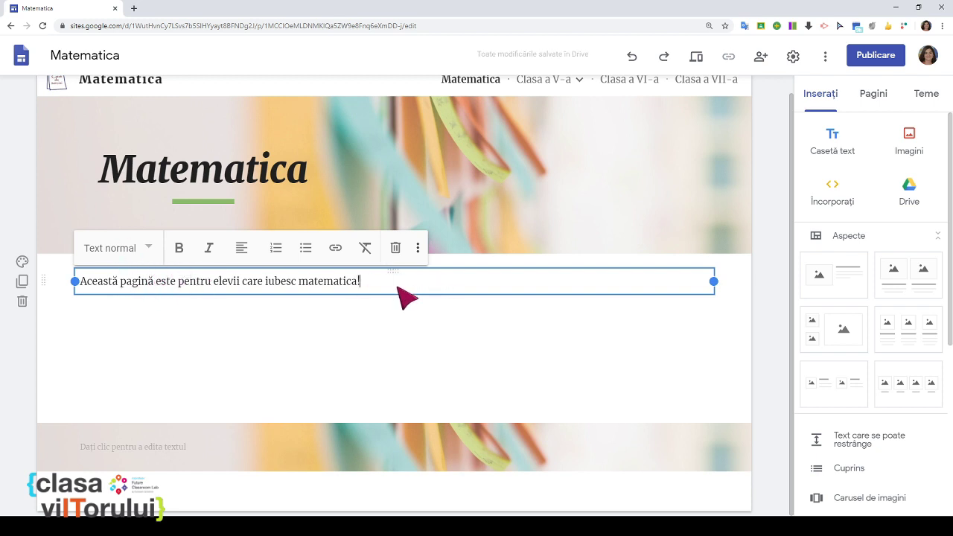
- Format the sentence below the header with the larger Titlu style, centre it and make it italic
left_click_drag(405, 298, 81, 281)
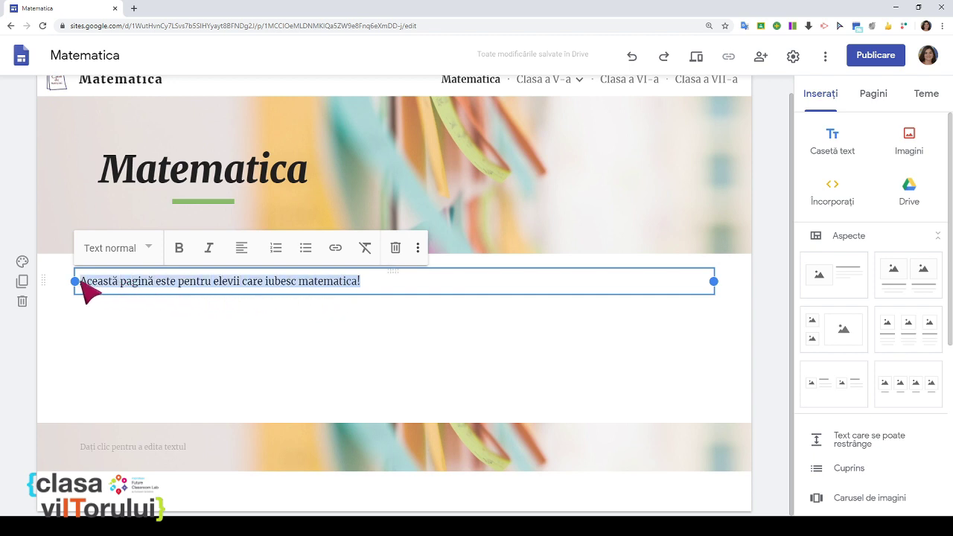
left_click(148, 253)
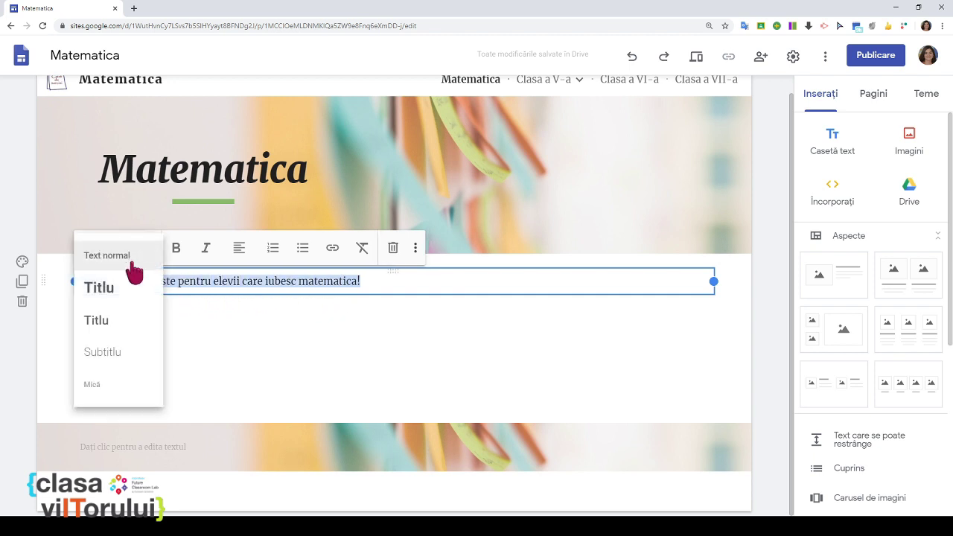
left_click(125, 300)
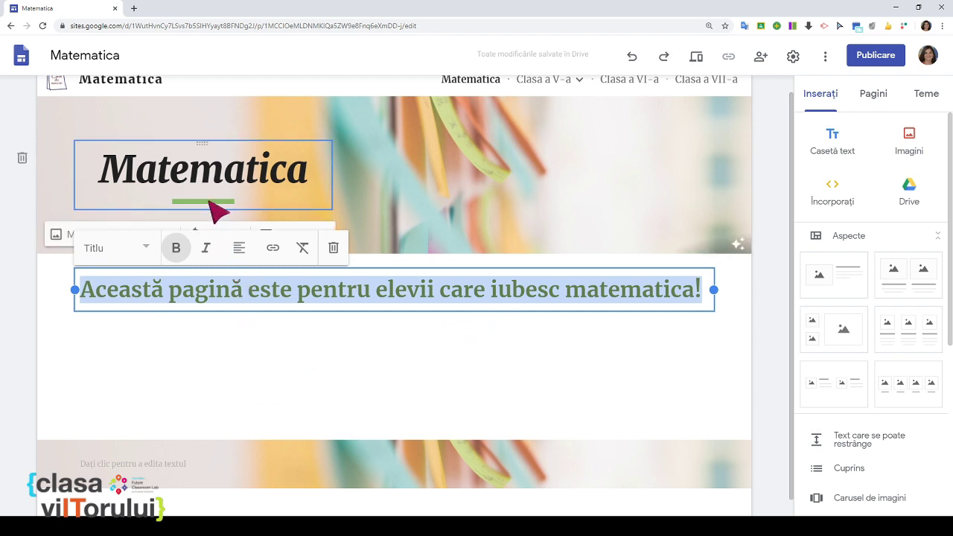
left_click(239, 249)
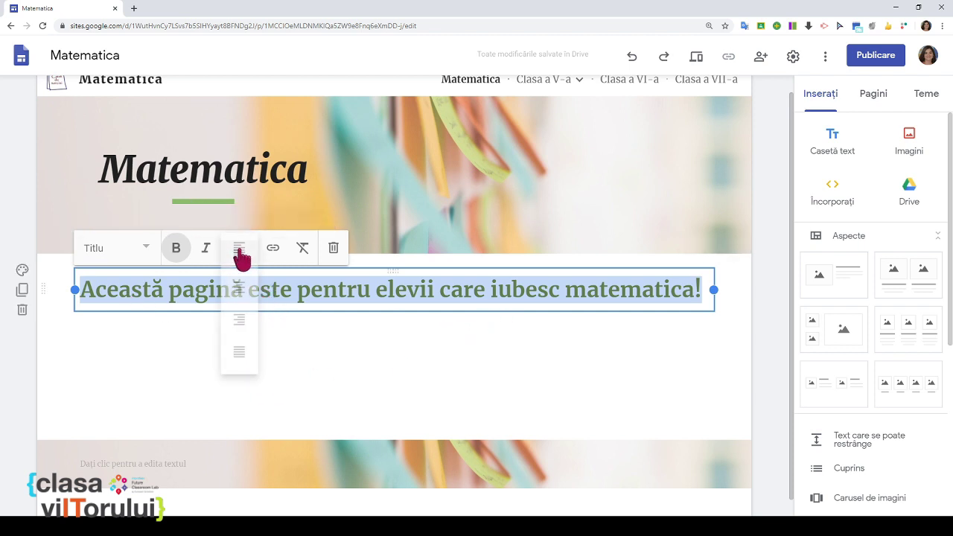
left_click(239, 289)
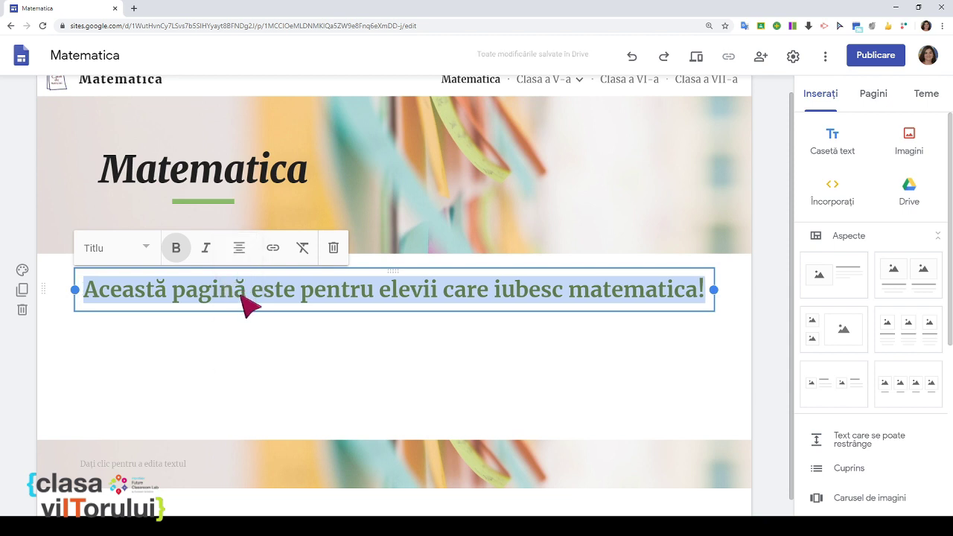
left_click(207, 253)
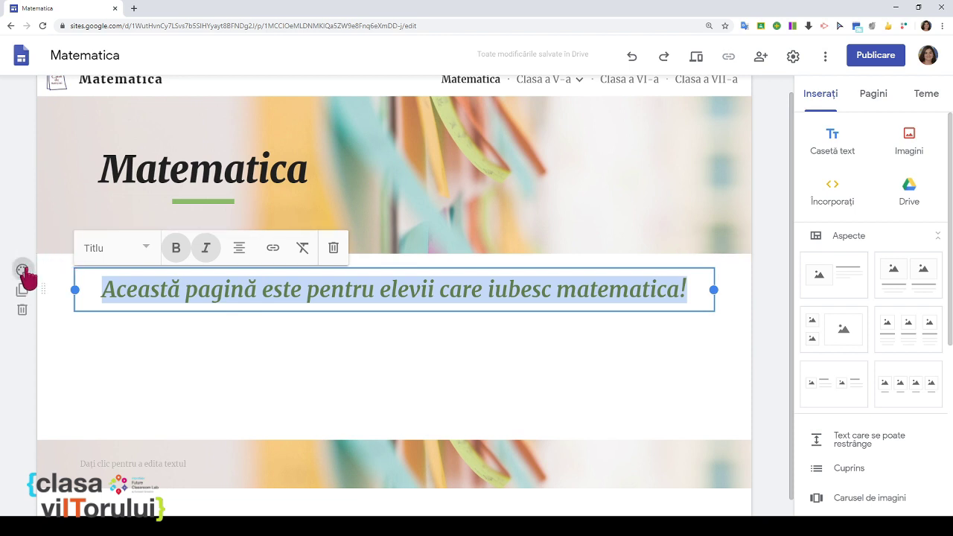
- Try the Subliniere 1 background on the text section, set it to Subliniere 2, and look at the image background options
left_click(23, 271)
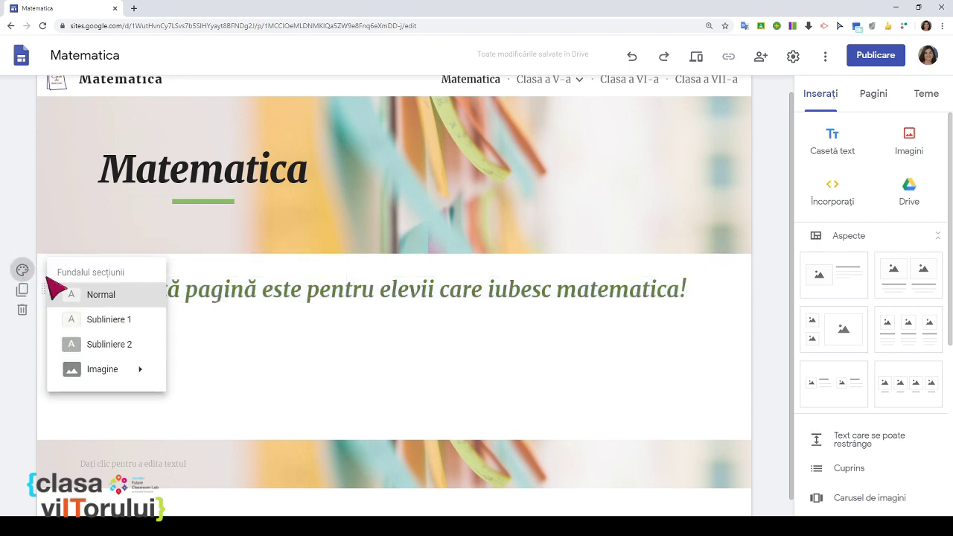
left_click(118, 325)
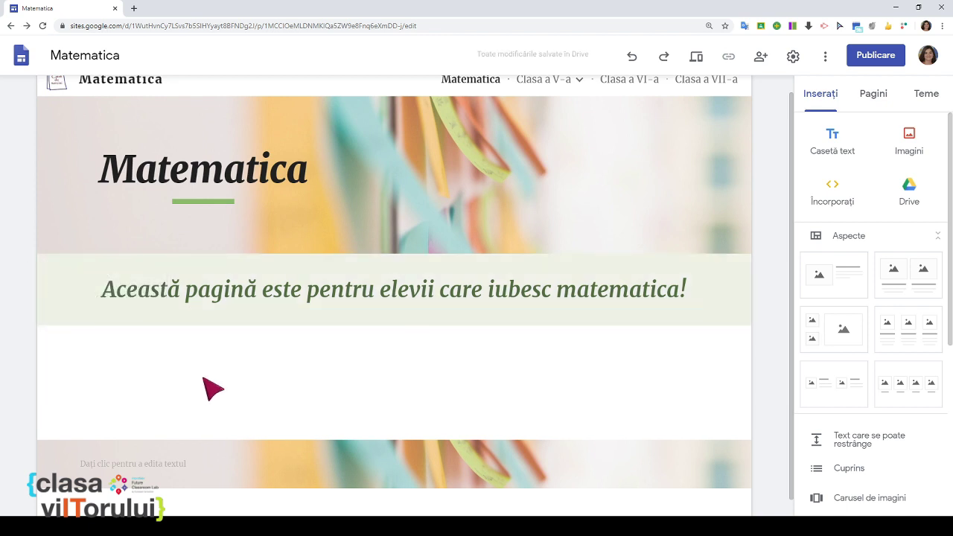
left_click(23, 271)
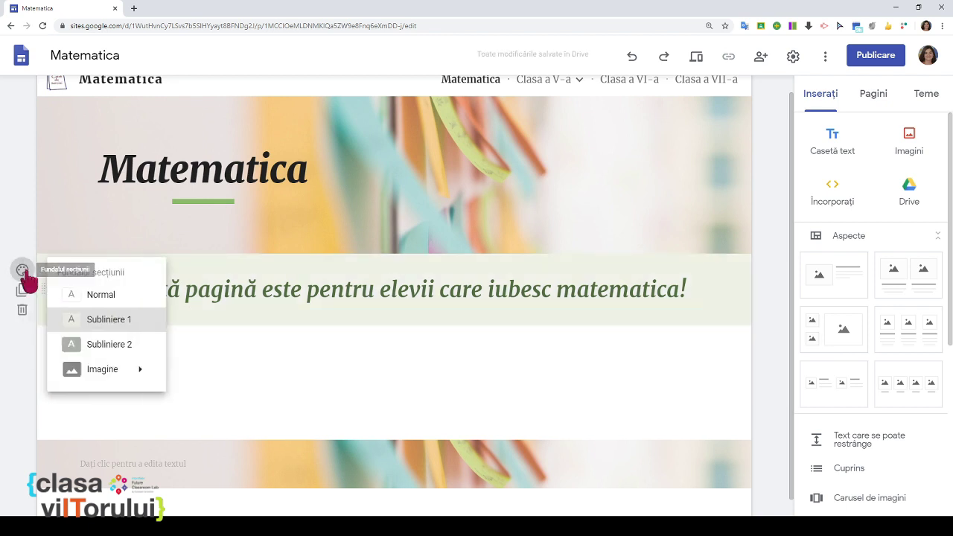
left_click(104, 346)
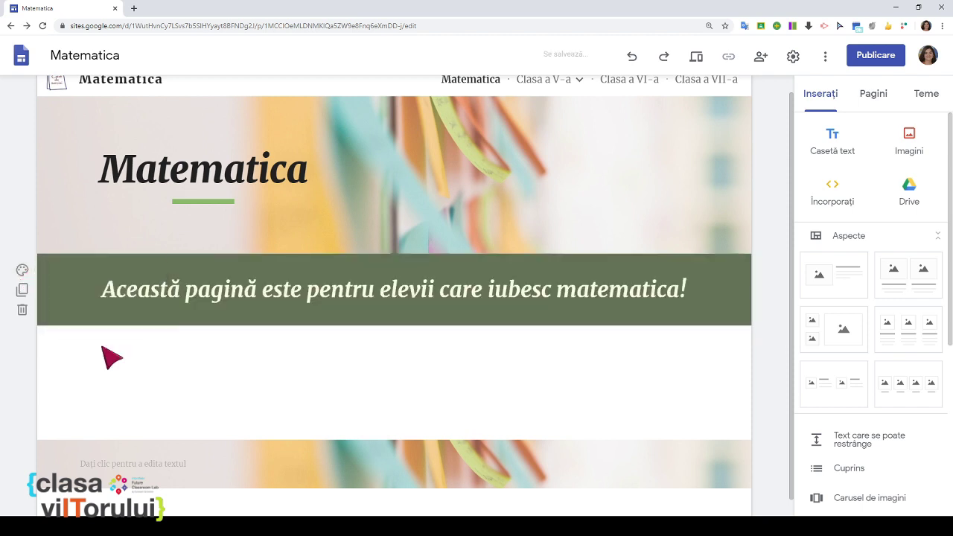
left_click(22, 271)
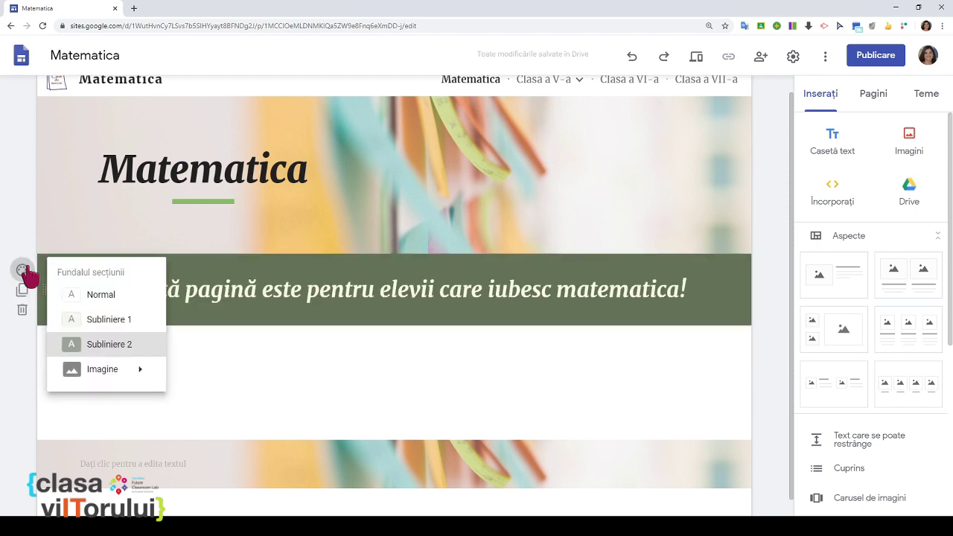
mouse_move(96, 372)
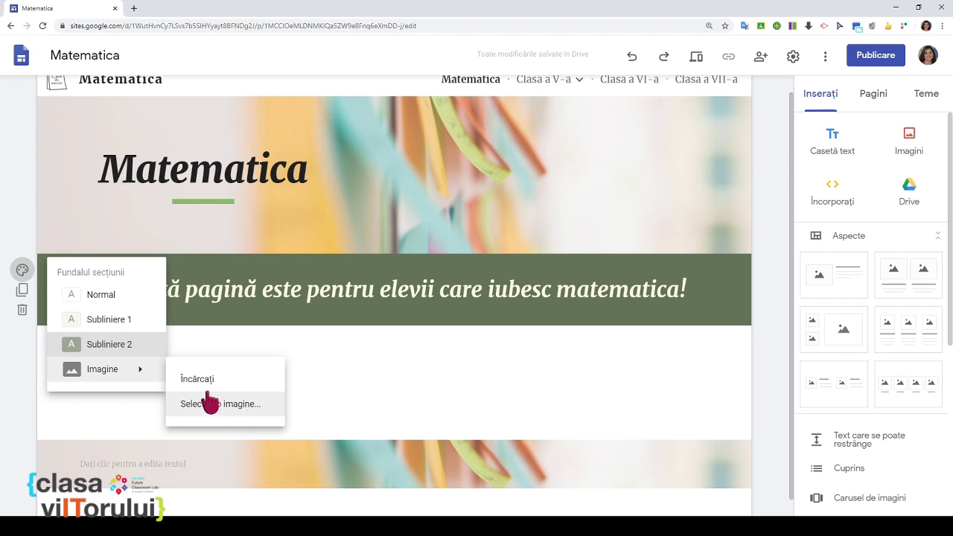
left_click(404, 383)
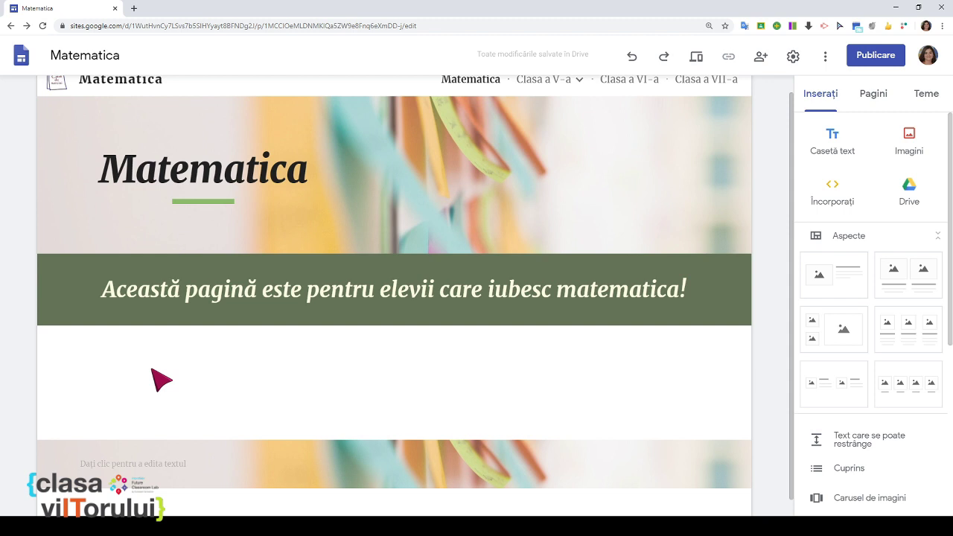
- Insert a button named Clasa a V-a below the green text section, linked to the site's Clasa a V-a page
scroll(161, 380, "up", 1)
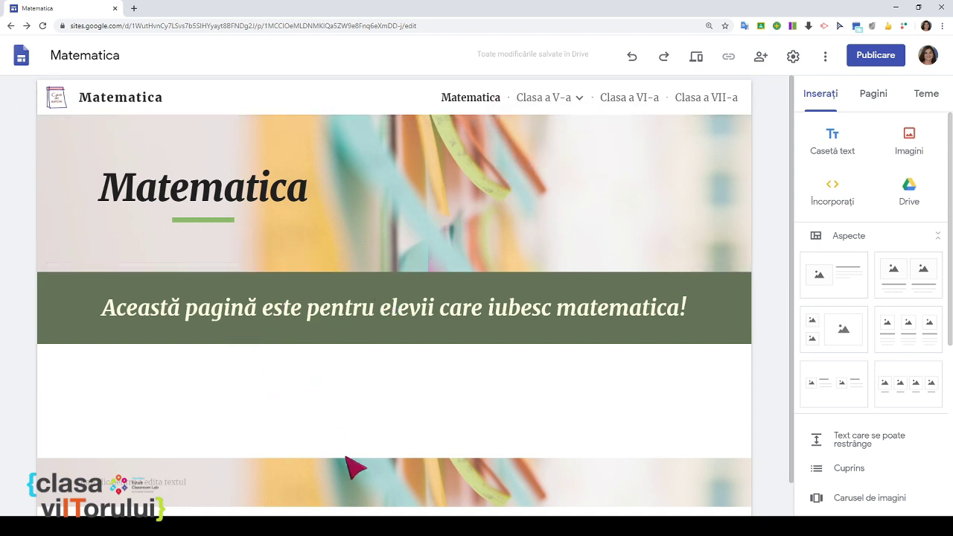
scroll(320, 362, "down", 1)
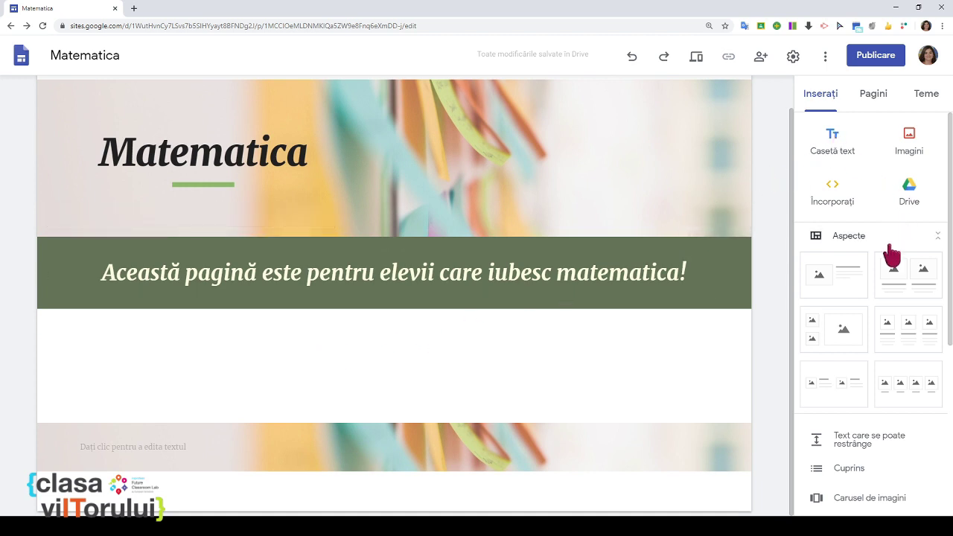
scroll(878, 290, "down", 5)
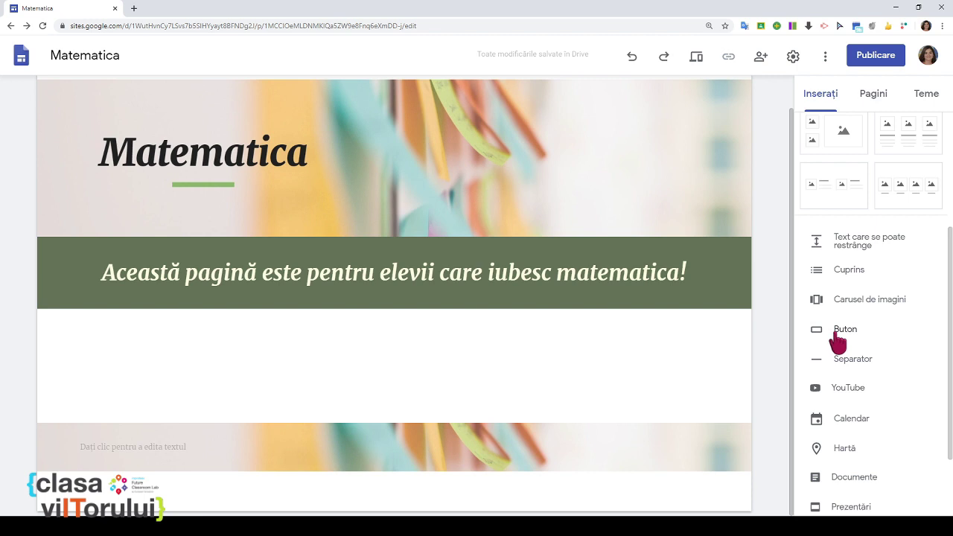
left_click(837, 332)
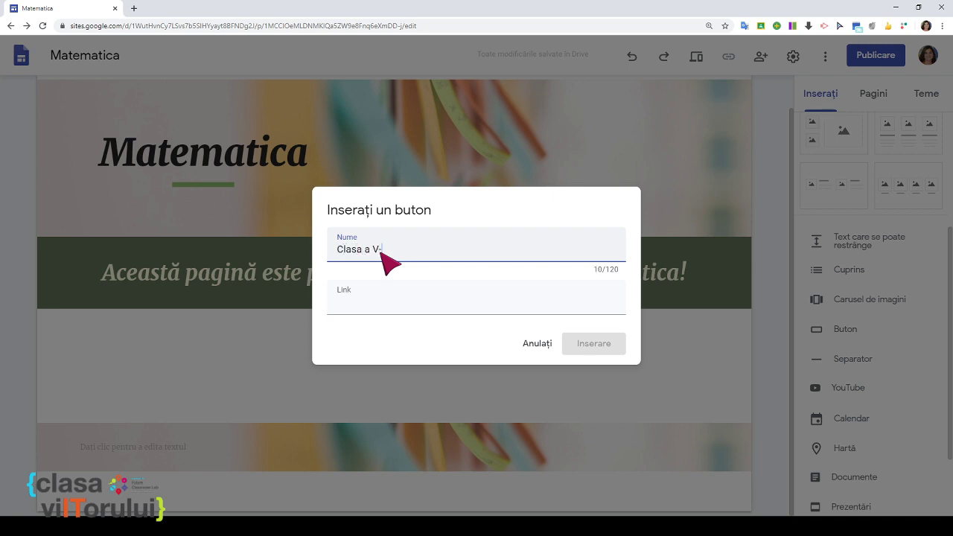
left_click(361, 299)
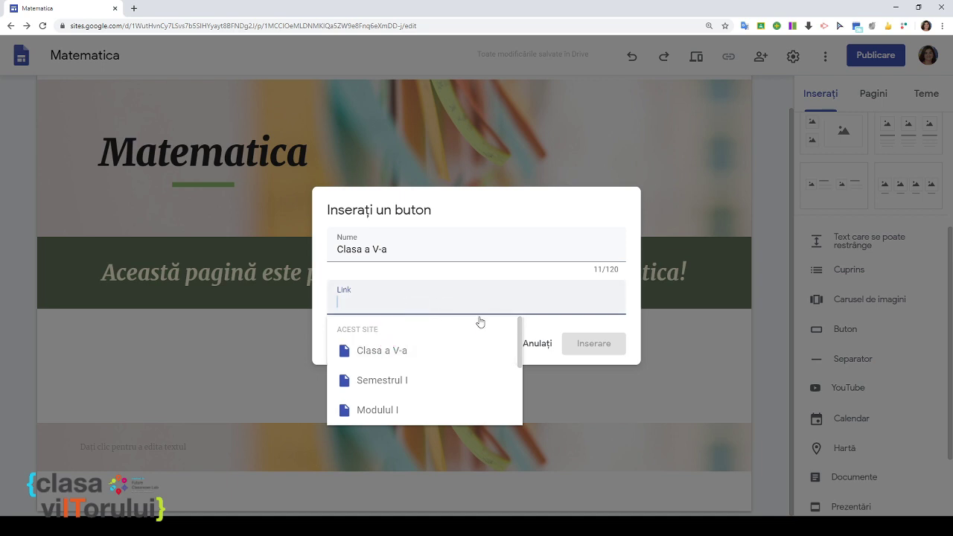
left_click(398, 353)
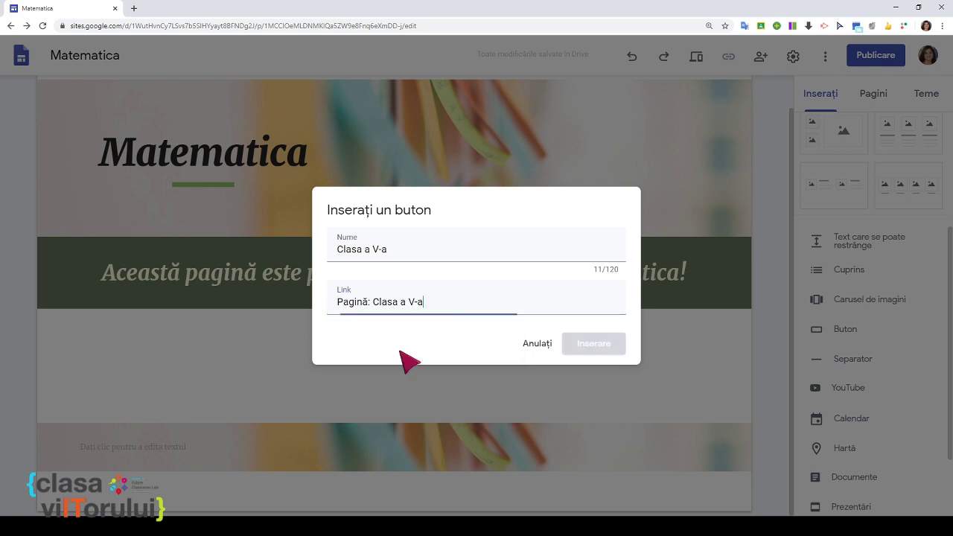
left_click(588, 345)
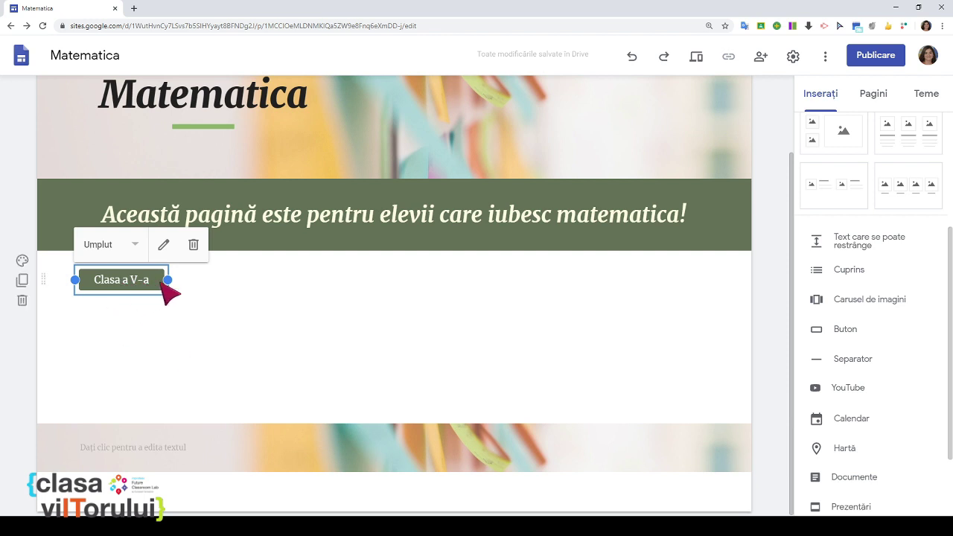
- Widen the Clasa a V-a button by about half its width and change its style to Schițat
left_click_drag(169, 279, 221, 279)
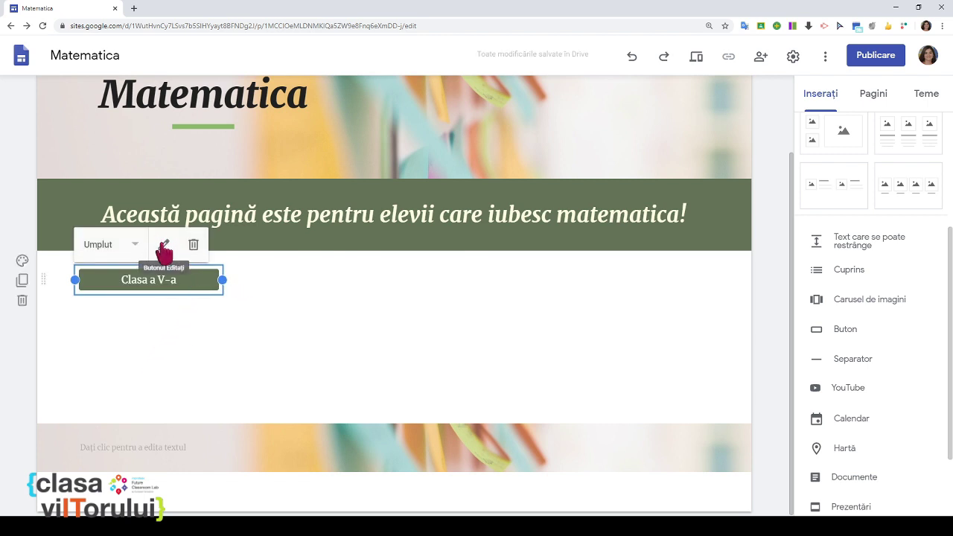
left_click(137, 250)
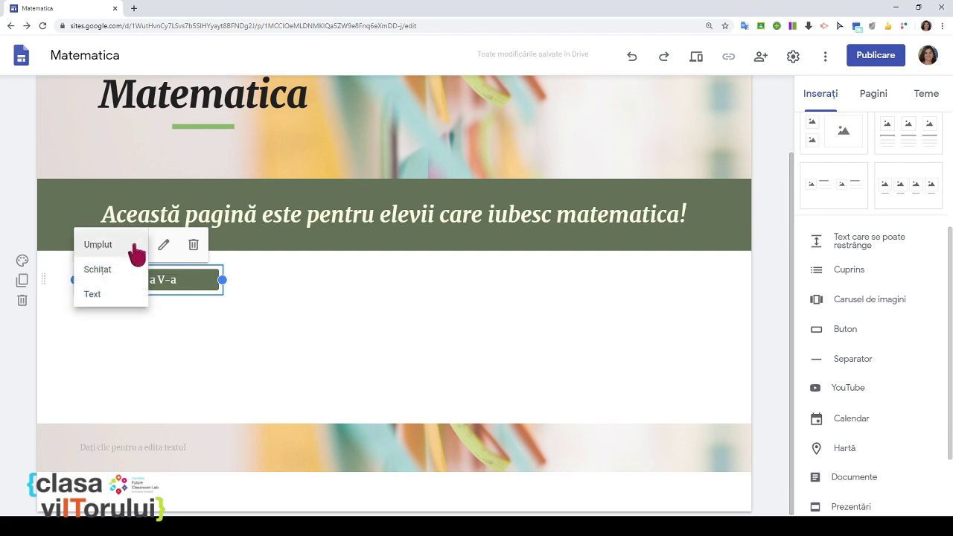
left_click(117, 270)
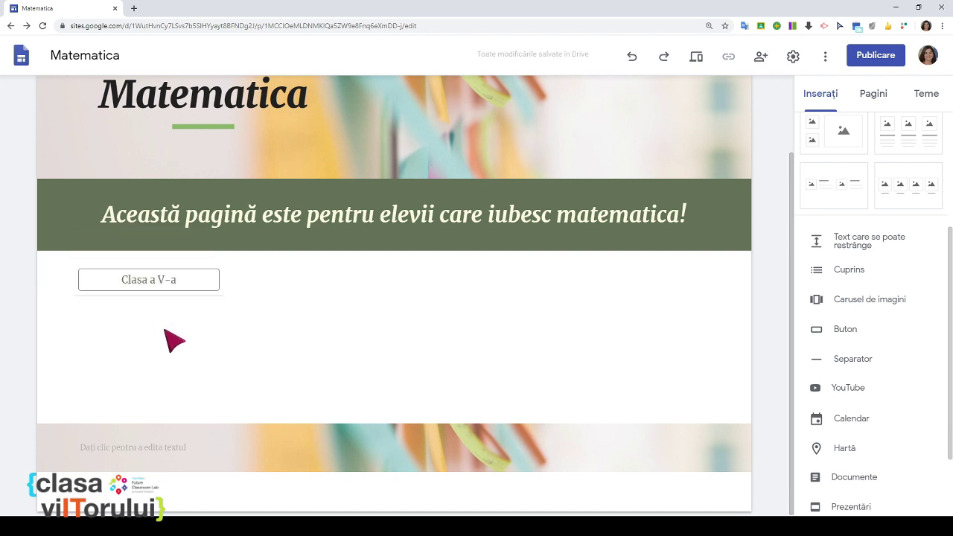
left_click(143, 276)
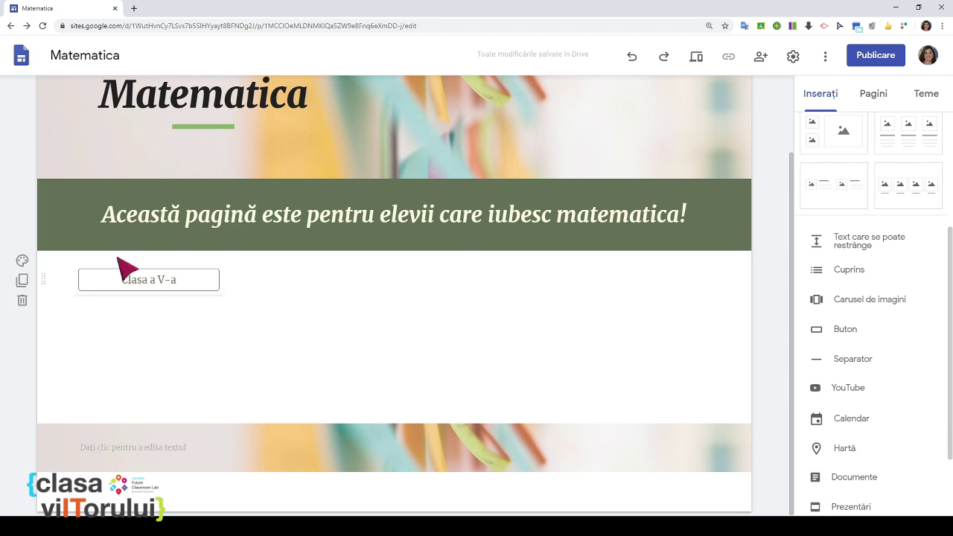
left_click(224, 379)
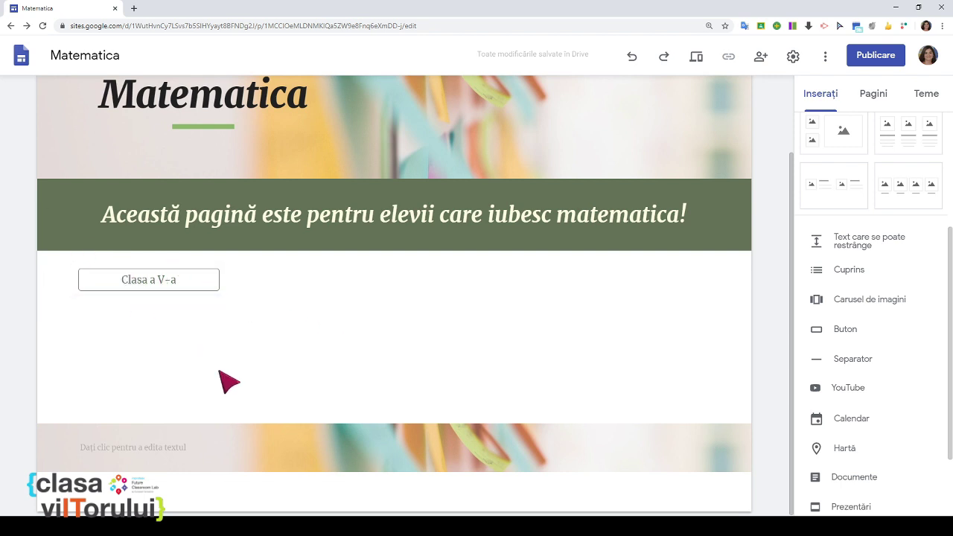
left_click(169, 287)
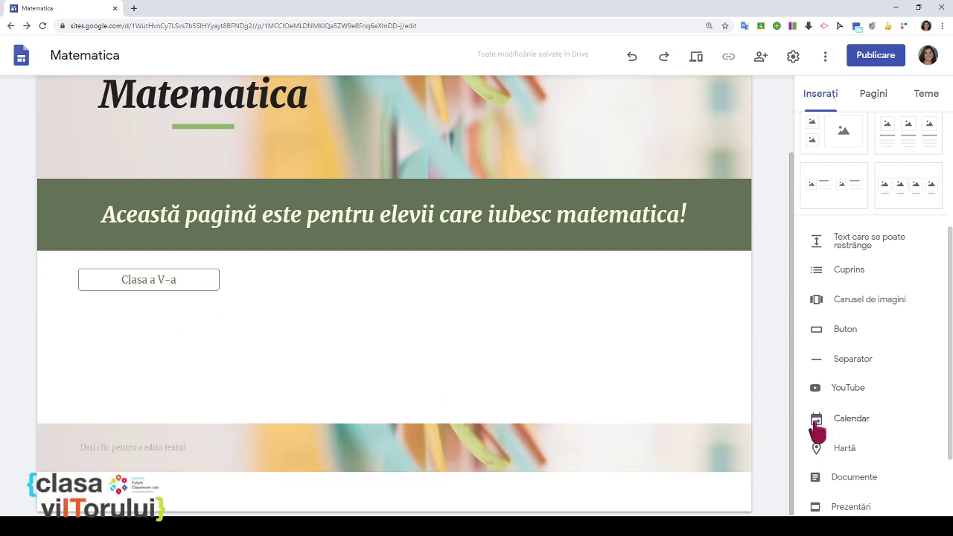
scroll(692, 336, "up", 2)
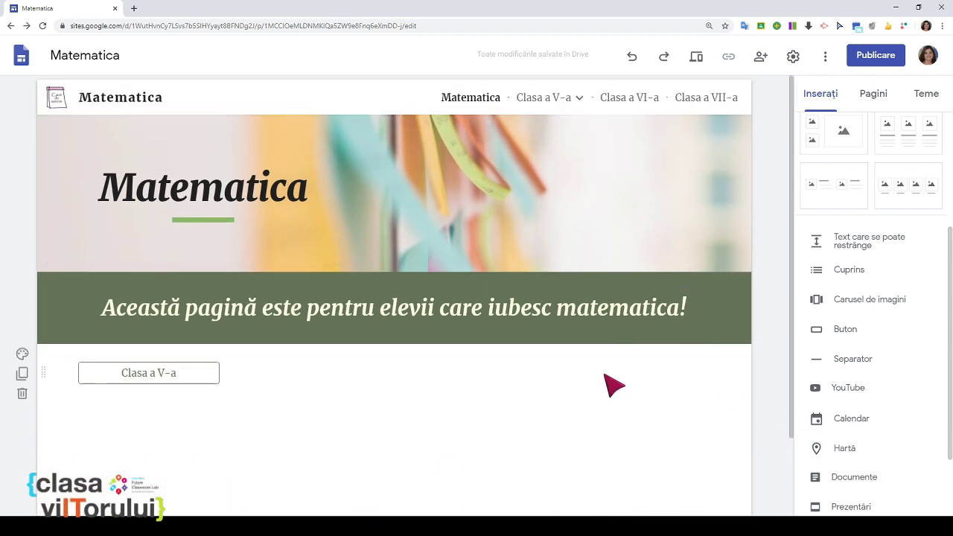
scroll(595, 385, "down", 2)
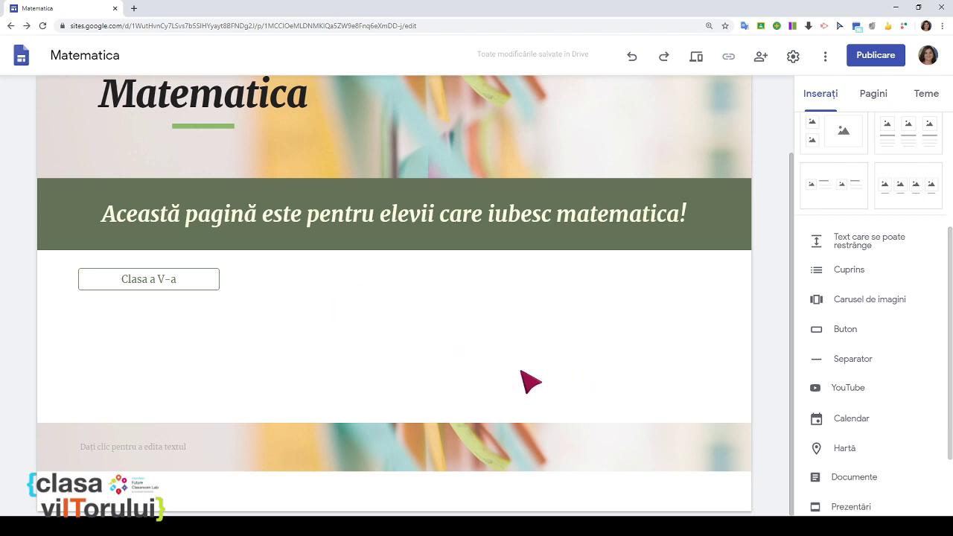
left_click(849, 331)
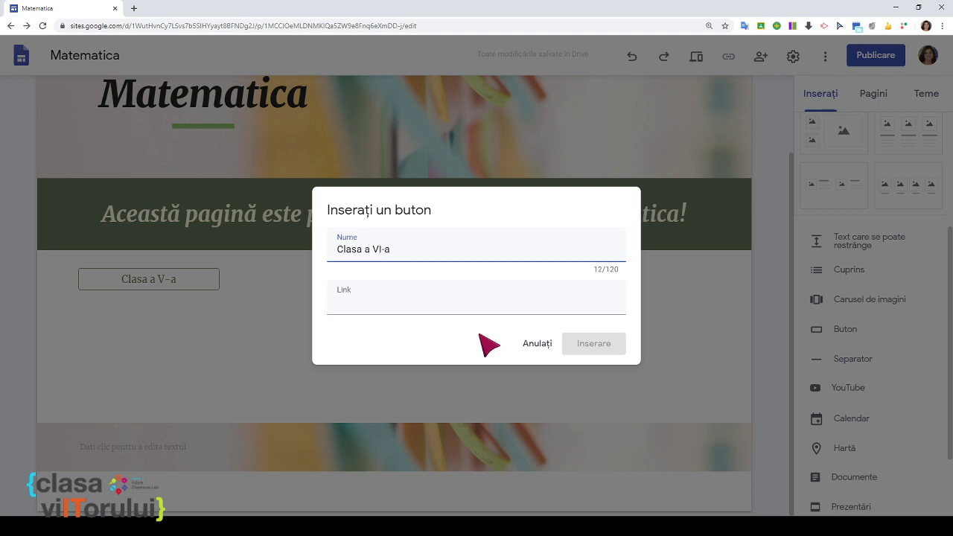
left_click(453, 308)
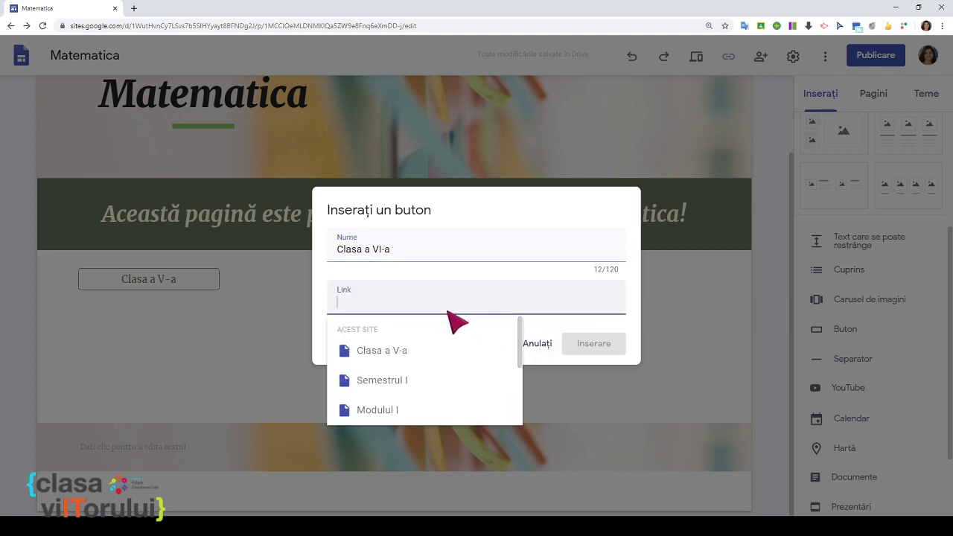
scroll(440, 359, "down", 3)
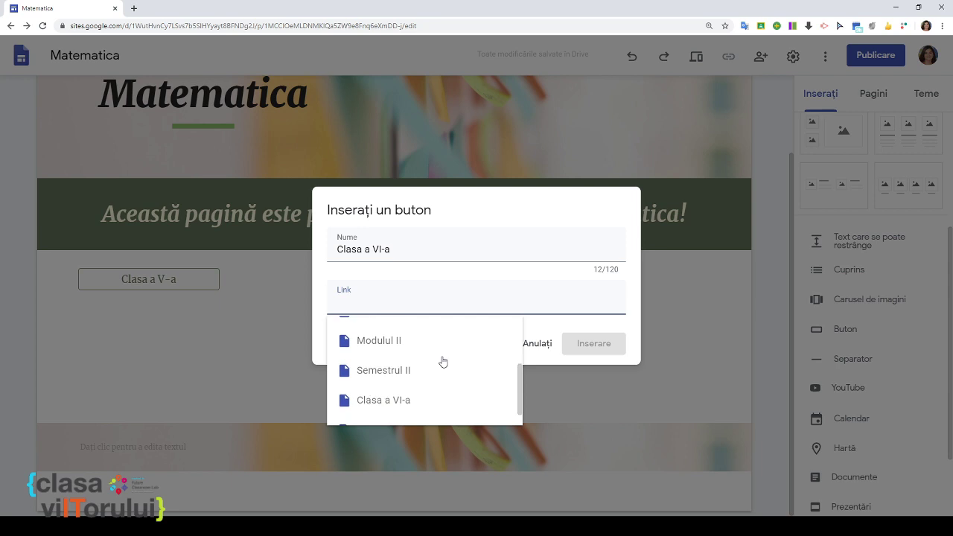
left_click(417, 402)
key("Return")
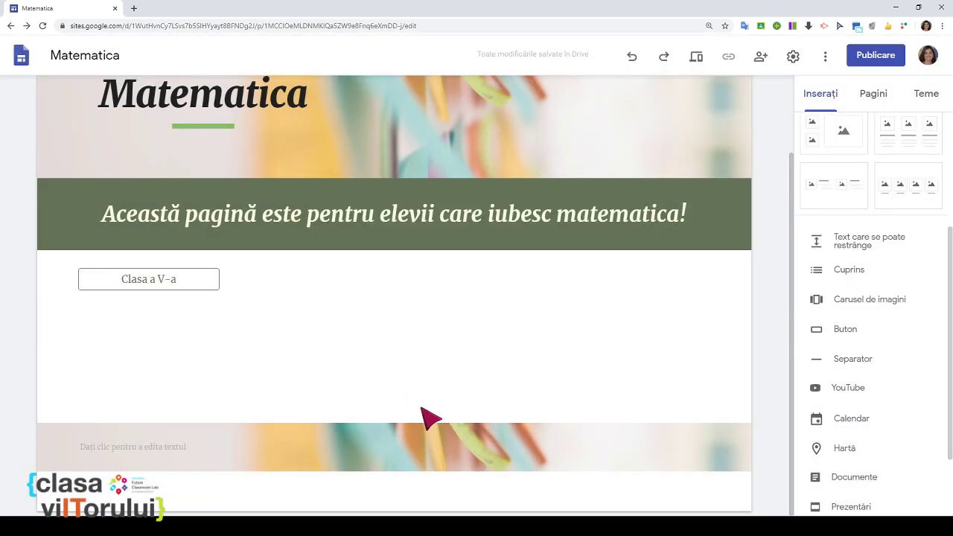
- Insert a button named Clasa a VI-a linked to the site's Clasa a VI-a page
left_click(851, 332)
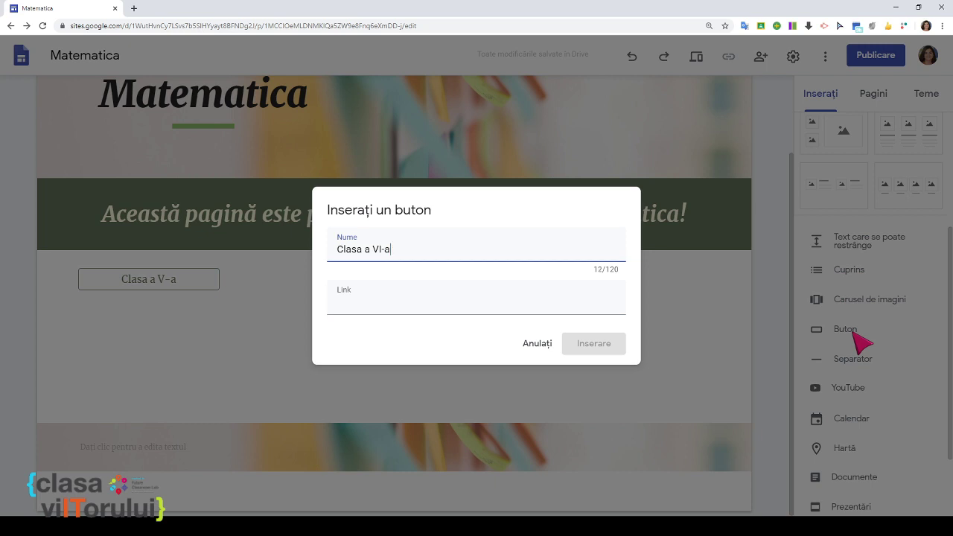
left_click(551, 311)
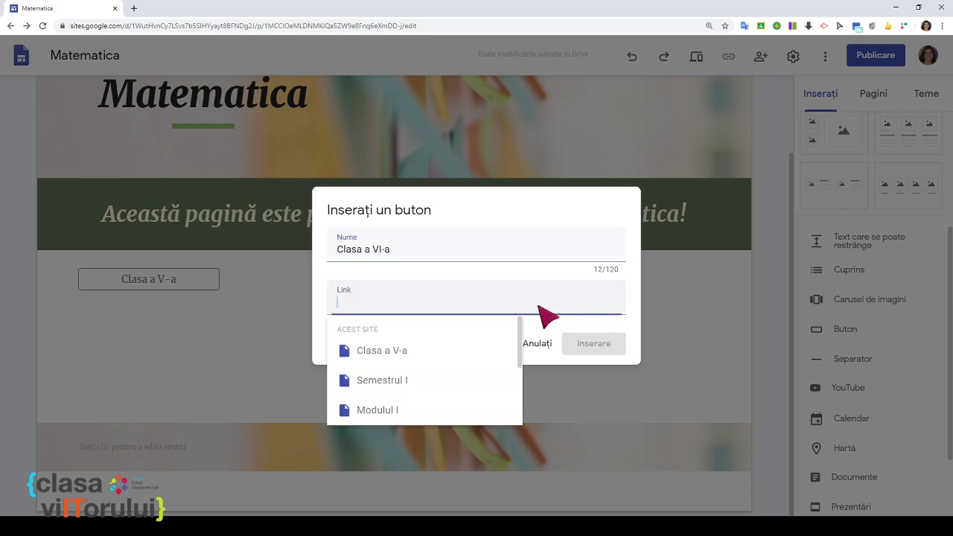
scroll(469, 358, "down", 3)
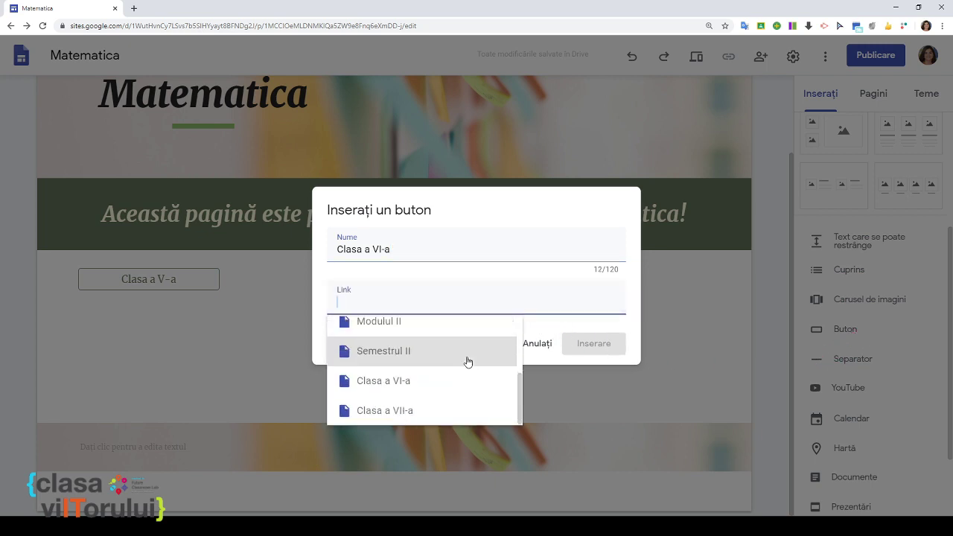
left_click(429, 380)
left_click(588, 346)
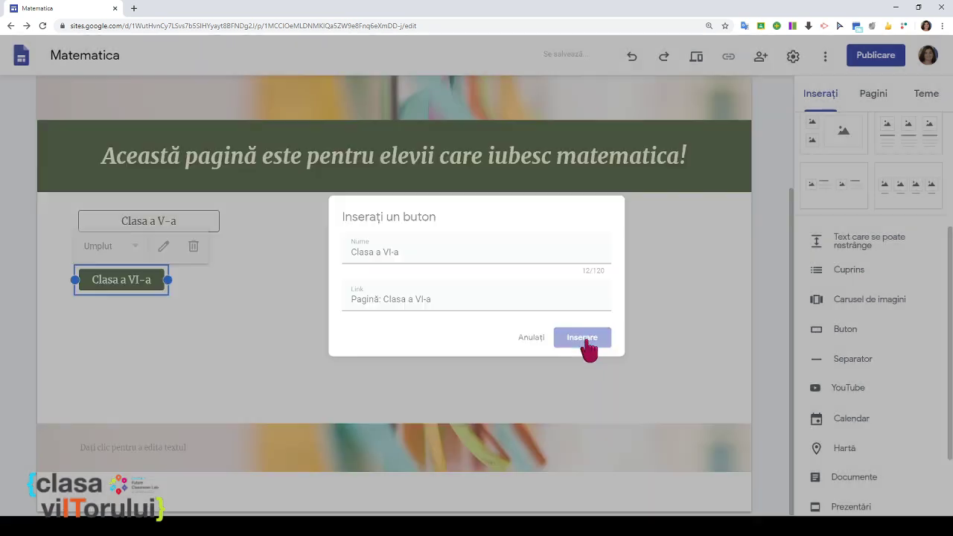
- Move the Clasa a VI-a button up into the same row, just after the Clasa a V-a button
left_click(102, 272)
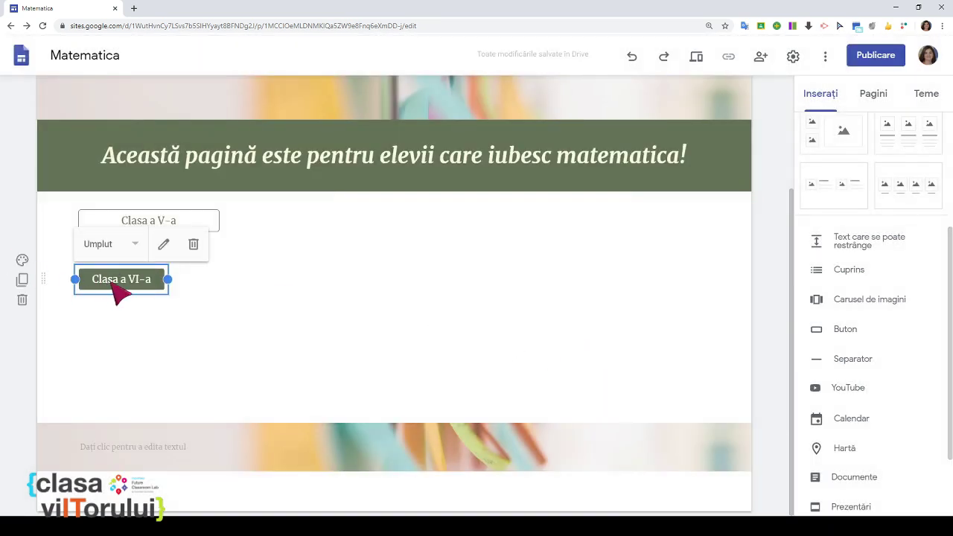
left_click_drag(118, 292, 181, 285)
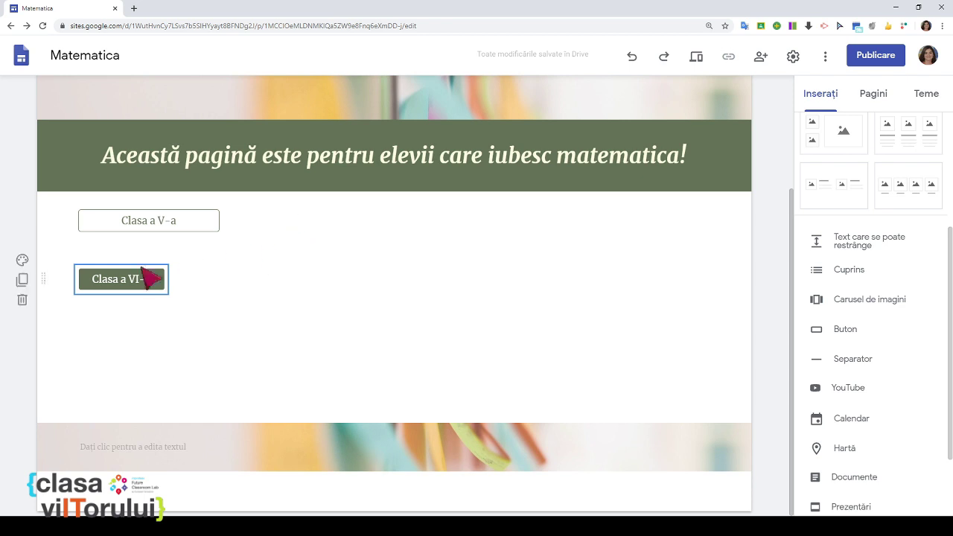
left_click_drag(123, 272, 277, 220)
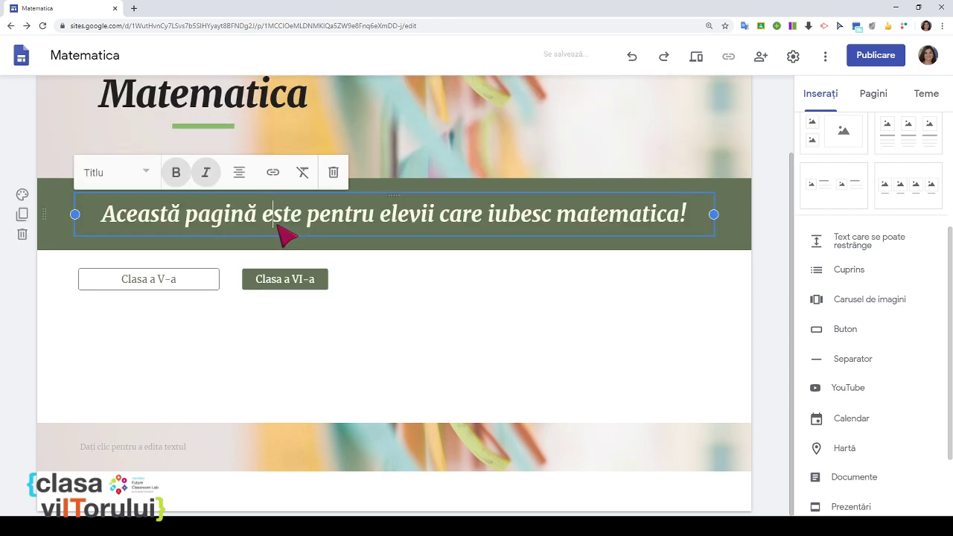
double_click(285, 286)
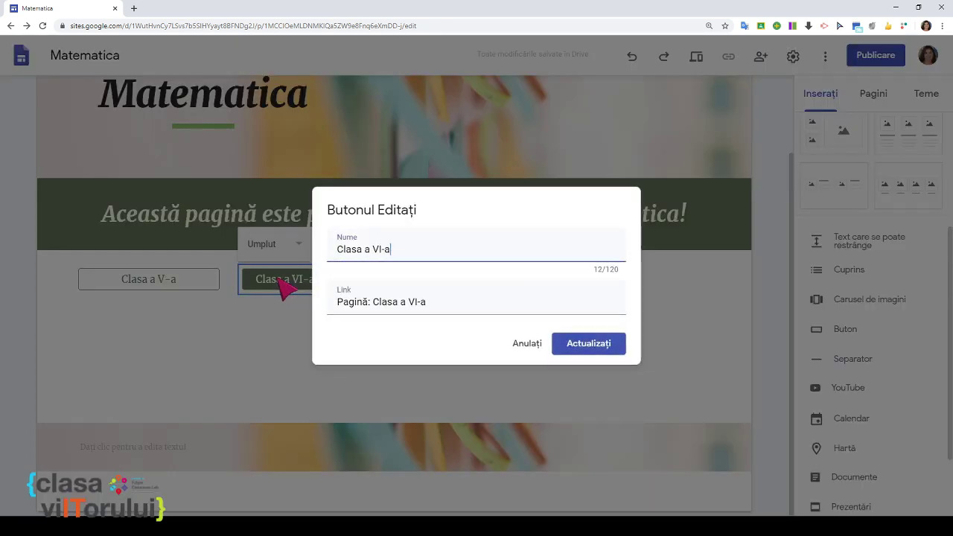
left_click(536, 380)
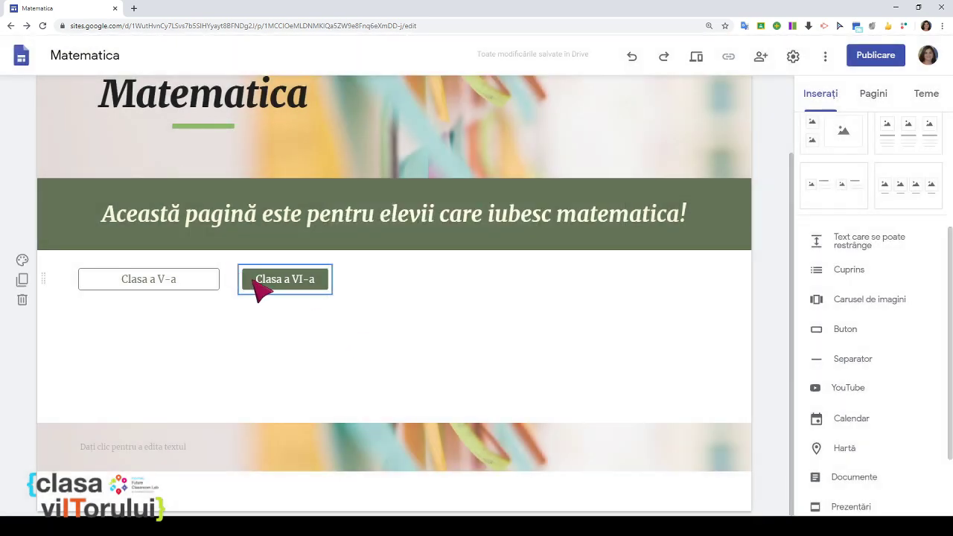
- Try the Schițat and Text styles on the Clasa a VI-a button
left_click(261, 291)
left_click(297, 246)
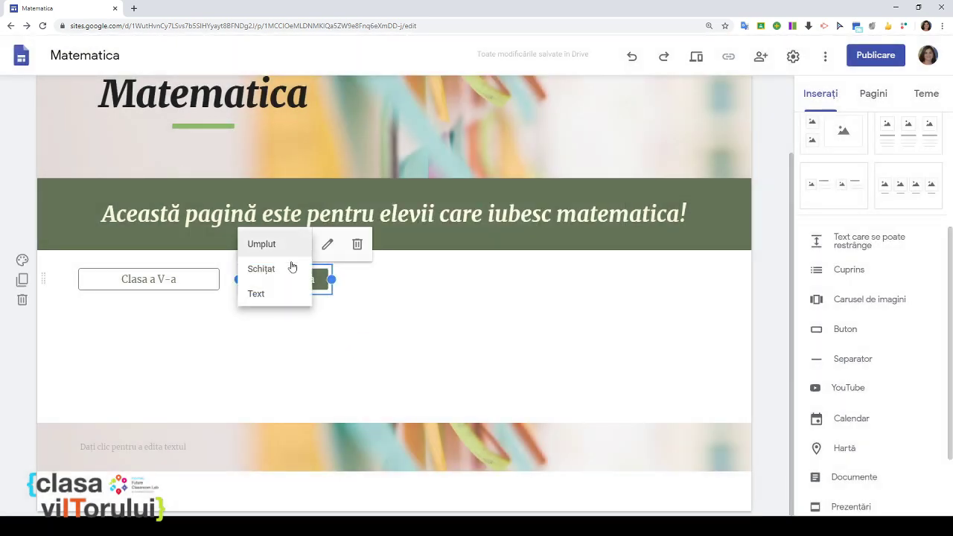
left_click(272, 269)
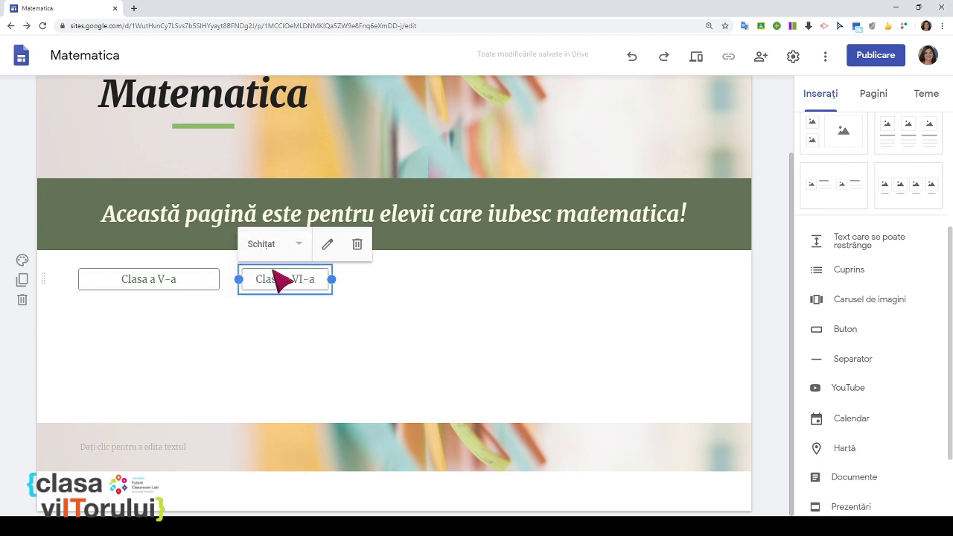
left_click(294, 245)
left_click(269, 297)
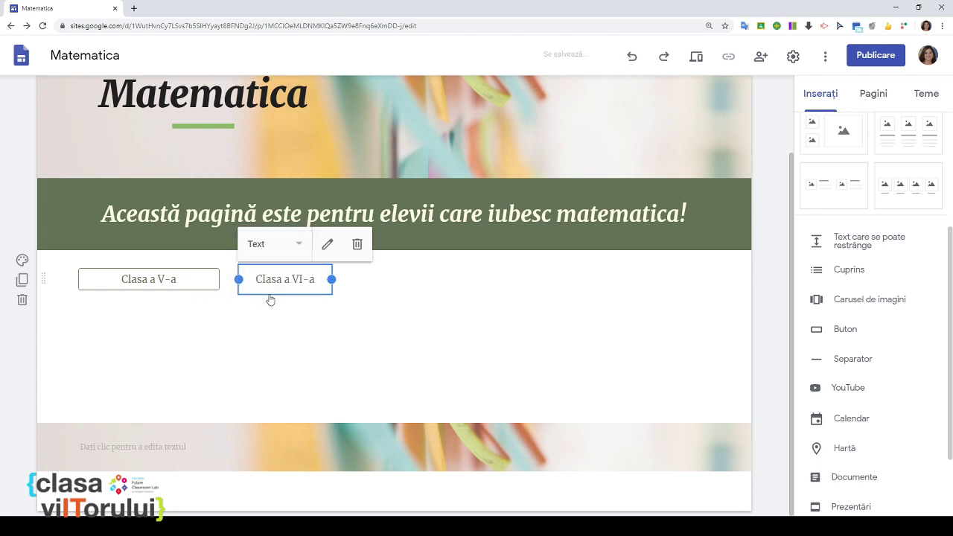
left_click(299, 332)
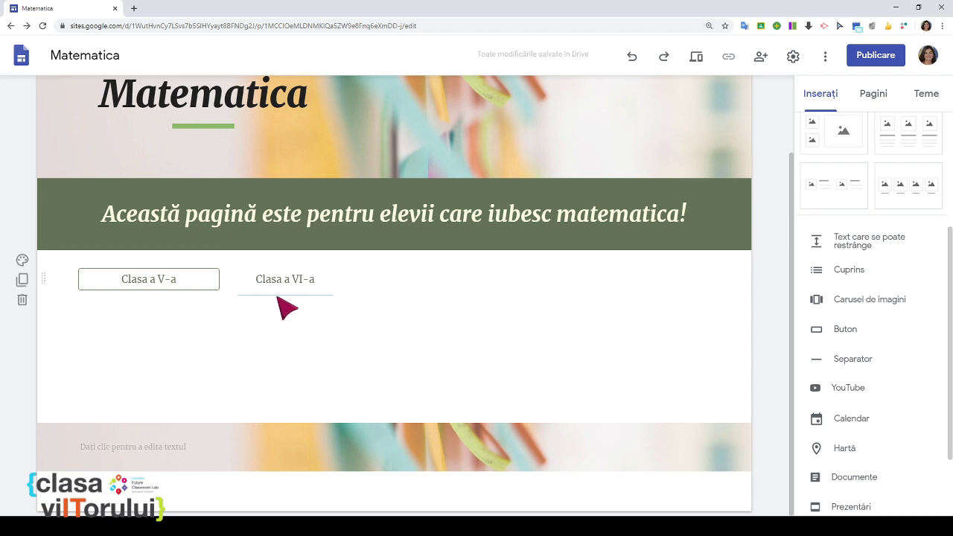
- Set the Clasa a VI-a button's style to Schițat to match the Clasa a V-a button
left_click(309, 294)
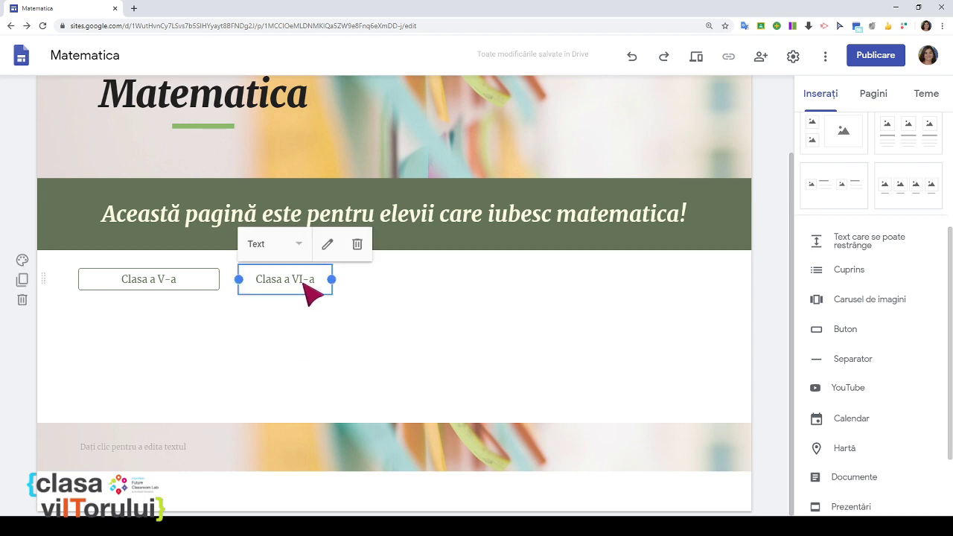
left_click(294, 246)
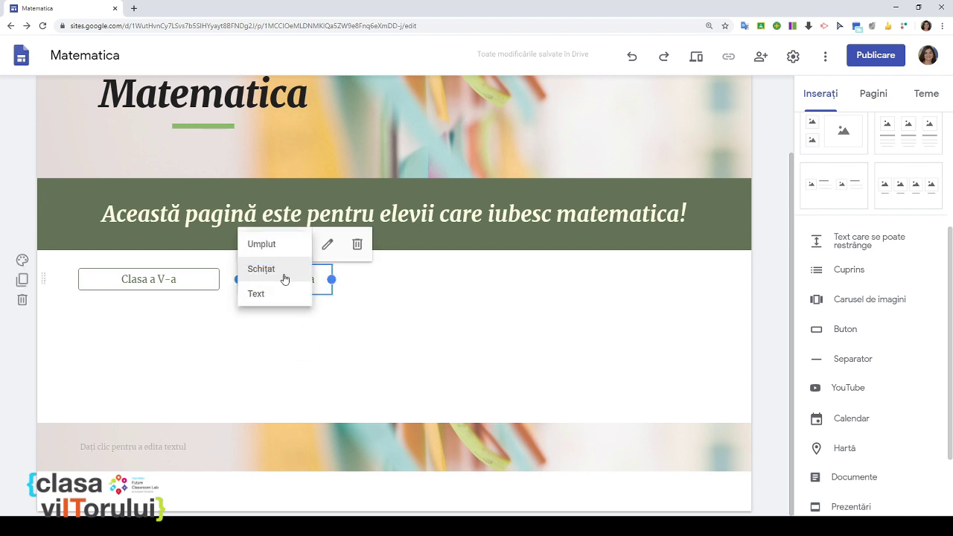
left_click(274, 272)
left_click(281, 322)
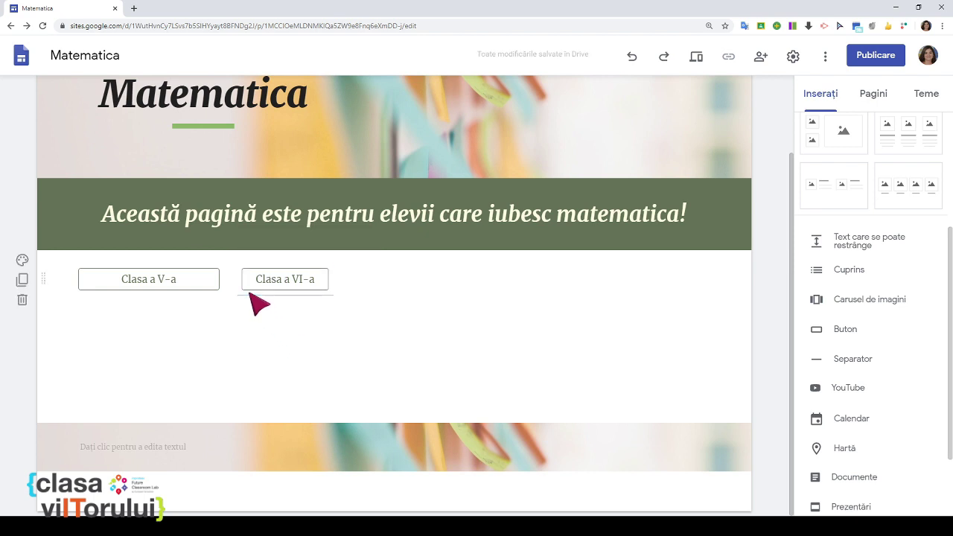
- Try the Umplut style on the Clasa a VI-a button and return it to Schițat
left_click(303, 283)
left_click(296, 248)
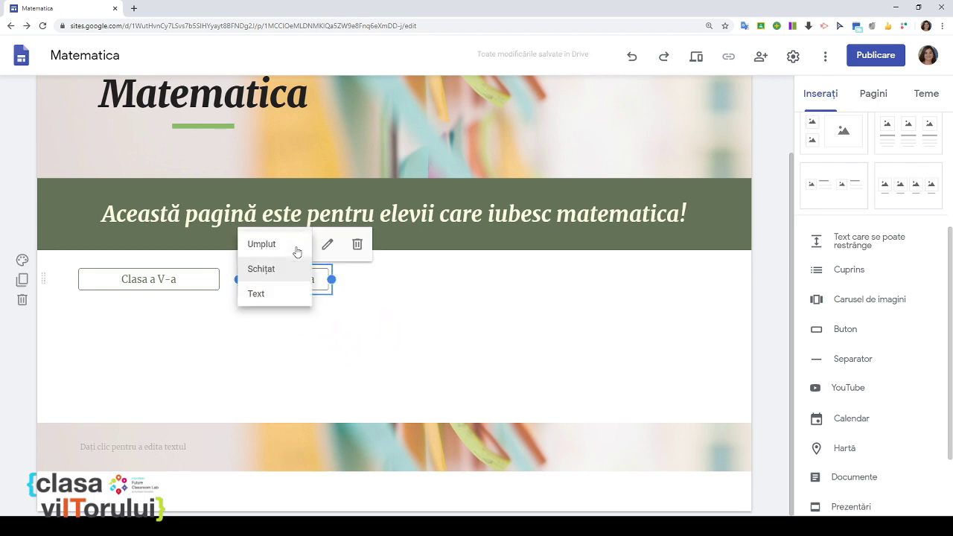
left_click(279, 245)
left_click(333, 361)
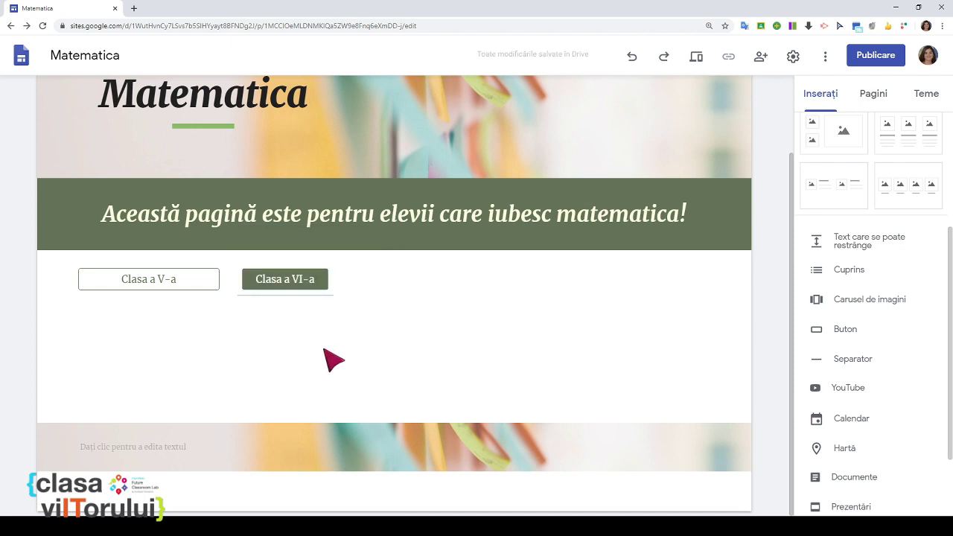
left_click(130, 280)
left_click(285, 282)
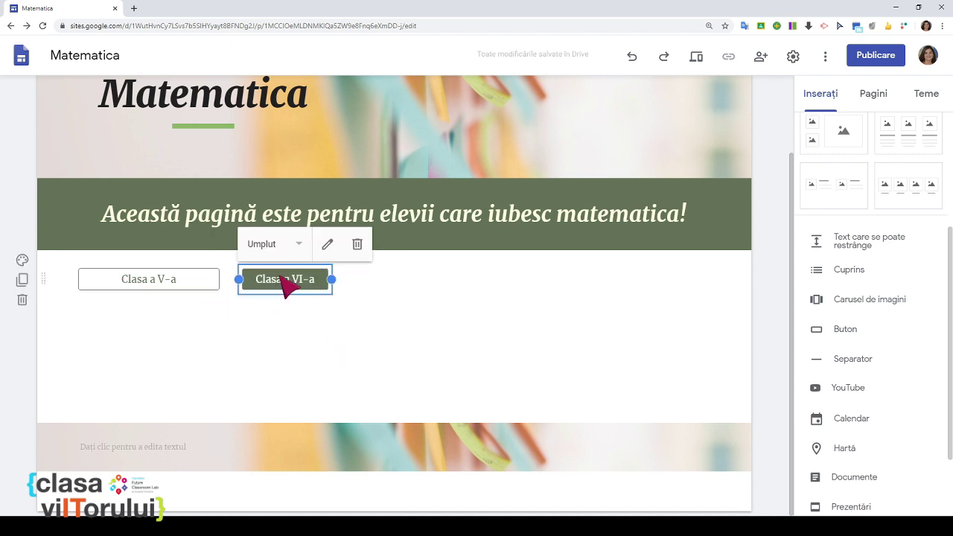
left_click(285, 246)
left_click(278, 271)
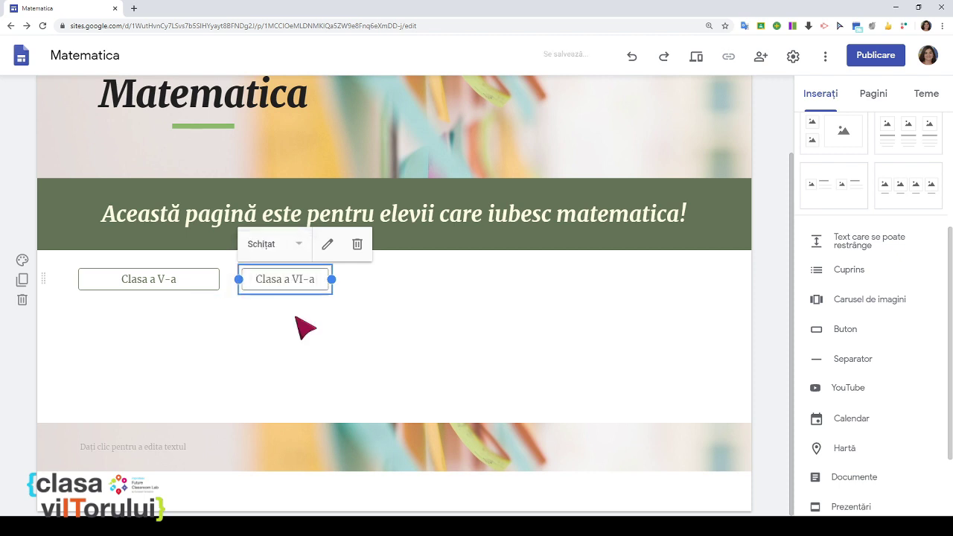
left_click(315, 344)
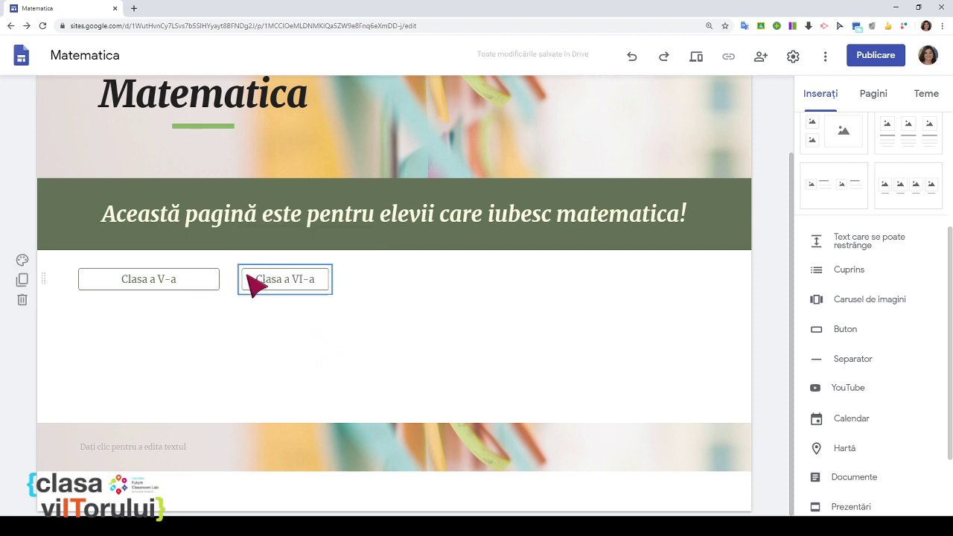
- Insert a button named Clasa a VII-a linked to the site's Clasa a VII-a page
left_click(851, 332)
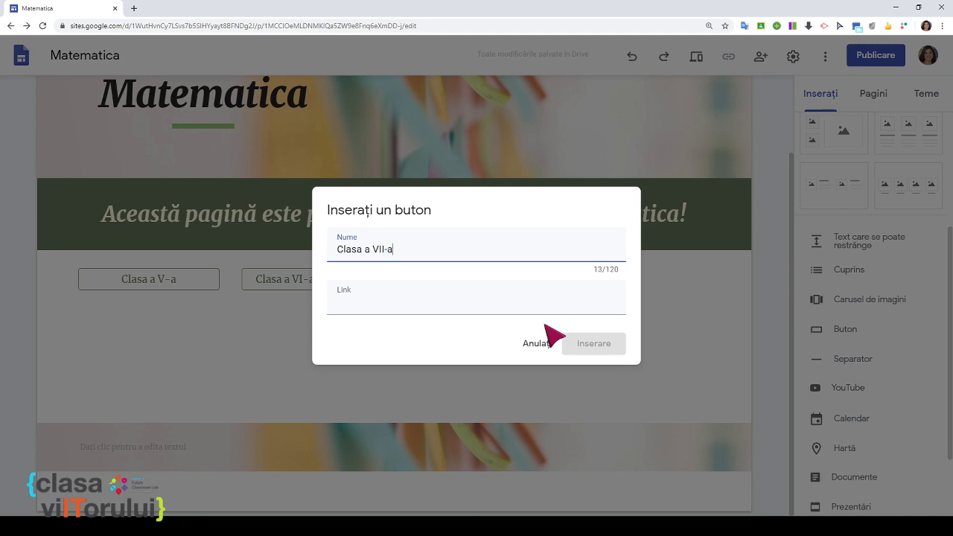
left_click(421, 304)
scroll(436, 351, "down", 3)
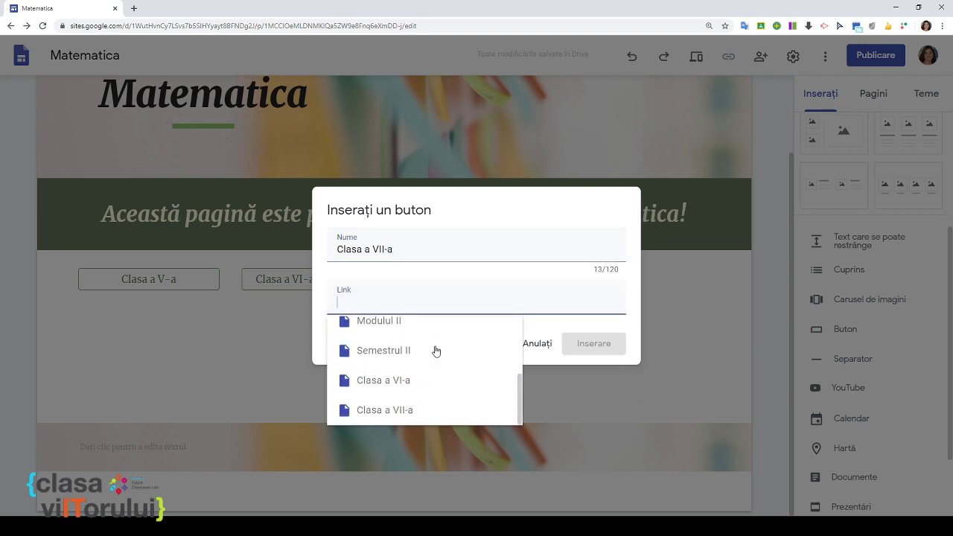
left_click(421, 410)
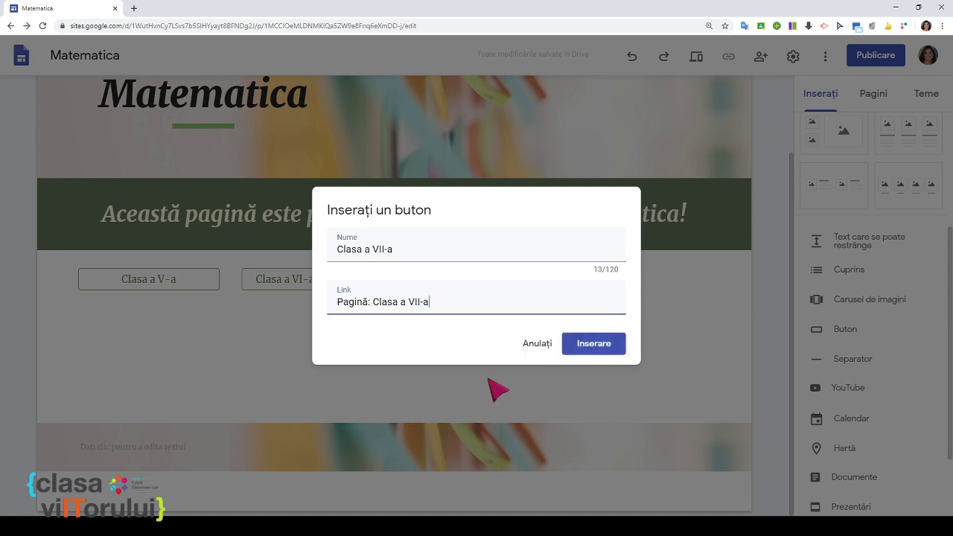
left_click(588, 349)
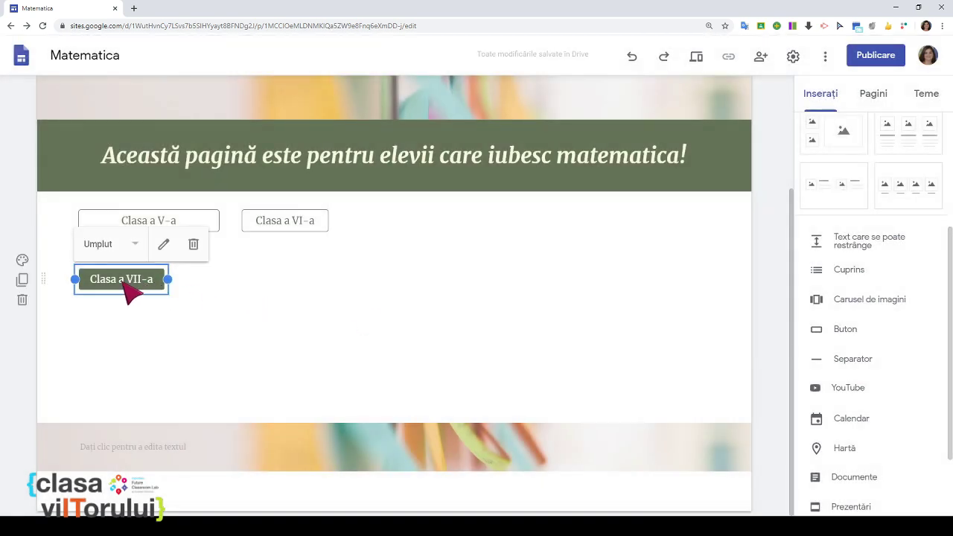
- Set the Clasa a VII-a button's style to Schițat and move it up into the row, just after the Clasa a VI-a button
left_click(135, 251)
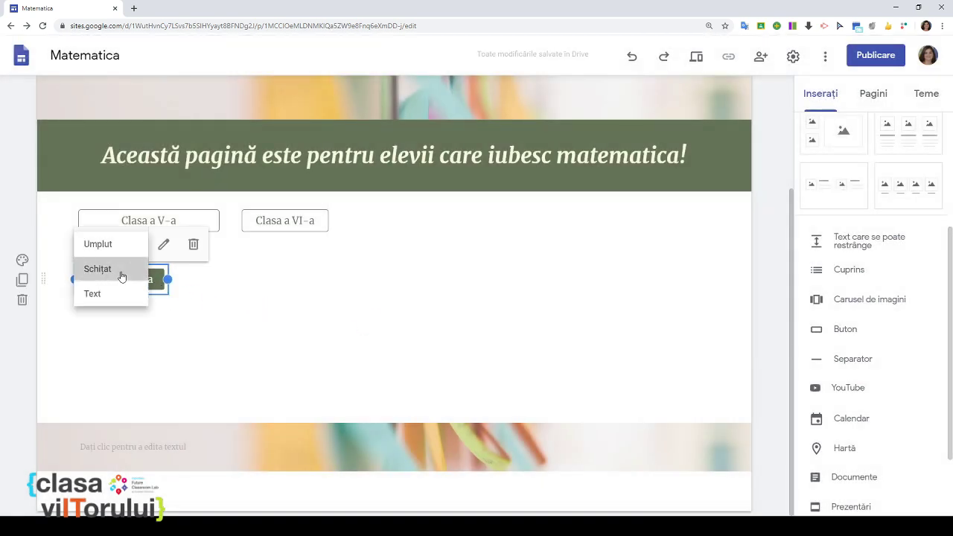
left_click(123, 269)
left_click_drag(166, 285, 415, 235)
left_click(159, 293)
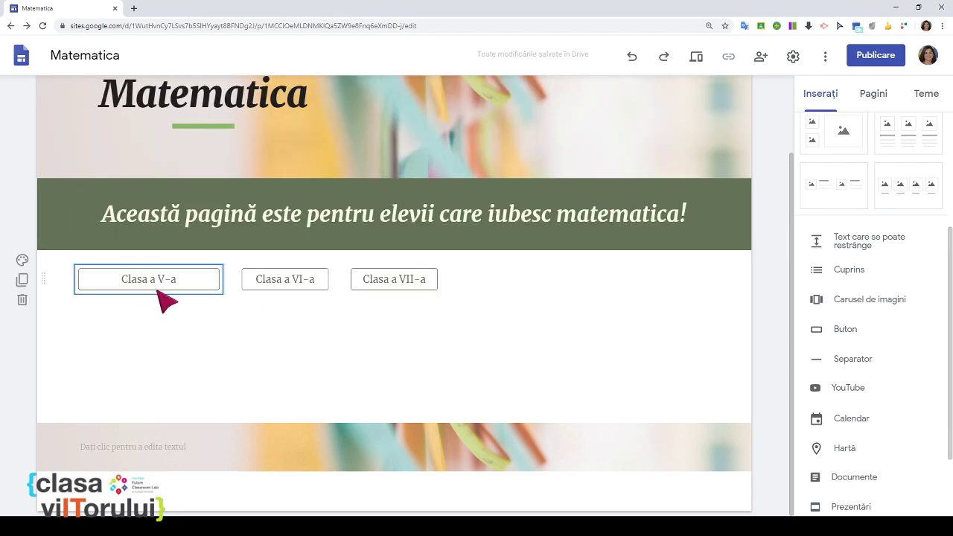
- Space out the row by moving the Clasa a VII-a button near its end and the Clasa a VI-a button to the middle
left_click(391, 293)
left_click_drag(392, 294, 635, 287)
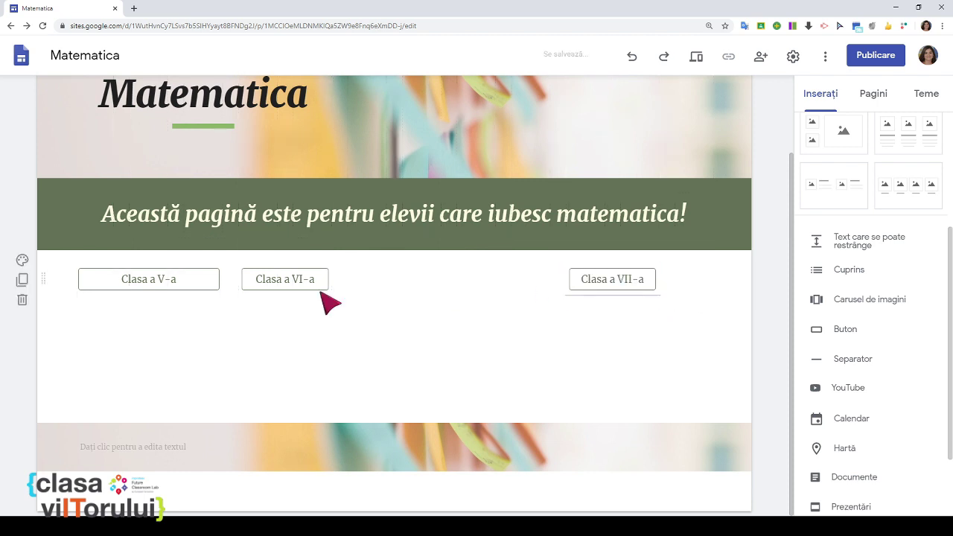
left_click(276, 286)
left_click_drag(277, 285, 401, 299)
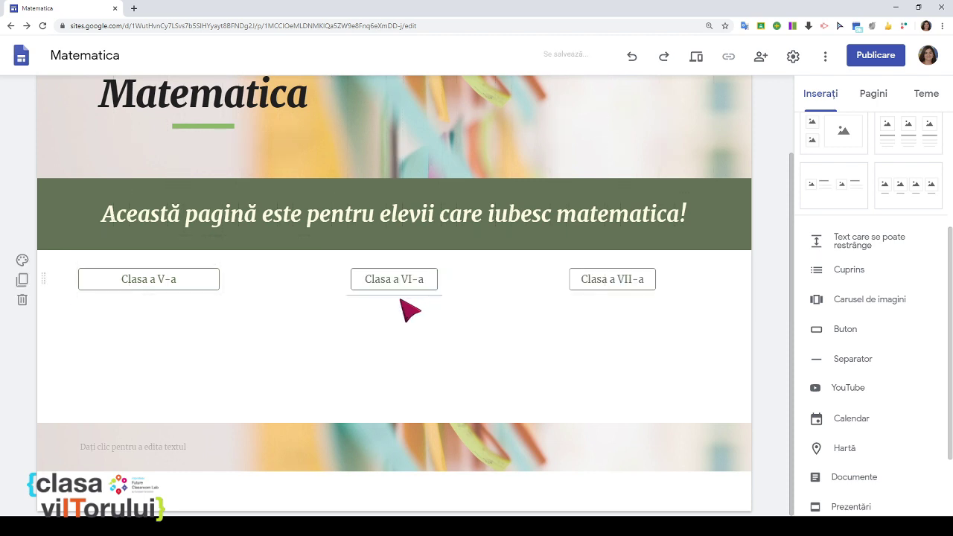
- Widen the Clasa a VI-a and Clasa a VII-a buttons to match the width of the Clasa a V-a button
left_click(396, 282)
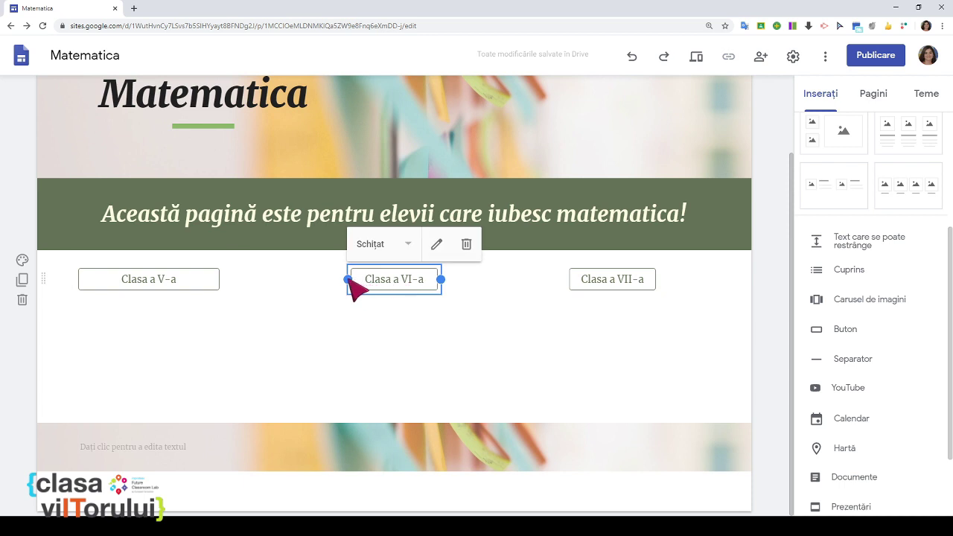
left_click_drag(348, 280, 294, 277)
left_click(579, 280)
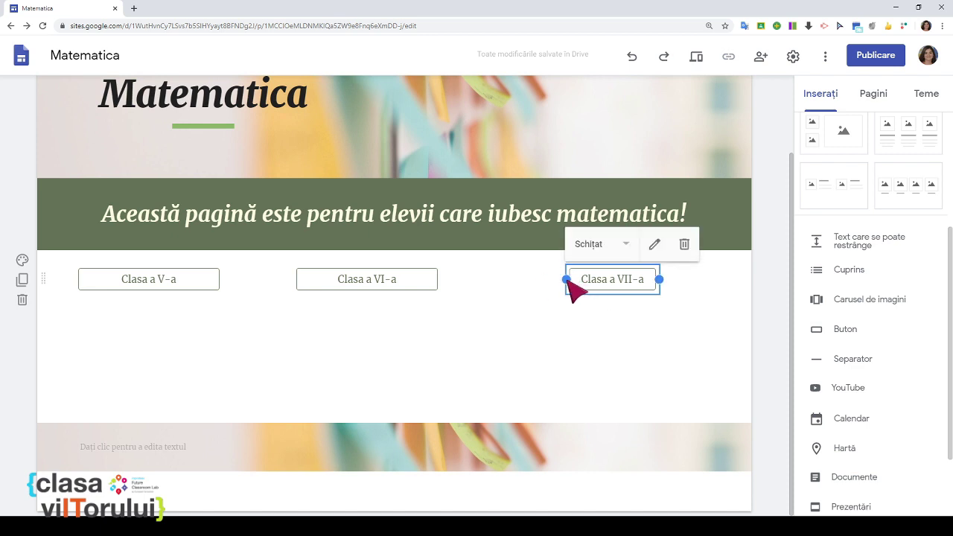
left_click_drag(570, 283, 512, 284)
double_click(481, 364)
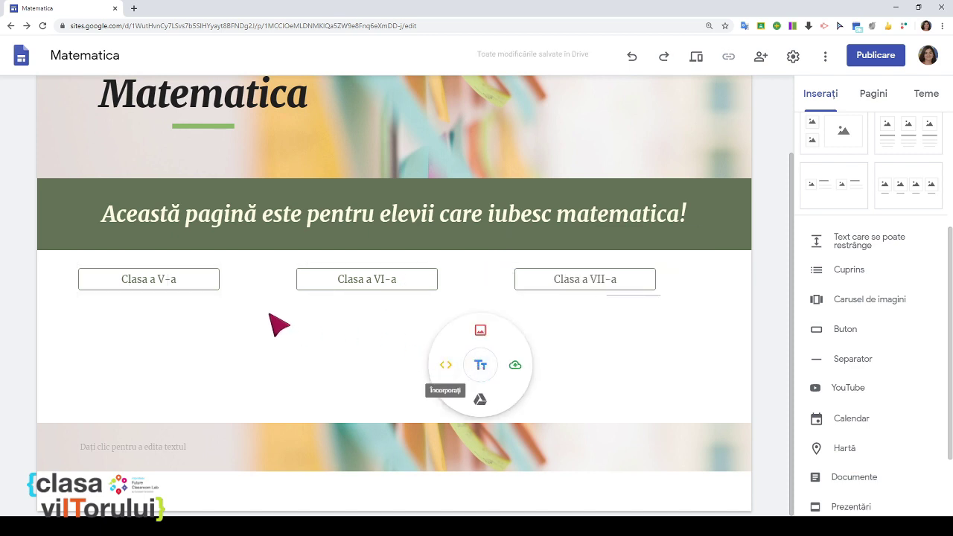
left_click(437, 280)
mouse_move(437, 280)
left_mouse_down()
mouse_move(370, 279)
mouse_move(441, 280)
left_mouse_up()
left_click(387, 280)
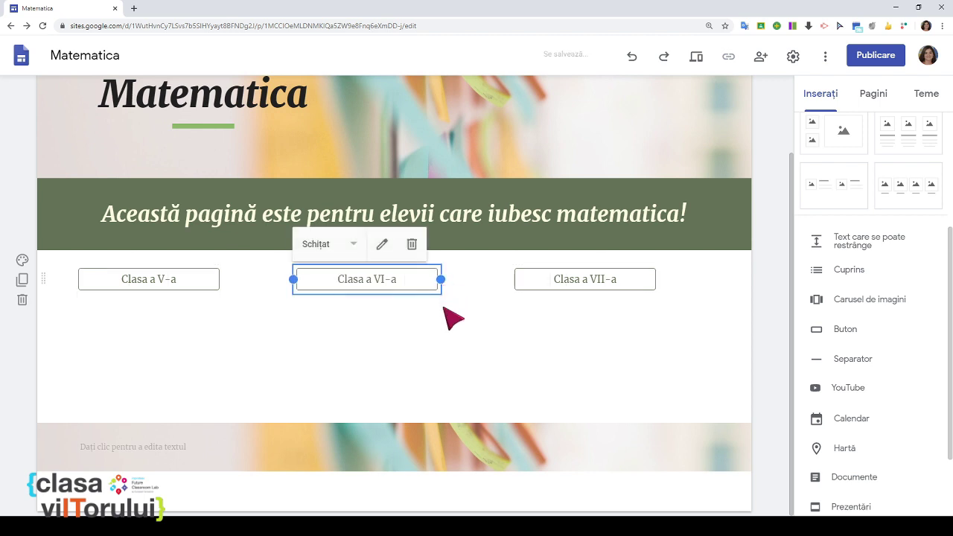
left_click(454, 354)
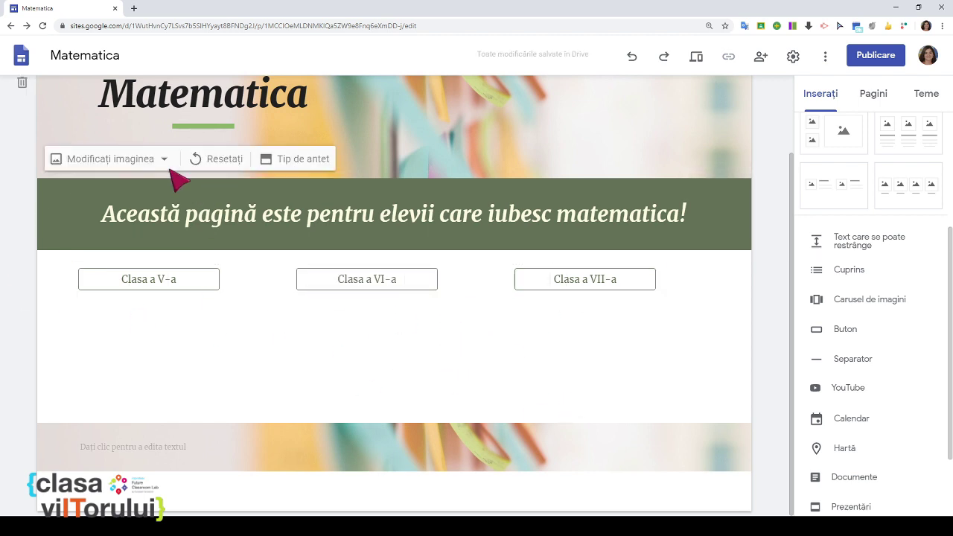
- Preview the site, test the Clasa a V-a and Clasa a VI-a button links, and return to the editor
left_click(698, 60)
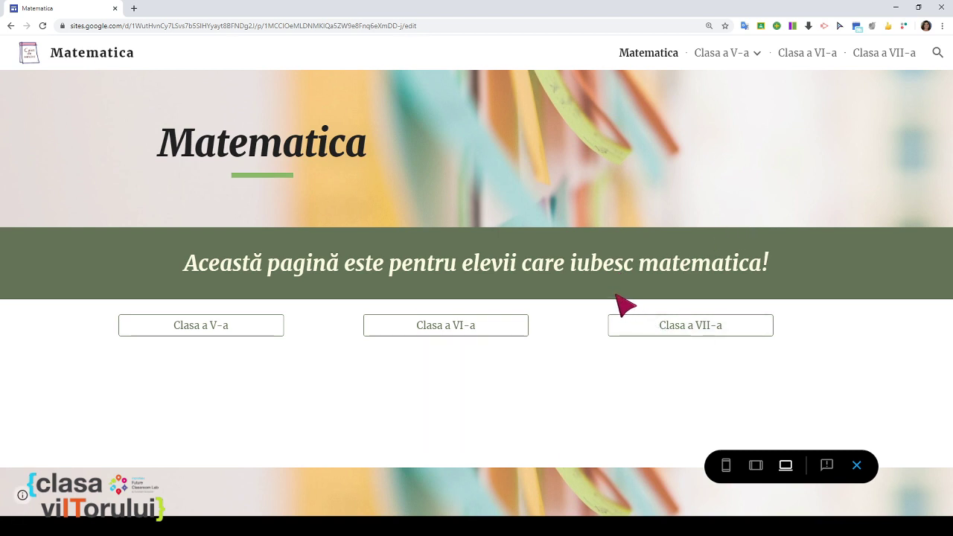
left_click(203, 331)
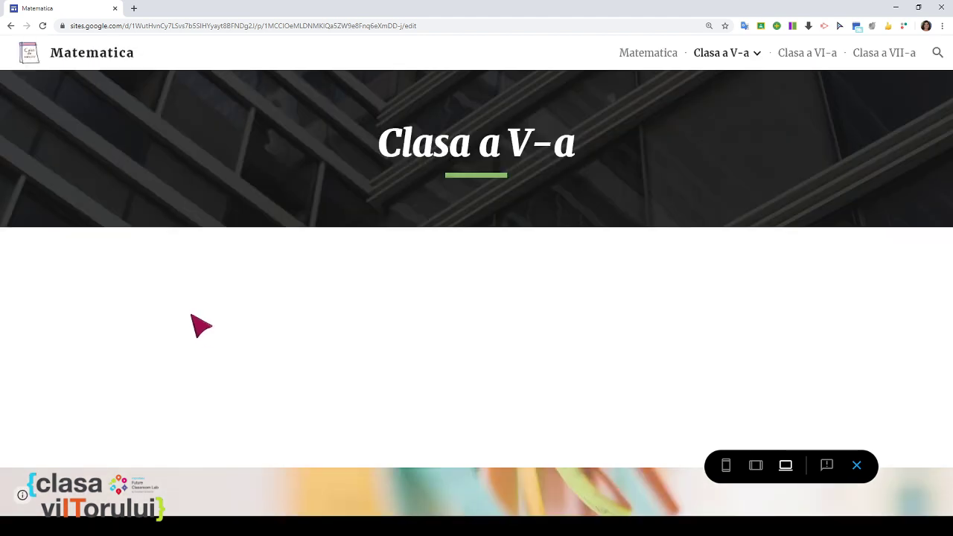
left_click(12, 28)
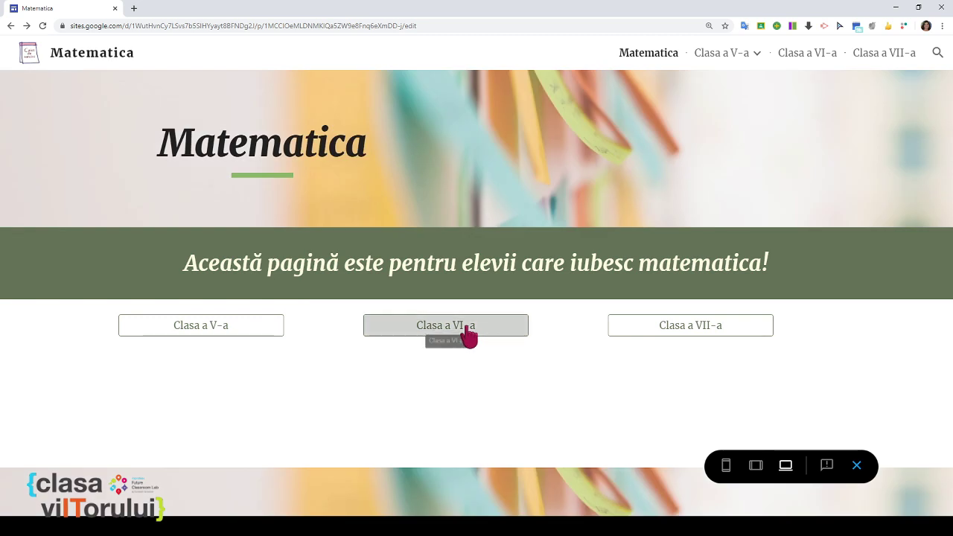
left_click(468, 335)
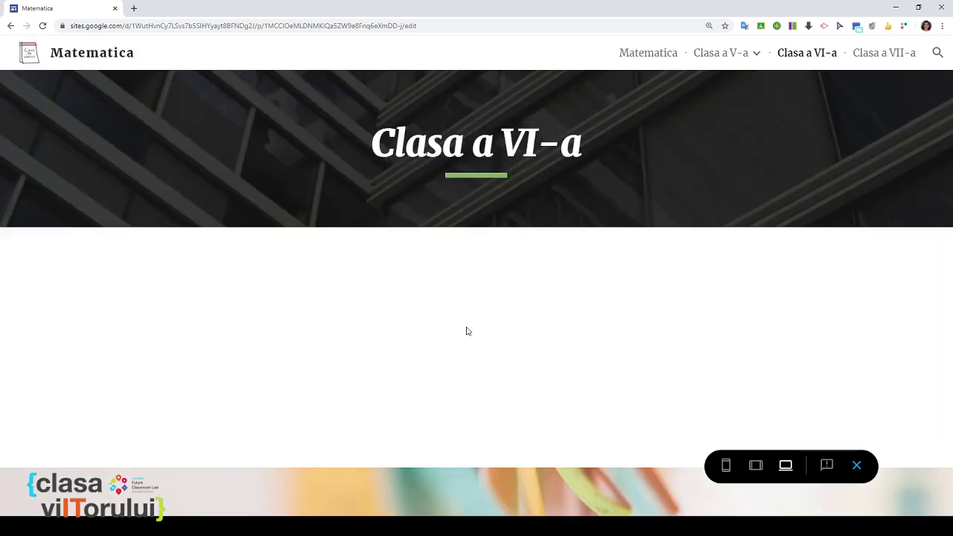
left_click(10, 28)
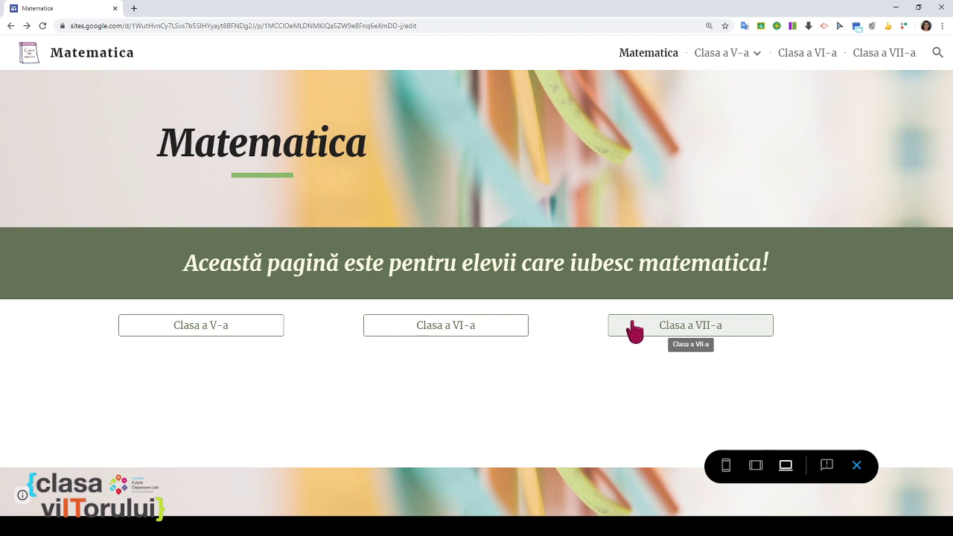
left_click(856, 466)
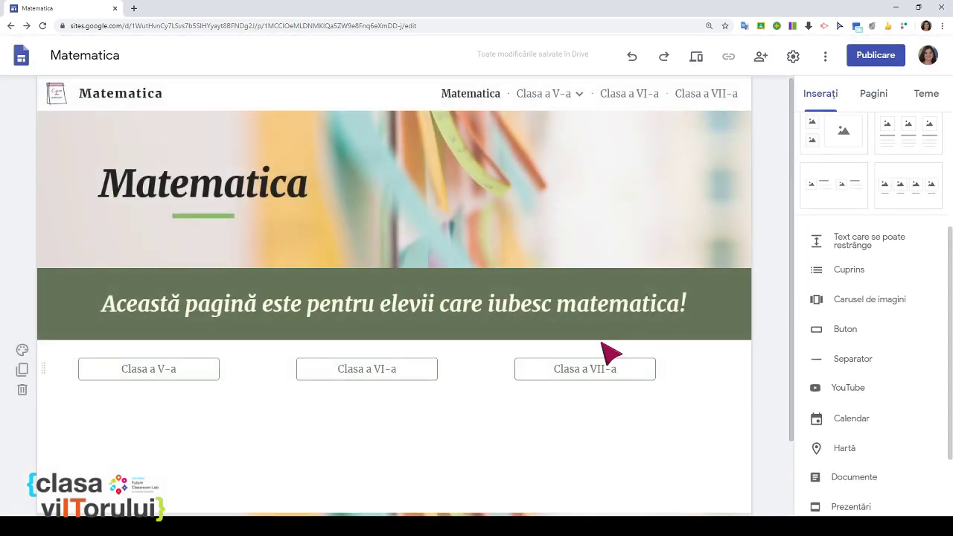
- Insert a separator line below the row of class buttons on the home page
scroll(318, 302, "down", 1)
scroll(306, 266, "down", 1)
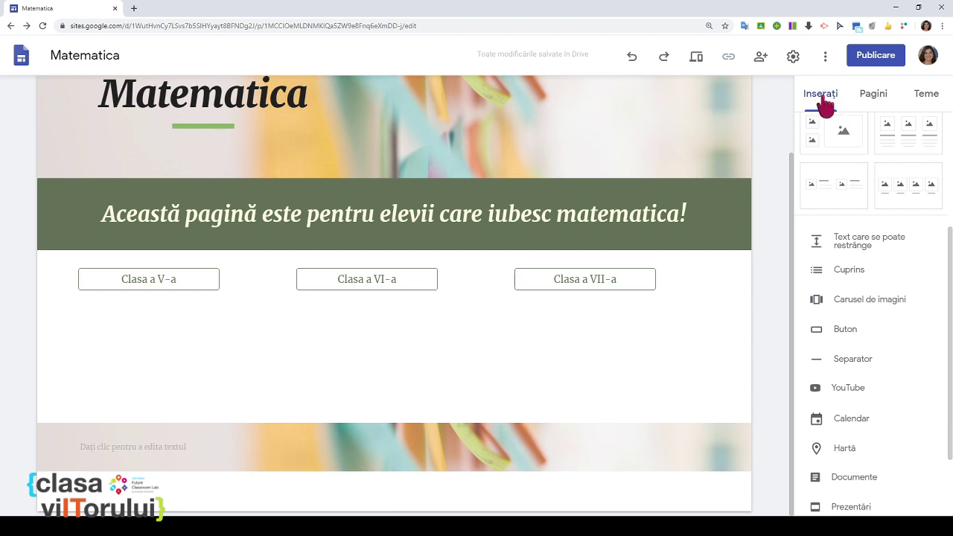
left_click(855, 360)
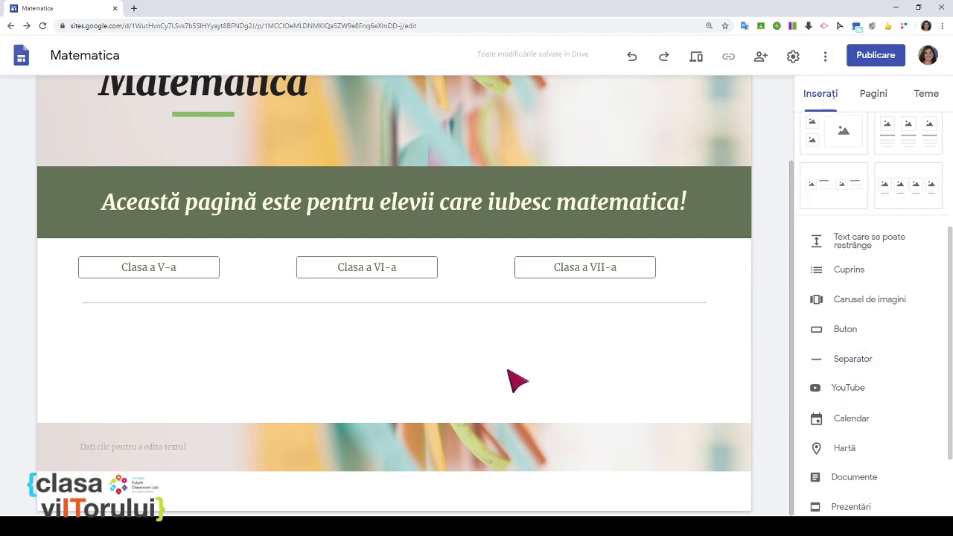
- Preview the home page with the separator below the class buttons and return to the editor to review the insert options
left_click(696, 58)
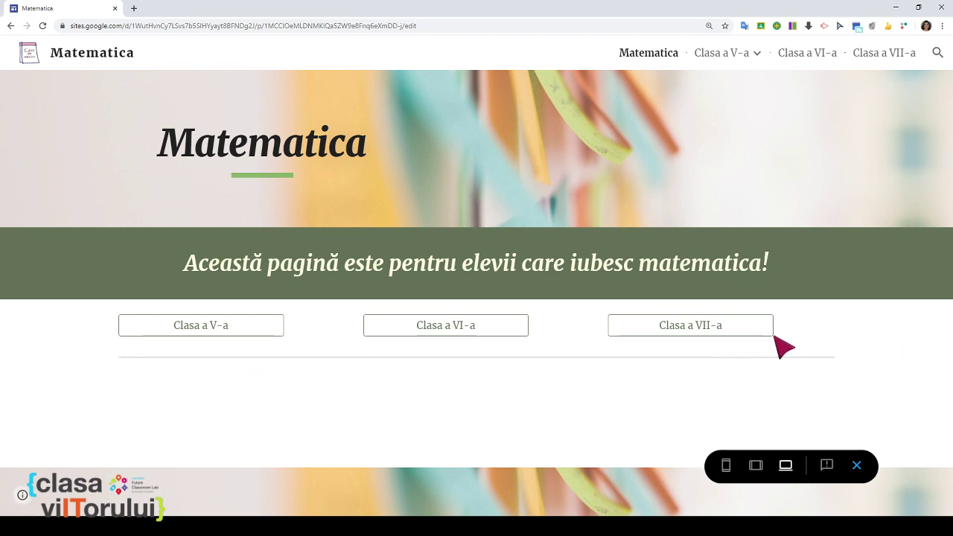
left_click(857, 466)
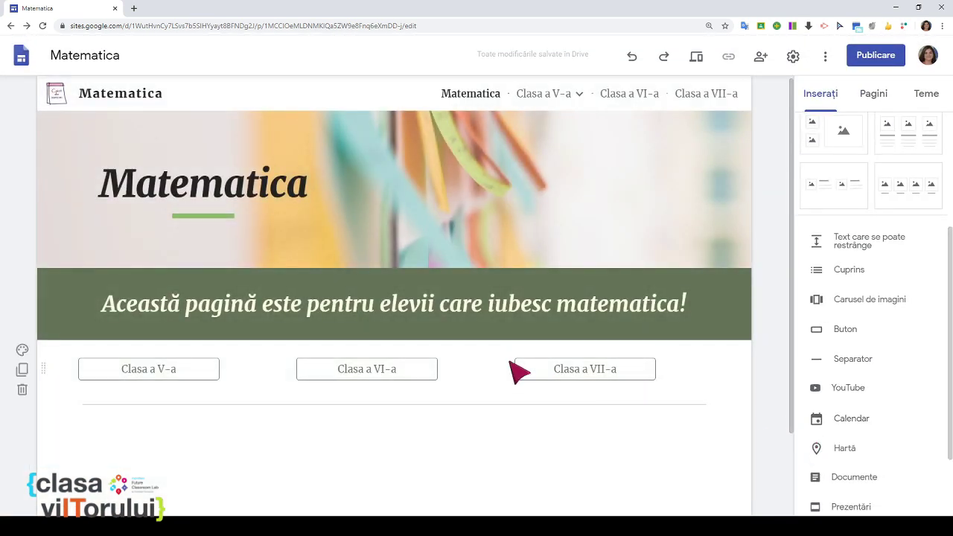
scroll(506, 355, "down", 1)
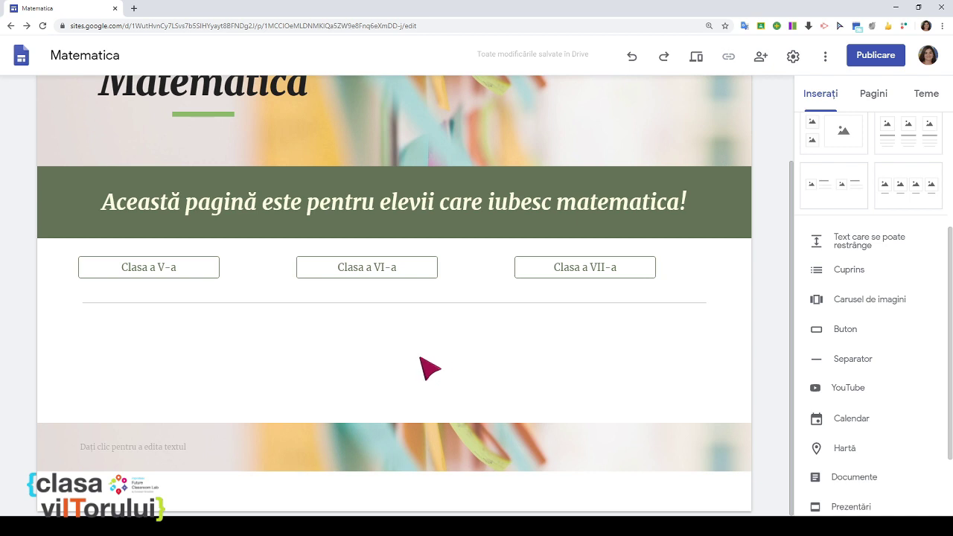
scroll(568, 374, "up", 1)
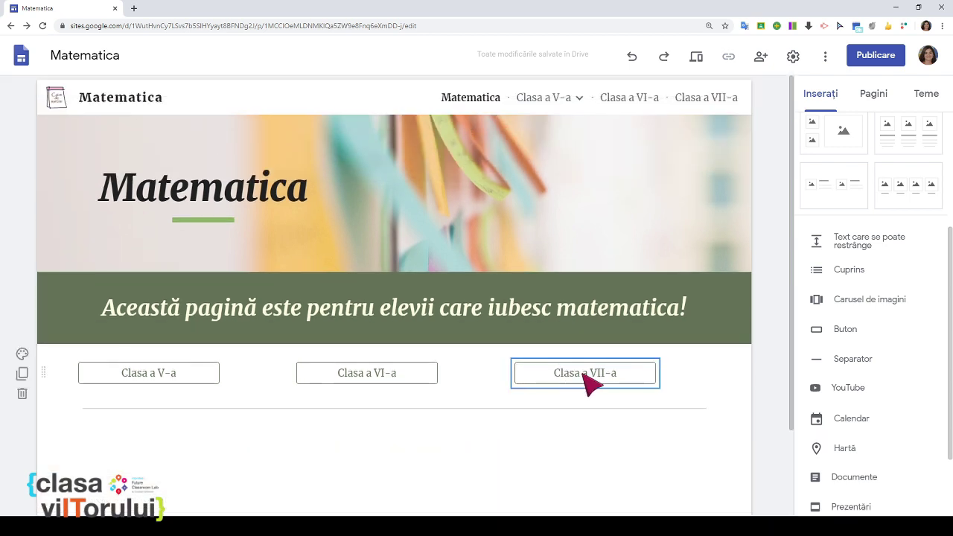
scroll(858, 194, "up", 3)
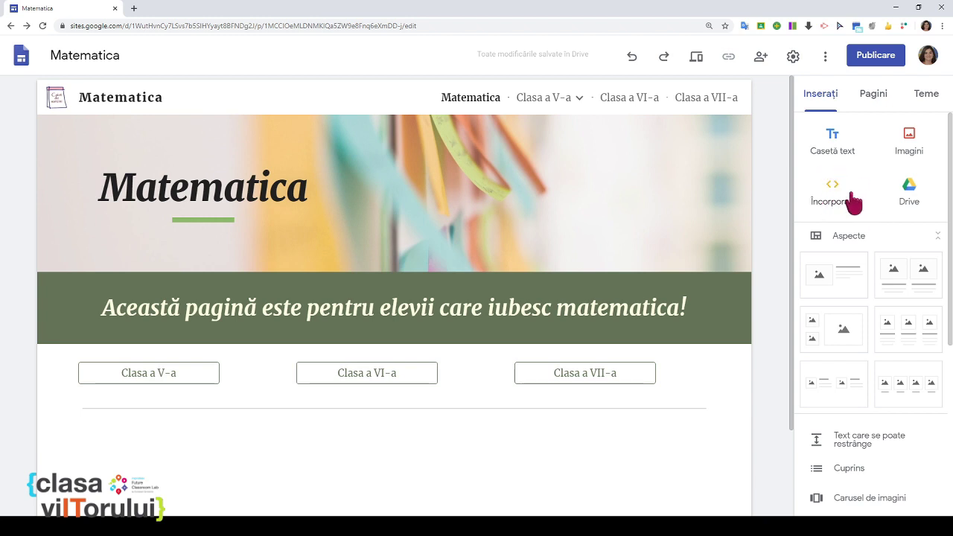
- Open YouTube in a new browser tab and search for Matematica
left_click(132, 9)
type("you")
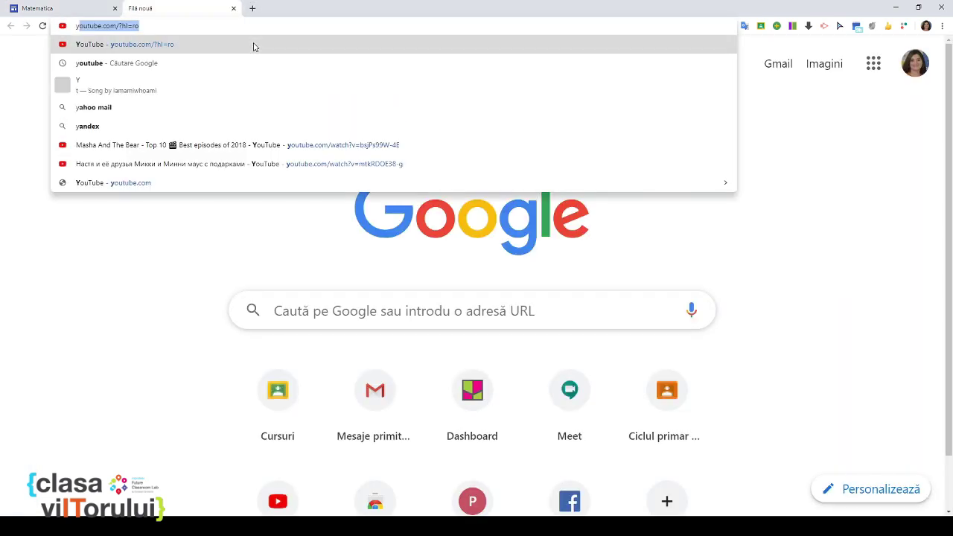
left_click(253, 46)
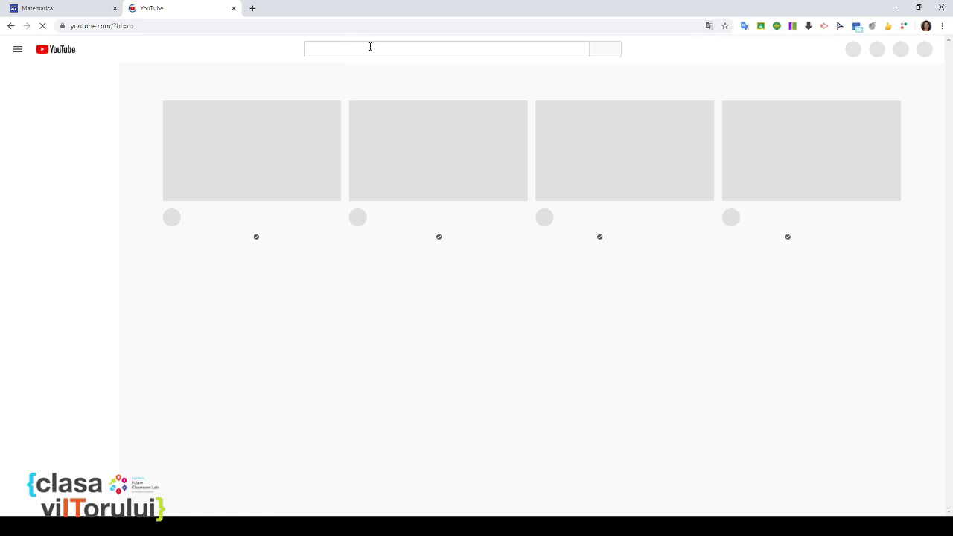
left_click(379, 46)
type("Mat")
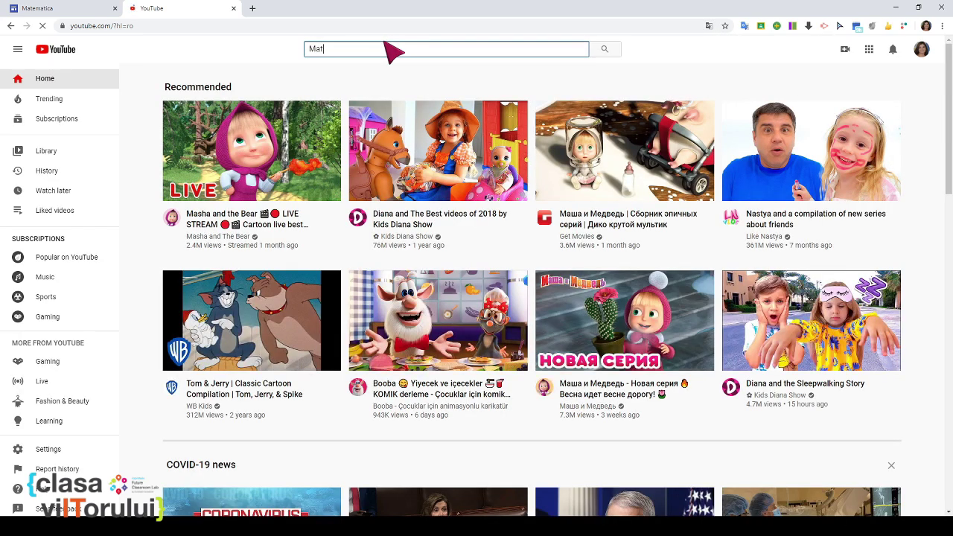
type("emat")
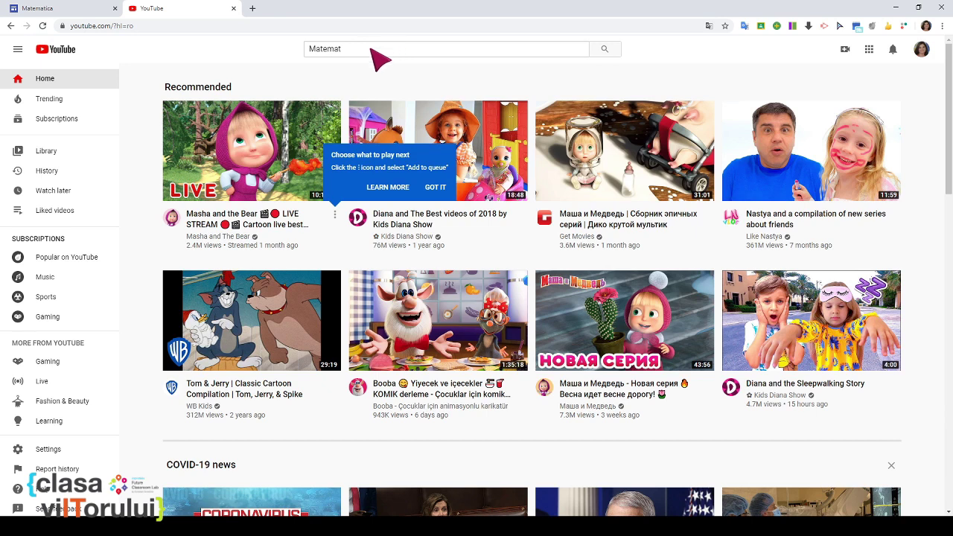
type("ica")
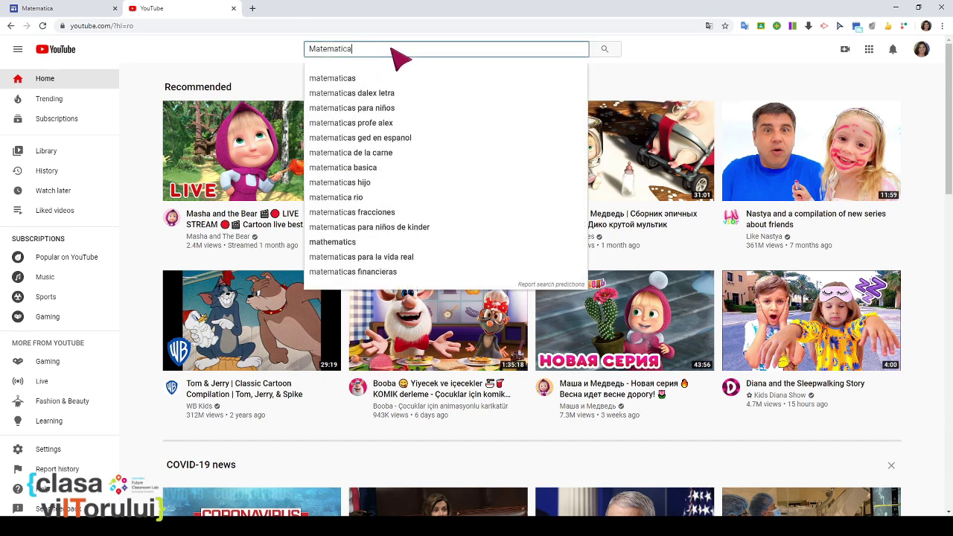
key("Return")
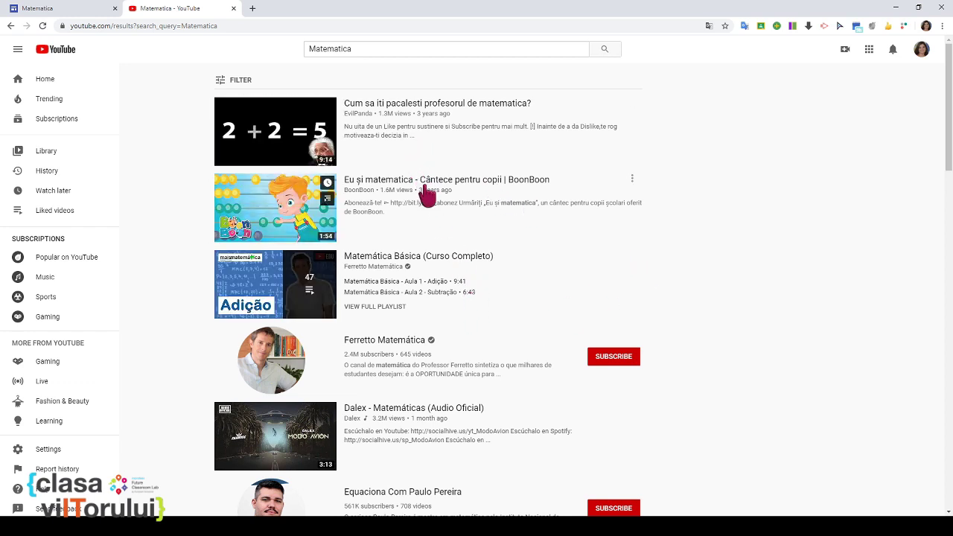
- Open the video "Eu și matematica - Cântece pentru copii | BoonBoon", pause it and copy its share link
left_click(631, 179)
left_click(493, 180)
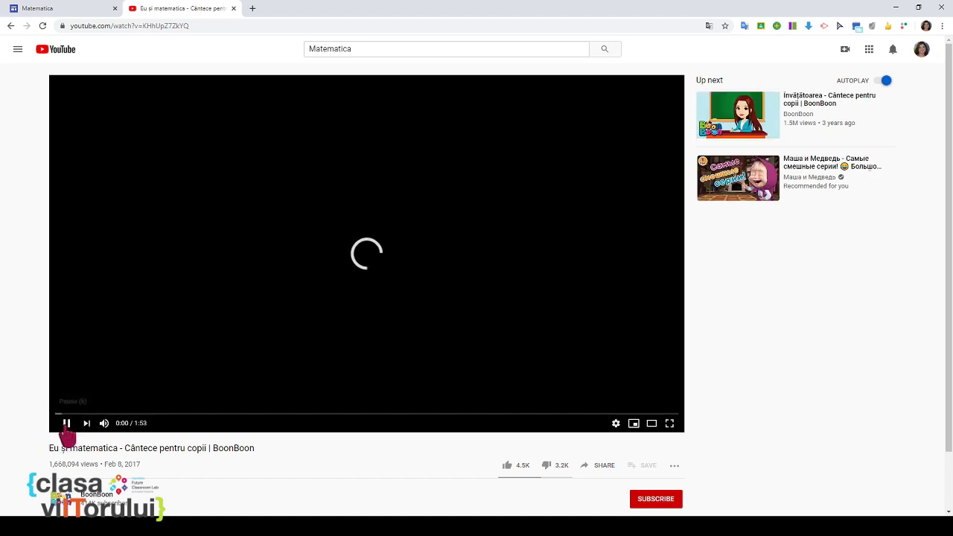
left_click(66, 424)
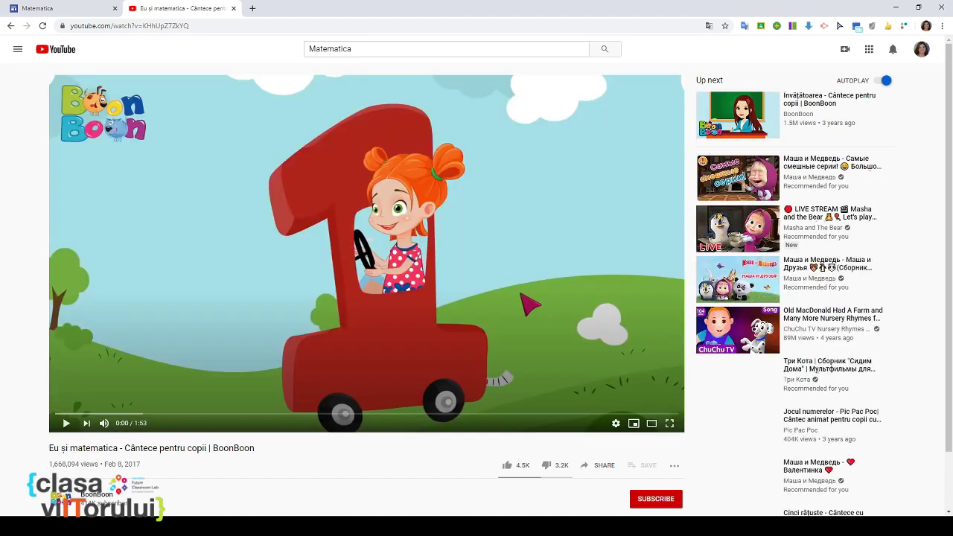
scroll(566, 350, "down", 2)
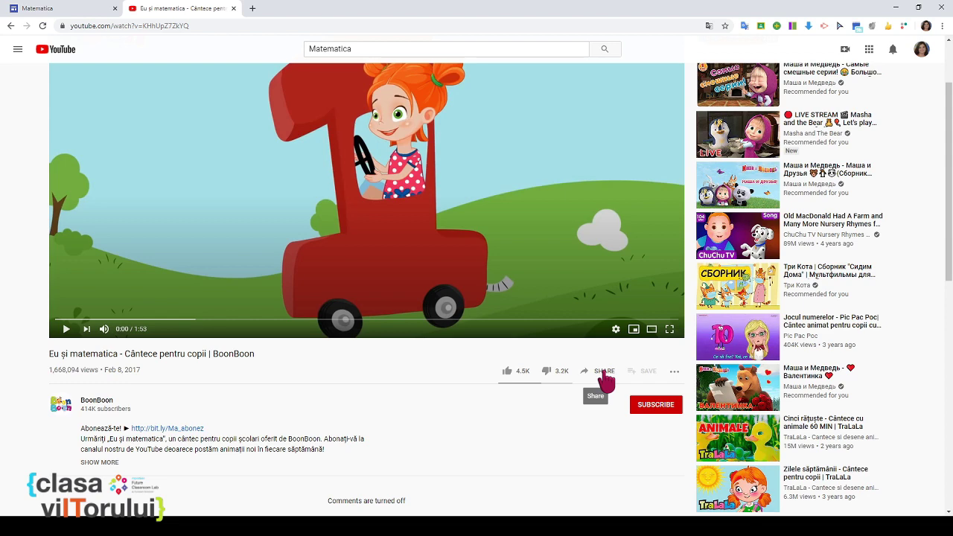
double_click(604, 377)
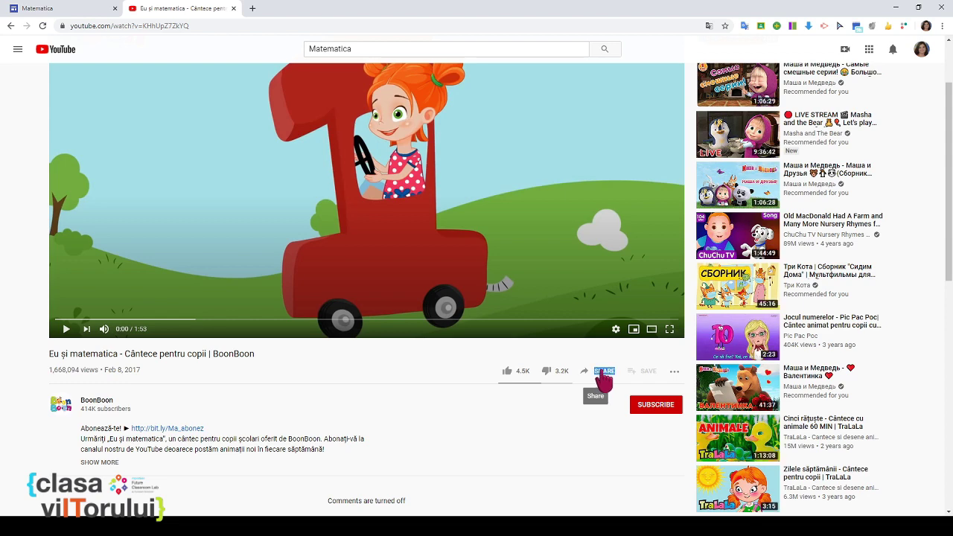
left_click(604, 378)
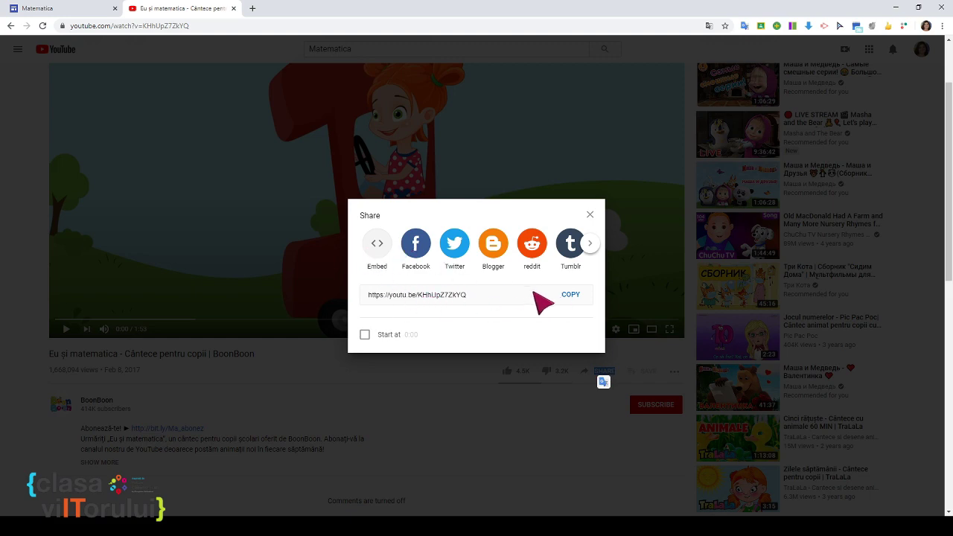
left_click(572, 296)
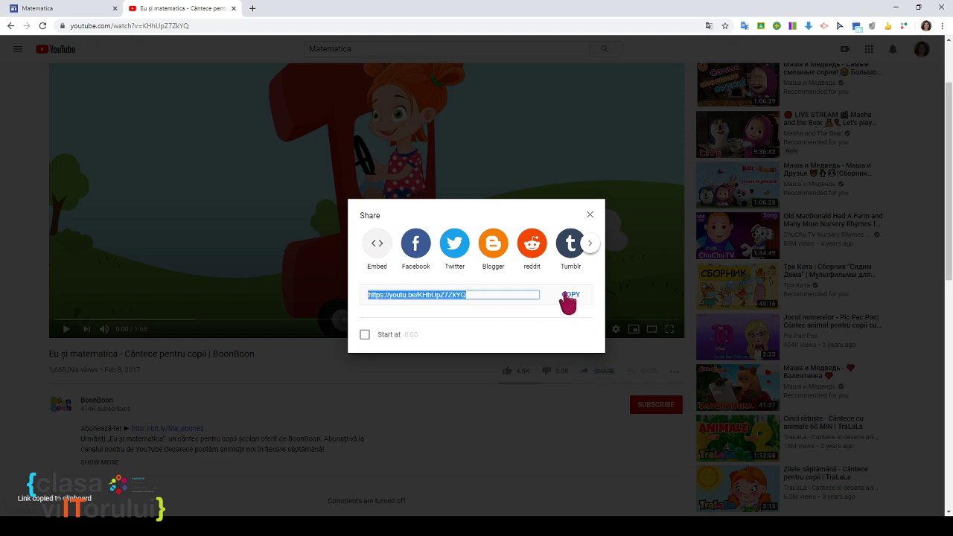
left_click(40, 9)
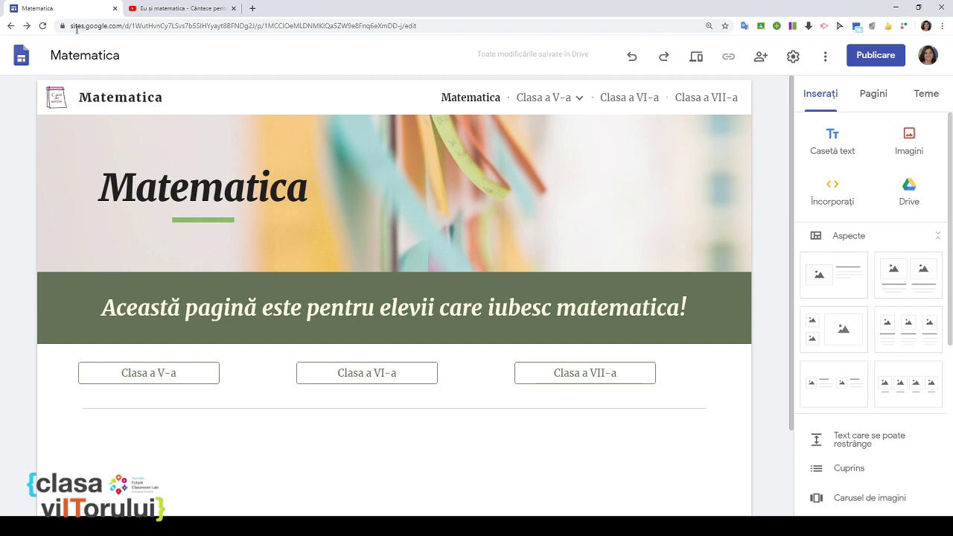
left_click(835, 197)
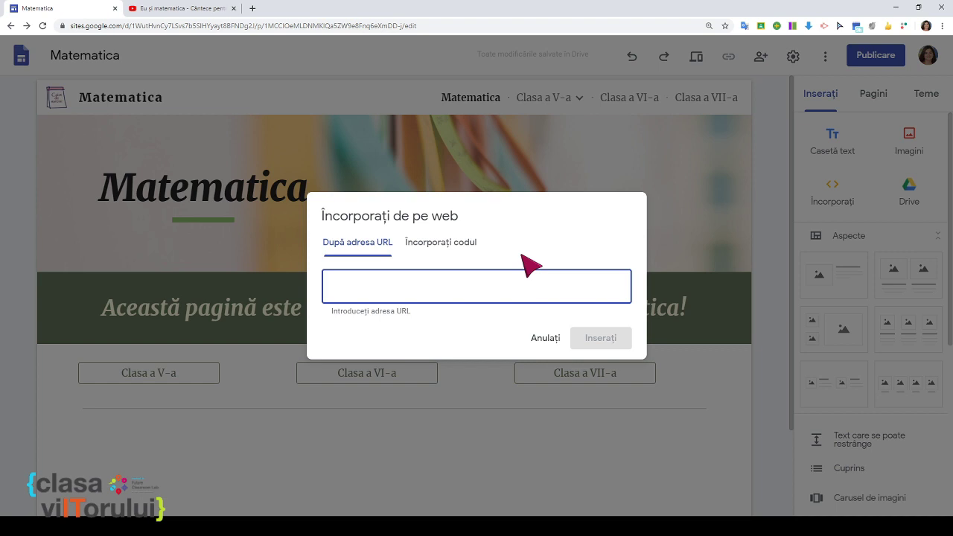
key("ctrl+v")
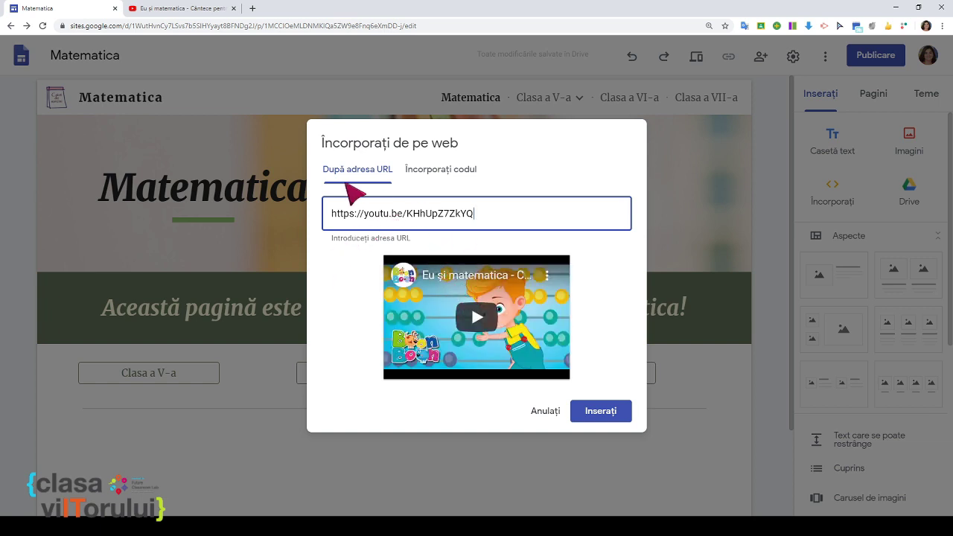
left_click(599, 412)
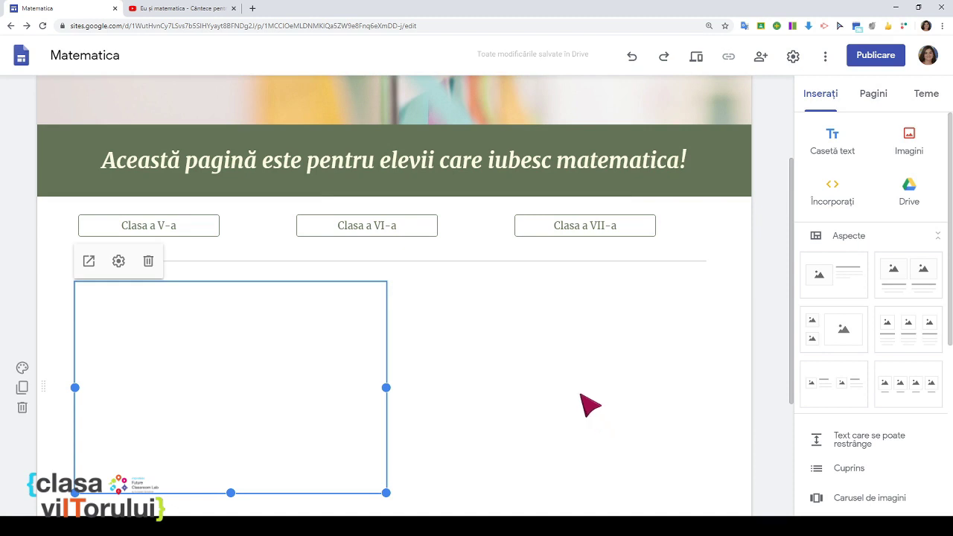
- Move the embedded video to the horizontal centre of the home page, below the separator line
scroll(563, 372, "down", 2)
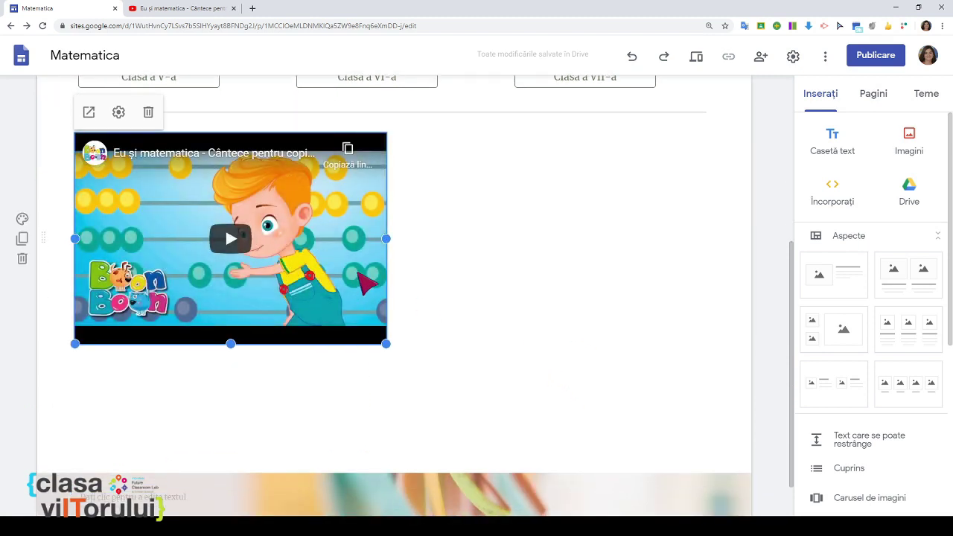
scroll(365, 281, "up", 2)
left_click_drag(305, 383, 417, 369)
scroll(636, 370, "down", 3)
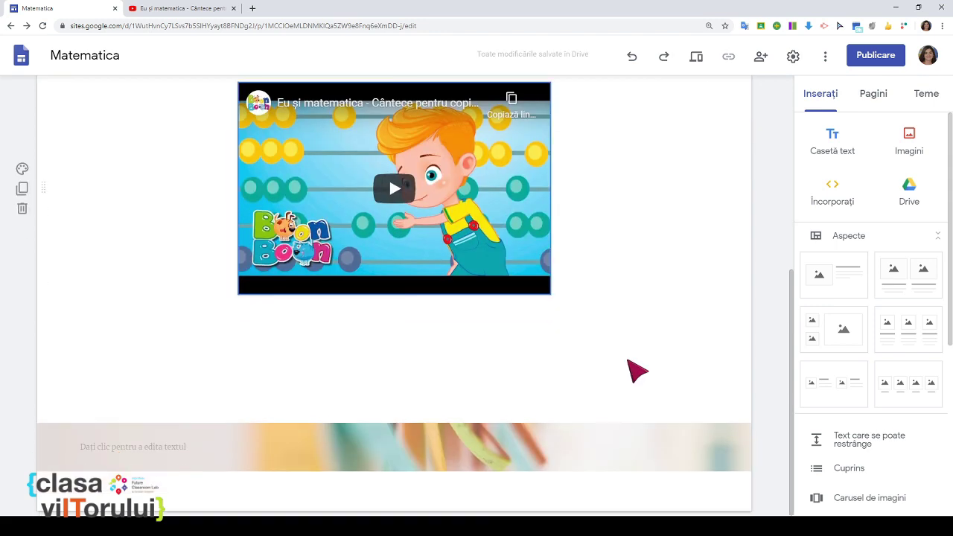
scroll(637, 369, "up", 4)
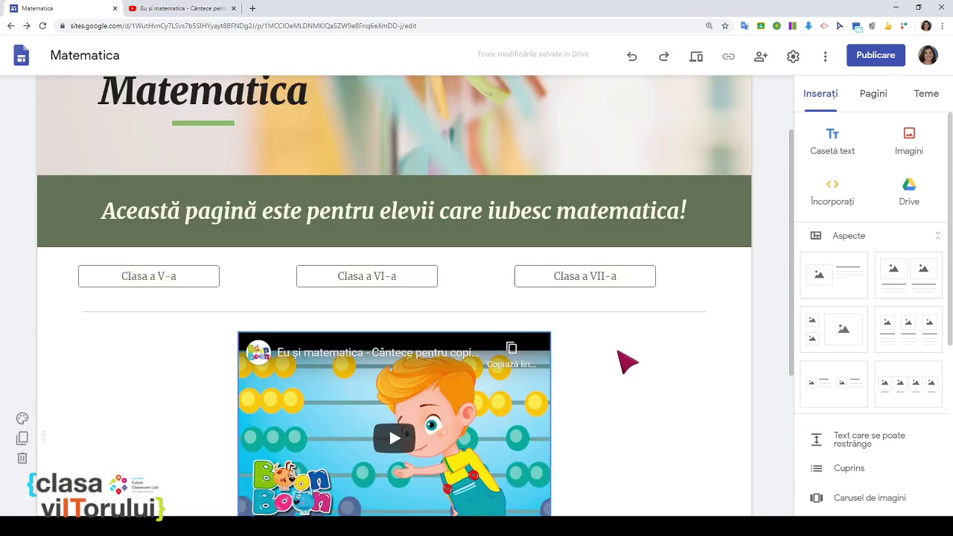
scroll(629, 365, "up", 2)
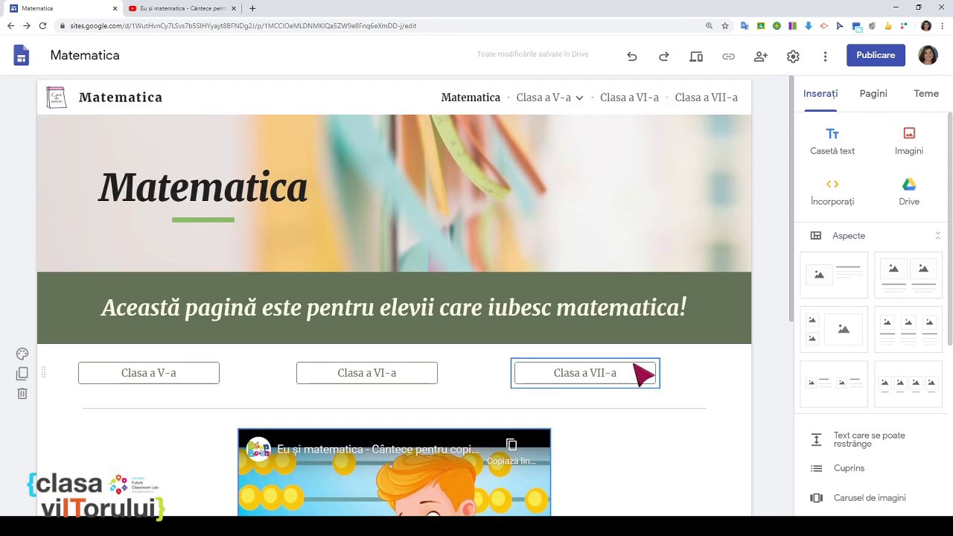
- Preview the home page with the embedded video and return to the editor
left_click(692, 64)
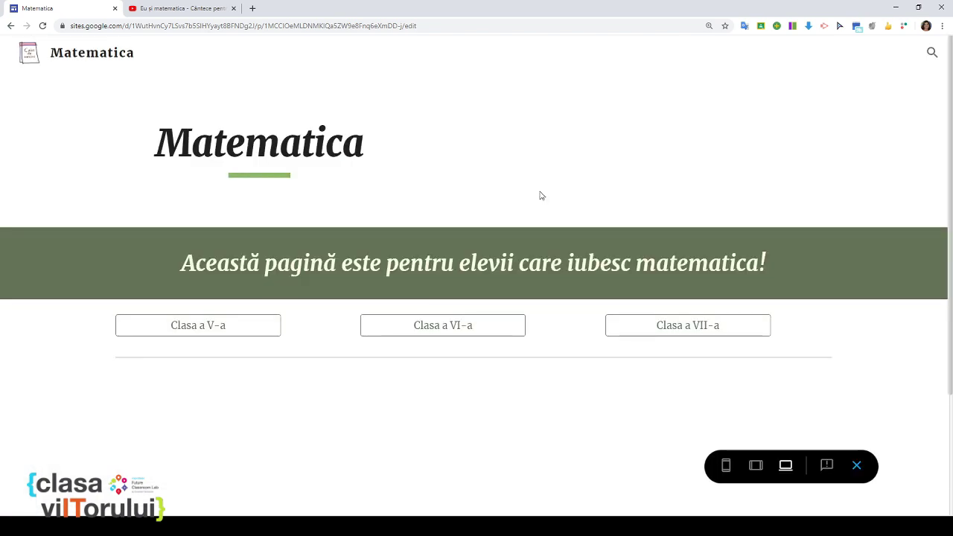
scroll(545, 198, "down", 2)
scroll(810, 357, "up", 2)
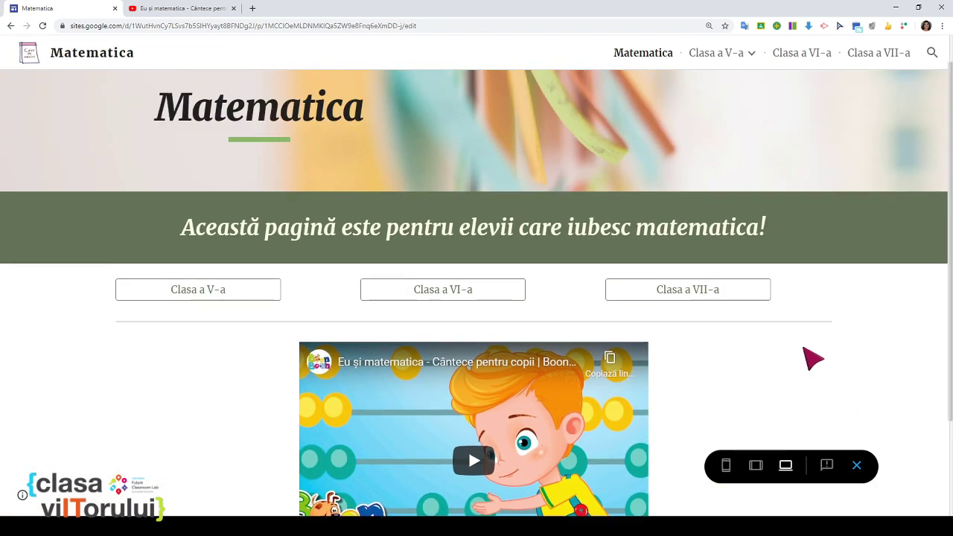
scroll(809, 355, "down", 2)
scroll(803, 347, "up", 2)
scroll(803, 344, "down", 1)
scroll(800, 341, "down", 1)
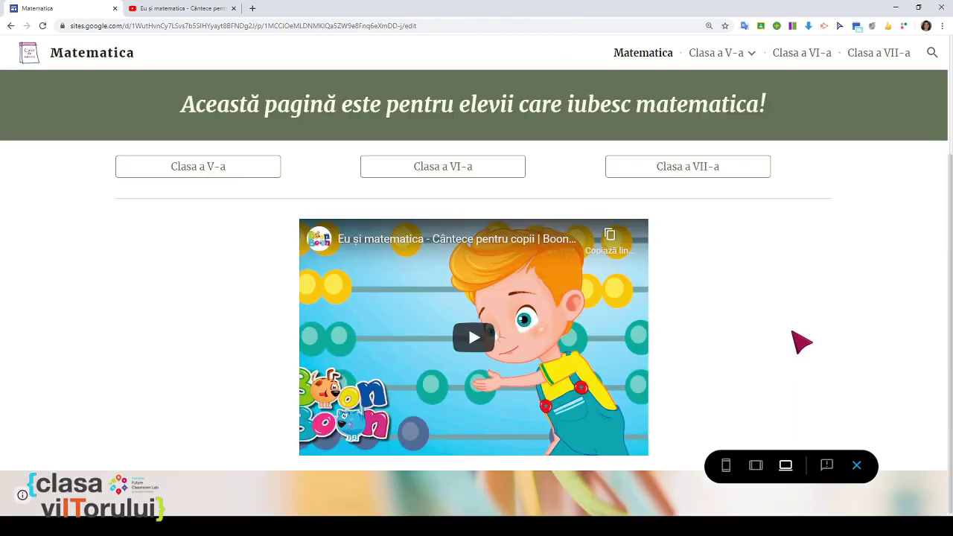
scroll(799, 340, "up", 3)
left_click(856, 467)
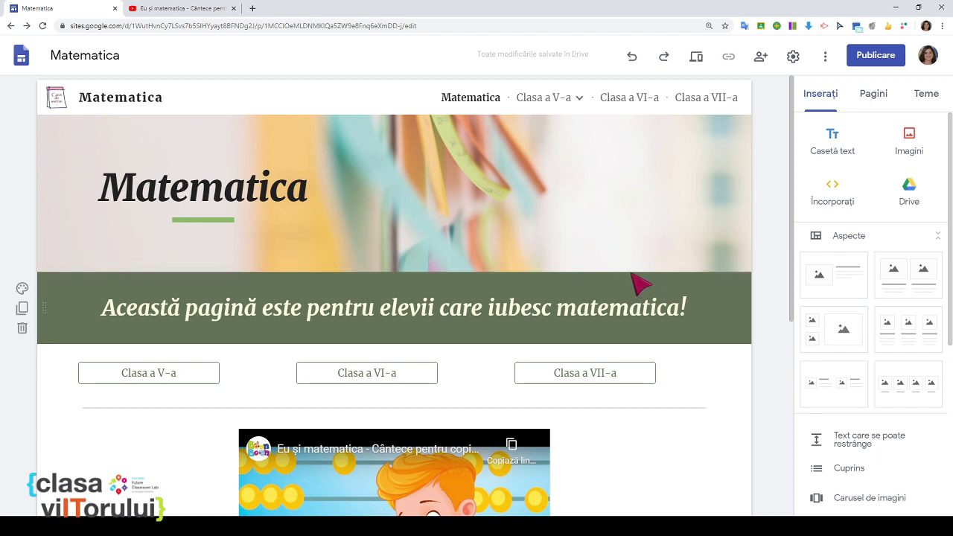
- Open the Clasa a V-a page and change its header image to the gallery photo of colourful paper notes
left_click(549, 108)
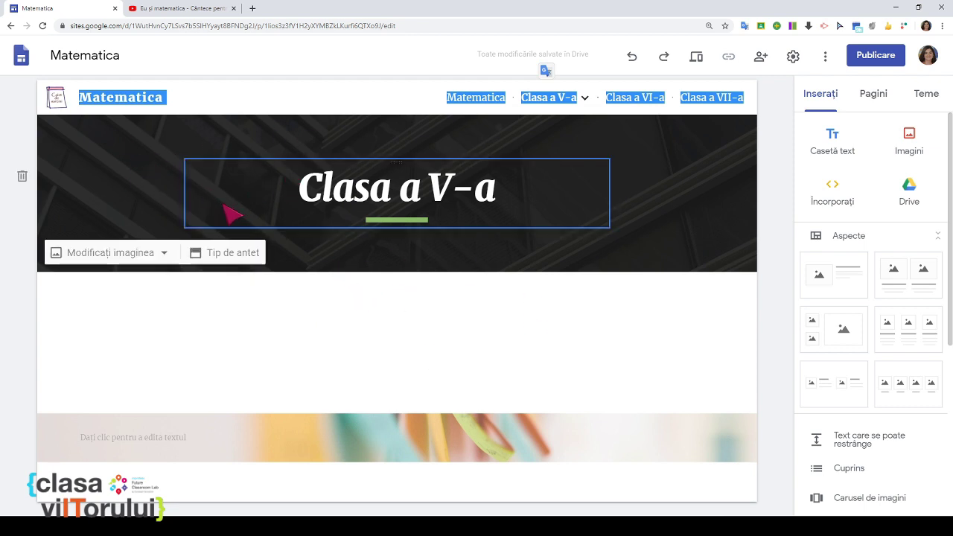
left_click(163, 252)
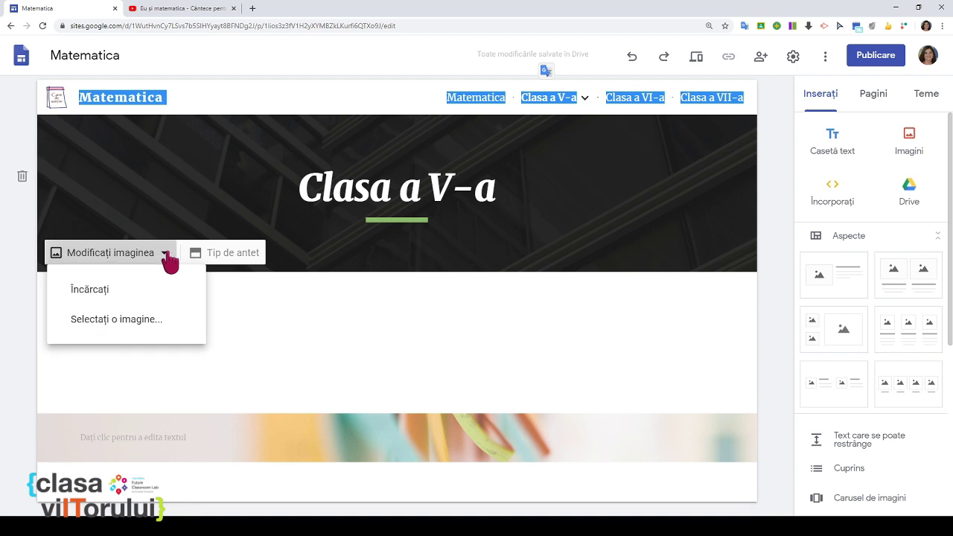
left_click(149, 328)
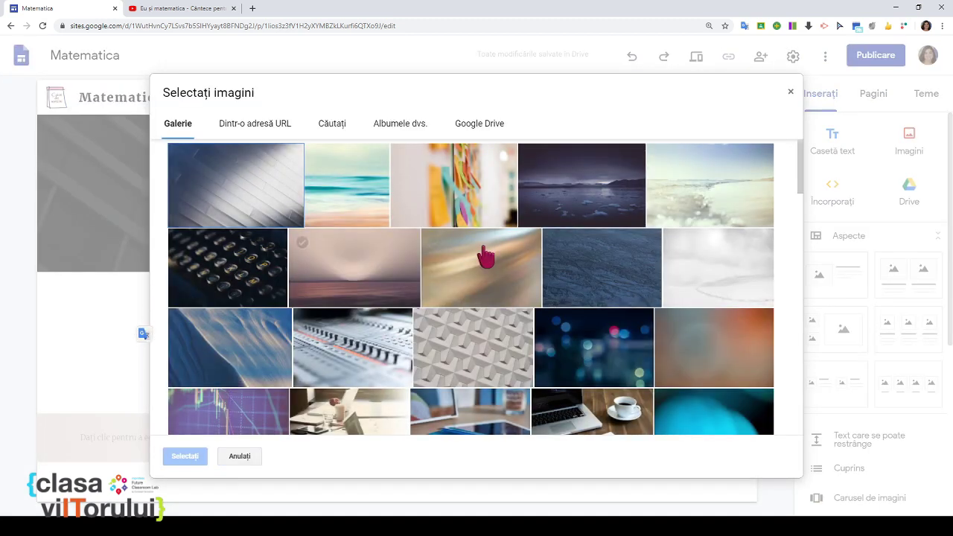
left_click(476, 190)
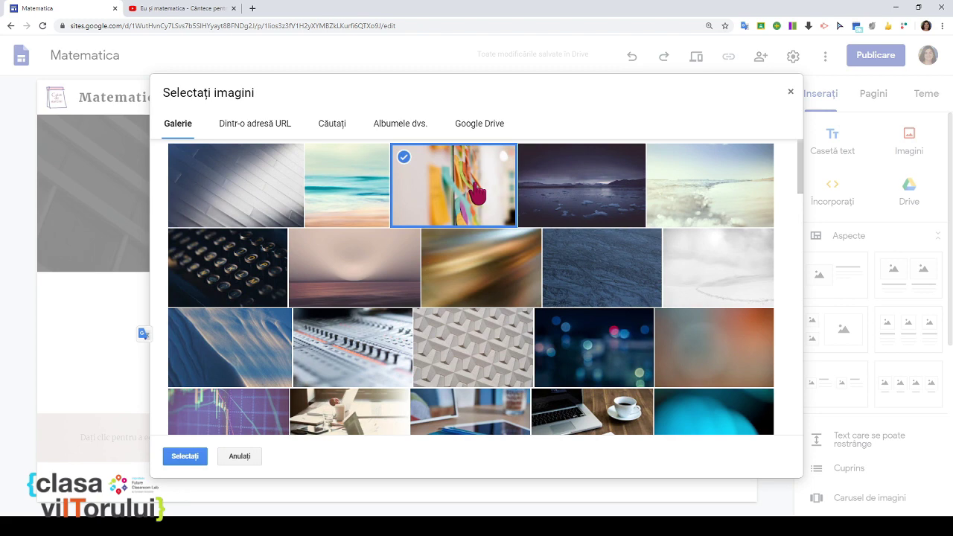
left_click(195, 457)
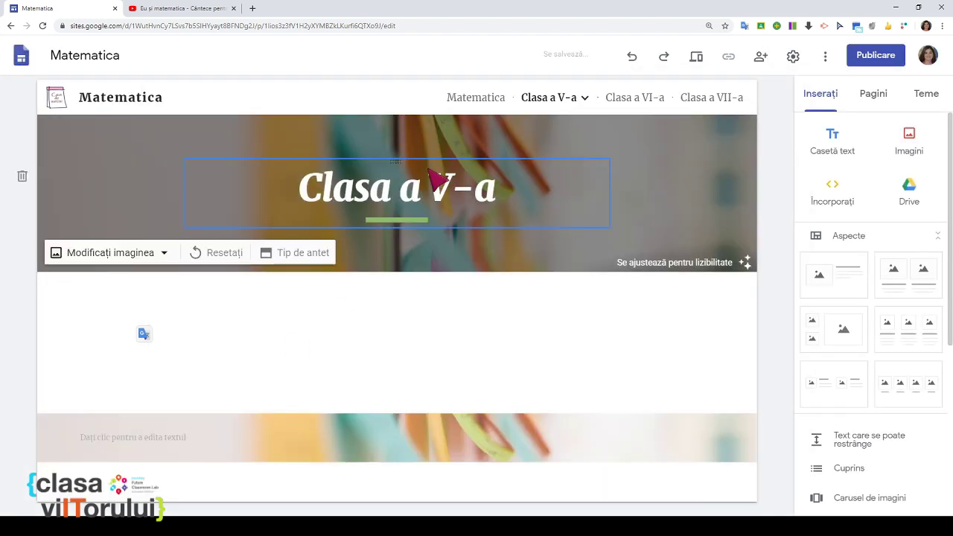
- Try to narrow the Clasa a V-a title box in the page header, and reload the document
left_click(596, 195)
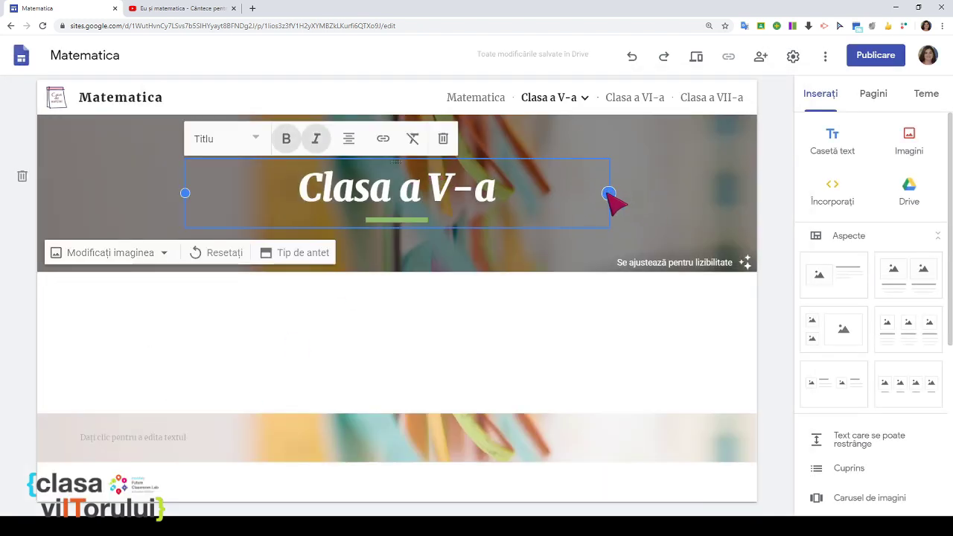
left_click_drag(611, 195, 385, 196)
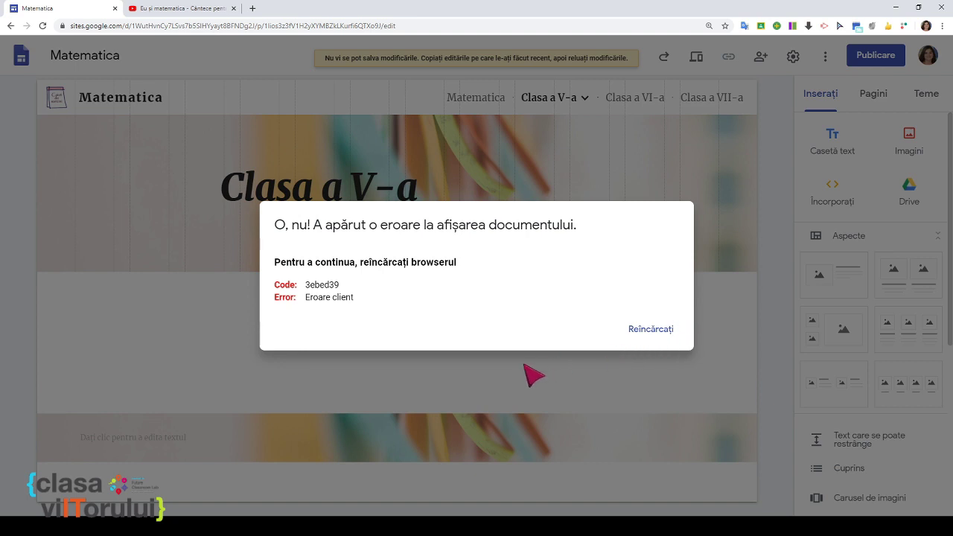
left_click(658, 329)
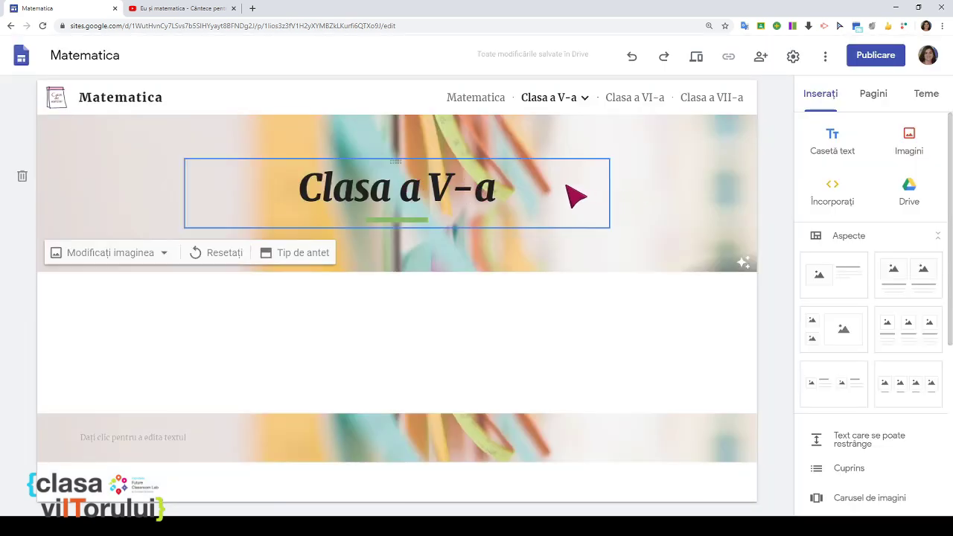
- Narrow the Clasa a V-a title box and move it toward the left side of the page header
left_click(574, 197)
left_click_drag(609, 194, 511, 195)
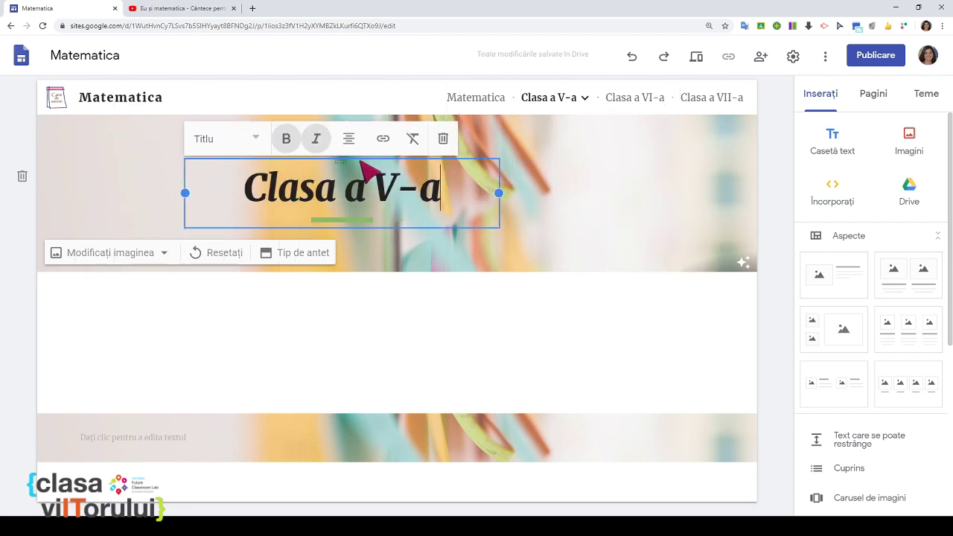
left_click_drag(342, 165, 173, 187)
left_click(308, 327)
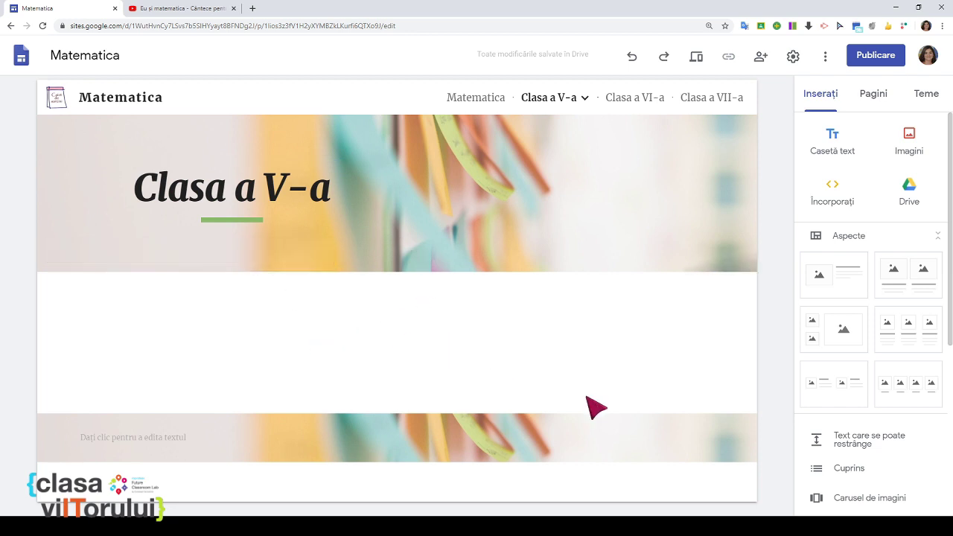
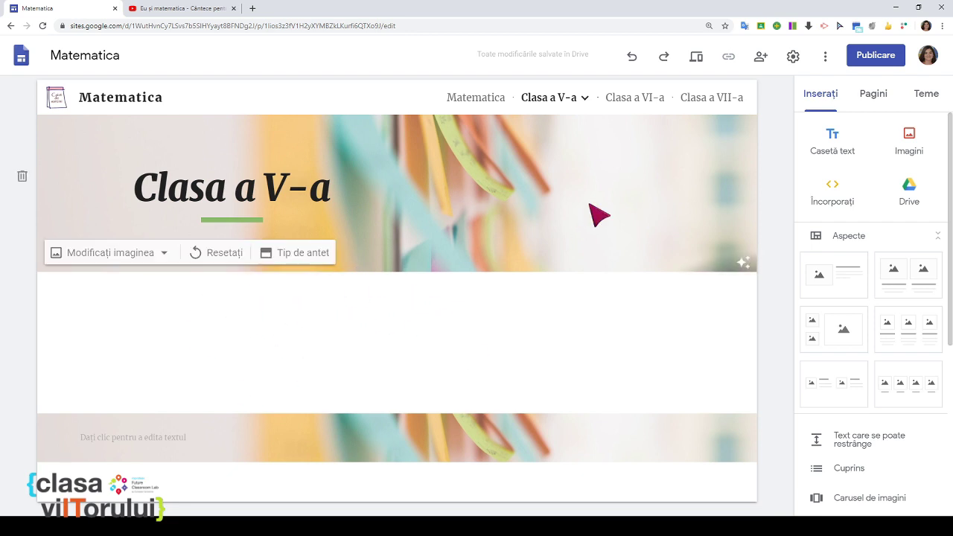
- Upload the hand-drawn number 1 card image below the Clasa a V-a header and shrink it to about half its width
left_click(910, 141)
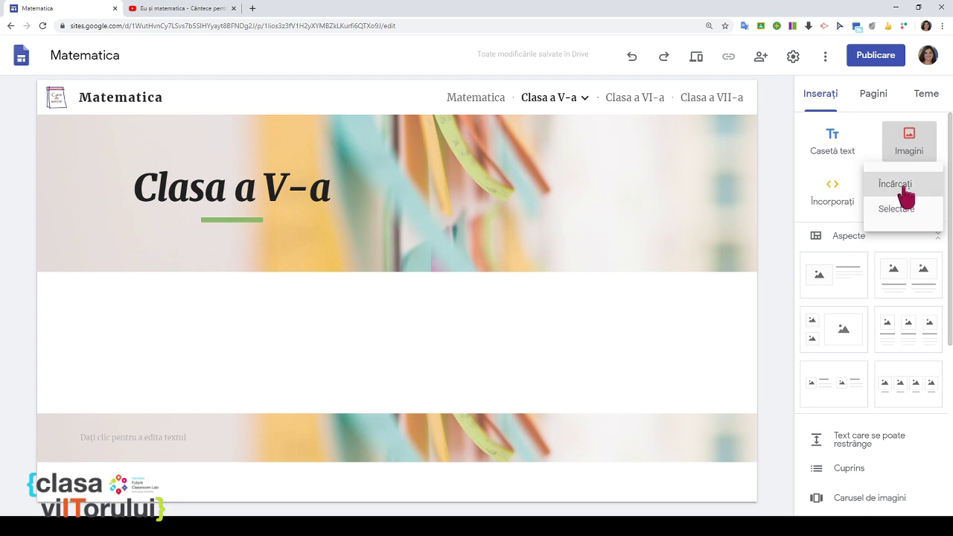
left_click(903, 189)
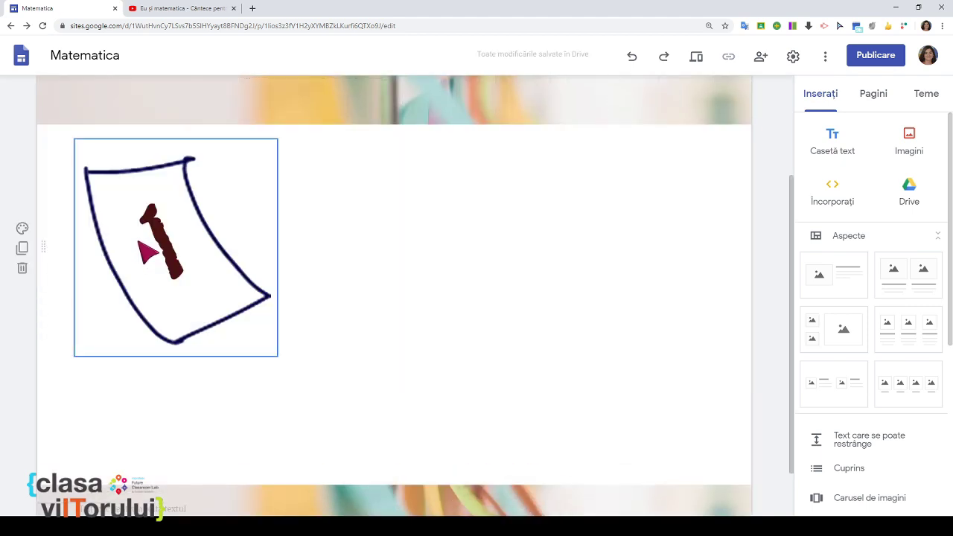
left_click(180, 281)
left_click_drag(77, 356, 128, 241)
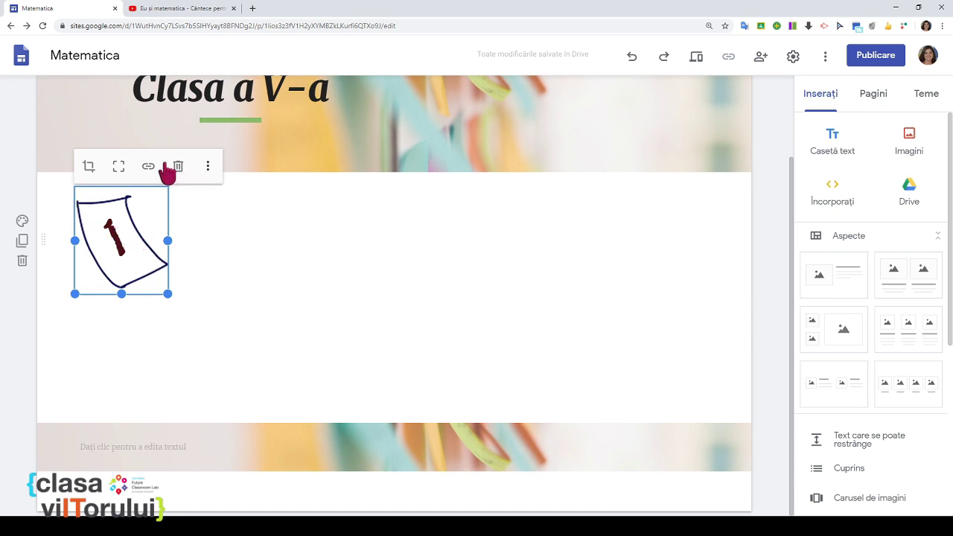
left_click(208, 167)
mouse_move(211, 174)
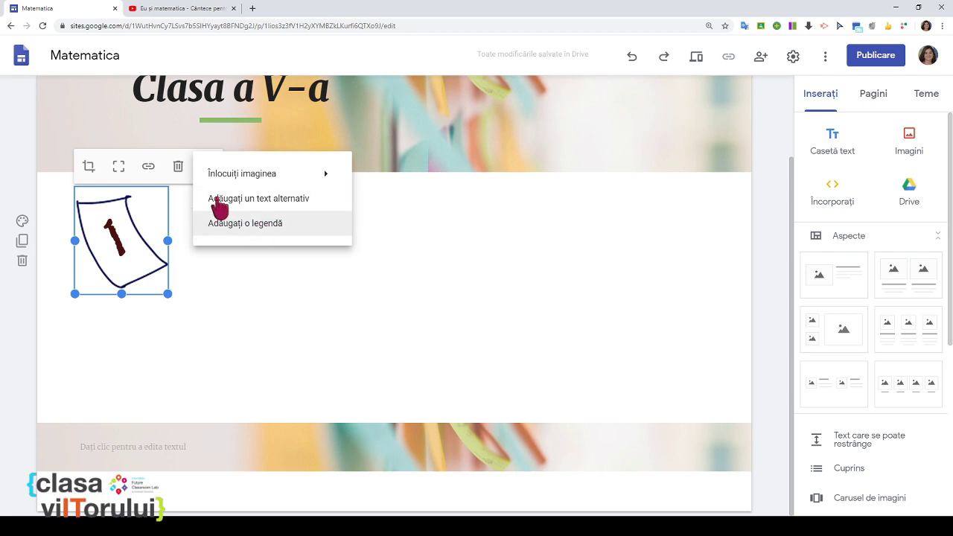
left_click(249, 338)
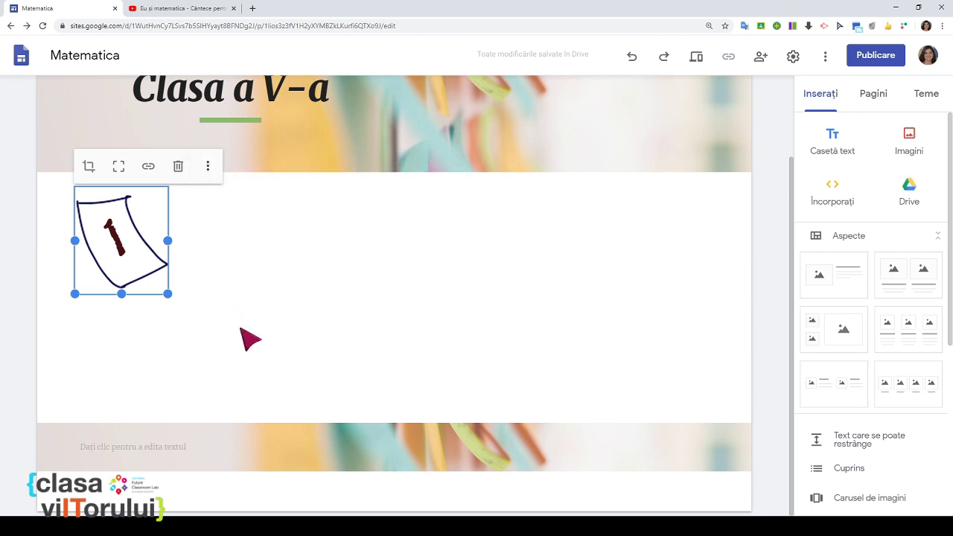
left_click(248, 338)
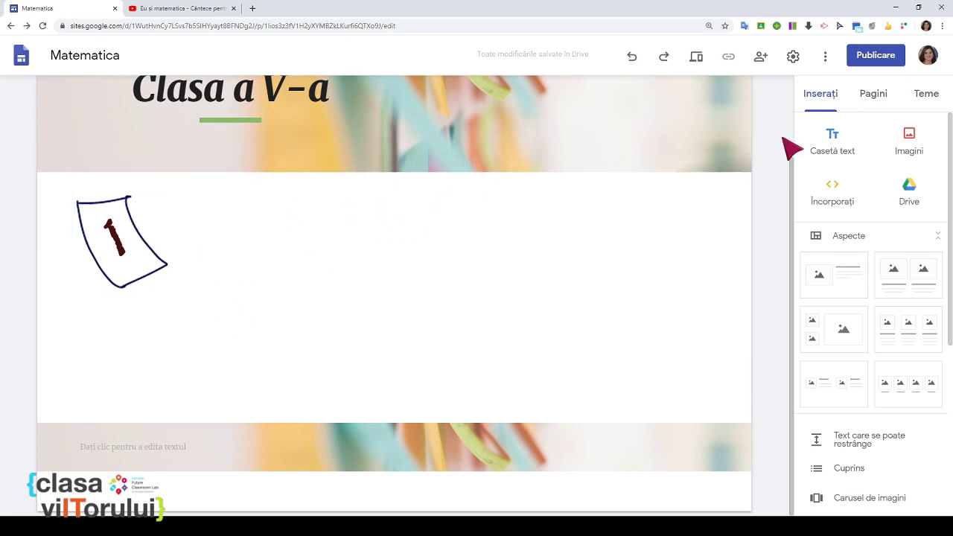
- Add a text box reading "Semestrul I" and place it beside the hand-drawn number 1 image
left_click(828, 148)
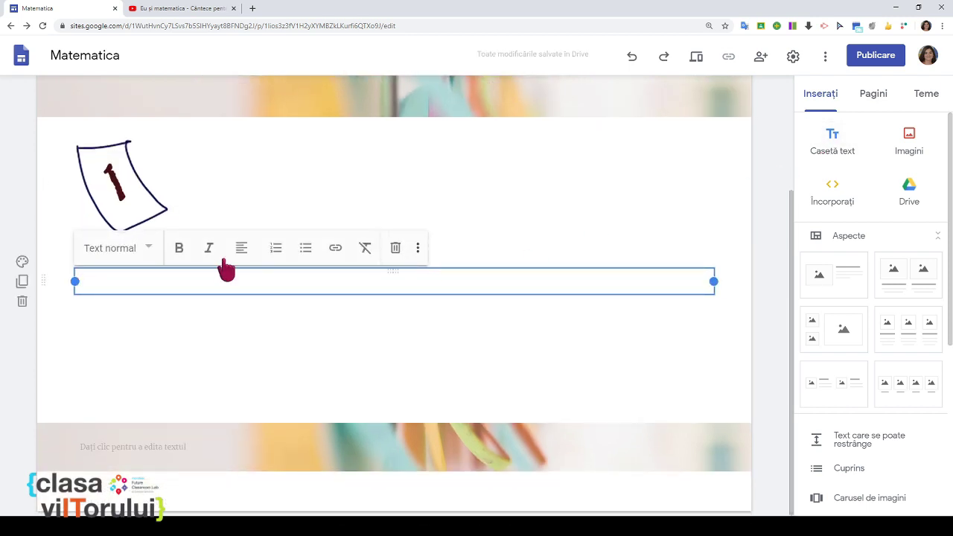
type("Semestr")
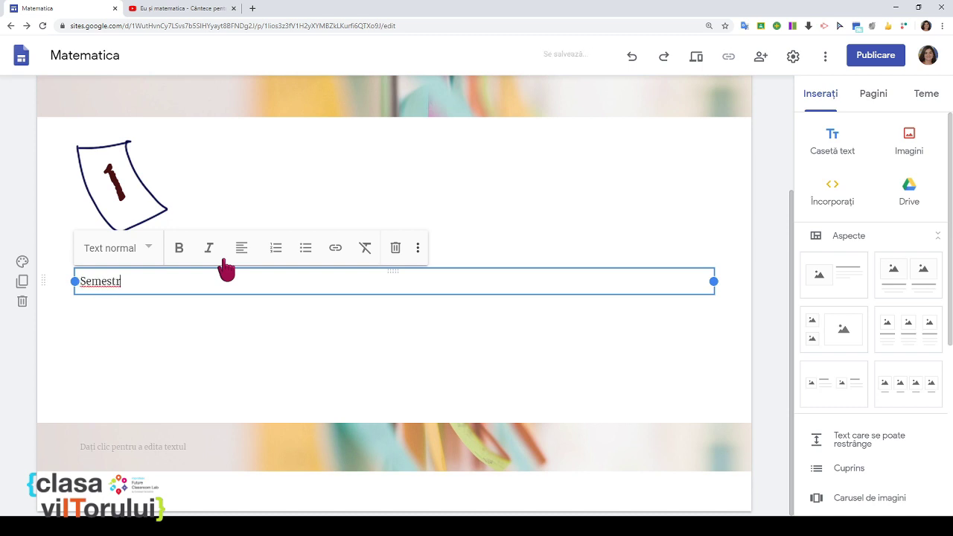
type("ul I")
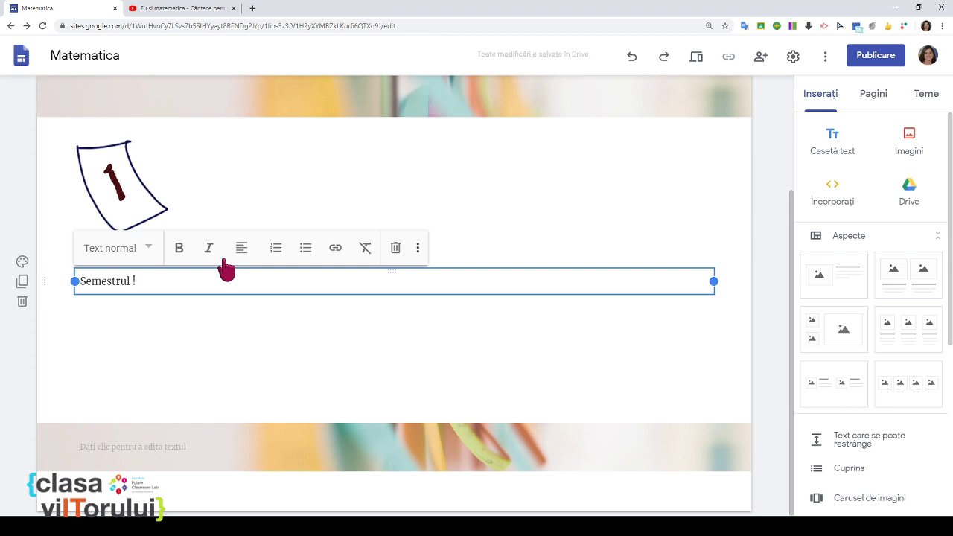
key("BackSpace")
type("I")
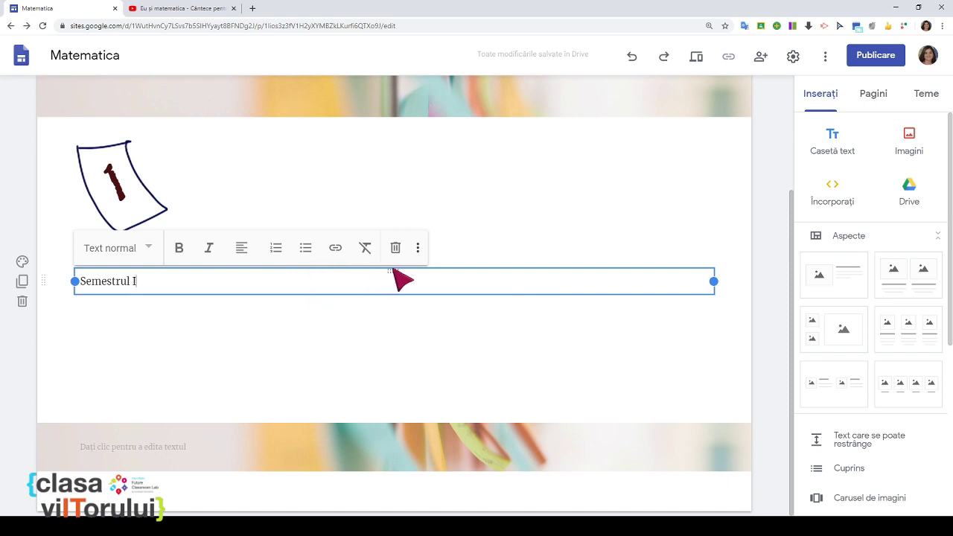
left_click_drag(400, 279, 379, 223)
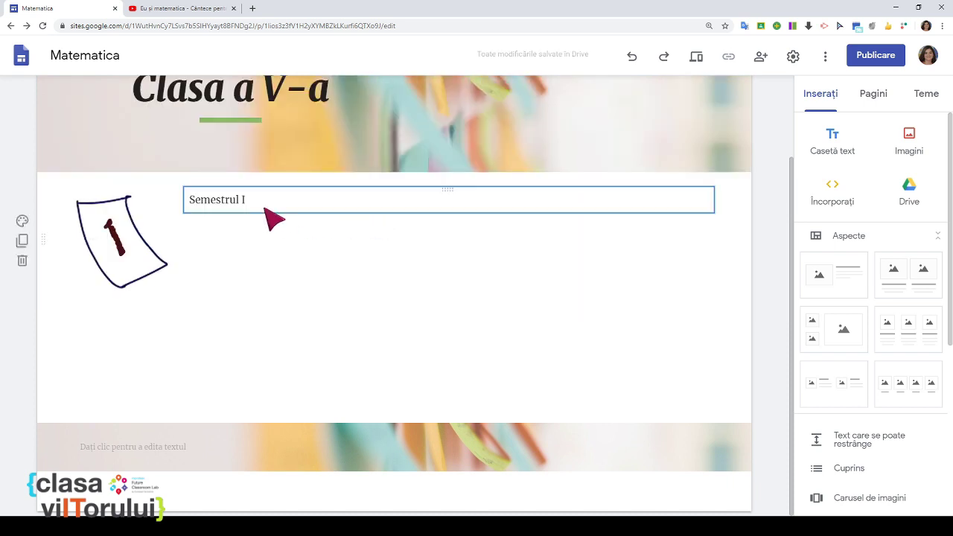
- Apply the large Titlu style to "Semestrul I" and narrow its text box to fit the heading
left_click(376, 198)
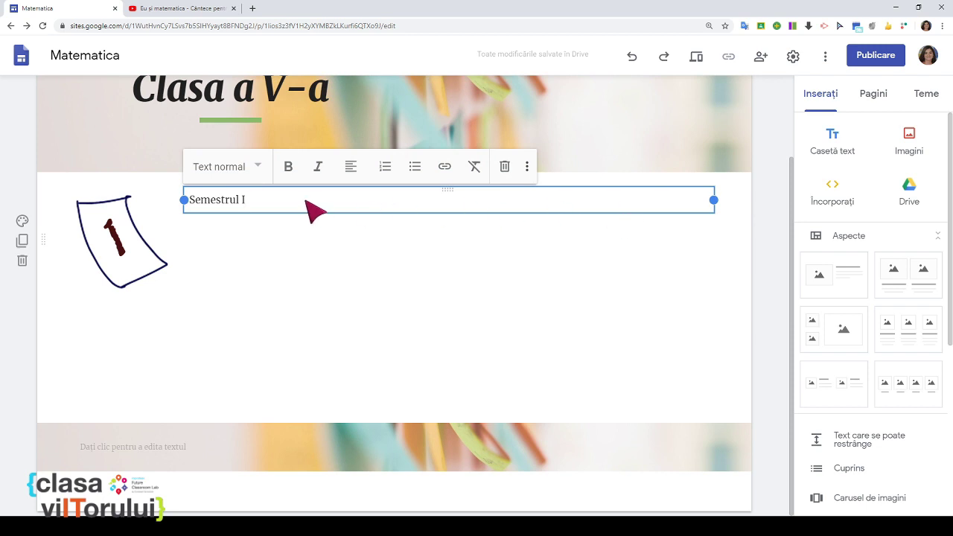
left_click(262, 168)
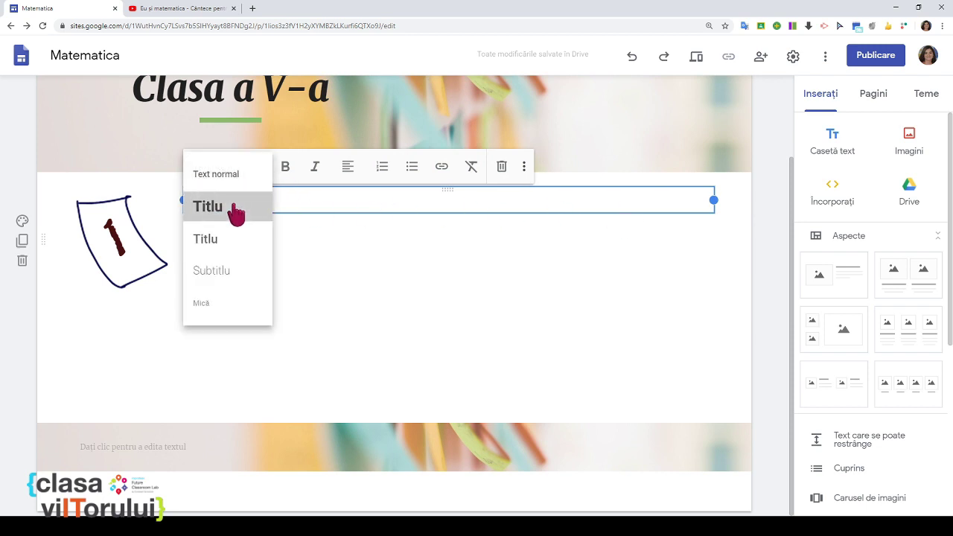
left_click(238, 206)
left_click_drag(716, 211, 332, 210)
left_click(534, 236)
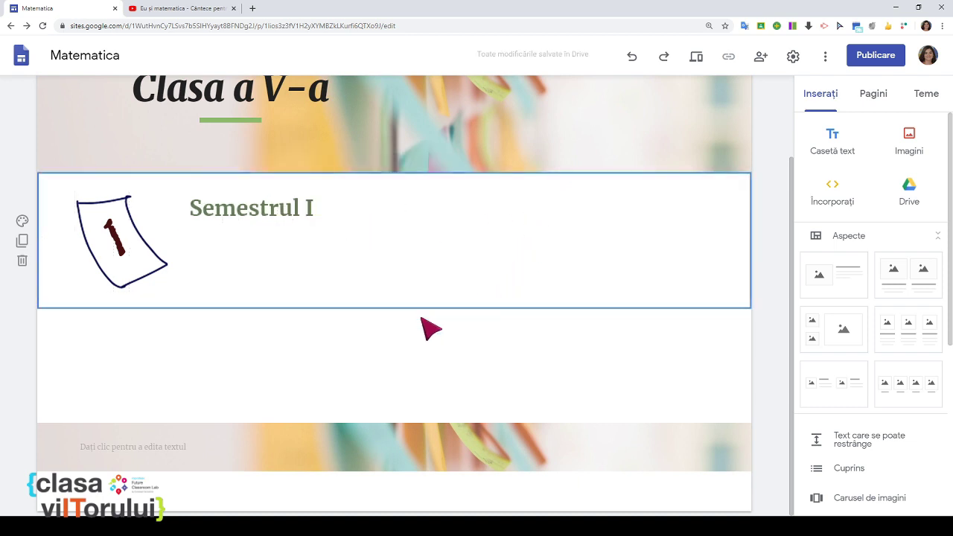
double_click(402, 348)
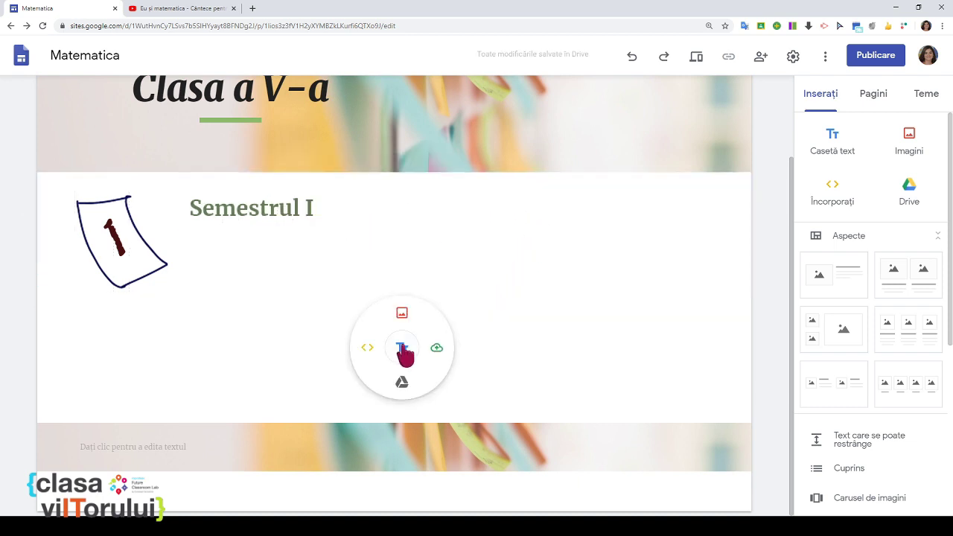
left_click(910, 145)
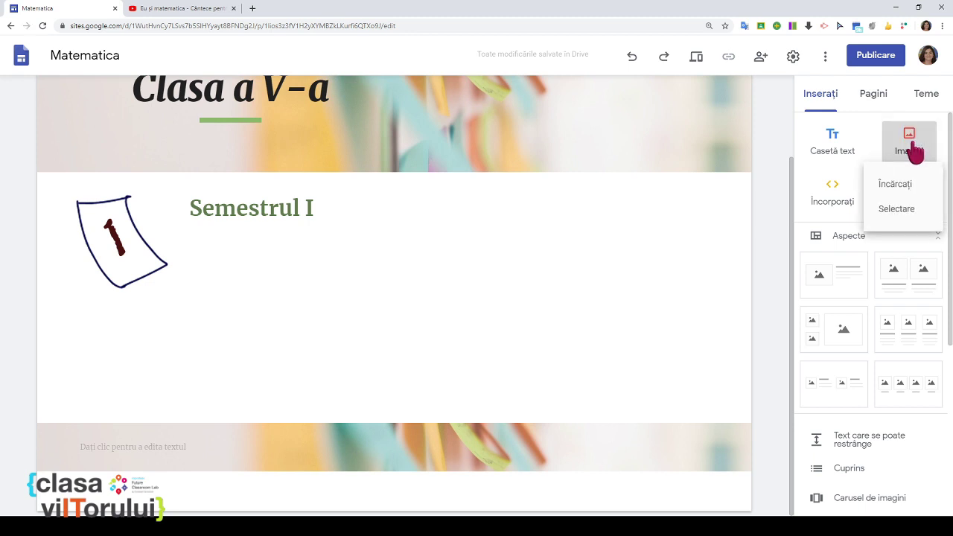
left_click(910, 186)
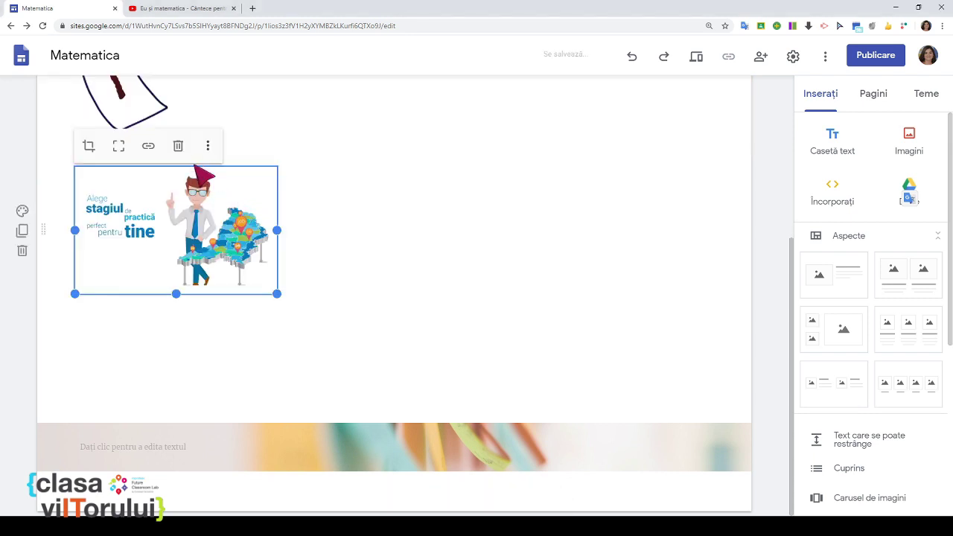
left_click(179, 145)
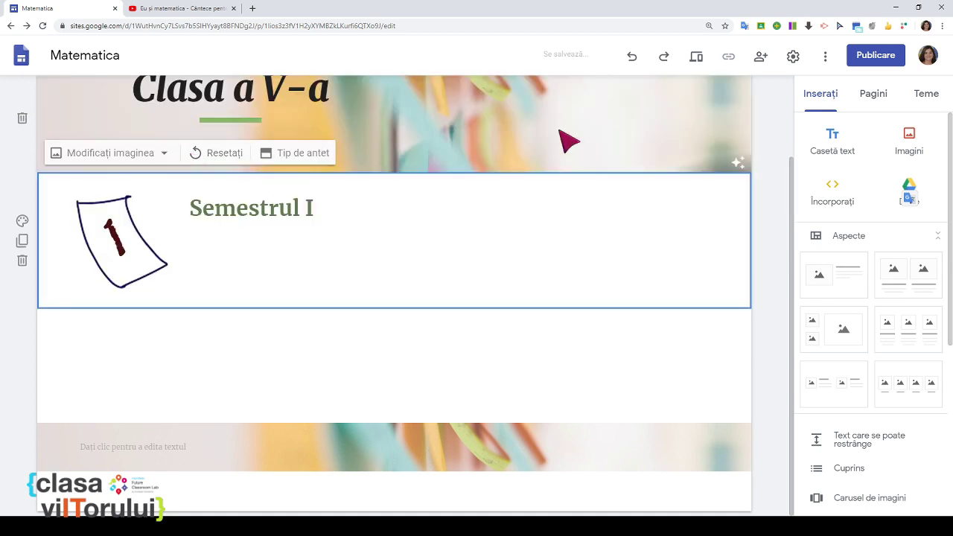
- Upload the hand-drawn number 2 image from the computer onto the page
left_click(913, 140)
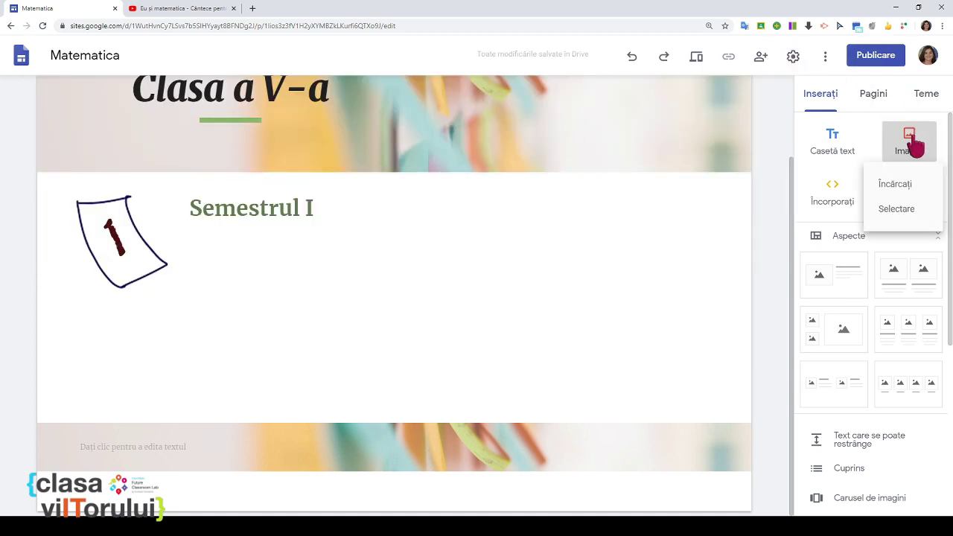
left_click(892, 186)
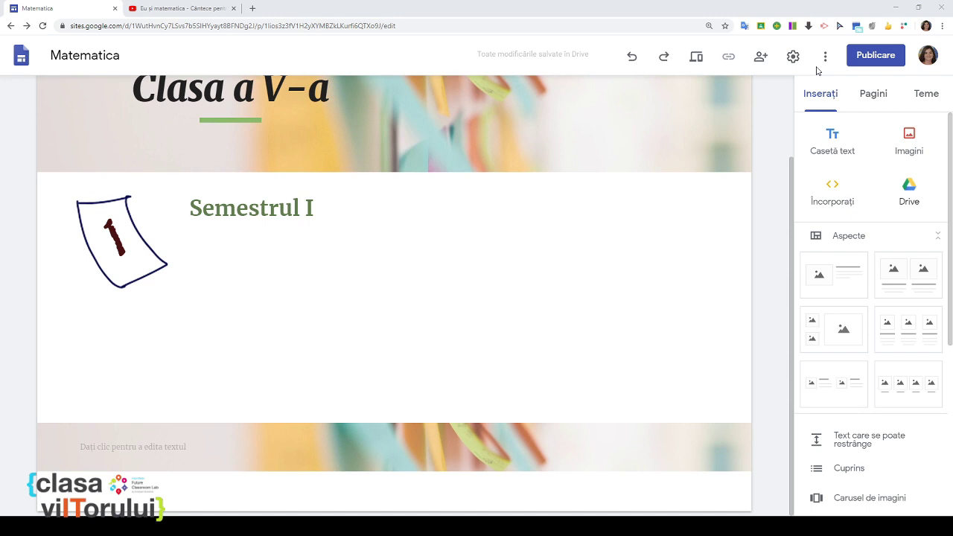
key("ctrl+v")
left_click_drag(186, 224, 273, 324)
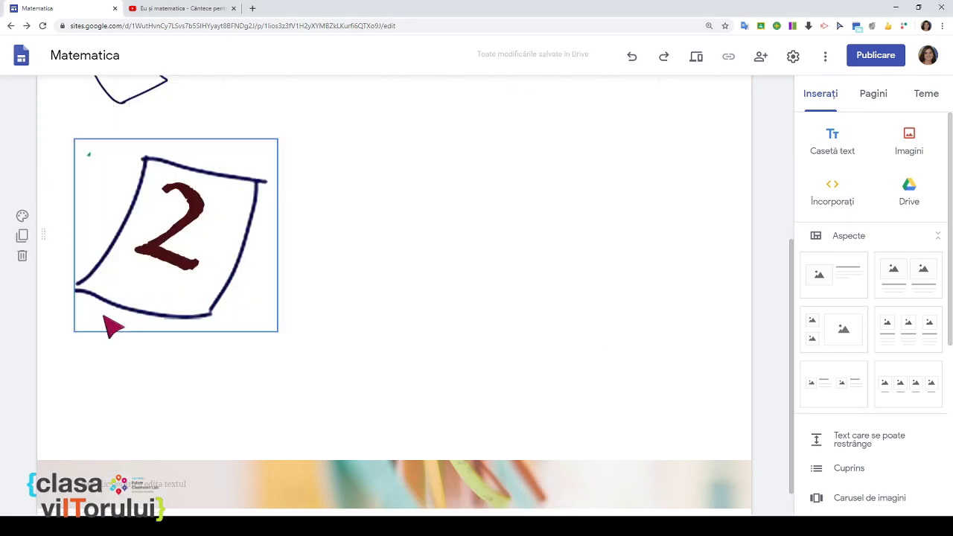
- Shrink the number 2 image to about the size of the number 1 image and place it beside the "Semestrul I" heading
left_click(251, 369)
left_click(160, 297)
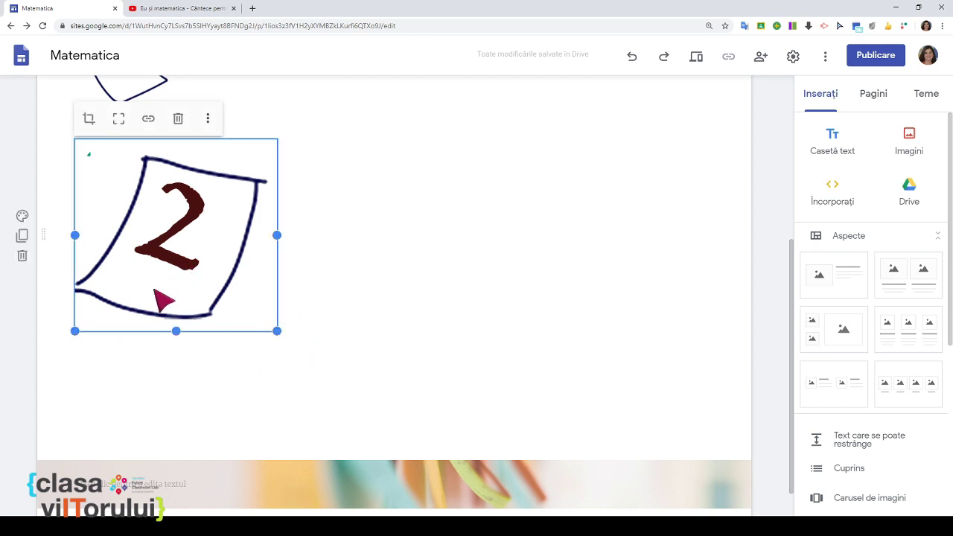
left_click_drag(75, 331, 184, 293)
left_click_drag(195, 242, 365, 304)
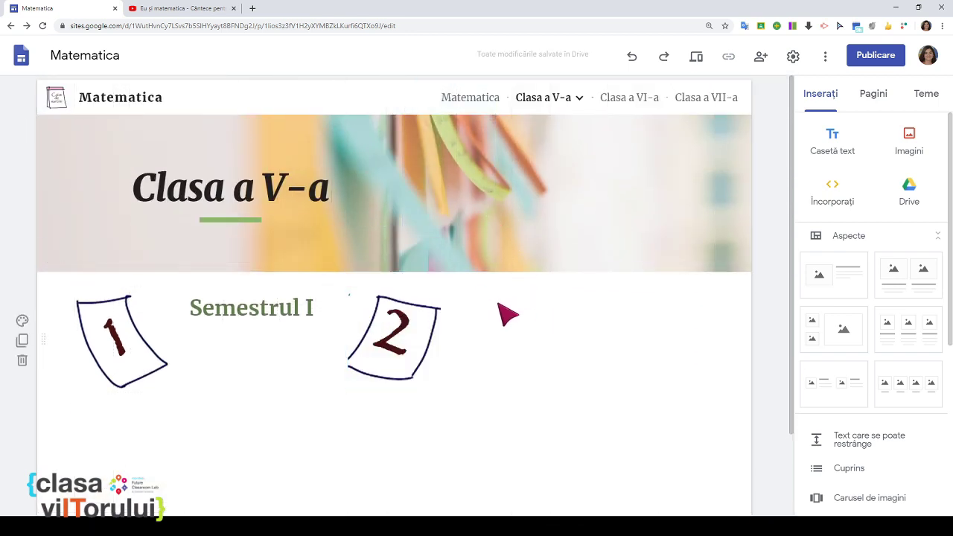
left_click(273, 311)
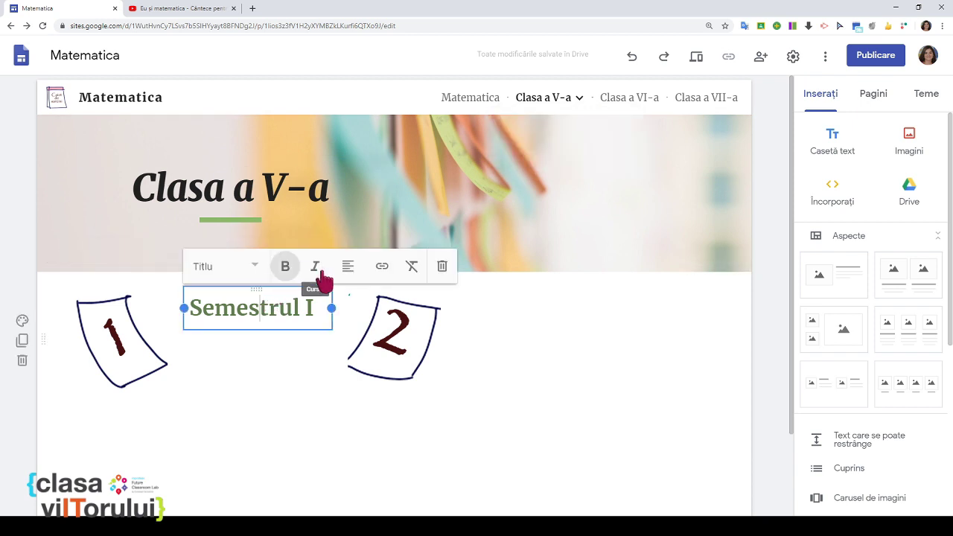
type("https://youtu.be/KHhUpZ7ZkYQ")
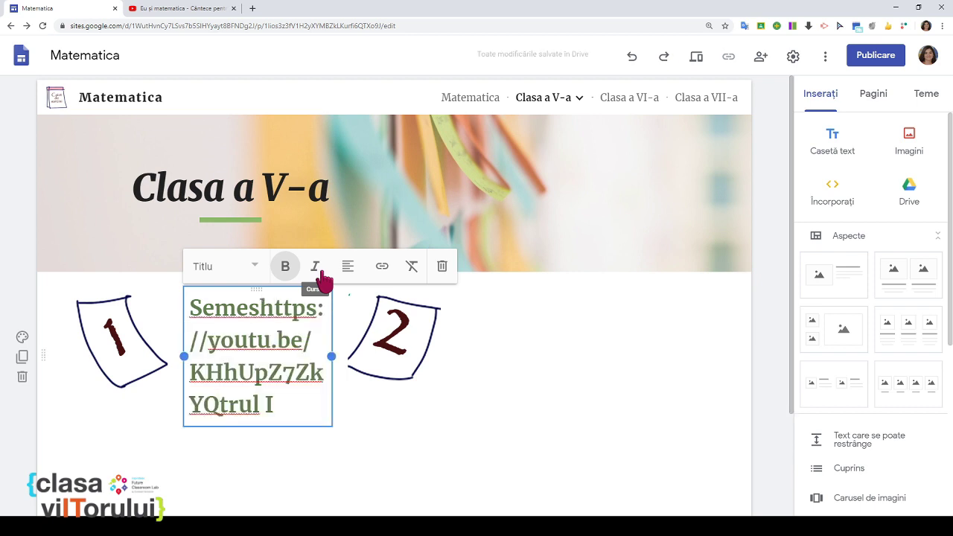
left_click_drag(274, 404, 190, 341)
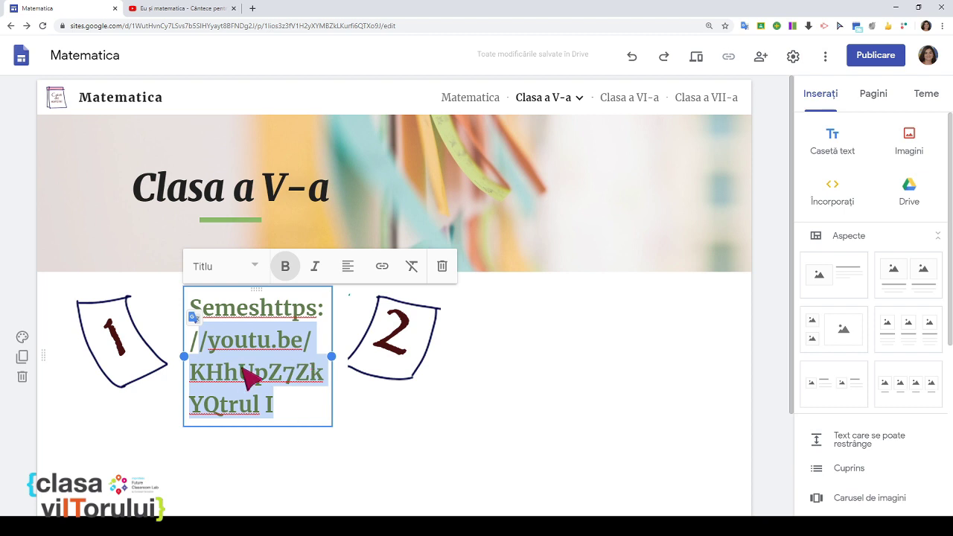
left_click(642, 59)
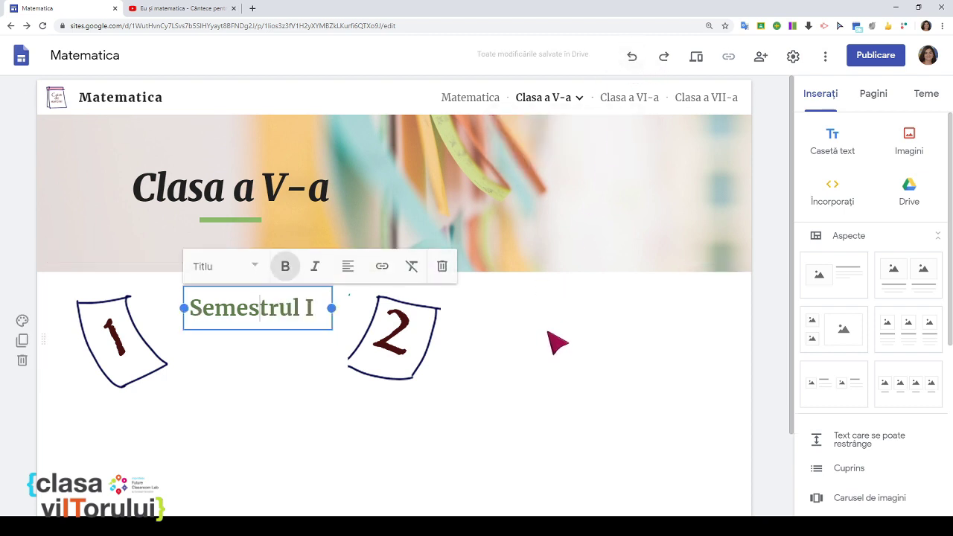
- Add a "Semestrul II" text box in the large Titlu style and place it beside the number 2 image
left_click(830, 143)
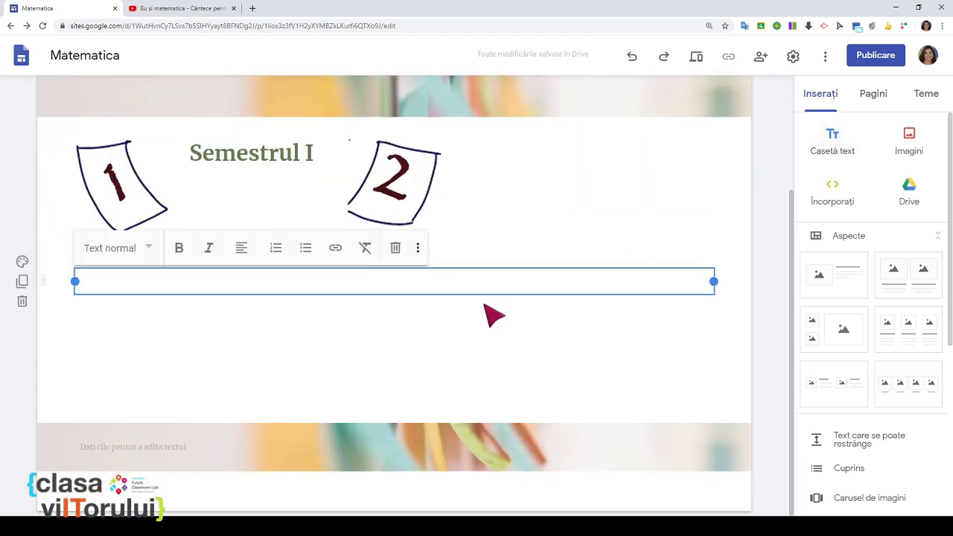
type("Semest")
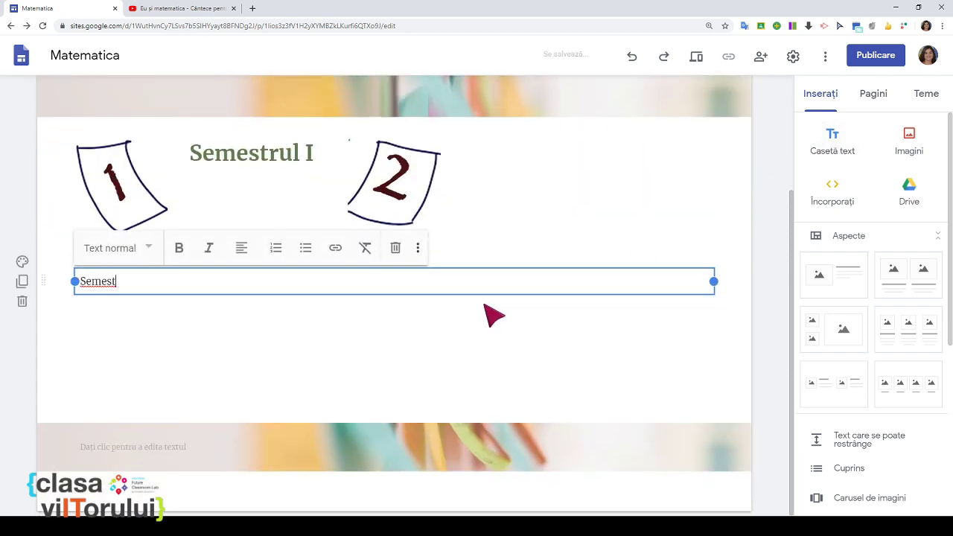
type("rul II")
left_click(149, 248)
left_click(125, 290)
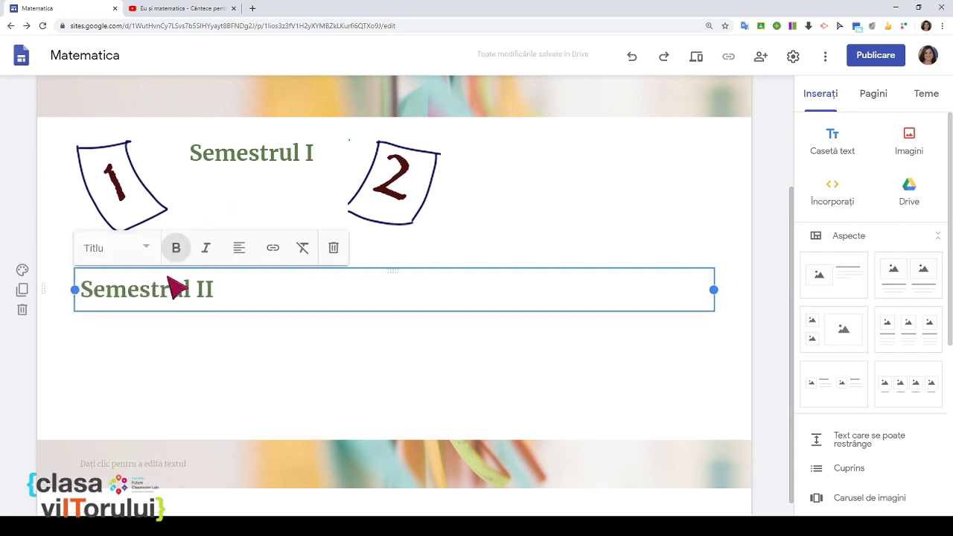
left_click_drag(393, 270, 551, 182)
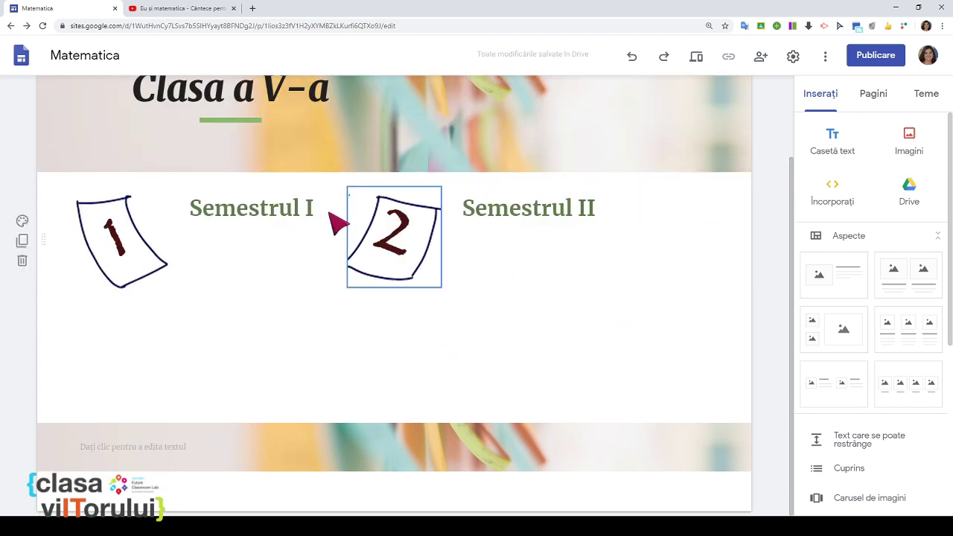
- Add a normal text box reading "Ce învățăm..." and place it directly under the "Semestrul I" heading
left_click(833, 149)
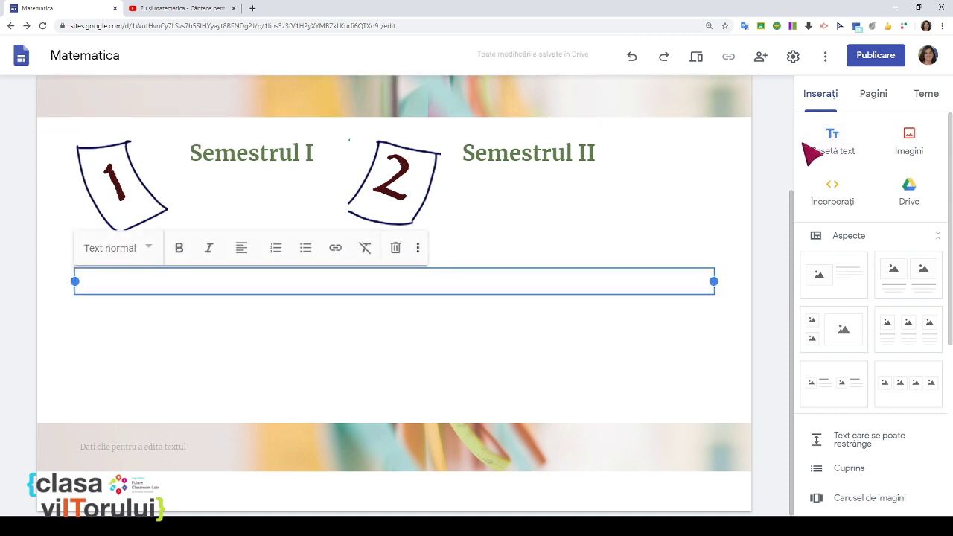
type("Ce învă")
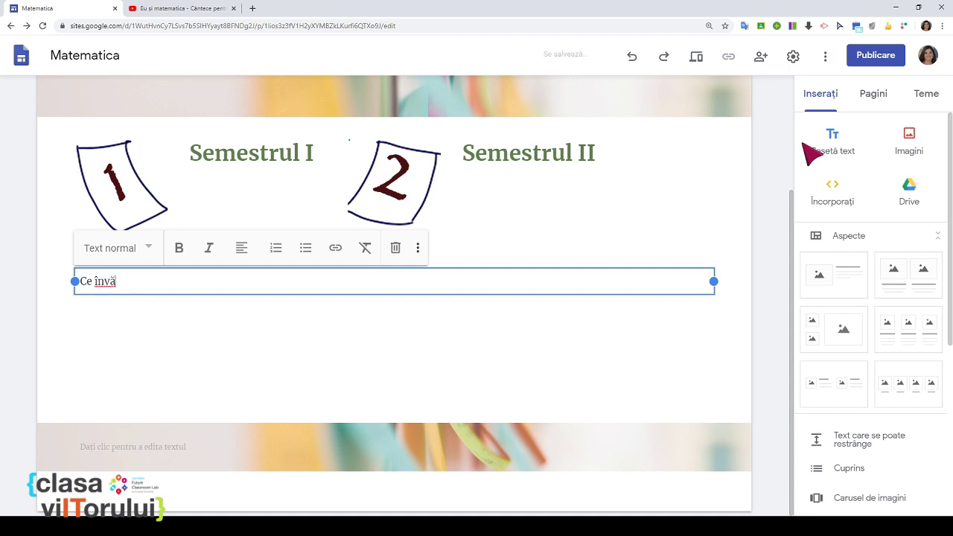
type("țăm...")
left_click(400, 334)
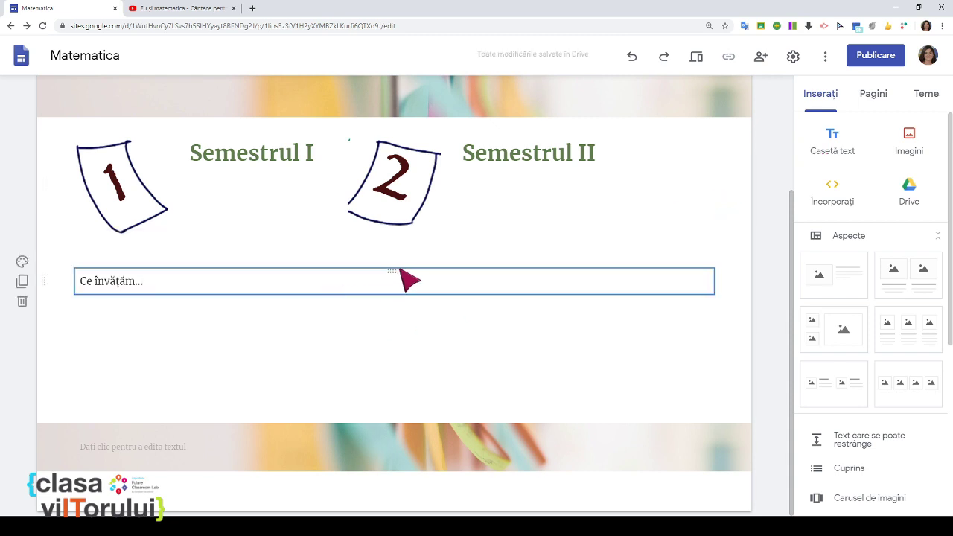
left_click_drag(400, 271, 283, 191)
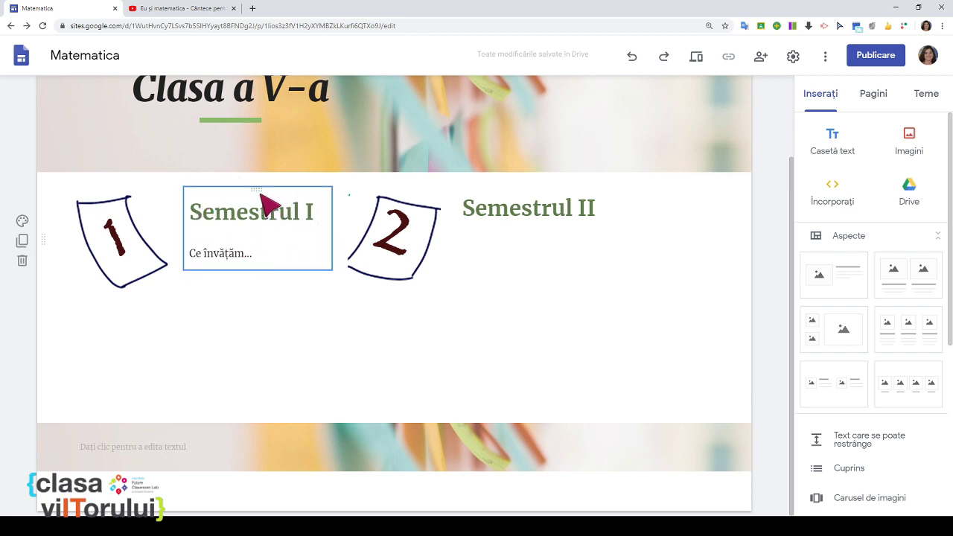
left_click_drag(261, 193, 276, 195)
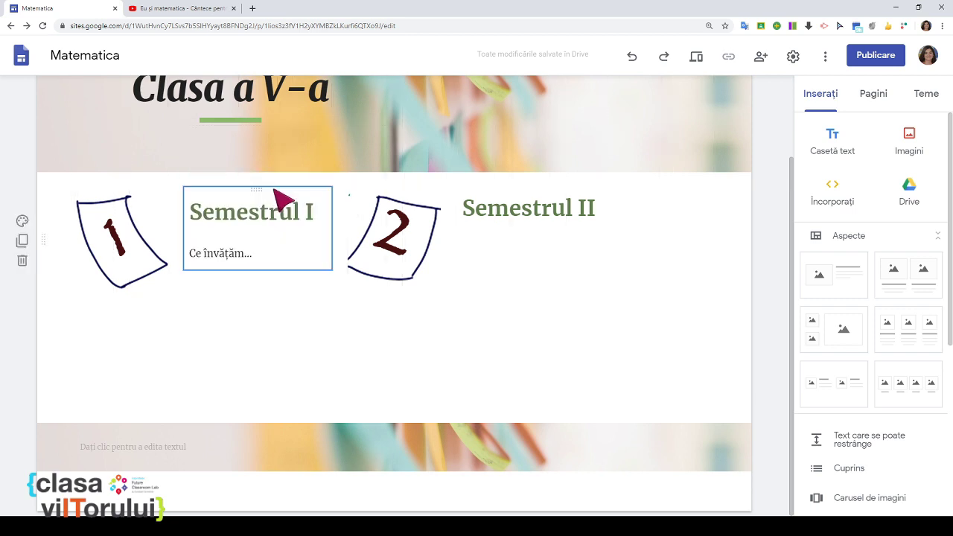
left_click(240, 253)
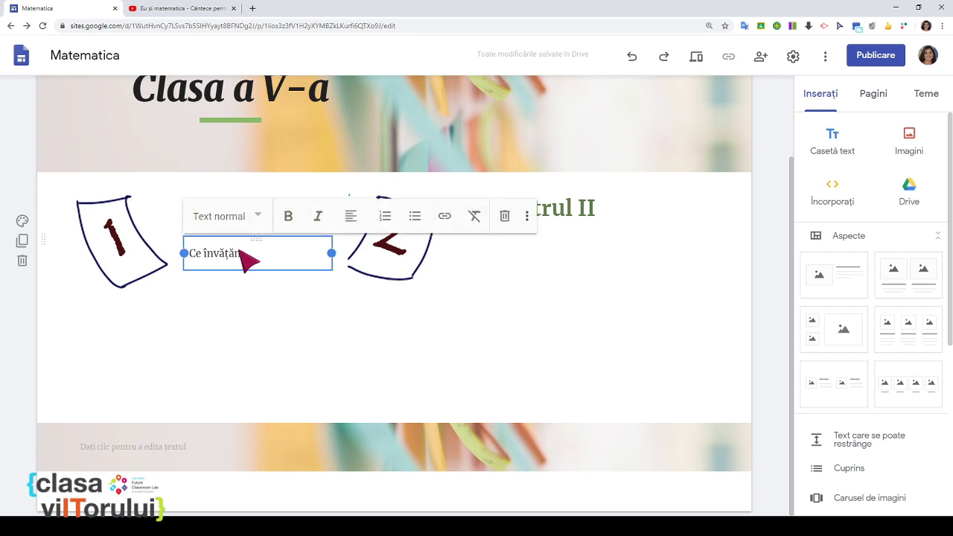
double_click(291, 327)
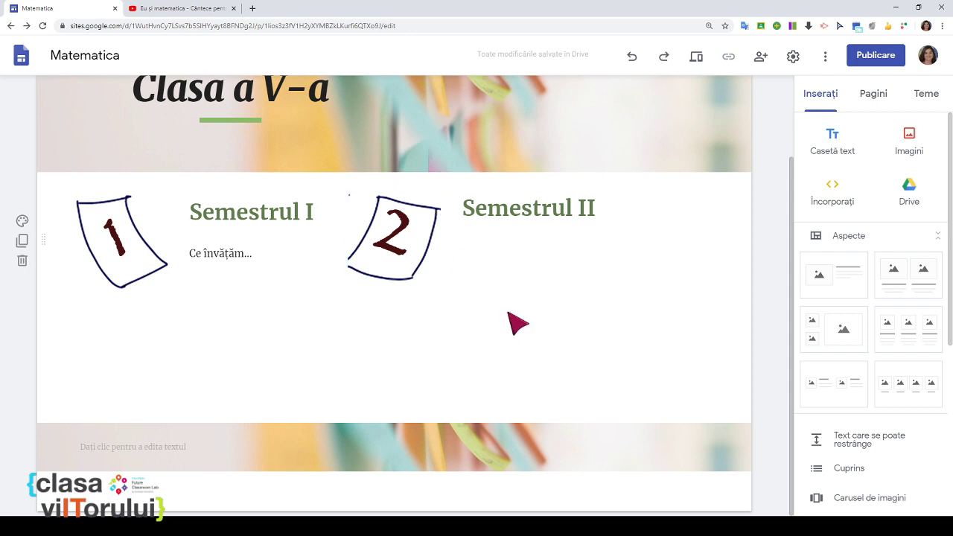
- Search Google Images for "matematica" in a new browser tab
left_click(251, 8)
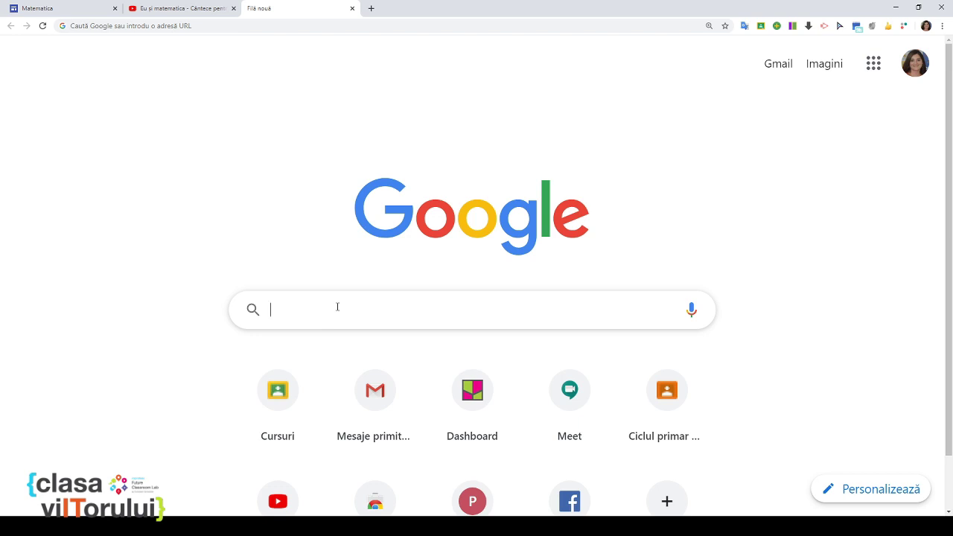
type("matema")
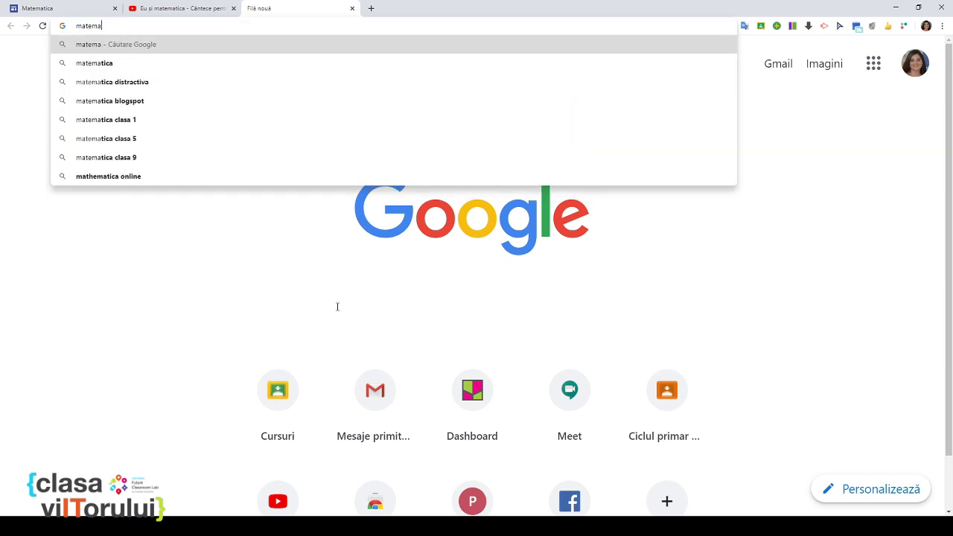
type("tica")
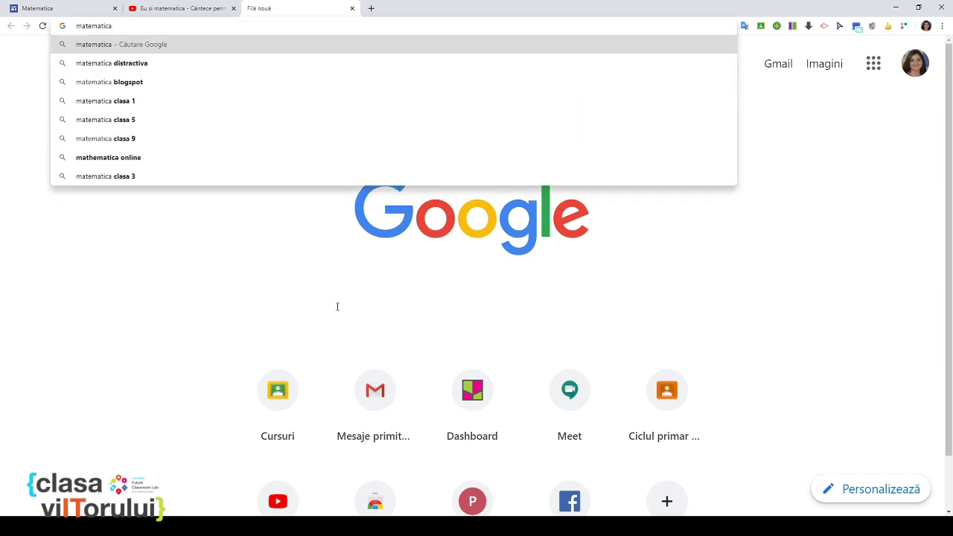
key("Return")
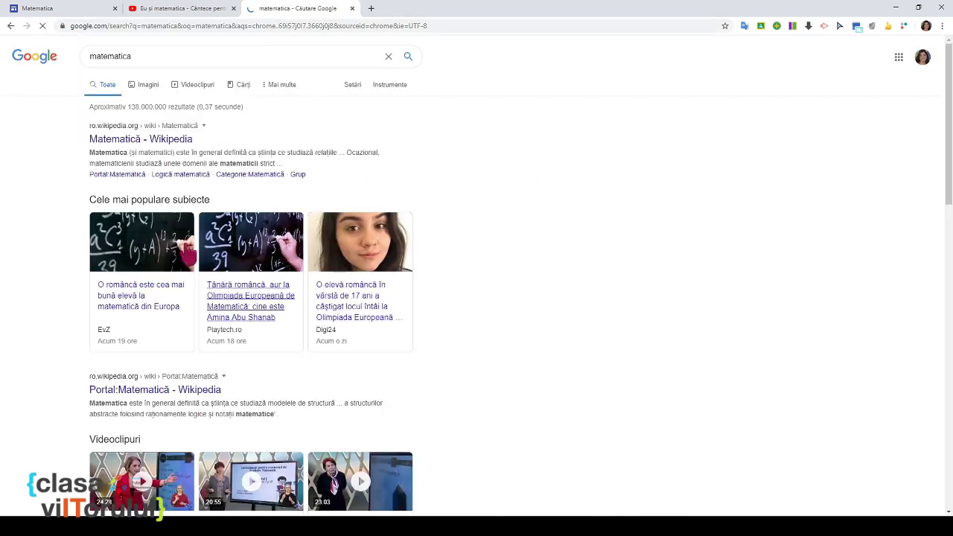
left_click(150, 89)
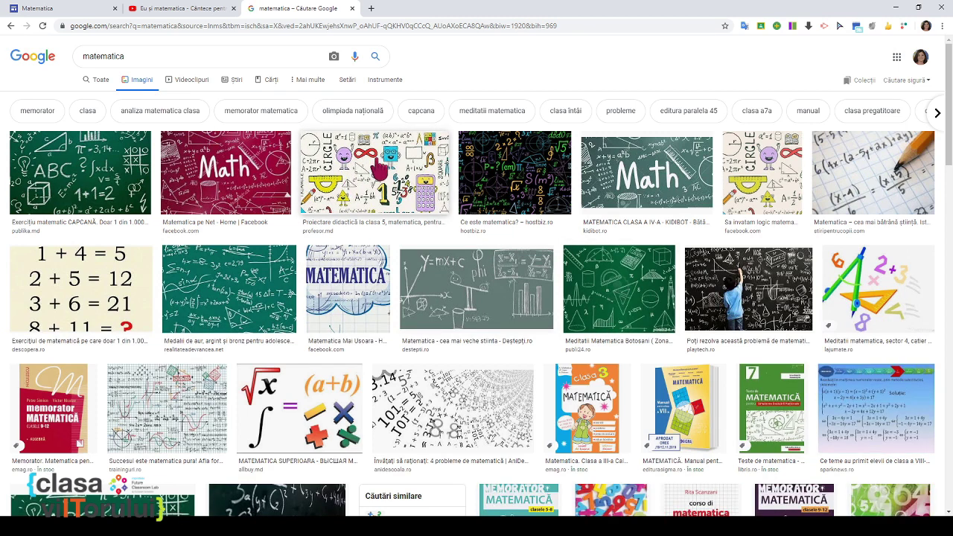
- Copy the colourful maths doodle image from the profesor.md result and paste it into the "Clasa a V-a" page in Google Sites
left_click(365, 173)
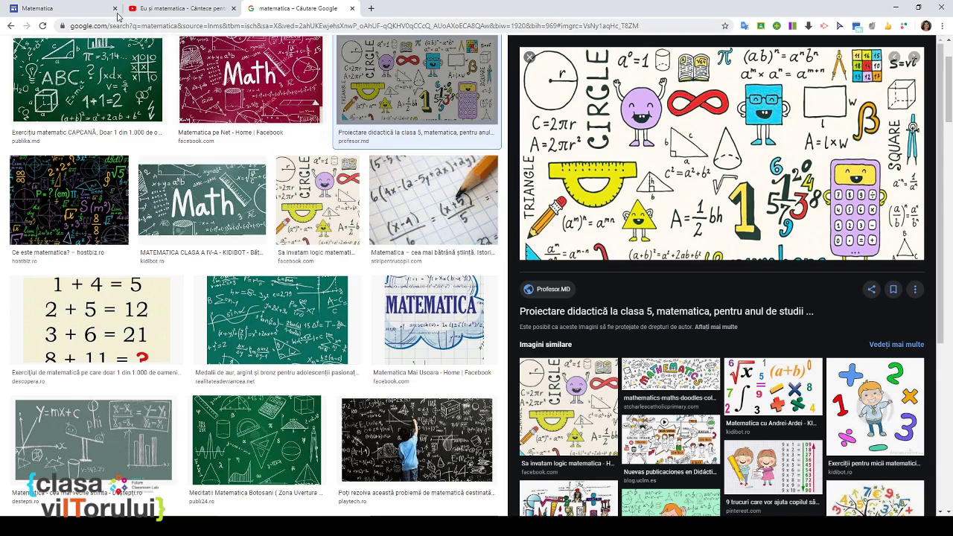
left_click(75, 8)
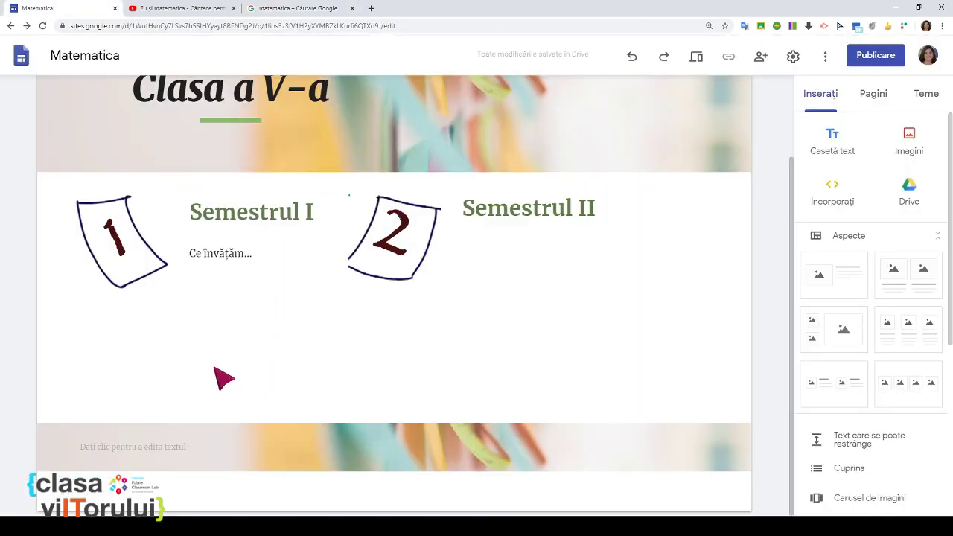
key("ctrl+v")
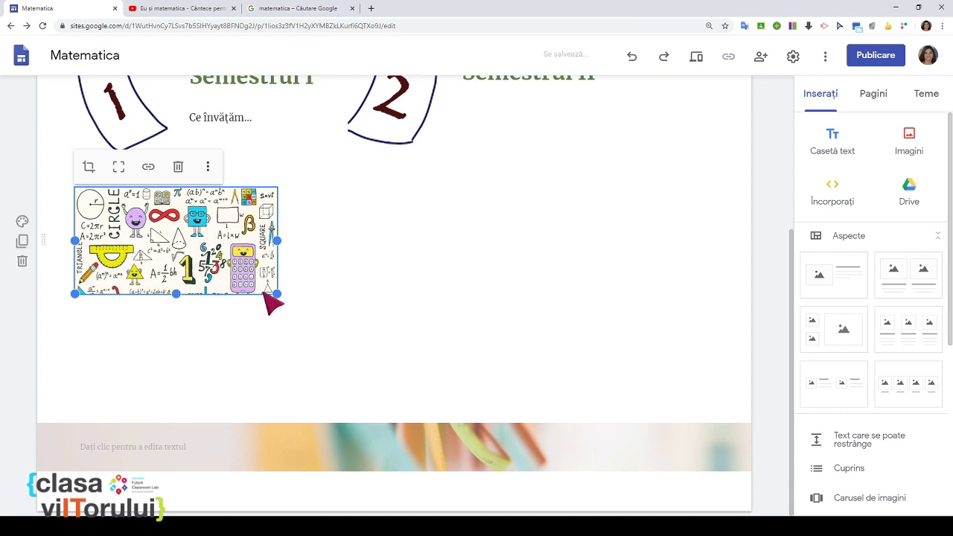
- Enlarge the maths doodle image to about two thirds of the content width and centre it below the semester headings
left_click_drag(277, 293, 495, 325)
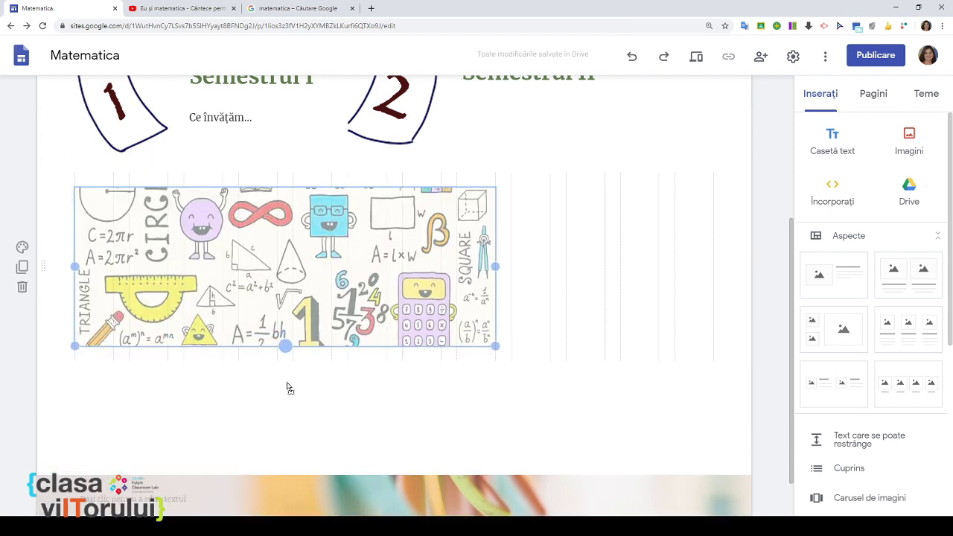
left_click_drag(301, 309, 426, 286)
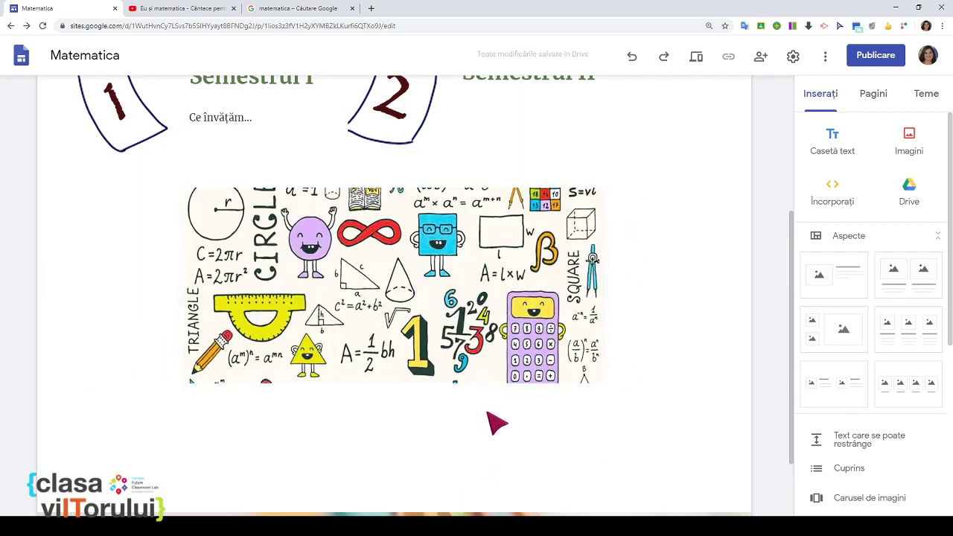
scroll(666, 372, "up", 3)
scroll(664, 370, "down", 3)
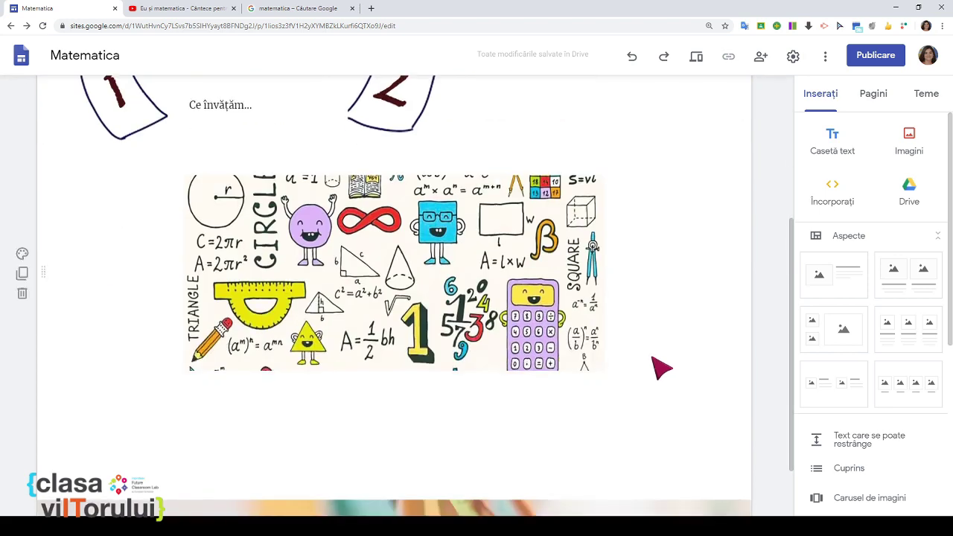
- Link the "Semestrul I" heading text to the site's Semestrul I page
scroll(661, 368, "up", 3)
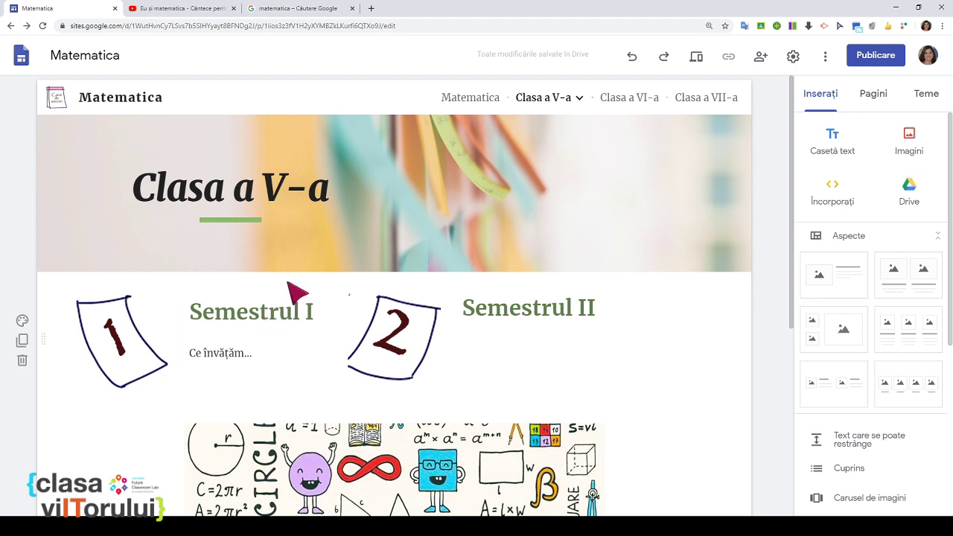
mouse_move(563, 104)
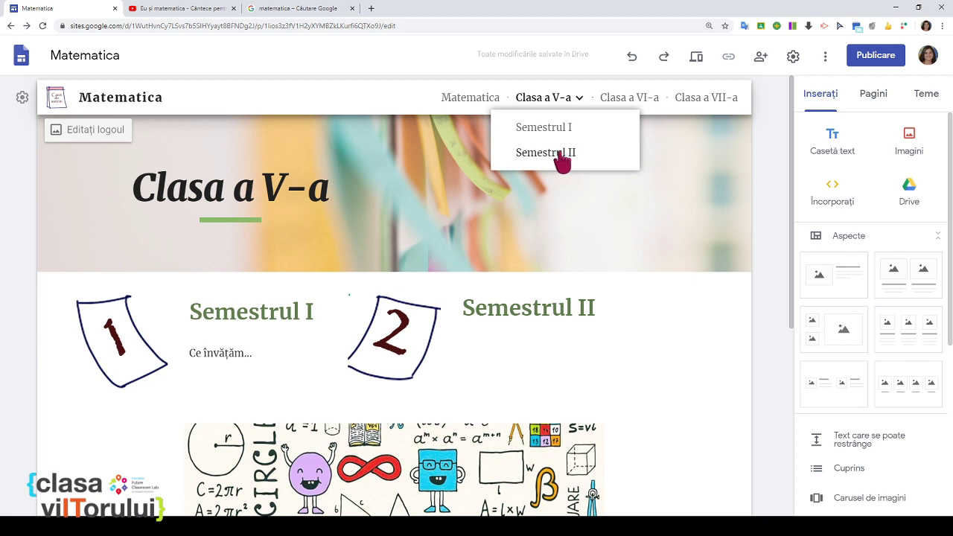
left_click(249, 319)
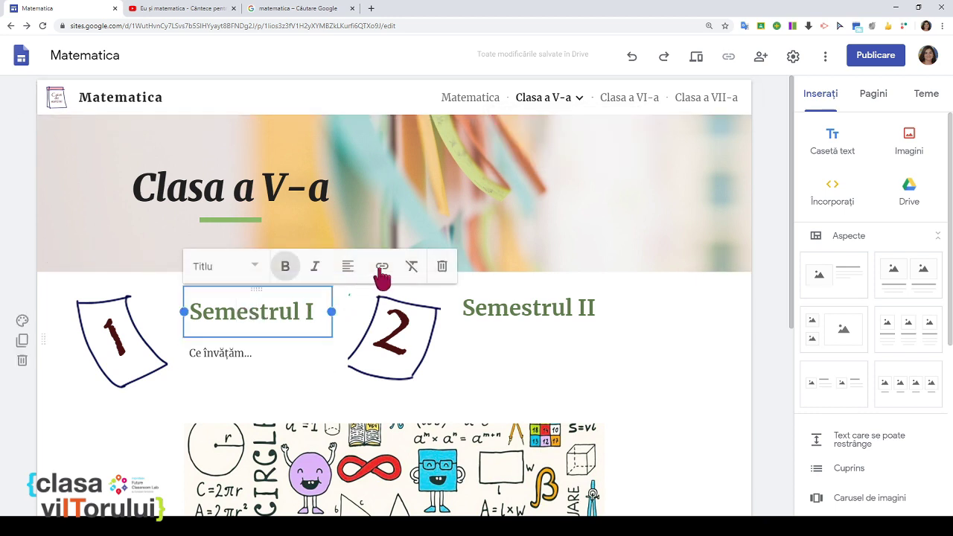
left_click_drag(312, 316, 195, 314)
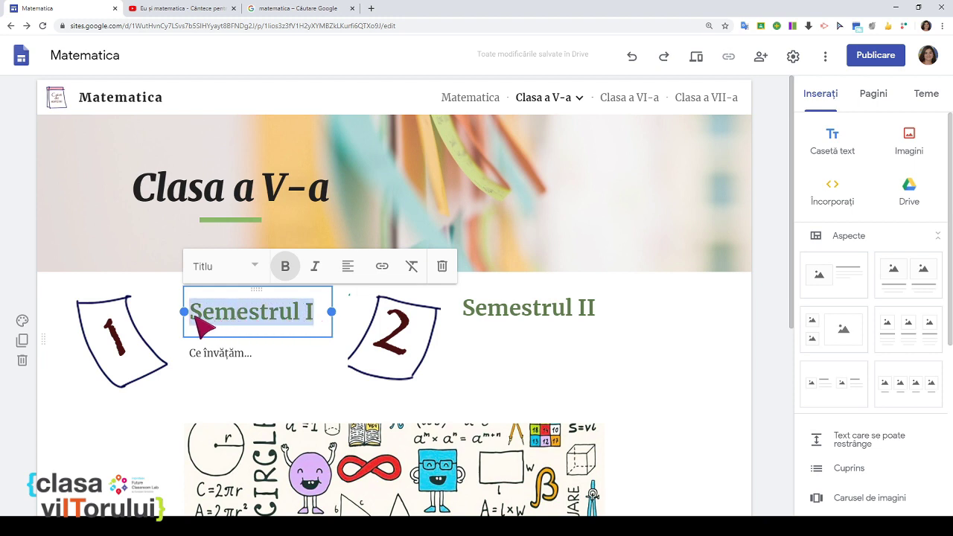
left_click(382, 267)
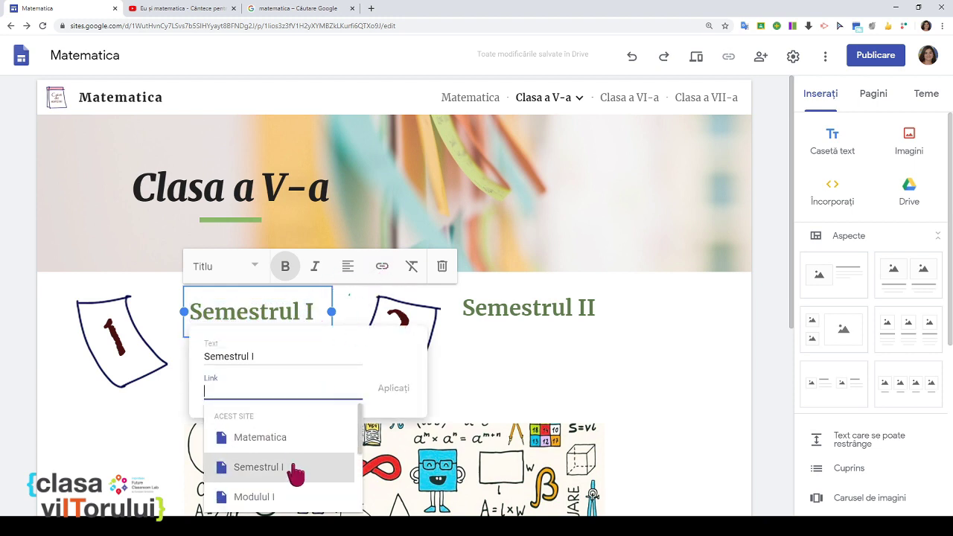
left_click(259, 467)
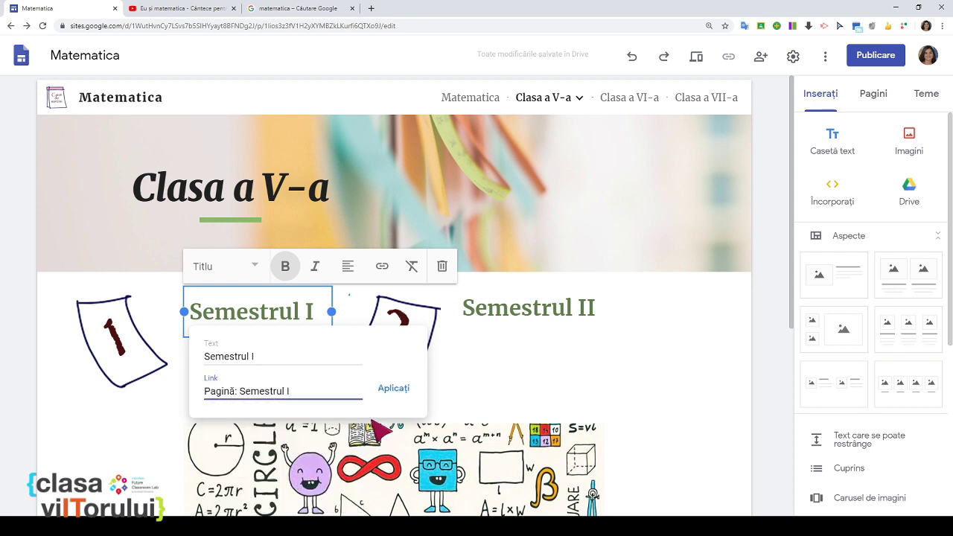
left_click(394, 389)
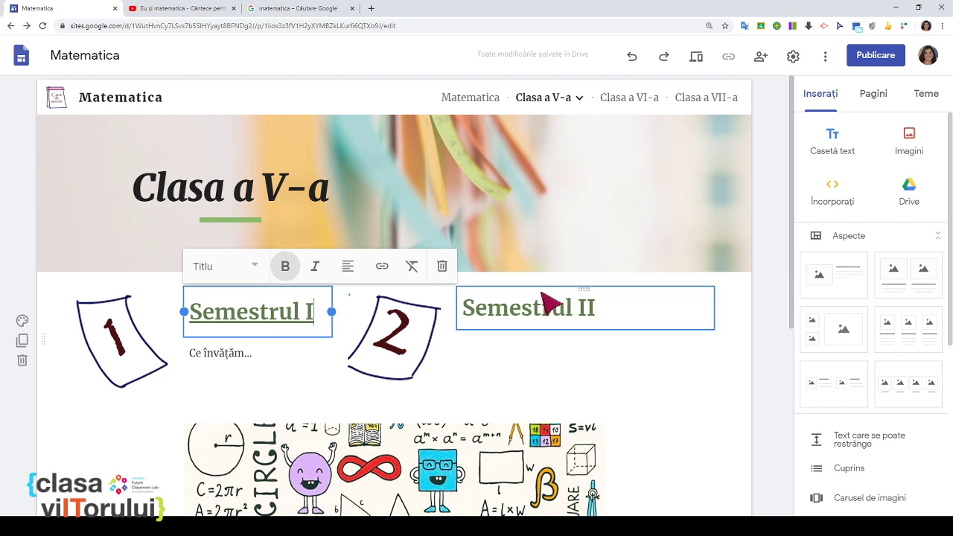
- Link the "Semestrul II" heading text to the site's Semestrul II page
left_click(548, 316)
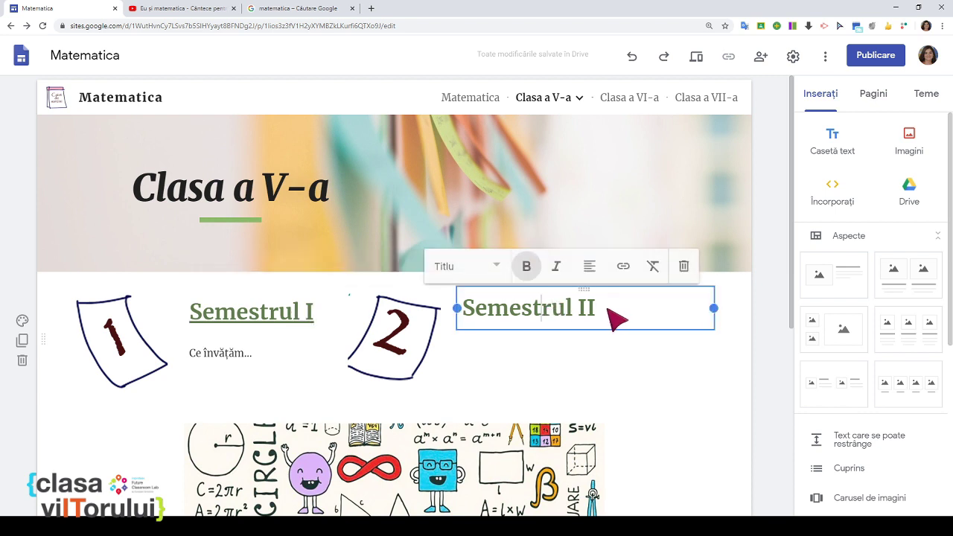
left_click_drag(608, 311, 459, 319)
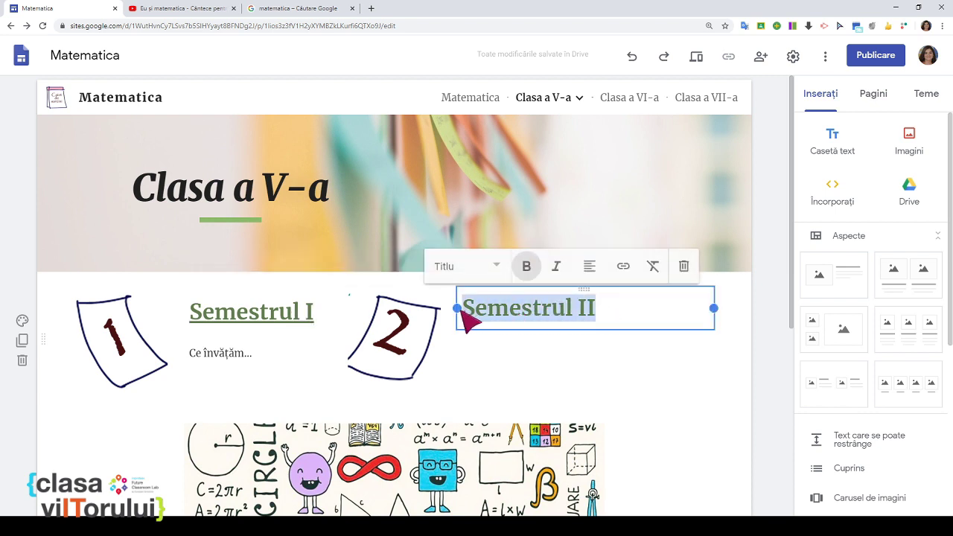
left_click(623, 266)
scroll(554, 432, "down", 2)
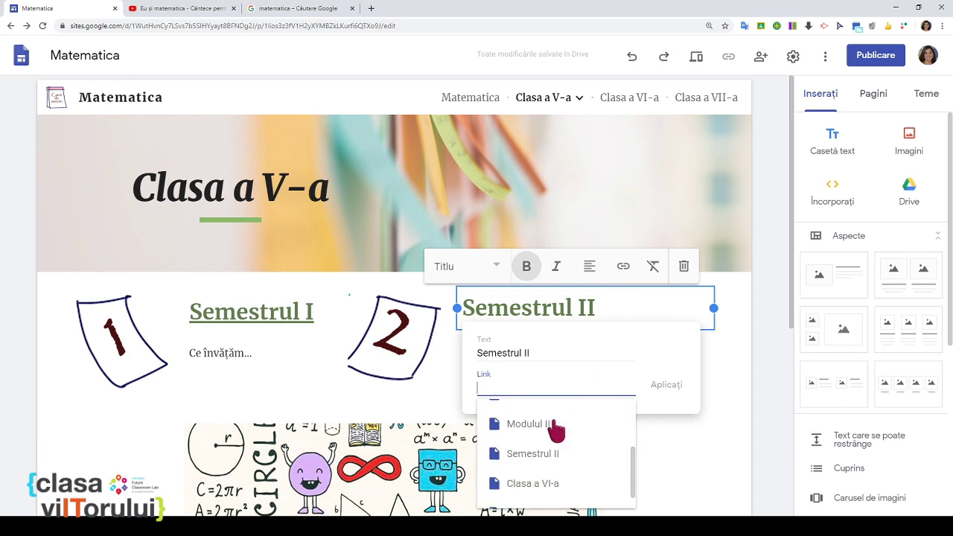
left_click(550, 456)
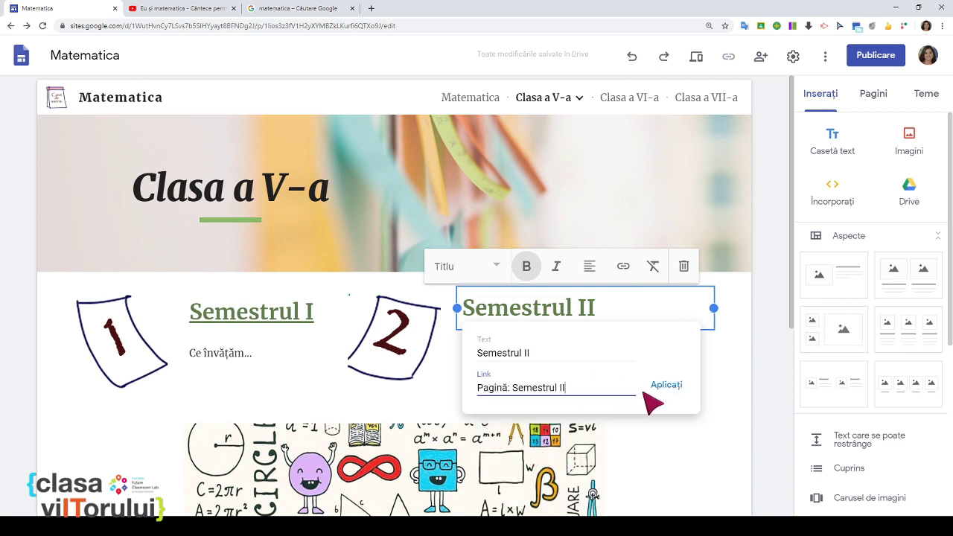
left_click(665, 386)
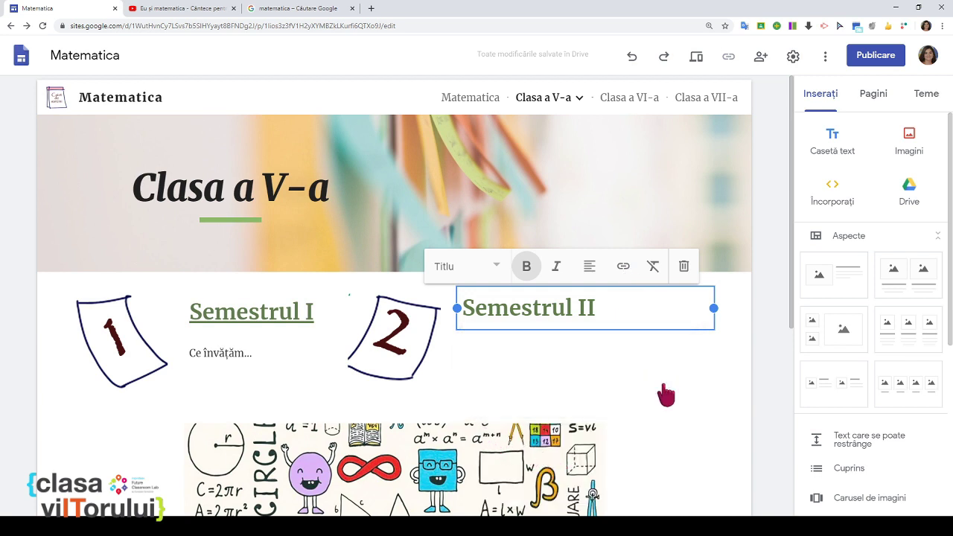
- Preview the site, test the "Semestrul I" and "Semestrul II" heading links, and return to the editor
left_click(700, 59)
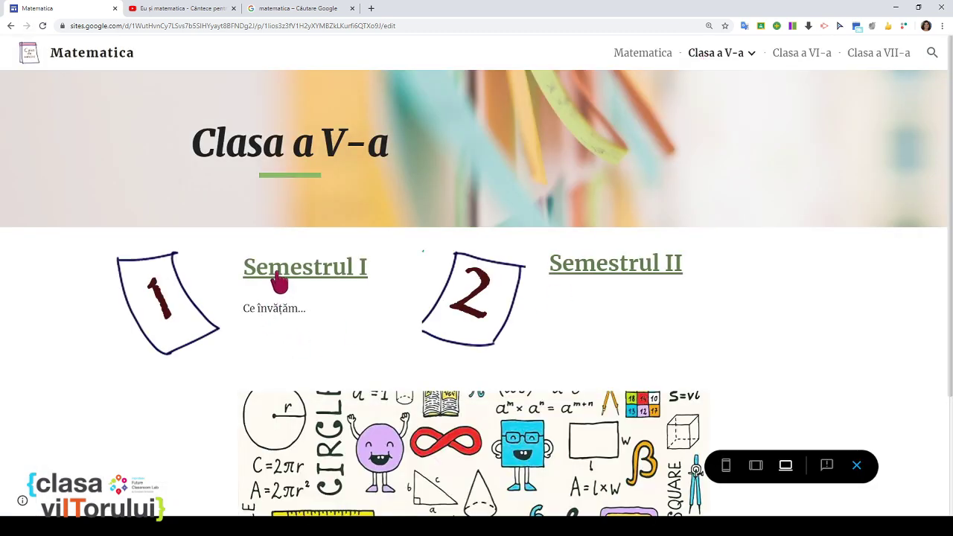
left_click(276, 275)
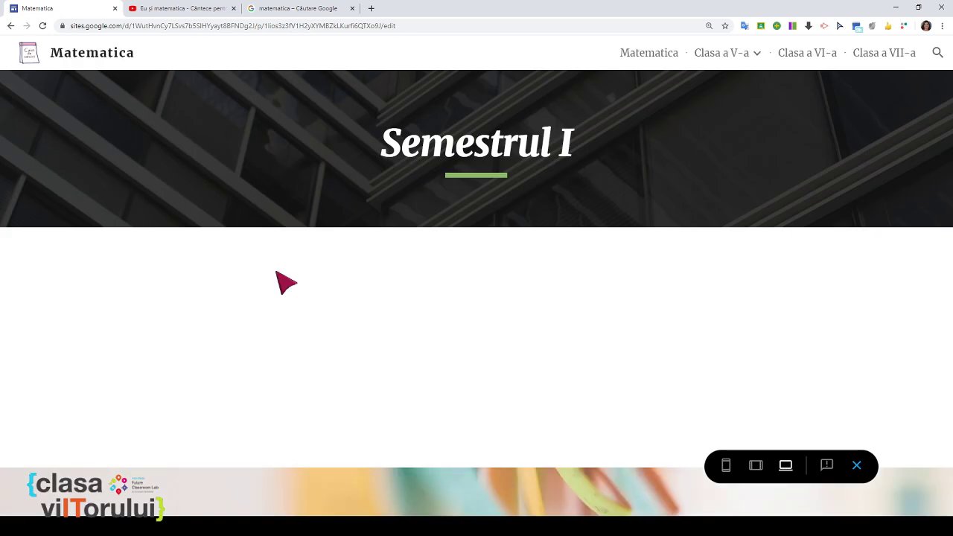
left_click(11, 26)
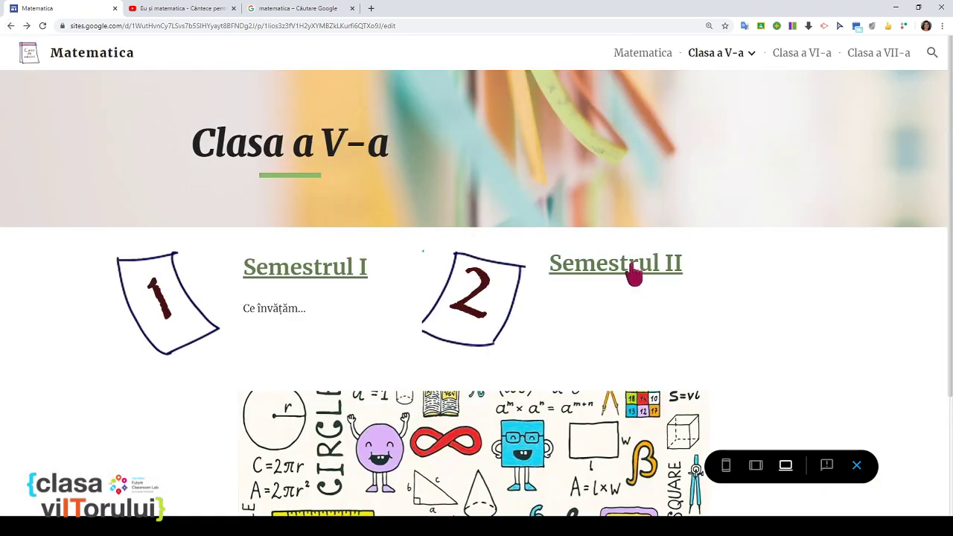
left_click(631, 266)
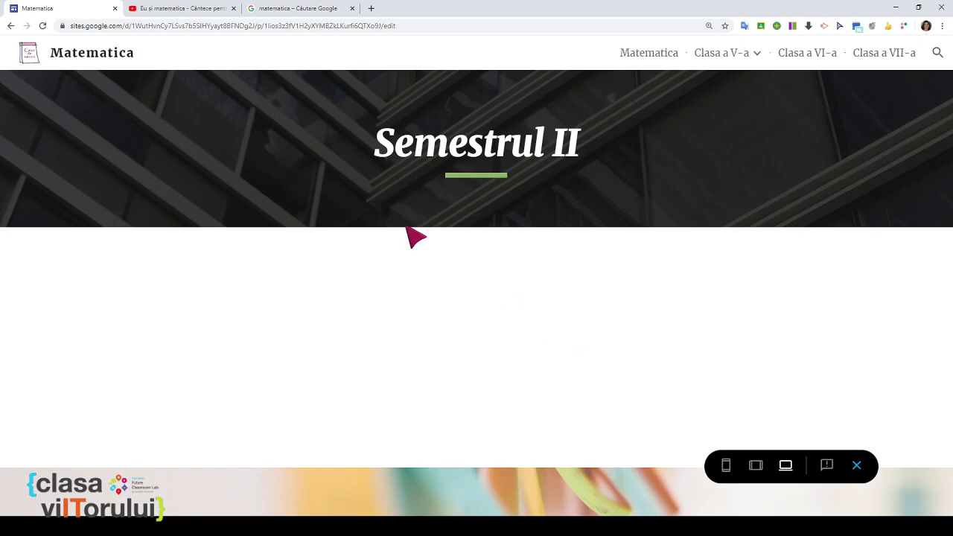
left_click(11, 26)
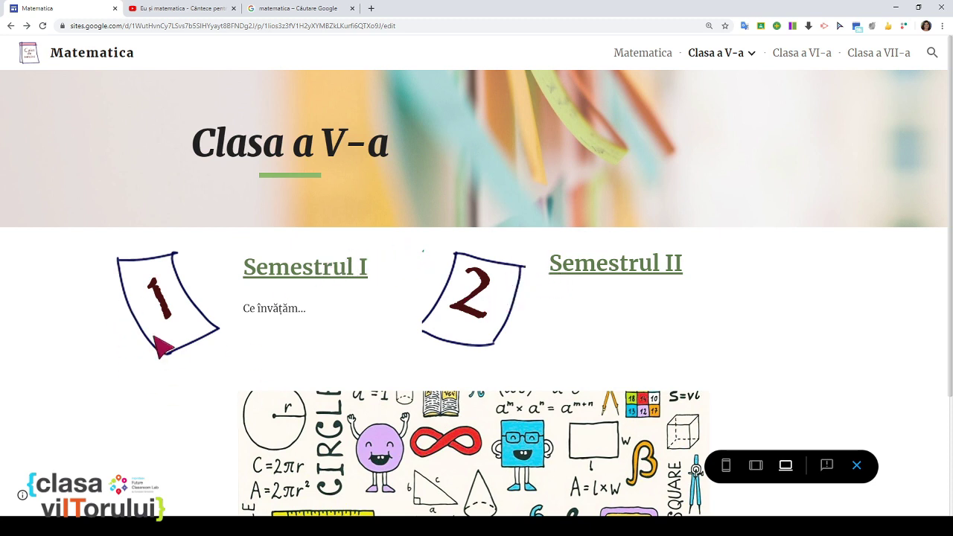
left_click(856, 465)
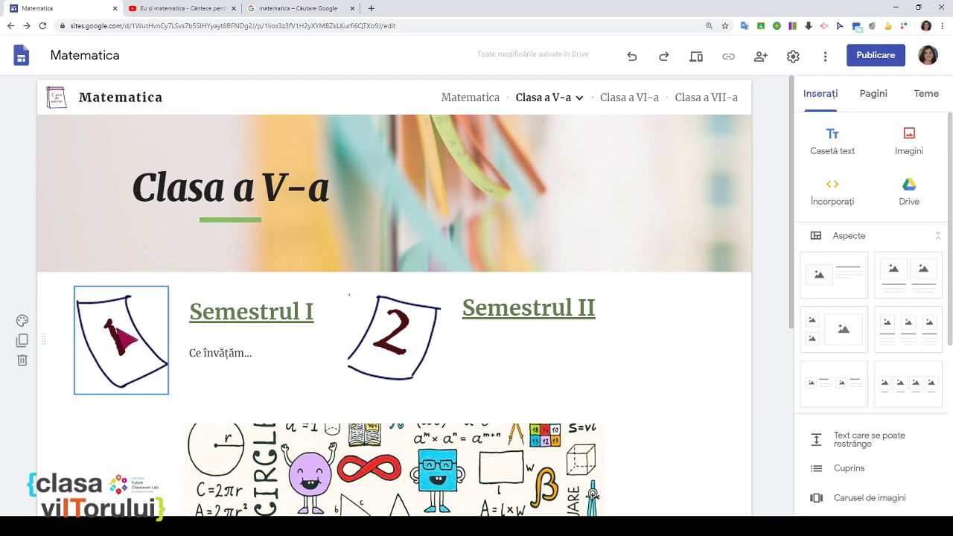
- Link the hand-drawn number 1 image to the site's Semestrul I page
left_click(121, 339)
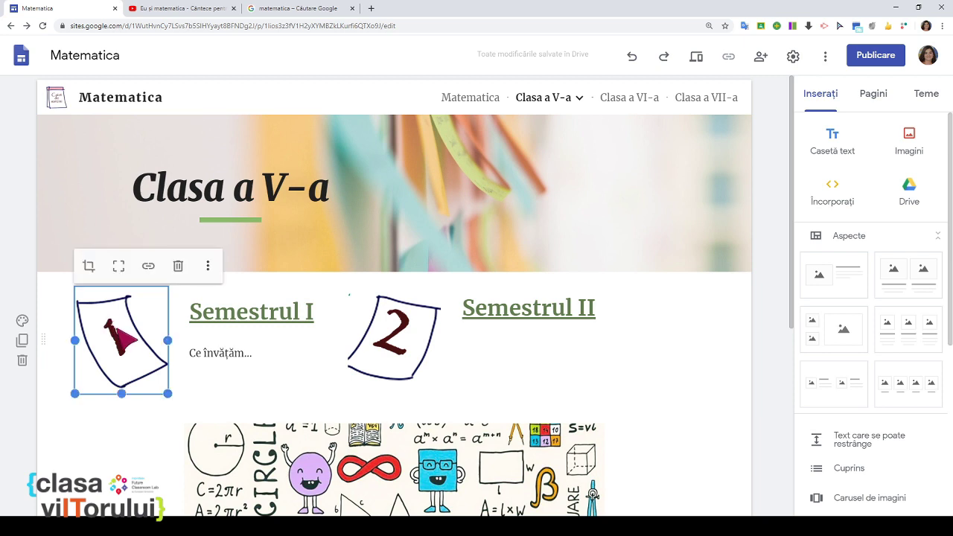
left_click(148, 266)
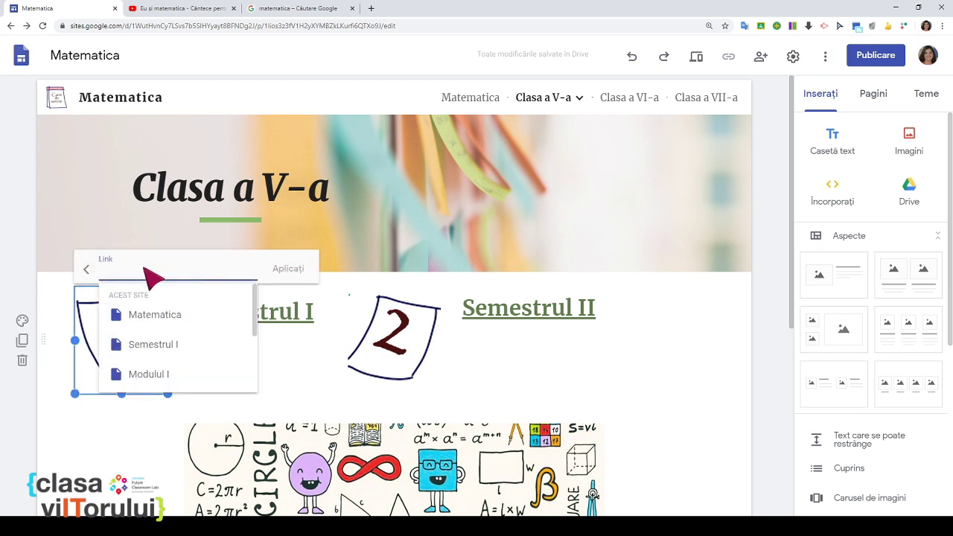
left_click(170, 344)
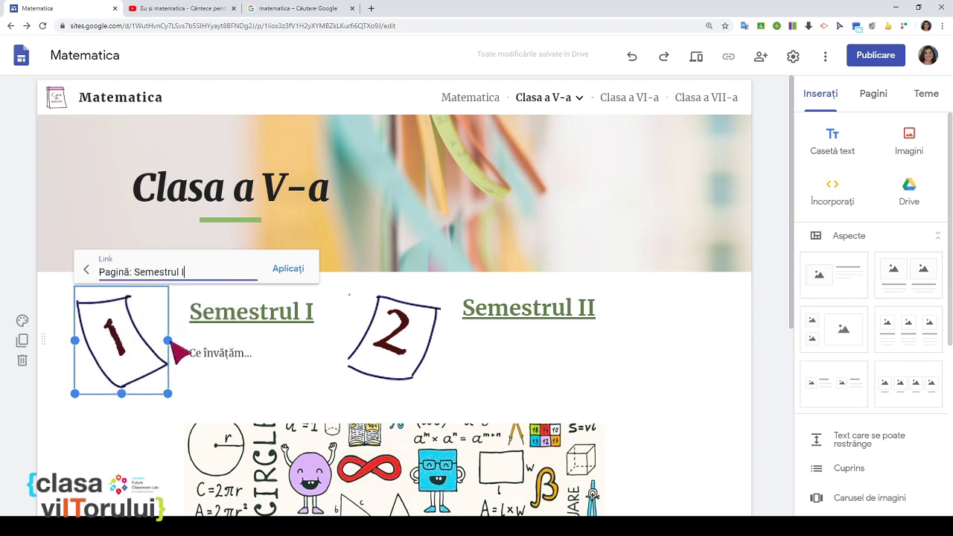
left_click(291, 271)
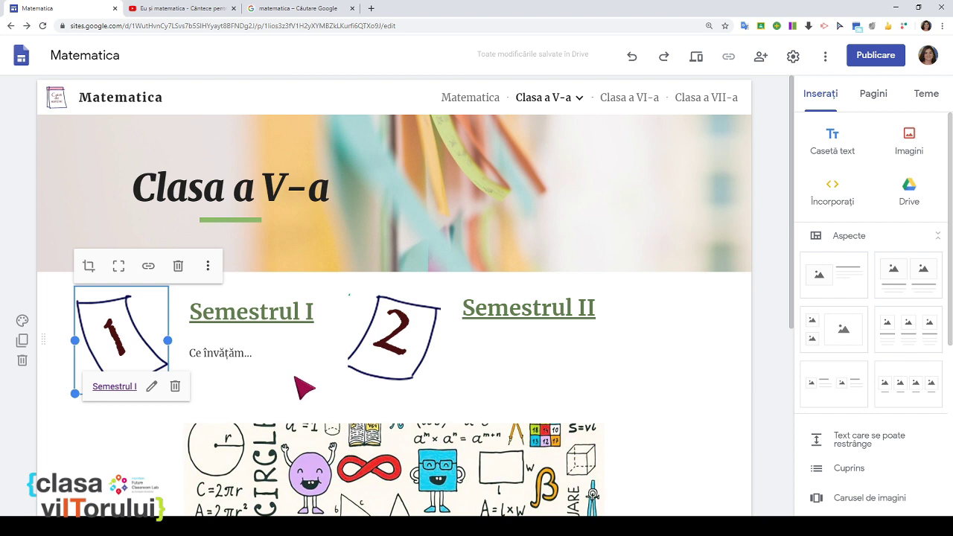
- Link the hand-drawn number 2 image to the site's Semestrul II page
left_click(389, 350)
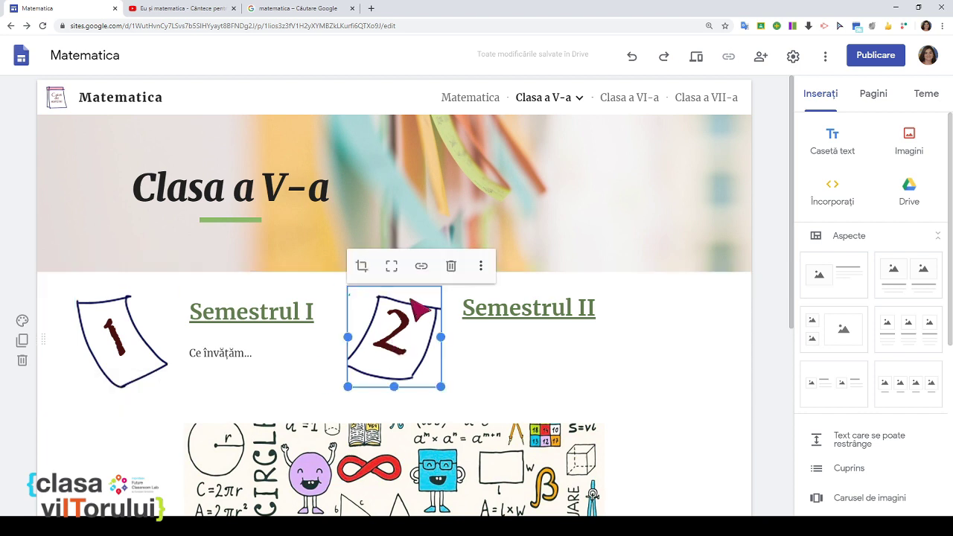
left_click(427, 265)
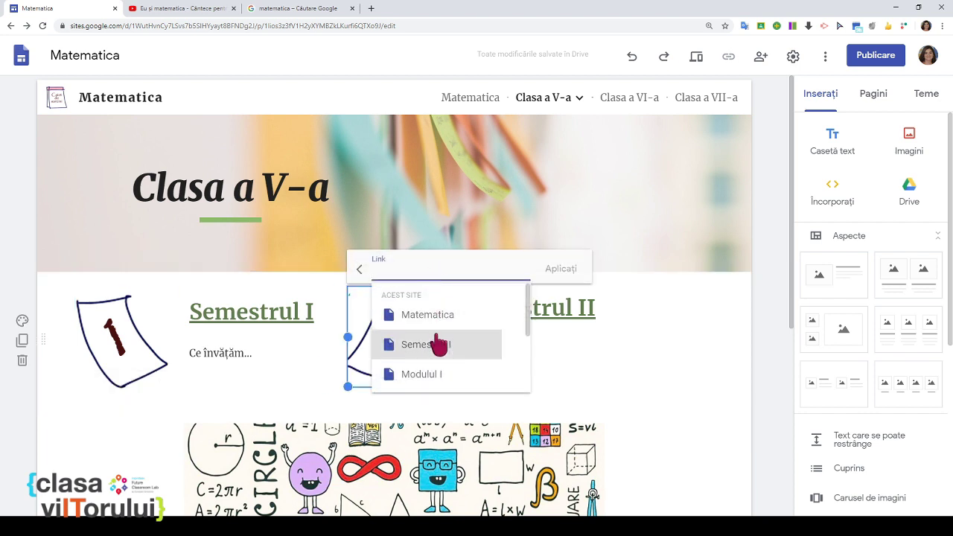
scroll(434, 386, "down", 3)
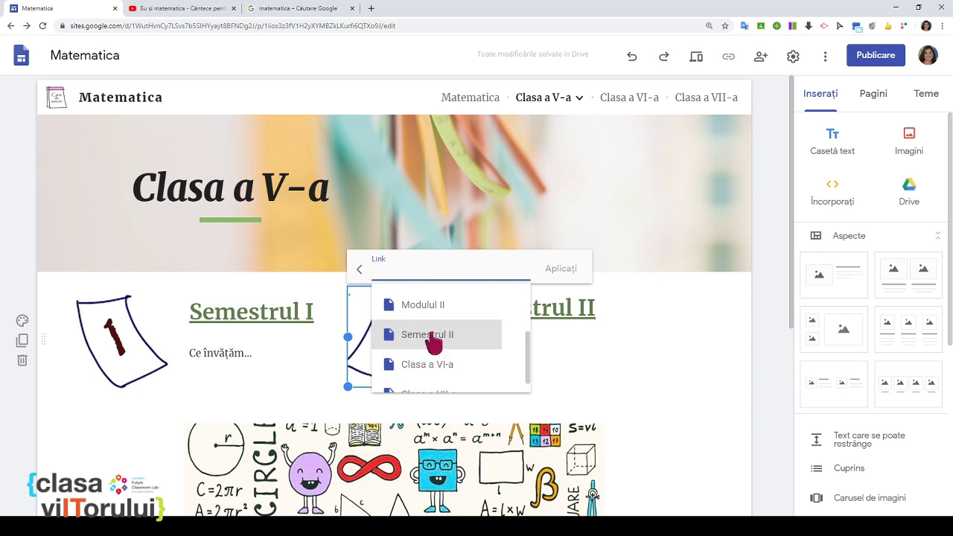
left_click(430, 336)
left_click(558, 270)
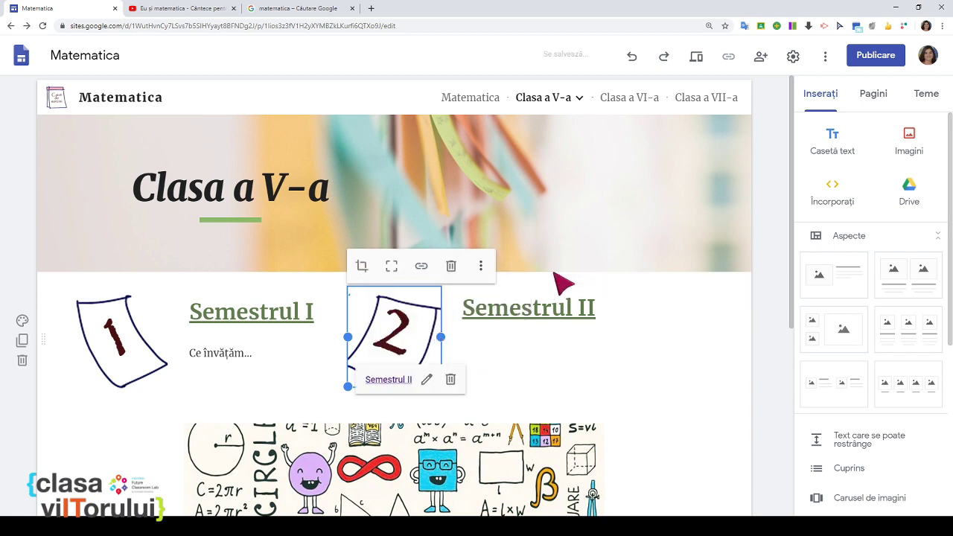
left_click(557, 365)
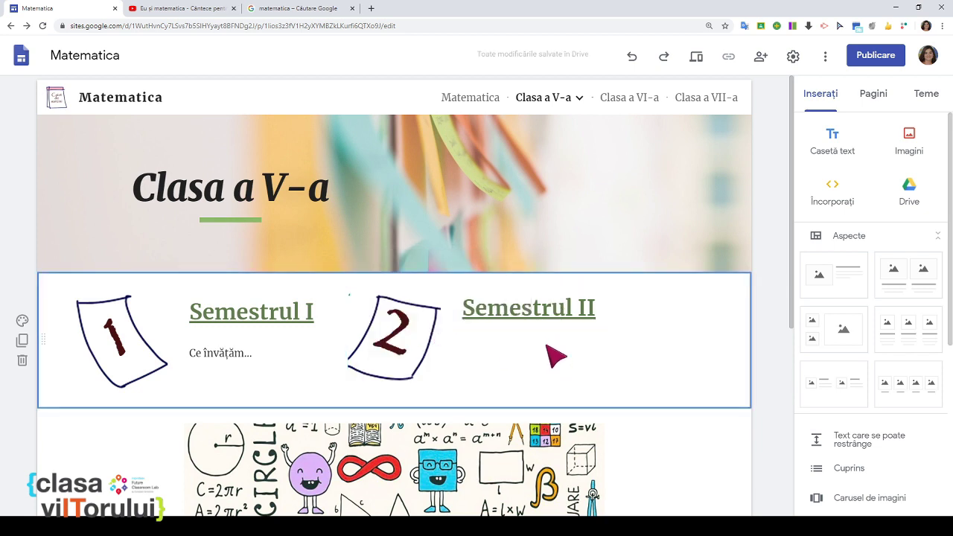
- Preview the site, test the number 2 image link, and return to the "Clasa a V-a" page in the editor
left_click(696, 56)
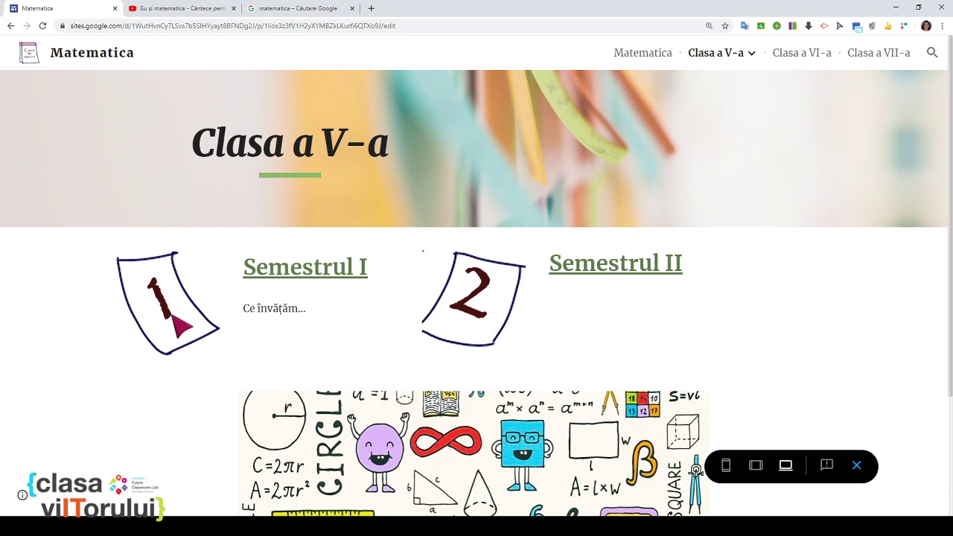
left_click(480, 305)
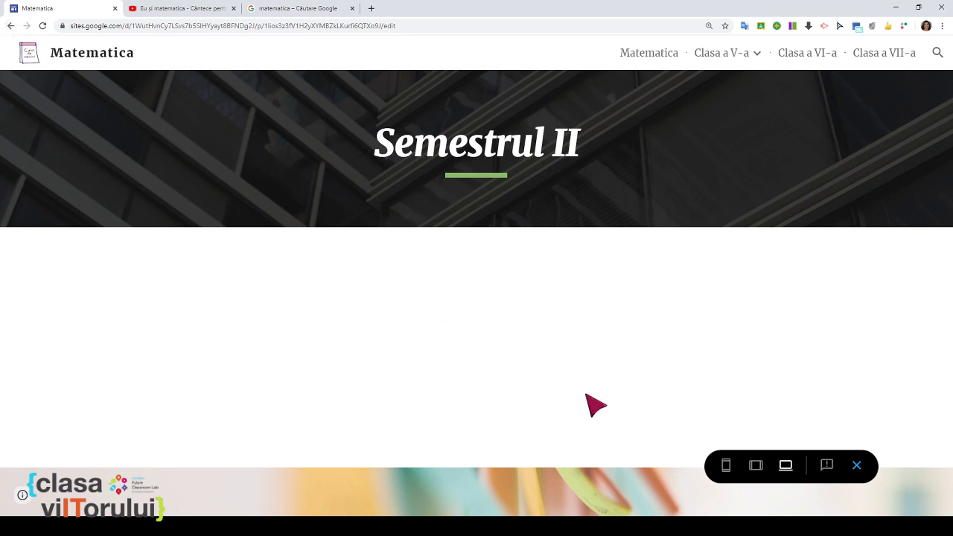
left_click(856, 465)
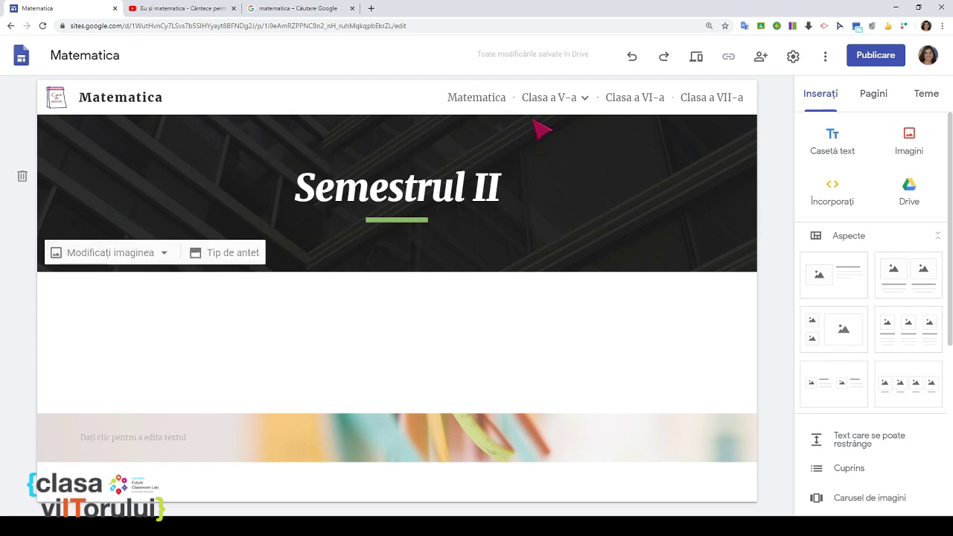
left_click(11, 27)
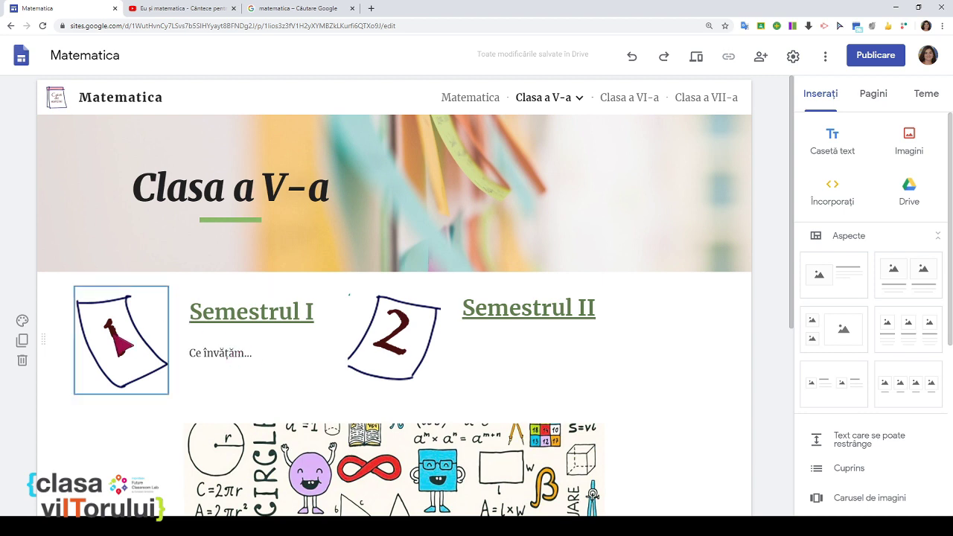
- Check the link on the number 1 image, test it in the site preview, and return to the editor
left_click(122, 339)
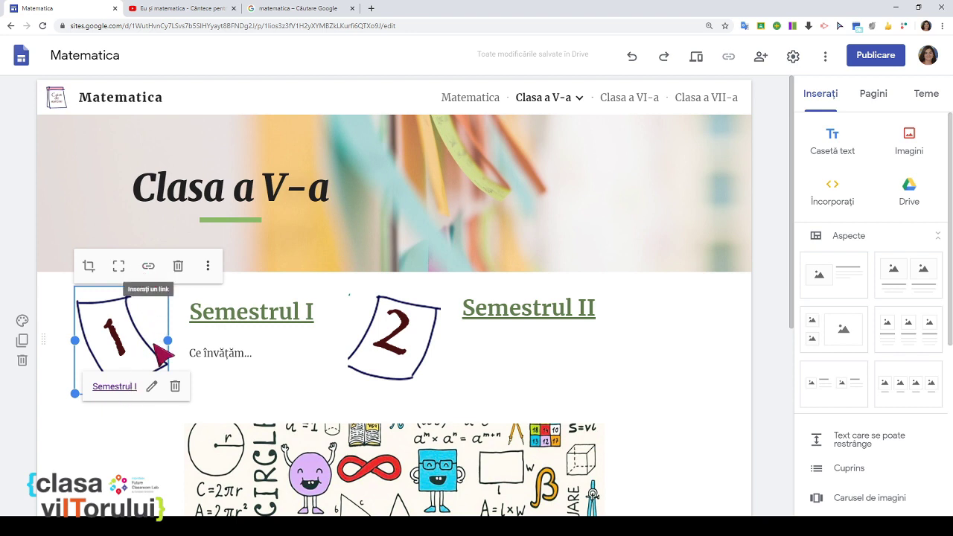
left_click(302, 389)
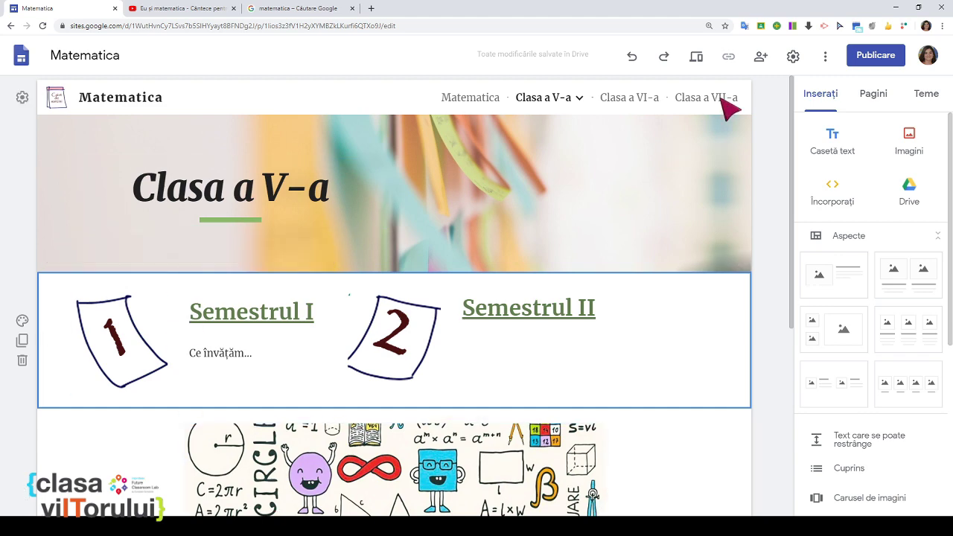
left_click(703, 58)
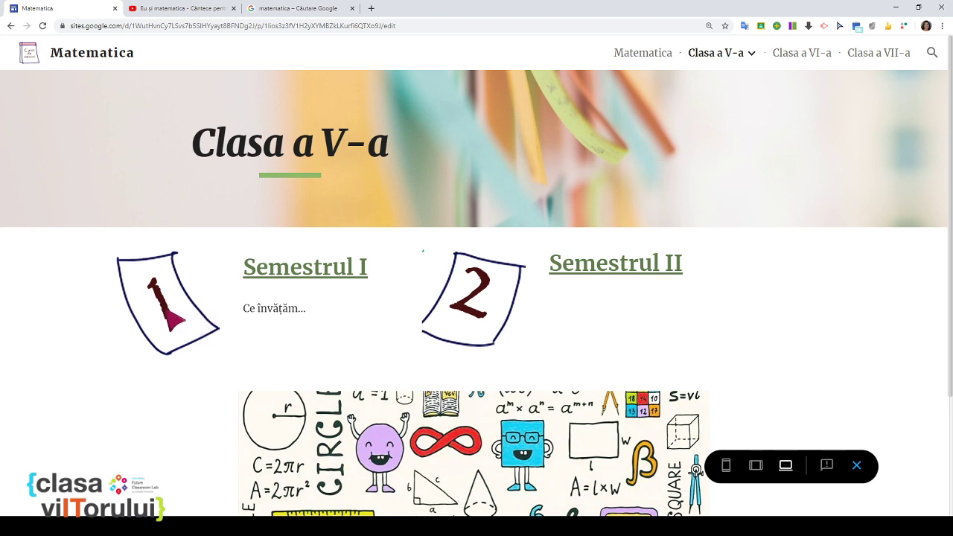
left_click(179, 289)
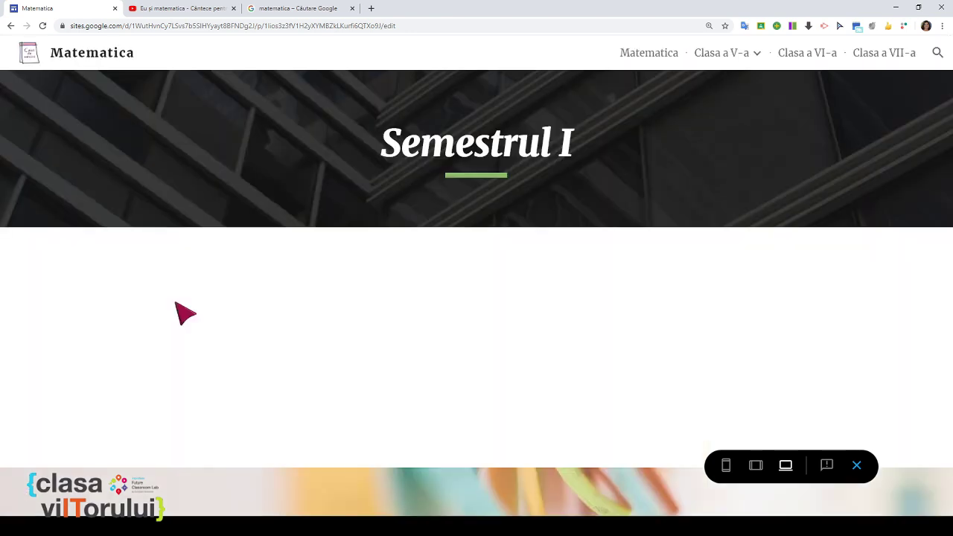
left_click(11, 26)
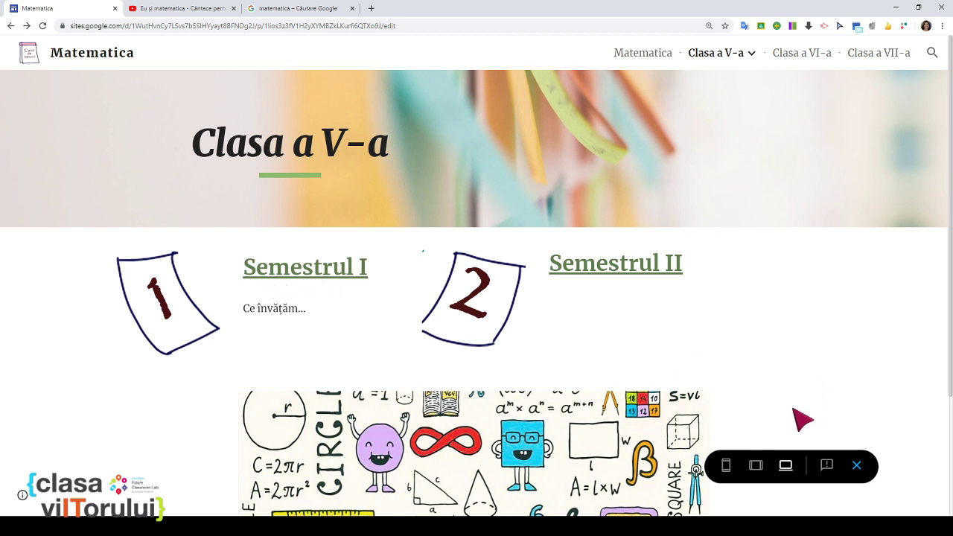
left_click(858, 466)
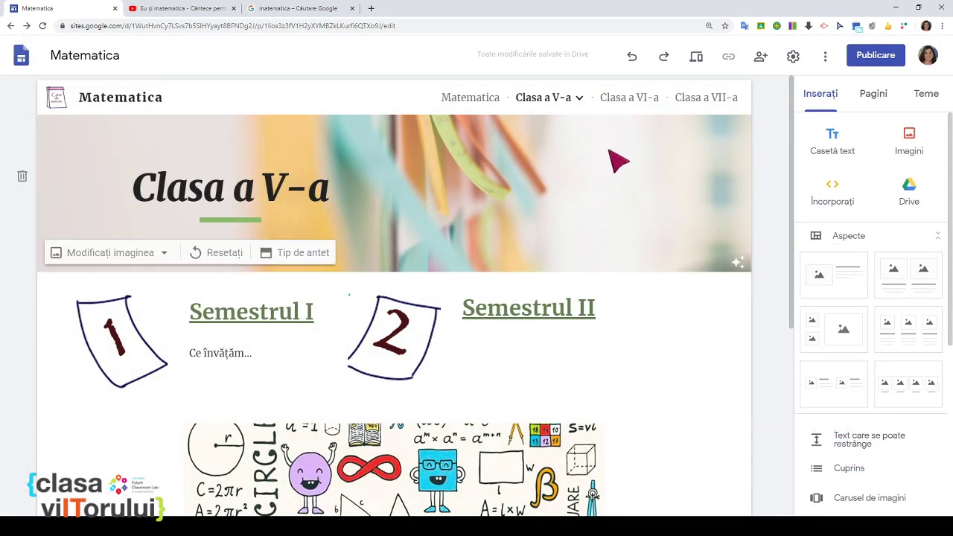
- Open the "Semestrul I" subpage and insert the layout with one image beside a heading and text
mouse_move(566, 104)
left_click(565, 128)
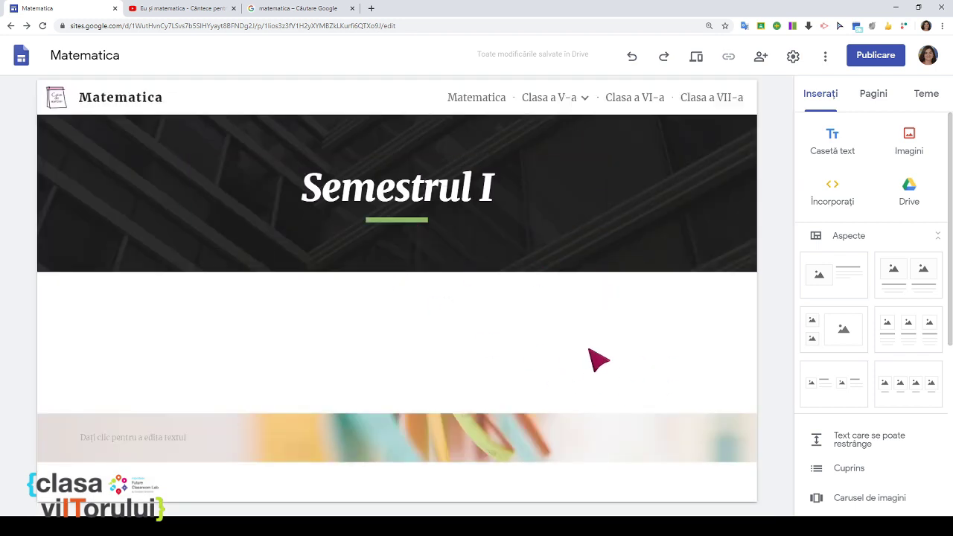
mouse_move(536, 273)
left_click(843, 287)
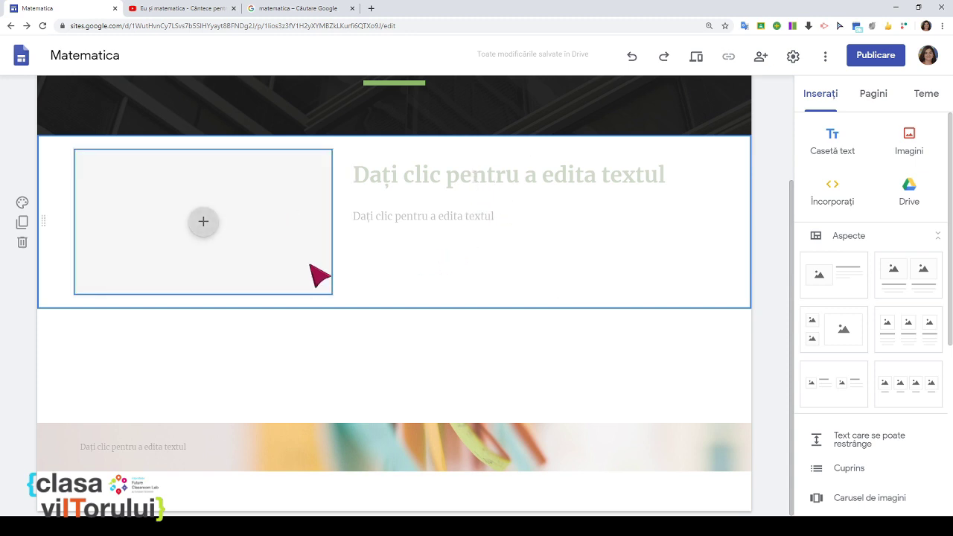
- Try to upload an image into the new layout's placeholder on the "Semestrul I" page
left_click(205, 224)
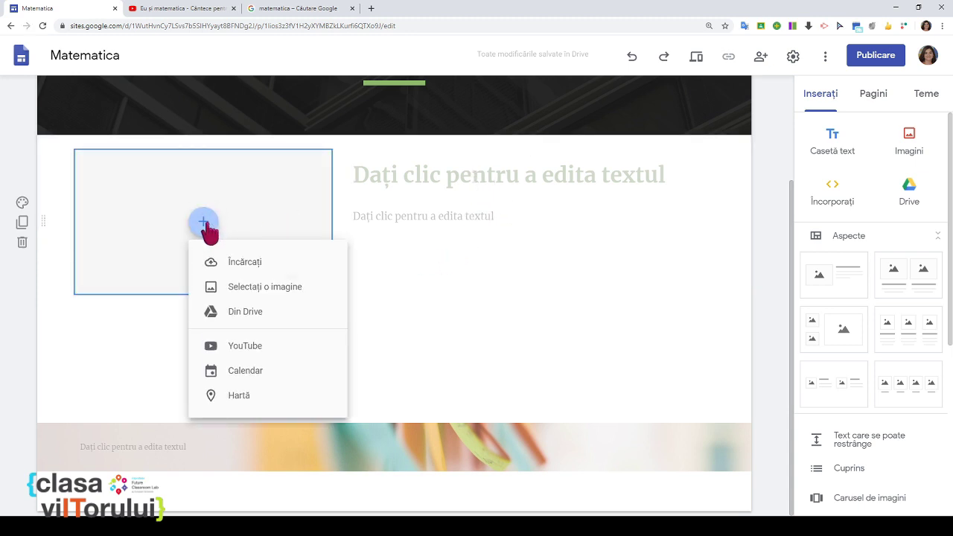
left_click(247, 267)
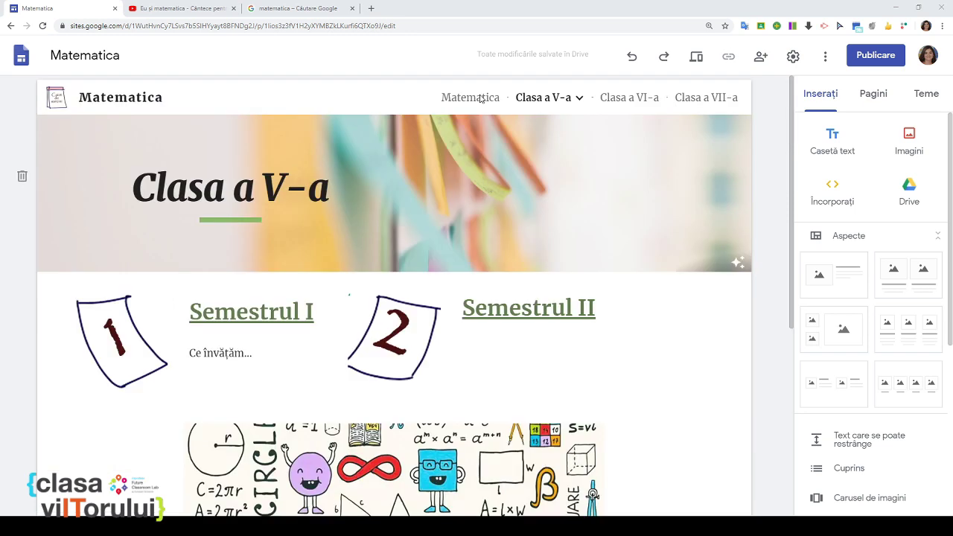
left_click(687, 87)
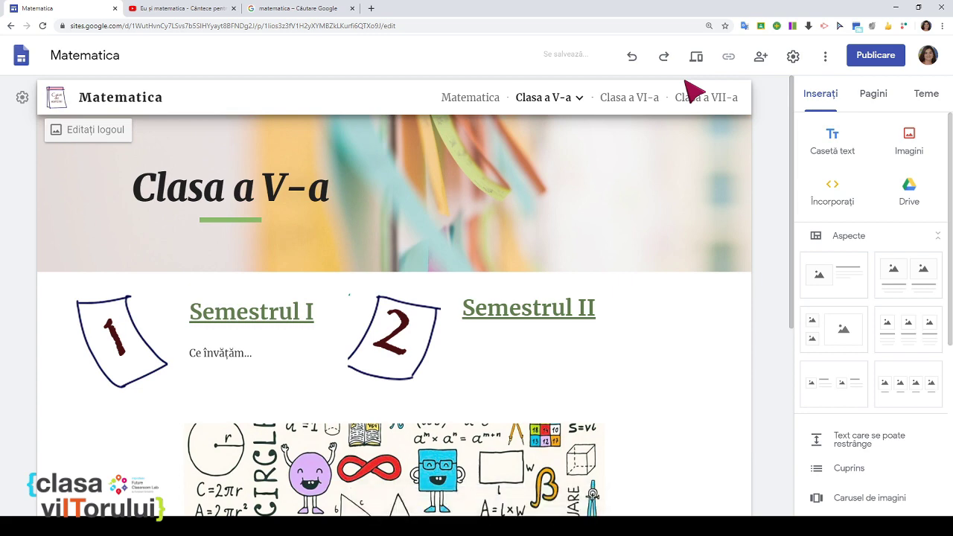
left_click(678, 274)
scroll(678, 274, "down", 2)
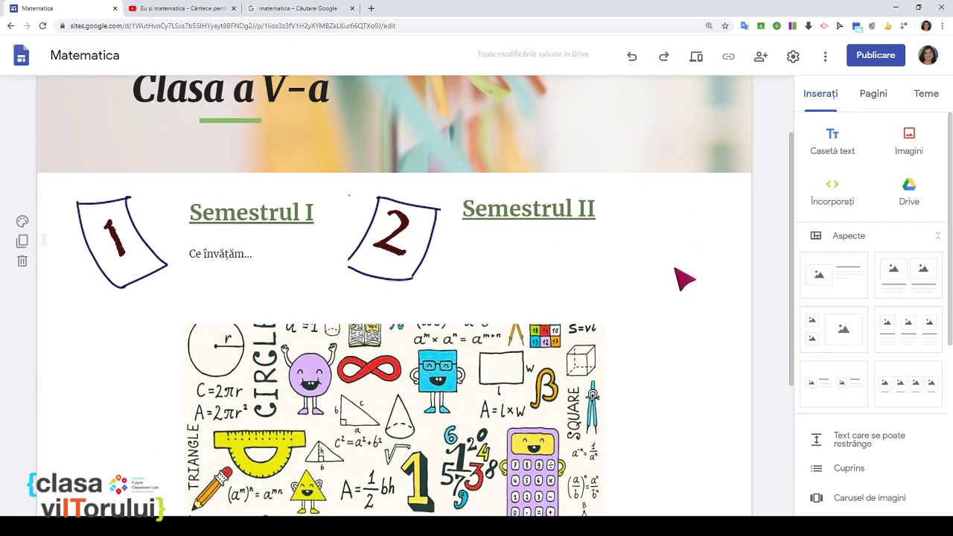
scroll(674, 268, "up", 2)
- Reopen the "Semestrul I" page and retry uploading an image into its empty placeholder
left_click(578, 96)
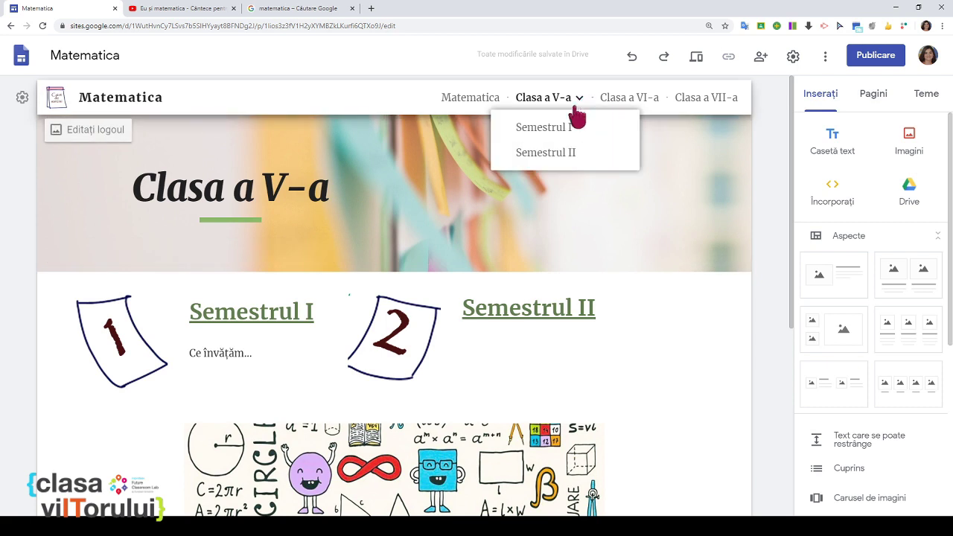
left_click(543, 127)
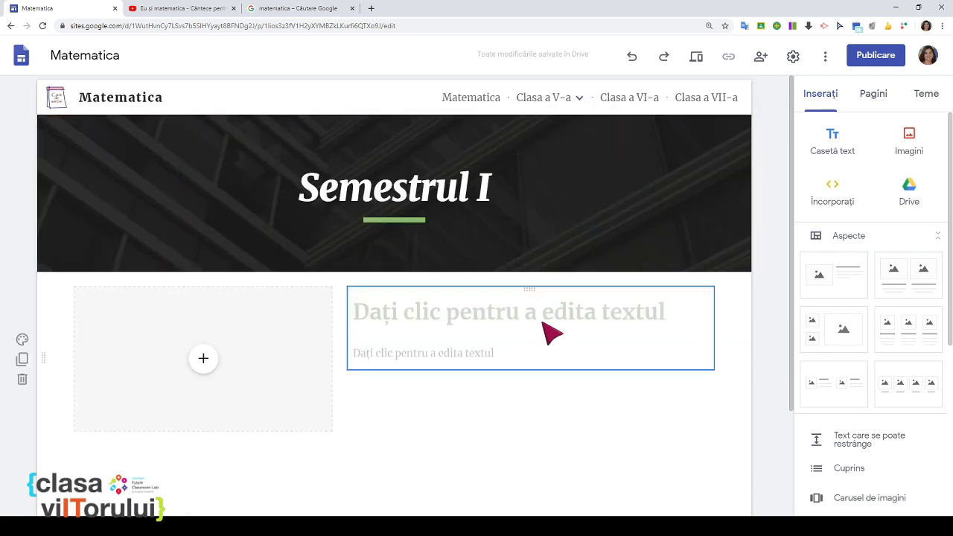
left_click(206, 364)
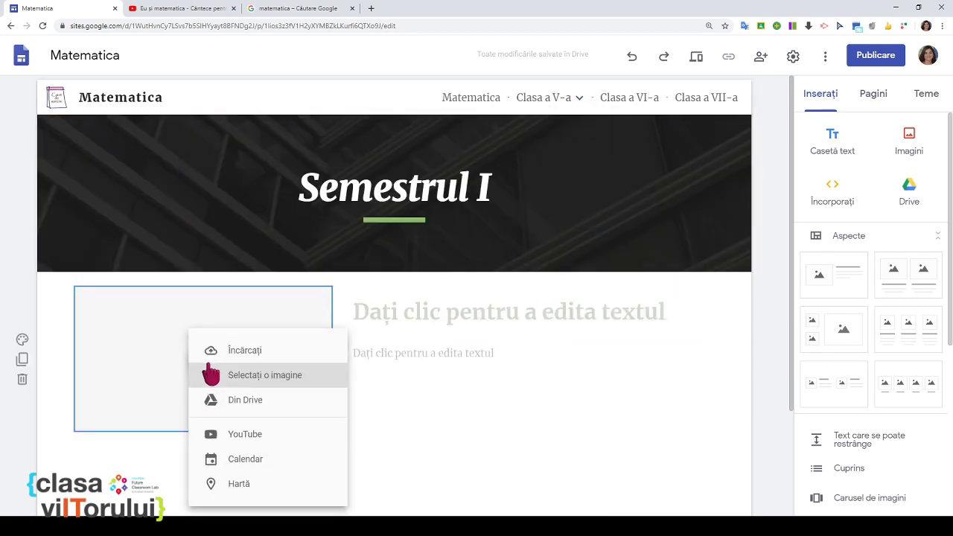
left_click(246, 352)
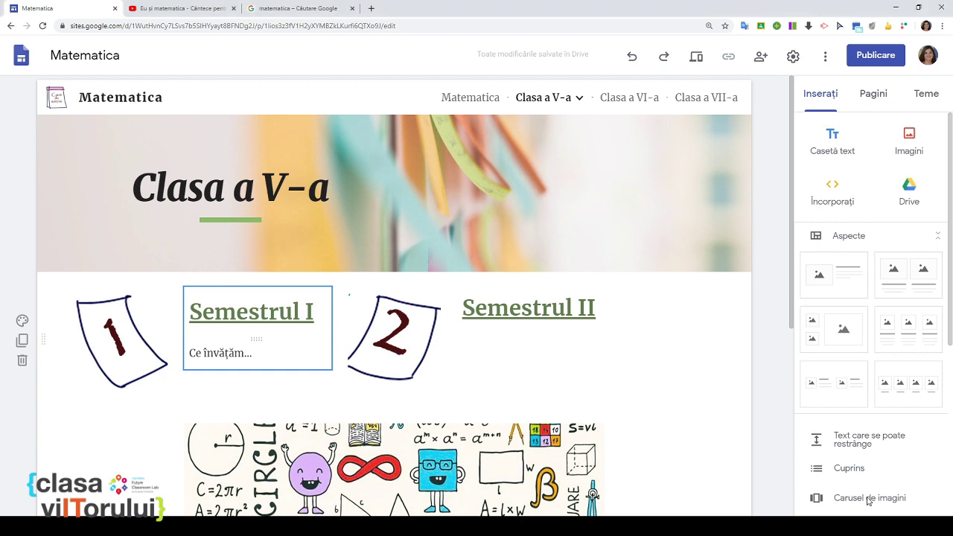
left_click_drag(867, 500, 821, 484)
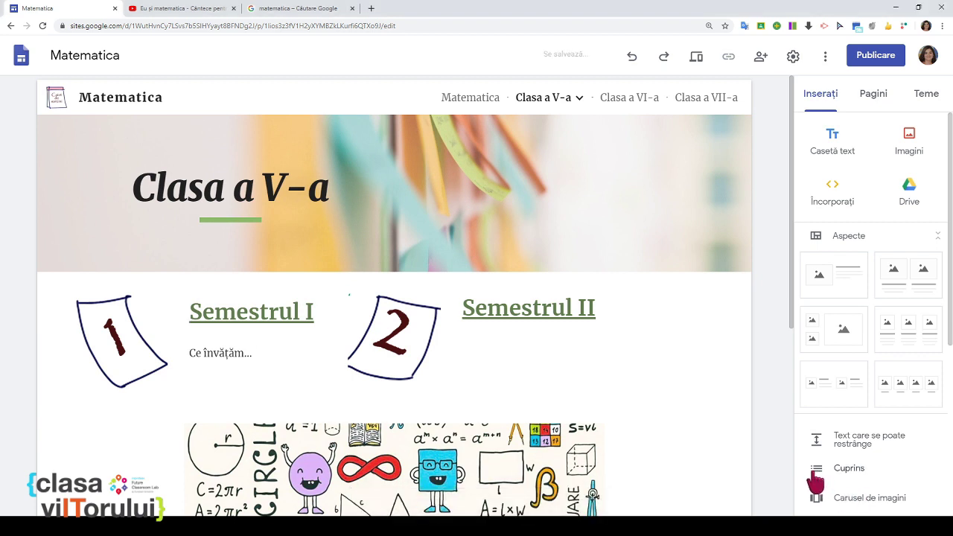
mouse_move(633, 218)
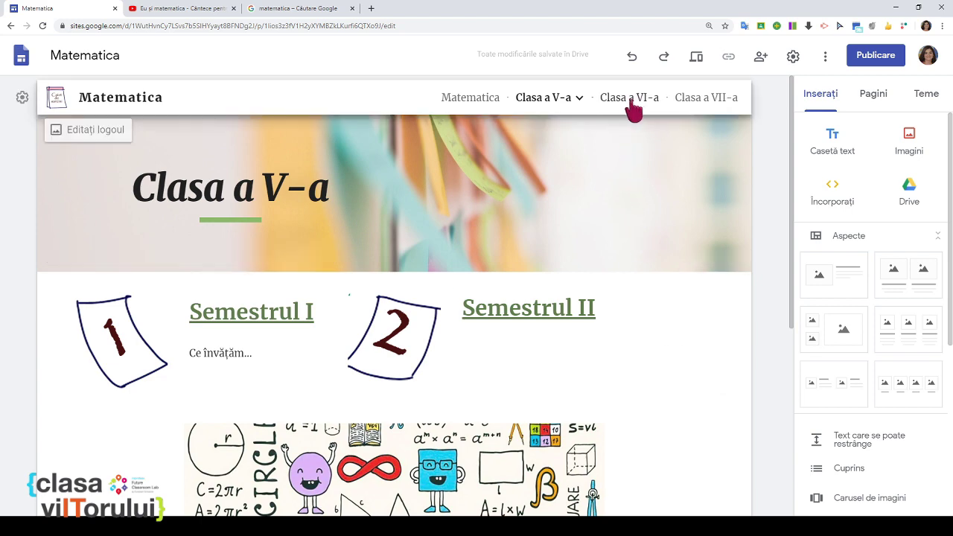
- Check the page link set on the "Semestrul I" heading of the "Clasa a V-a" page
scroll(684, 285, "down", 3)
scroll(680, 283, "up", 2)
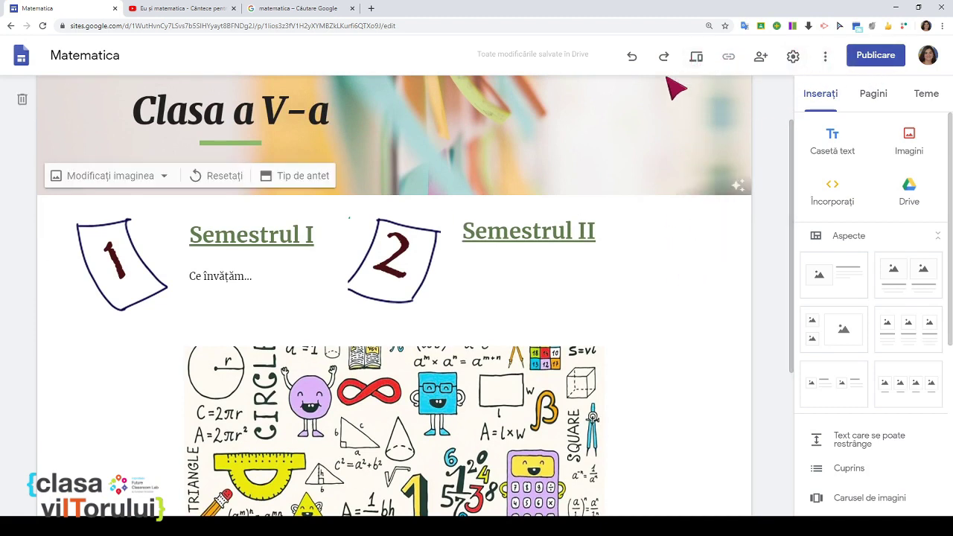
left_click(303, 237)
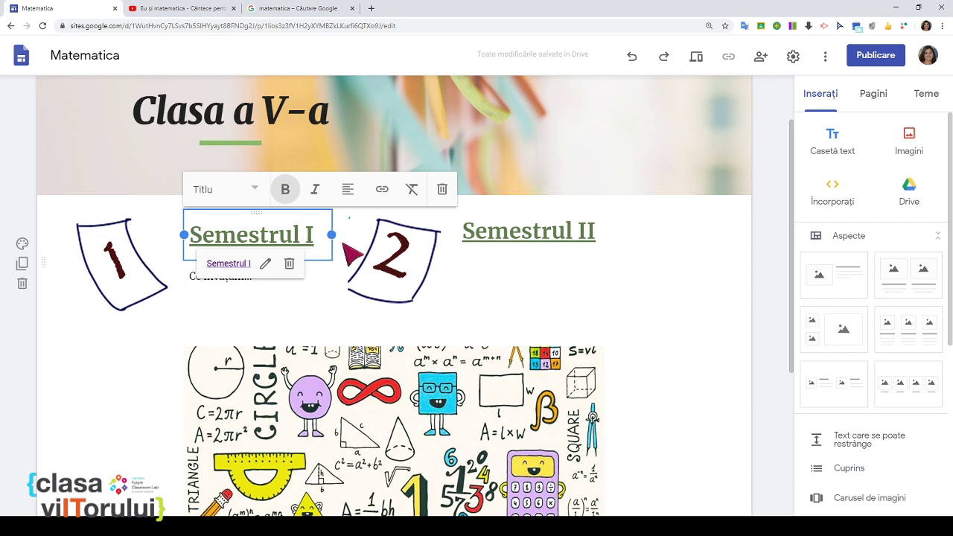
left_click(759, 355)
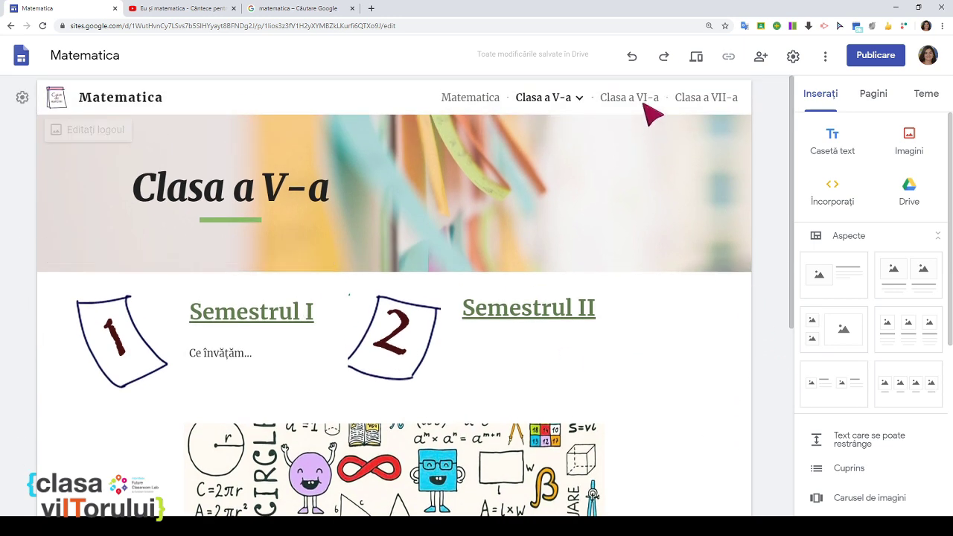
- Try to fill the "Semestrul I" page's image placeholder with an existing image from the Fotografii source
left_click(573, 100)
left_click(563, 128)
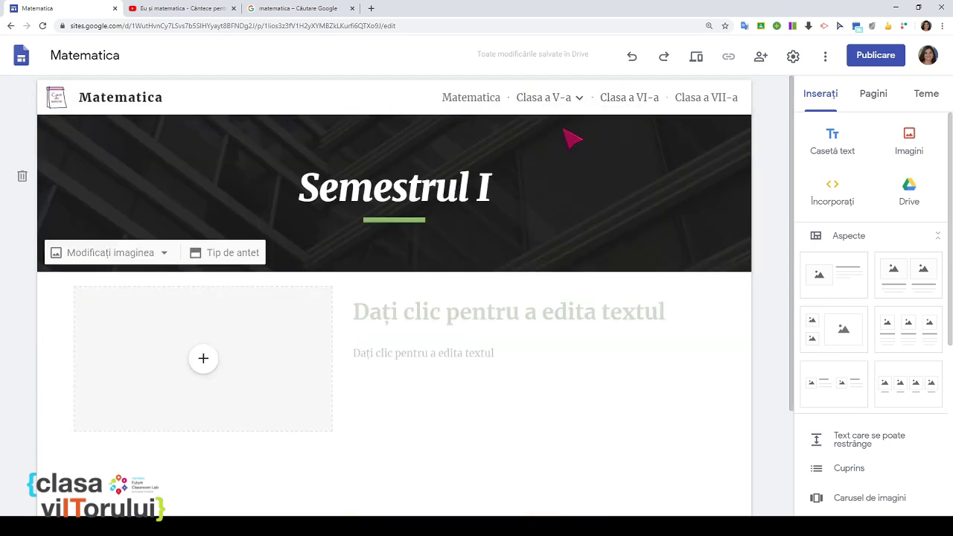
left_click(205, 359)
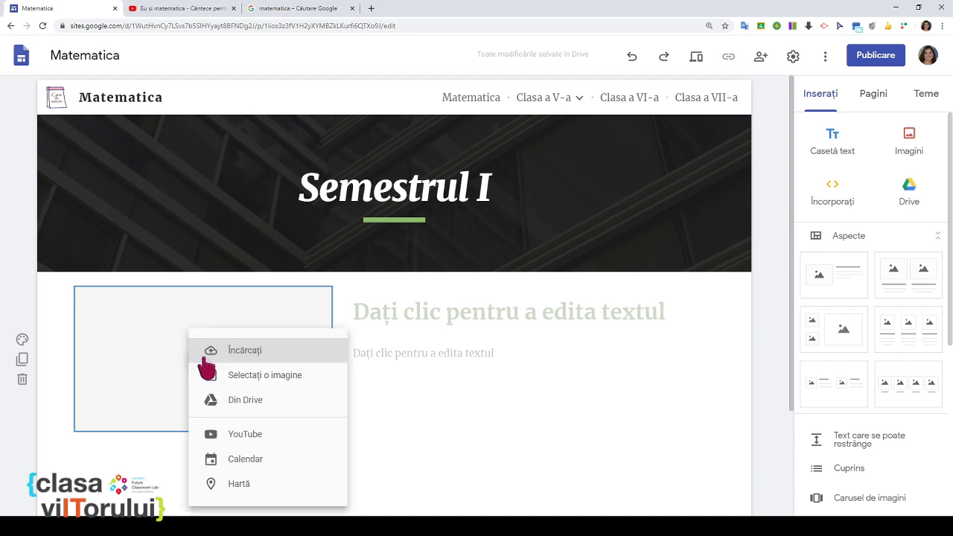
left_click(233, 383)
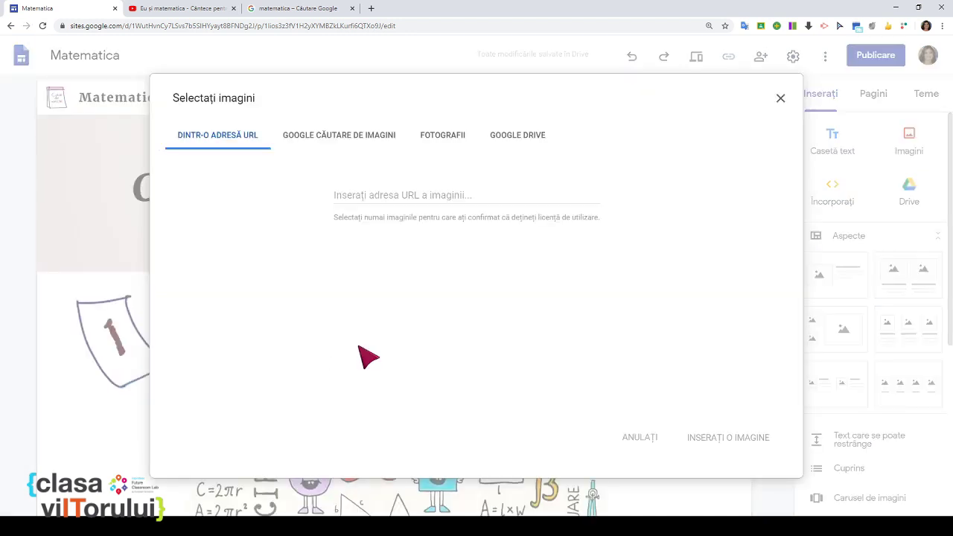
left_click(444, 135)
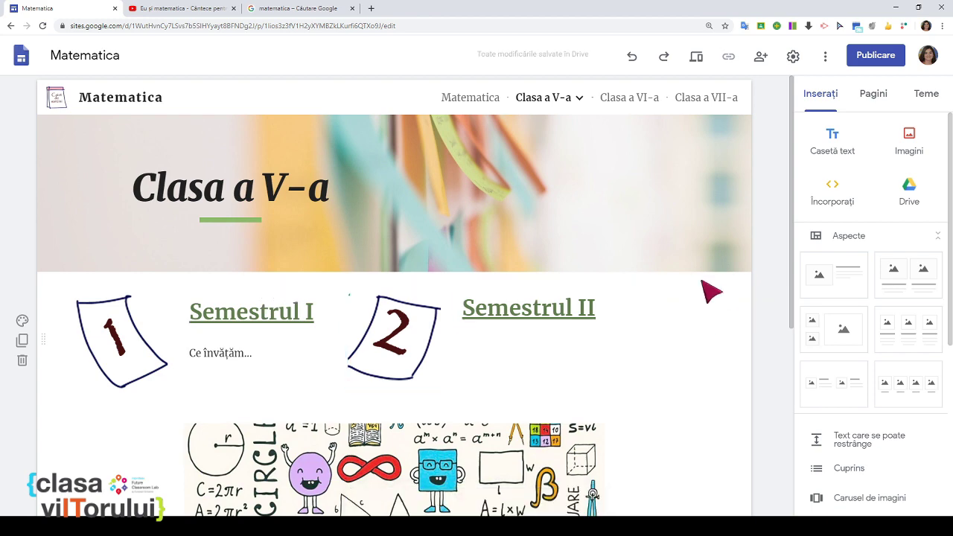
scroll(699, 331, "down", 3)
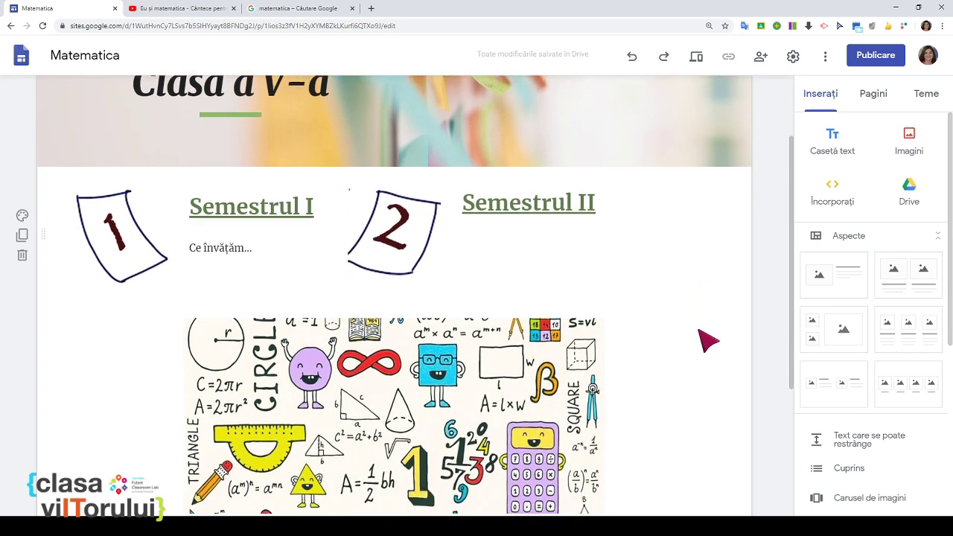
- Open the "Semestrul I" subpage of "Clasa a V-a" and try again to fill its empty image placeholder
scroll(700, 331, "up", 3)
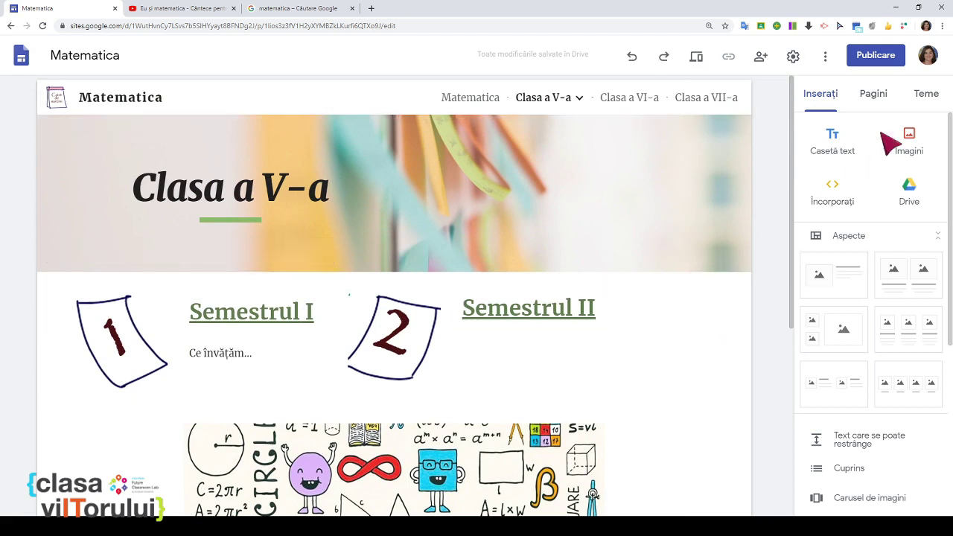
left_click(880, 97)
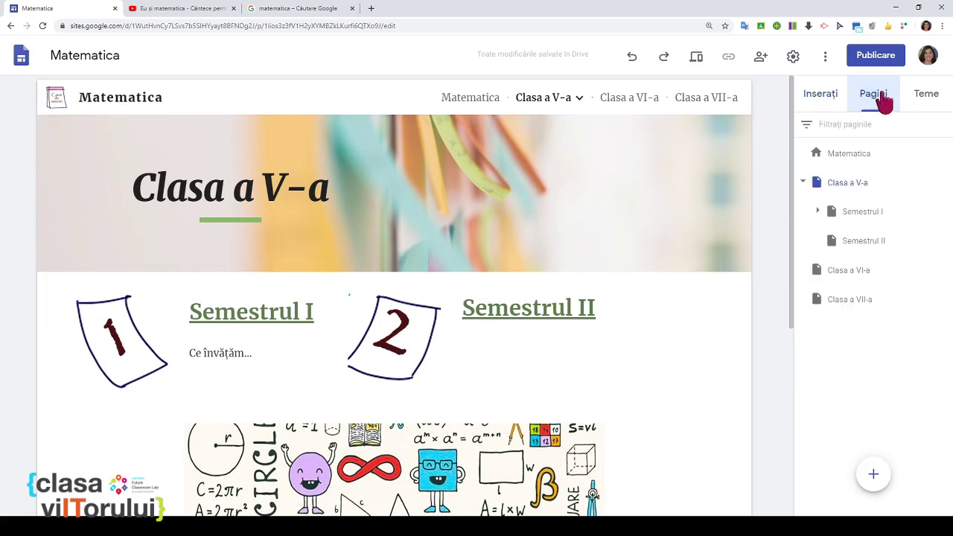
double_click(875, 212)
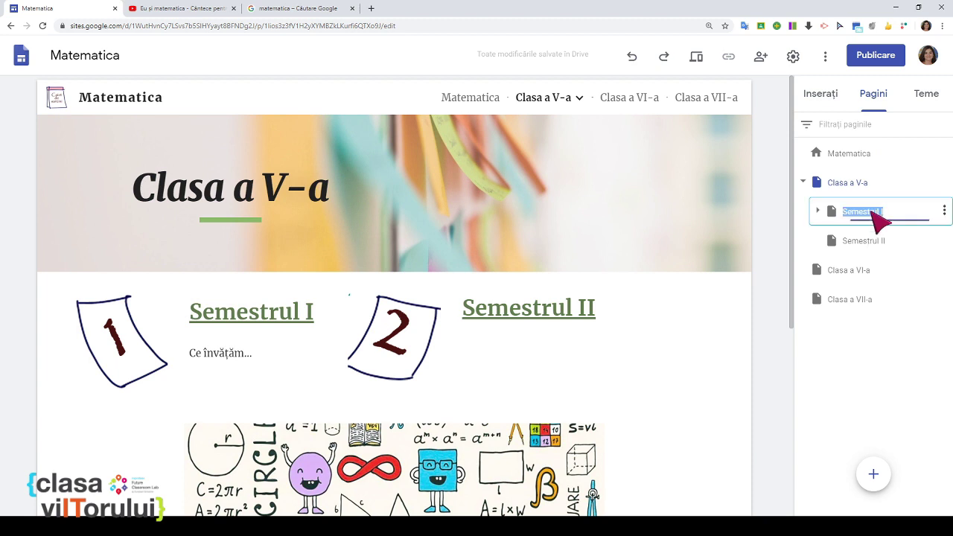
left_click(721, 348)
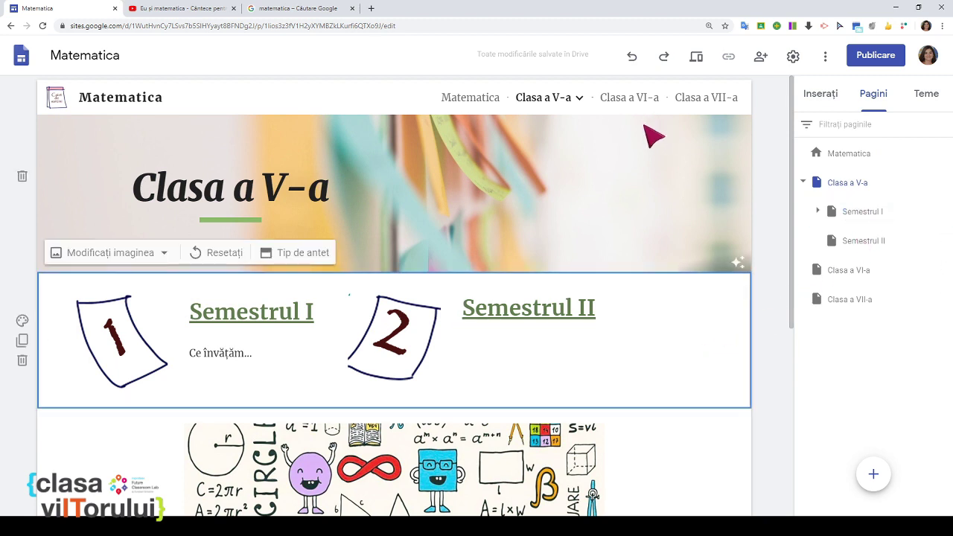
mouse_move(558, 111)
left_click(558, 128)
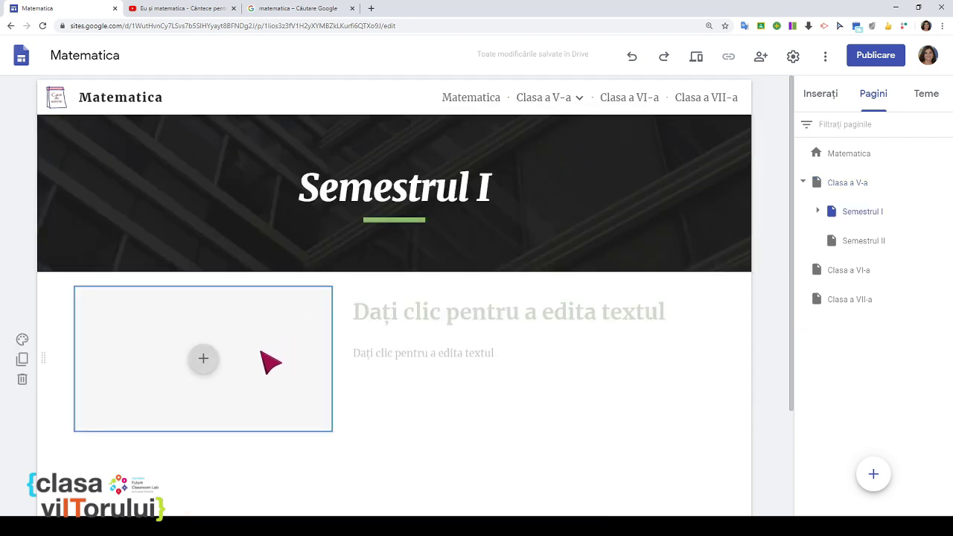
left_click(203, 360)
scroll(595, 328, "down", 2)
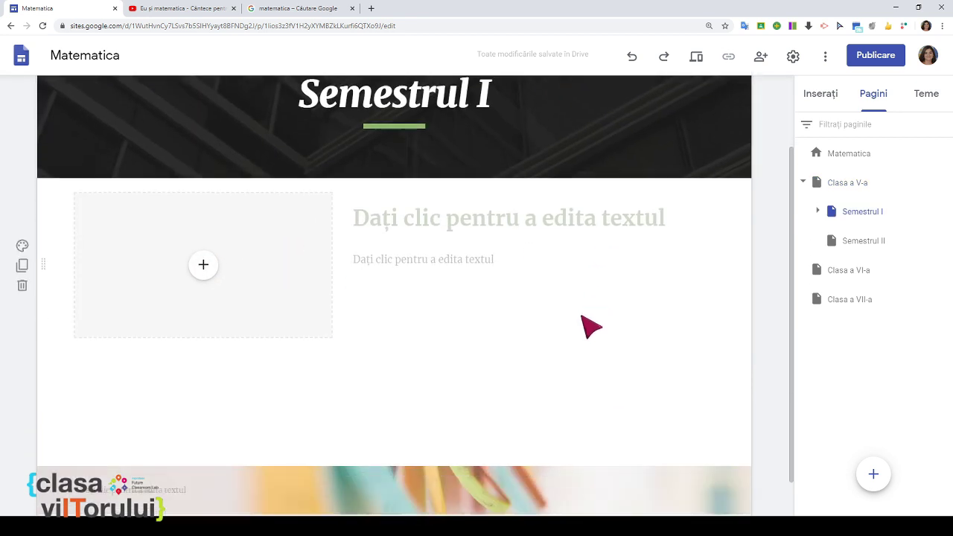
- Enter the heading "Modulul I" and the text "descrierea modulului" beside the image placeholder on the "Semestrul I" page
left_click(471, 189)
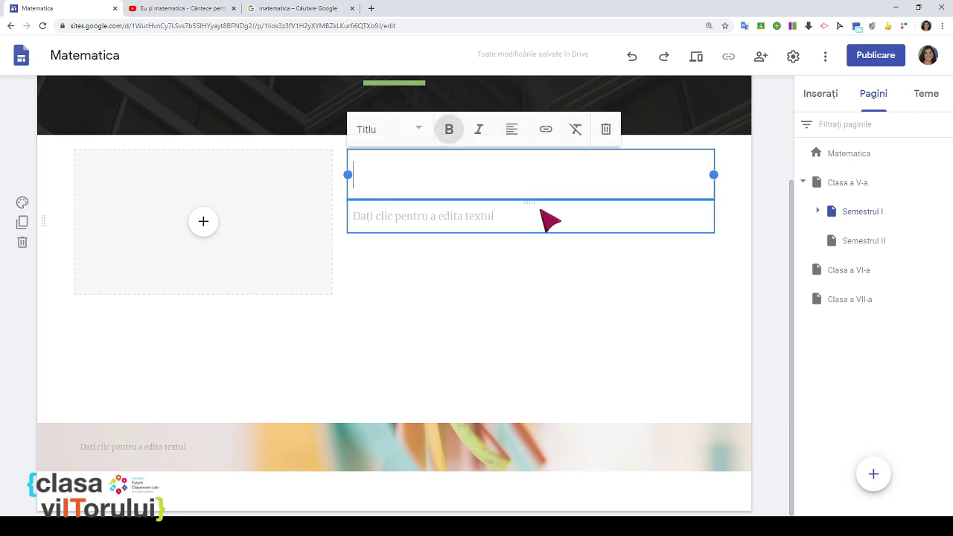
type("T")
key("BackSpace")
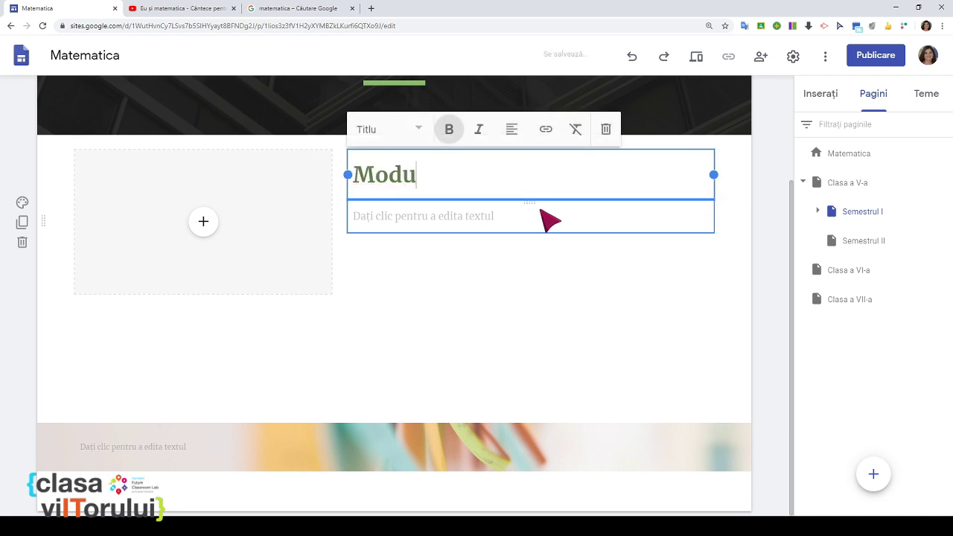
type("Modulul I")
left_click(547, 227)
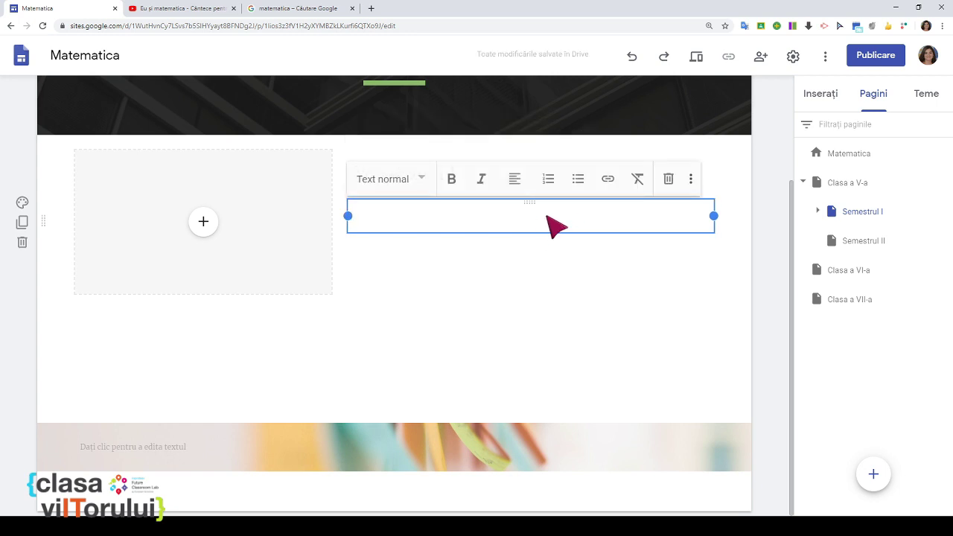
type("descrierea modul")
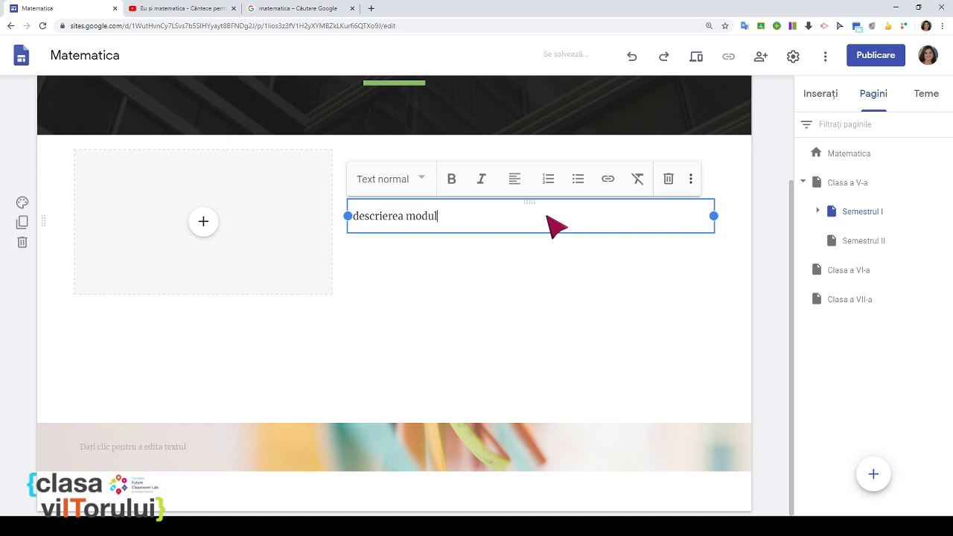
type("ului")
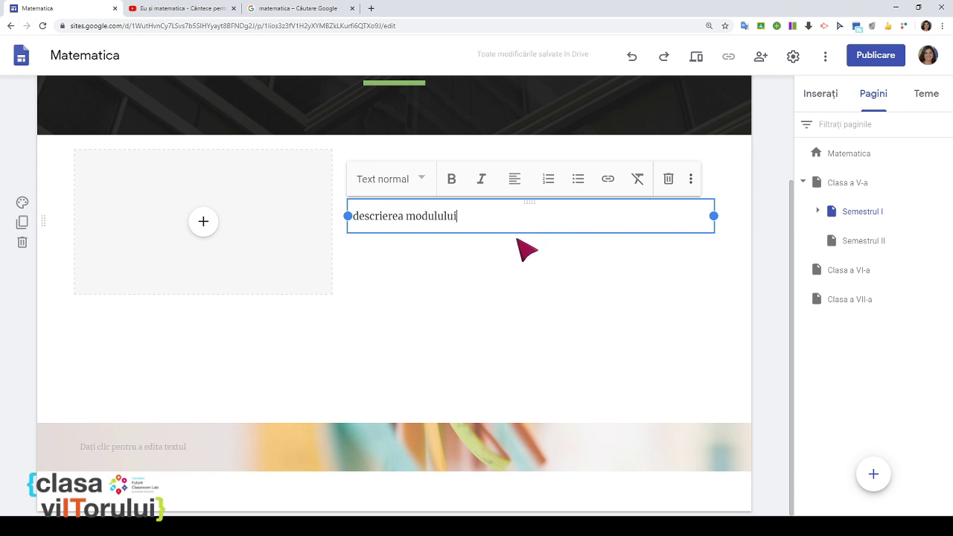
left_click(510, 302)
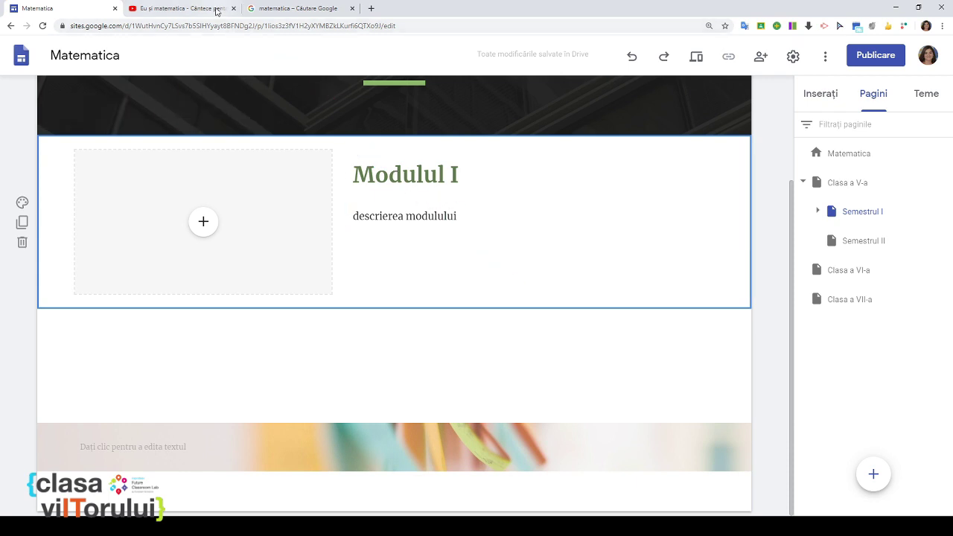
- Switch to the Google Images results for "matematica" and copy the photo of a pencil over handwritten equations
left_click(290, 11)
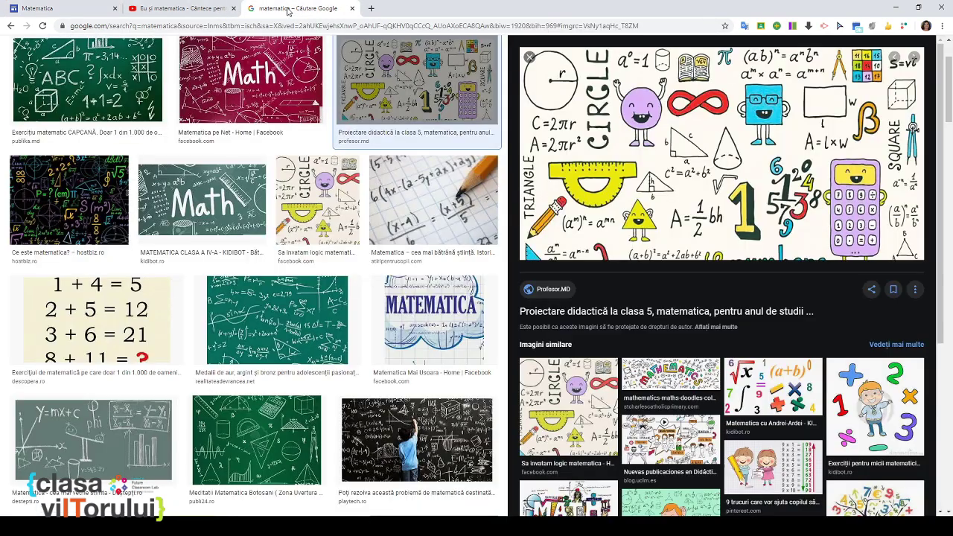
left_click(451, 211)
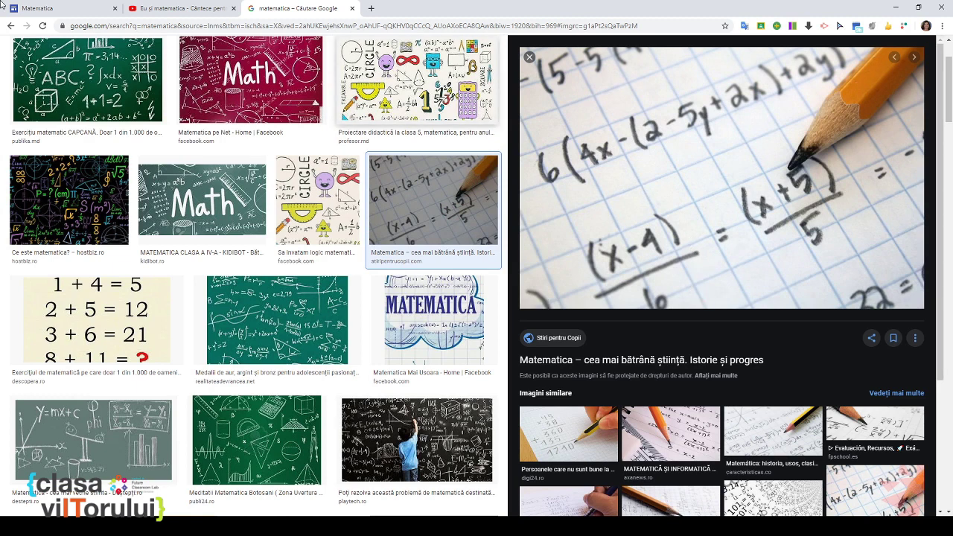
- Close the site editor, reopen the Matematica site from Google Sites in a new browser tab, and open its "Semestrul I" page
left_click(114, 9)
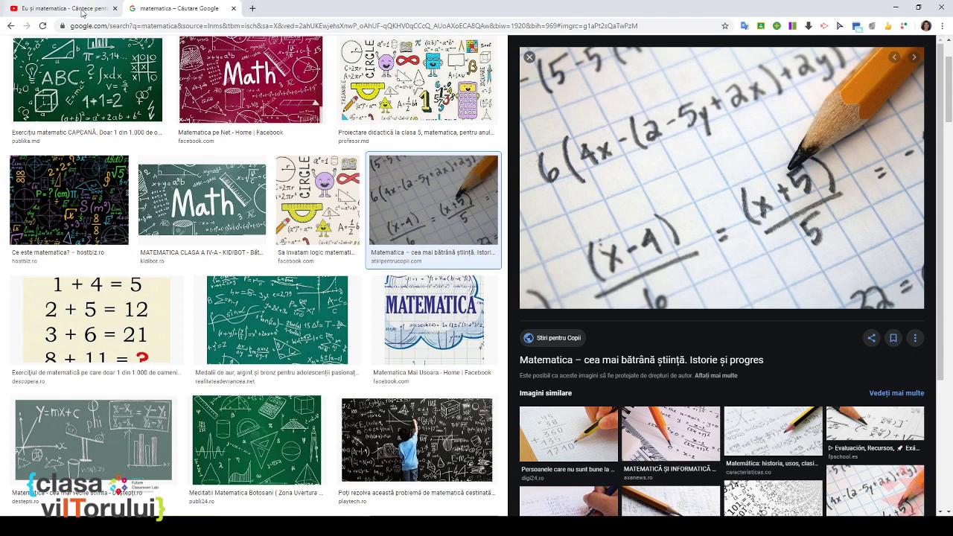
left_click(251, 9)
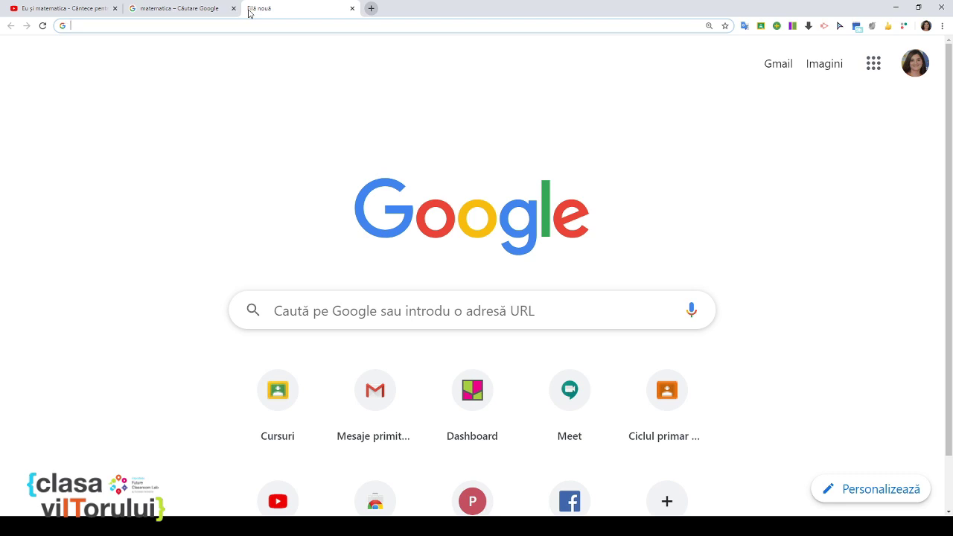
left_click(873, 64)
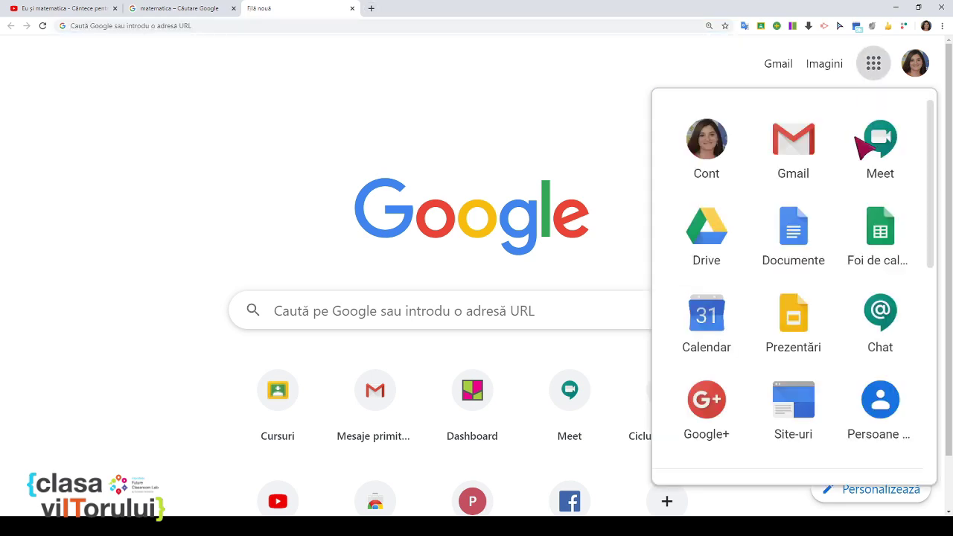
left_click(794, 430)
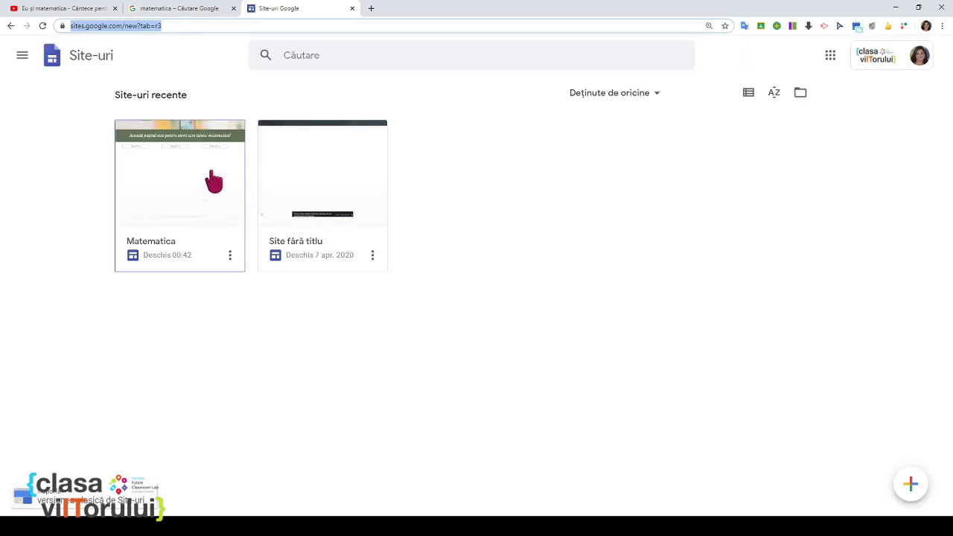
left_click(213, 181)
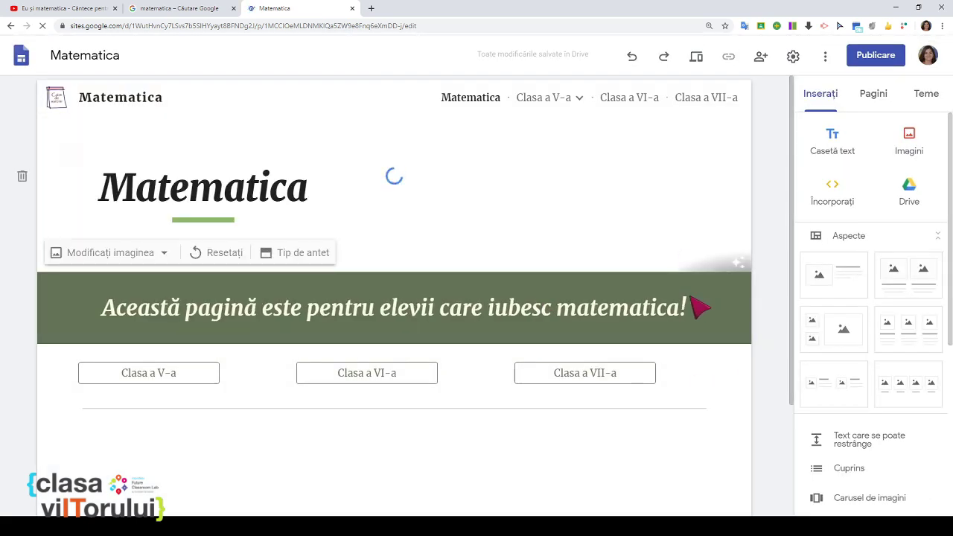
mouse_move(552, 97)
left_click(562, 128)
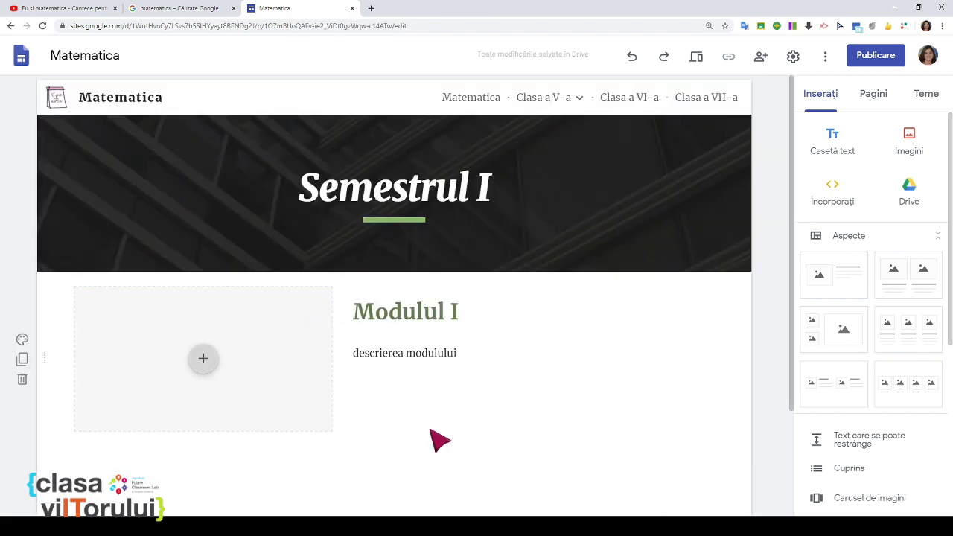
- Paste the copied pencil photo onto the "Semestrul I" page and place it in the empty placeholder beside "Modulul I"
key("ctrl+v")
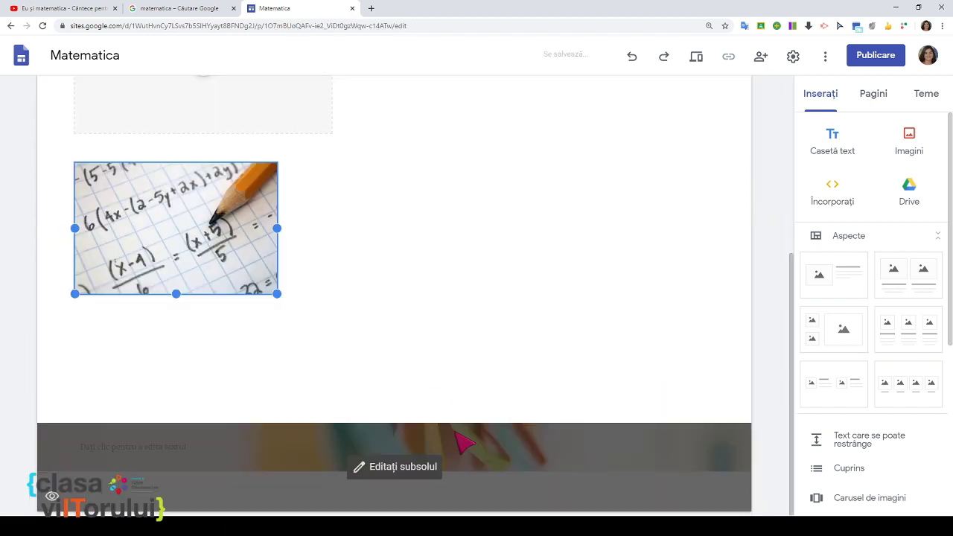
left_click_drag(192, 236, 189, 257)
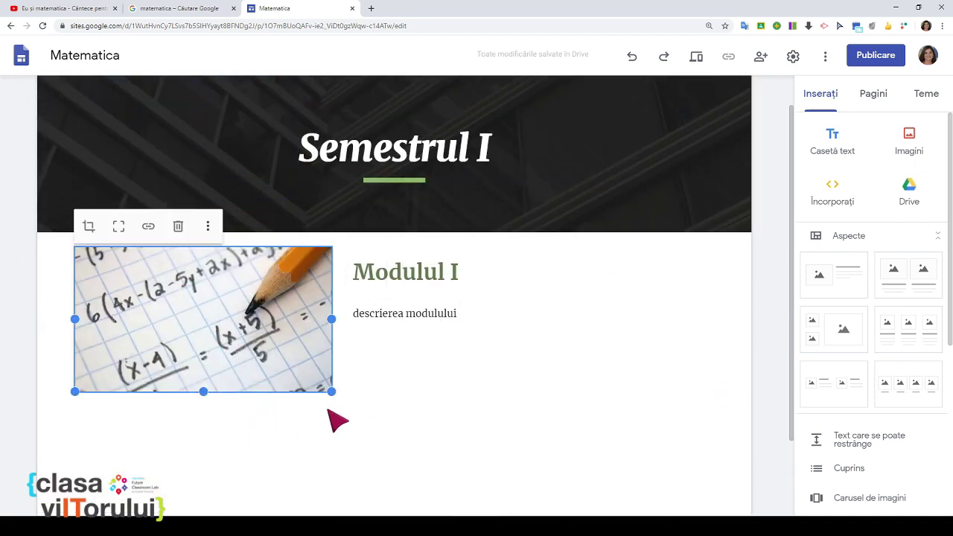
left_click(388, 447)
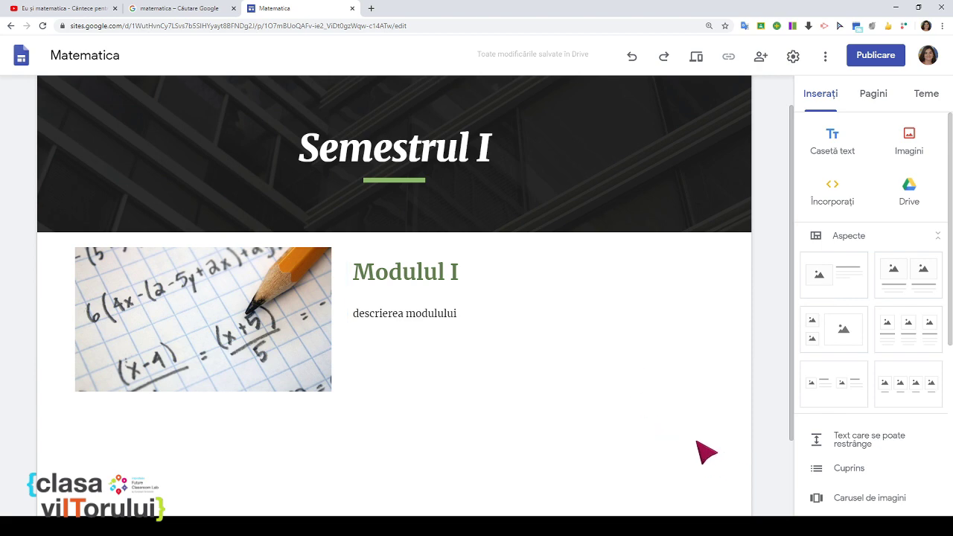
- Switch to YouTube, open the suggested video "Jocul numerelor - Pic Pac Poc", and copy its share link
left_click(88, 16)
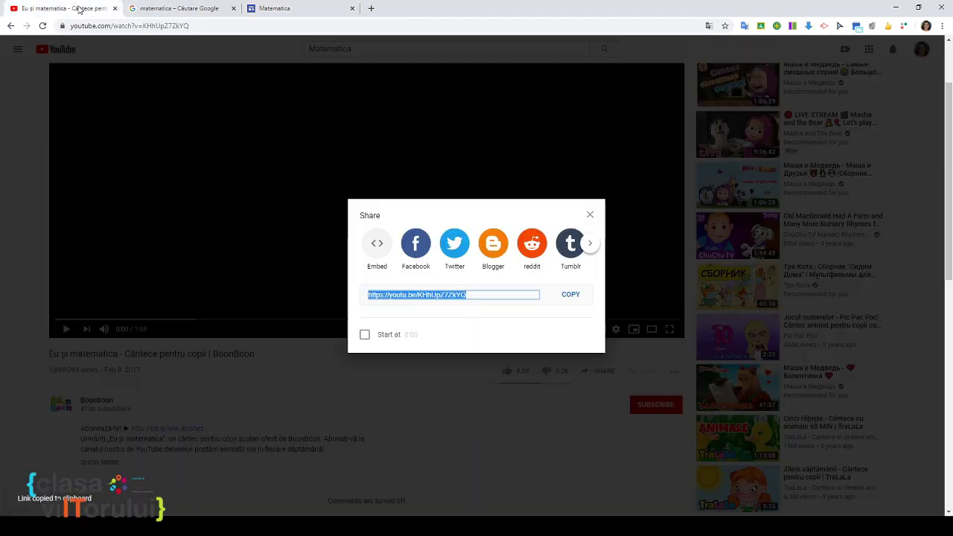
key("Escape")
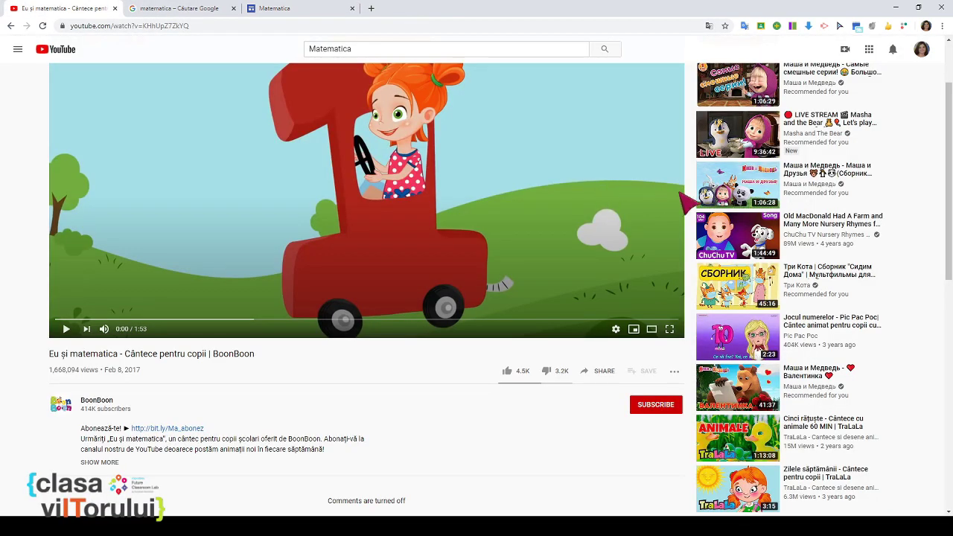
mouse_move(850, 199)
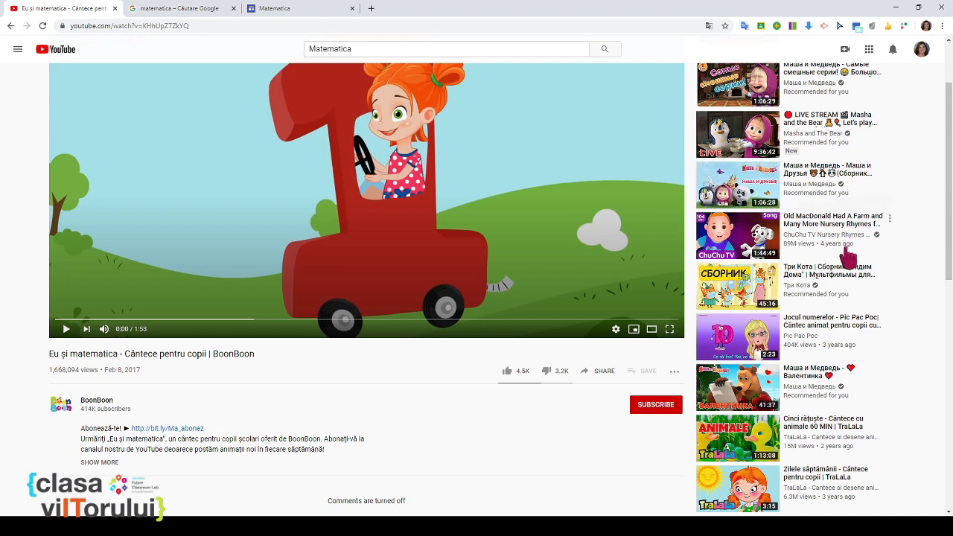
mouse_move(858, 331)
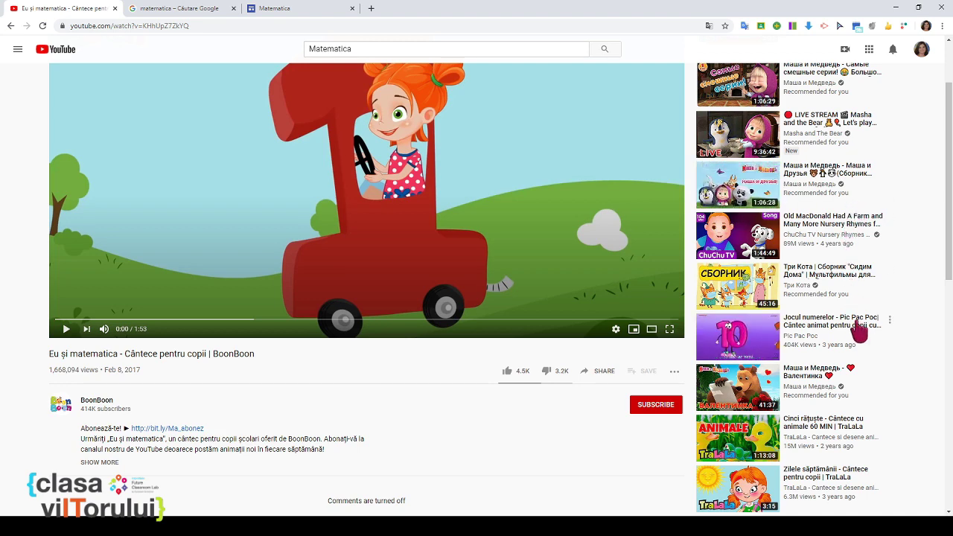
left_click(858, 331)
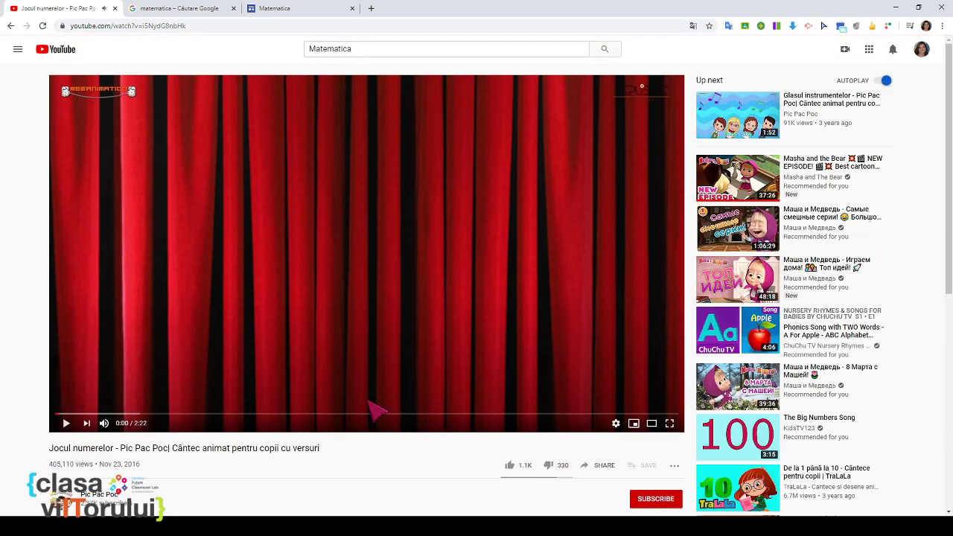
scroll(558, 402, "down", 2)
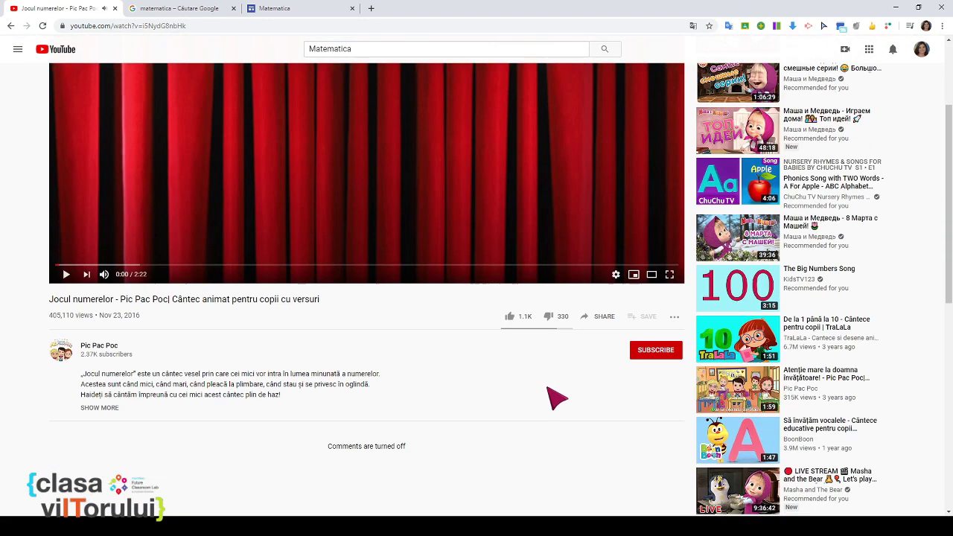
left_click(604, 316)
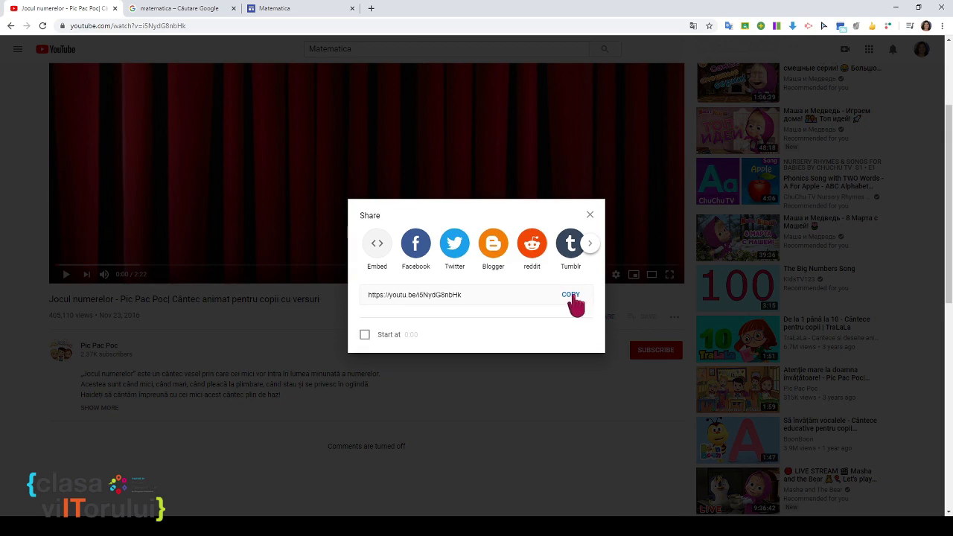
left_click(569, 297)
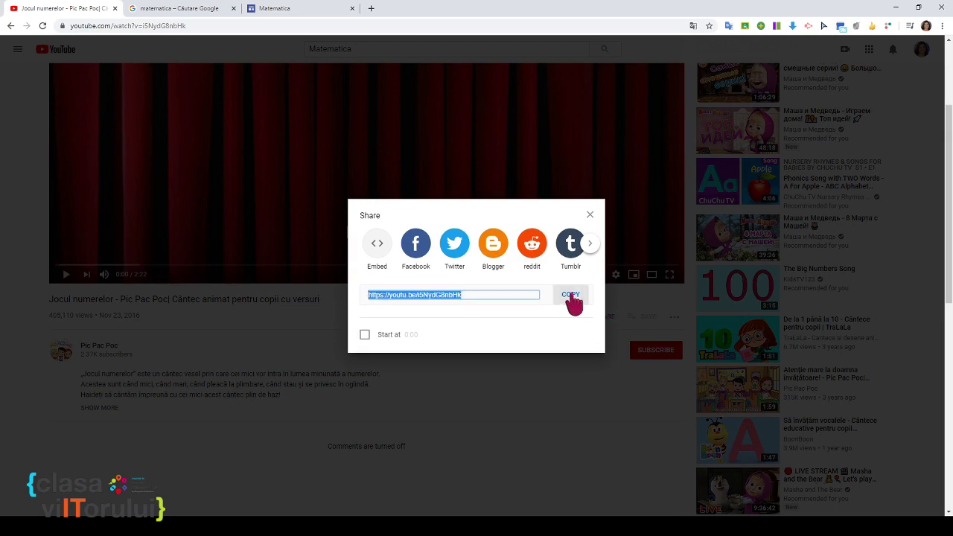
left_click(274, 10)
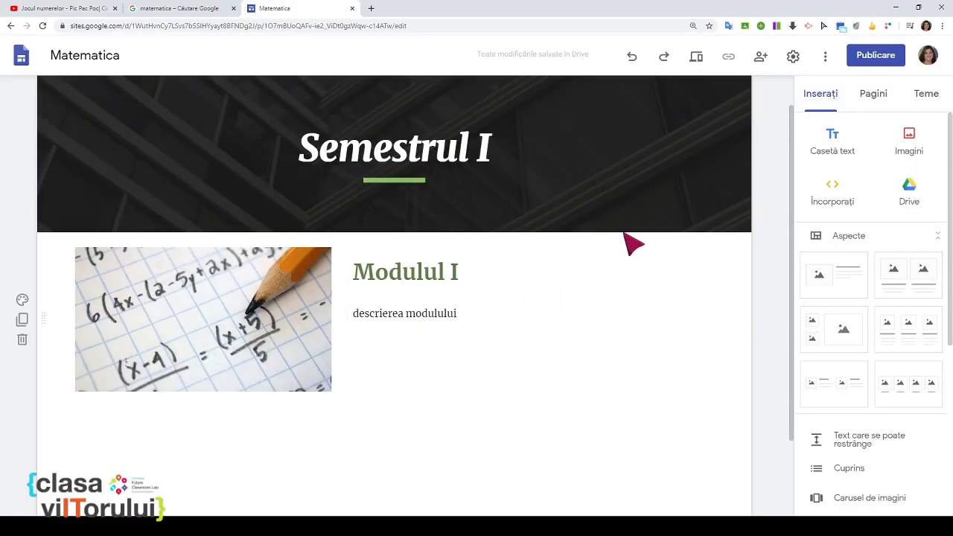
left_click(832, 201)
key("ctrl+v")
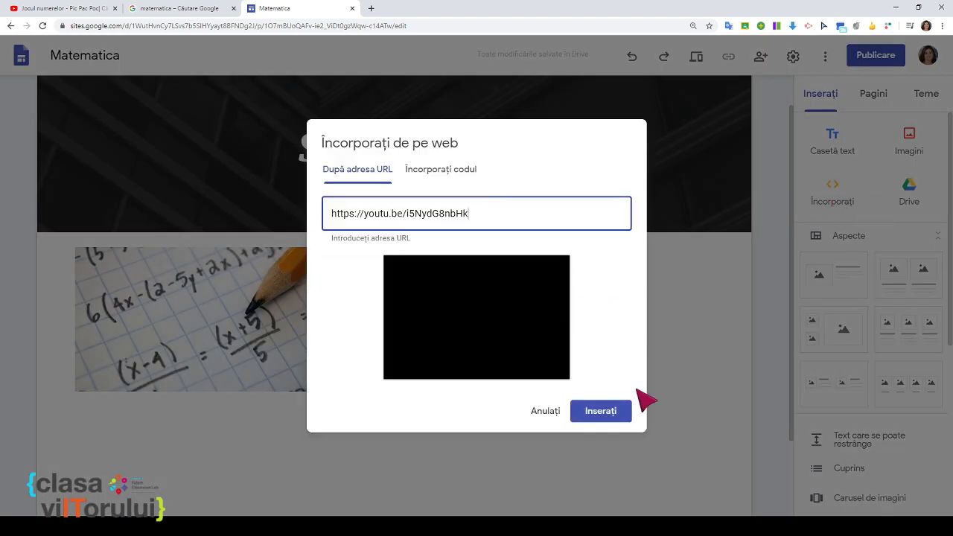
left_click(601, 412)
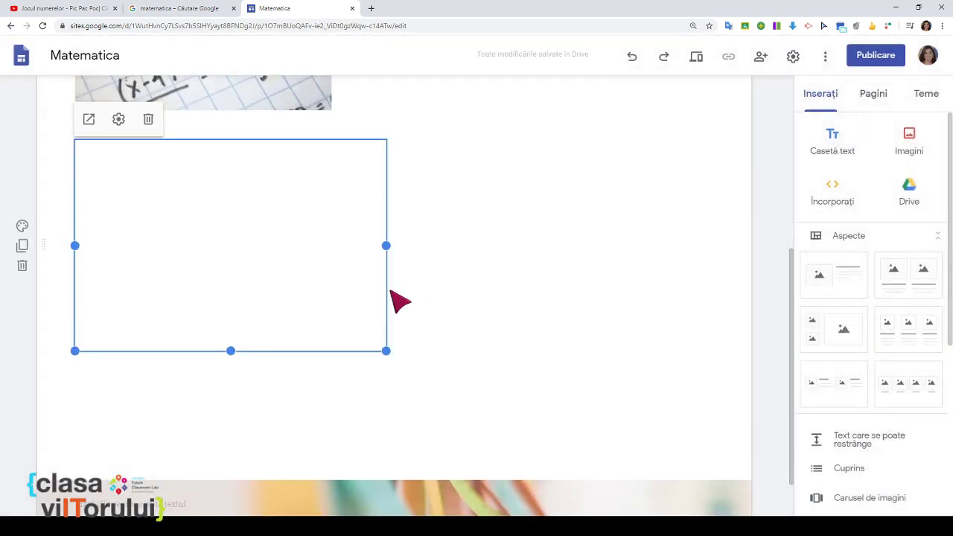
left_click_drag(373, 298, 725, 326)
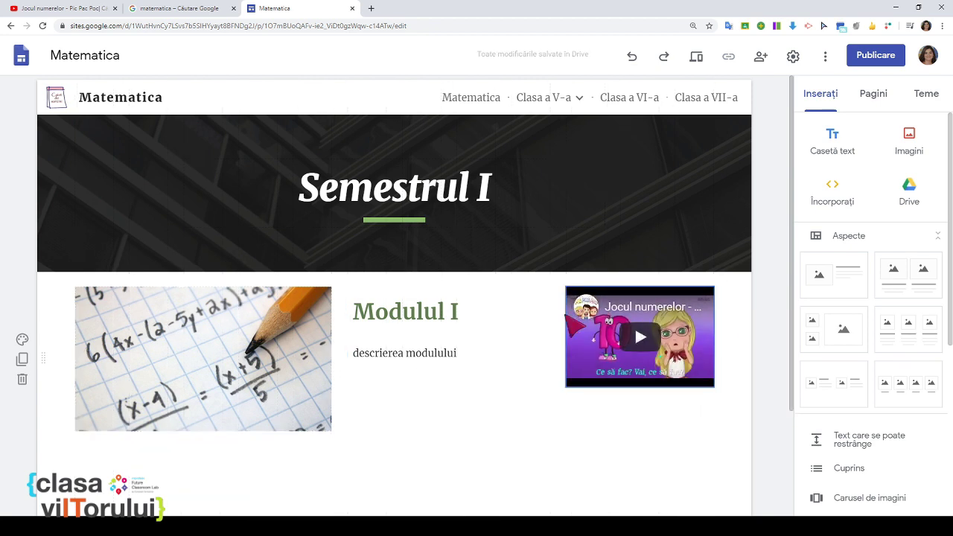
- Enlarge the embedded video on the "Semestrul I" page toward the "Modulul I" text until it is as wide as the pencil photo
left_click(617, 341)
left_click_drag(566, 386, 489, 432)
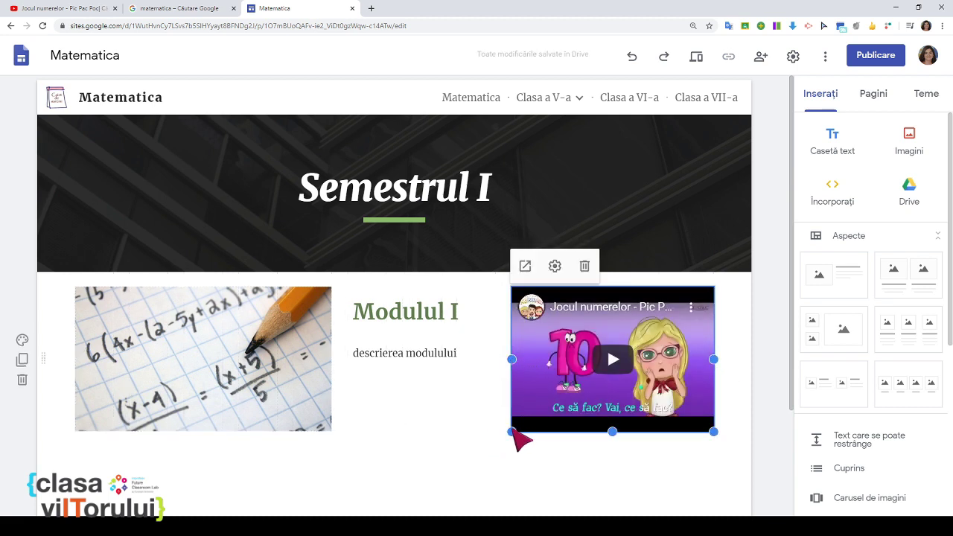
left_click_drag(513, 432, 456, 435)
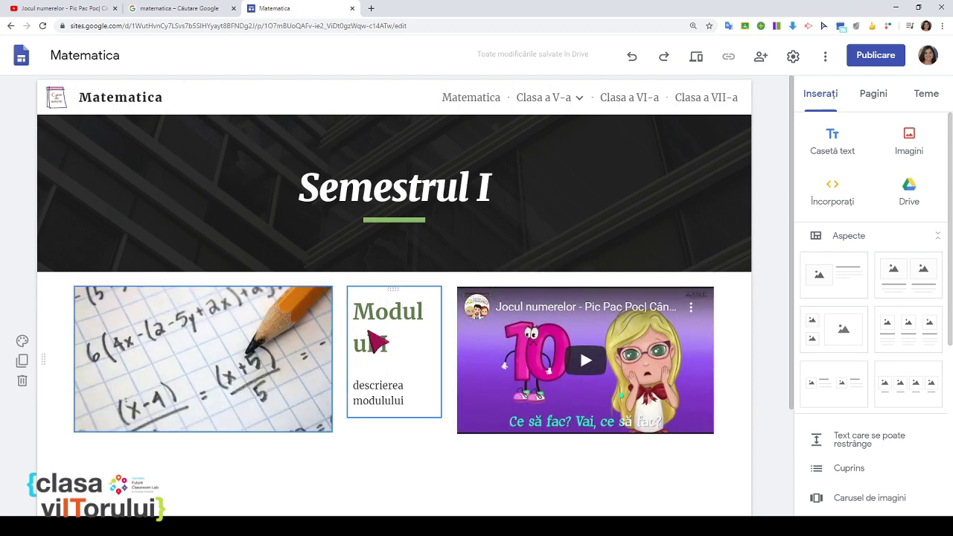
- Narrow the pencil photo and widen the "Modulul I" text block toward it so the heading fits on one line
left_click(321, 355)
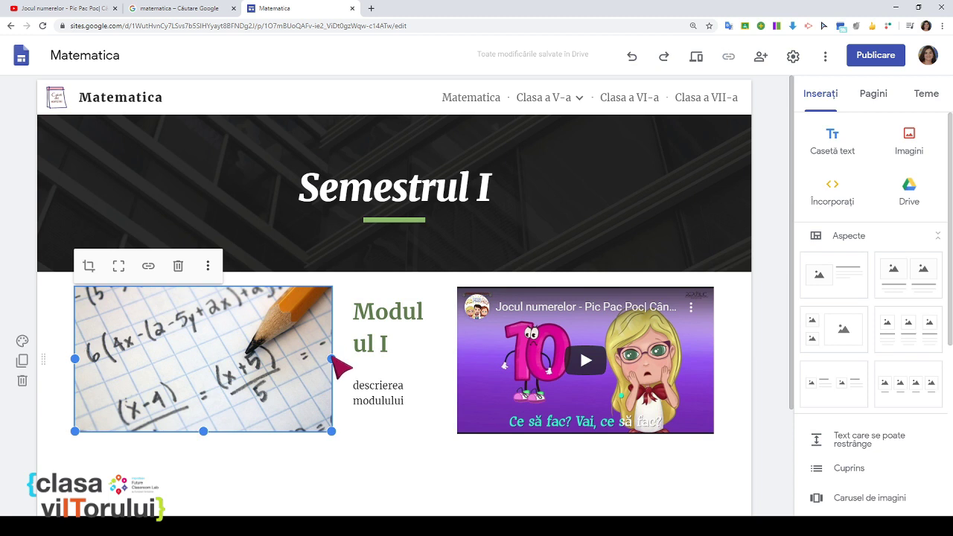
left_click_drag(332, 359, 279, 361)
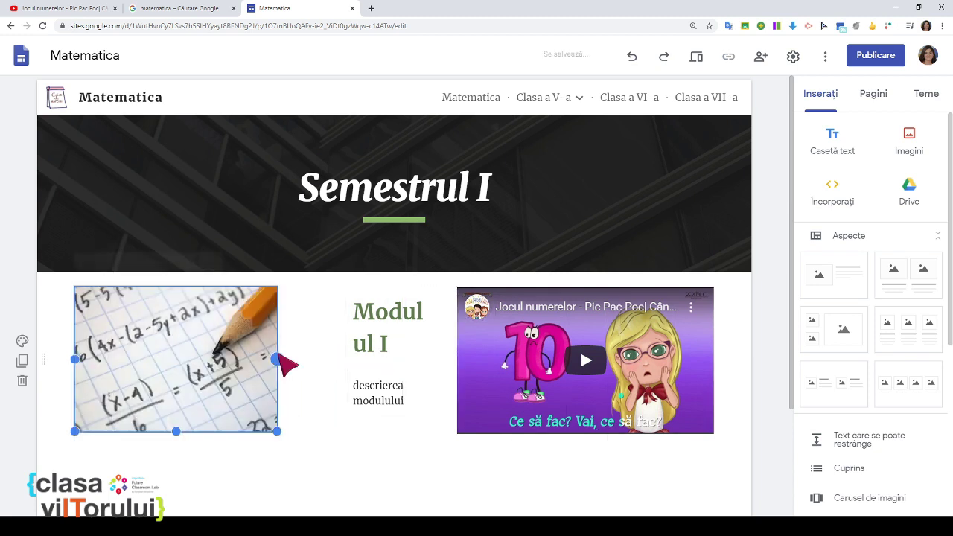
left_click(407, 362)
left_click_drag(347, 327, 290, 328)
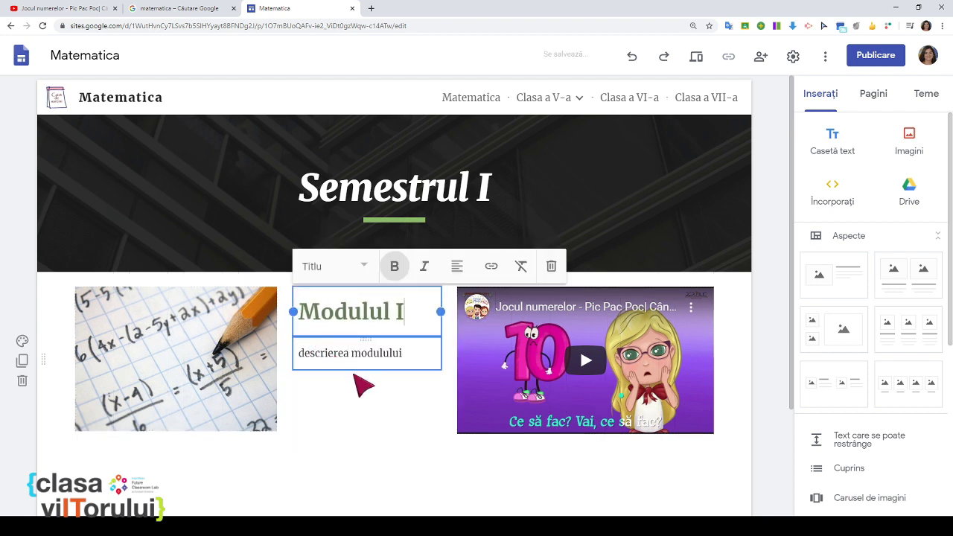
left_click(387, 450)
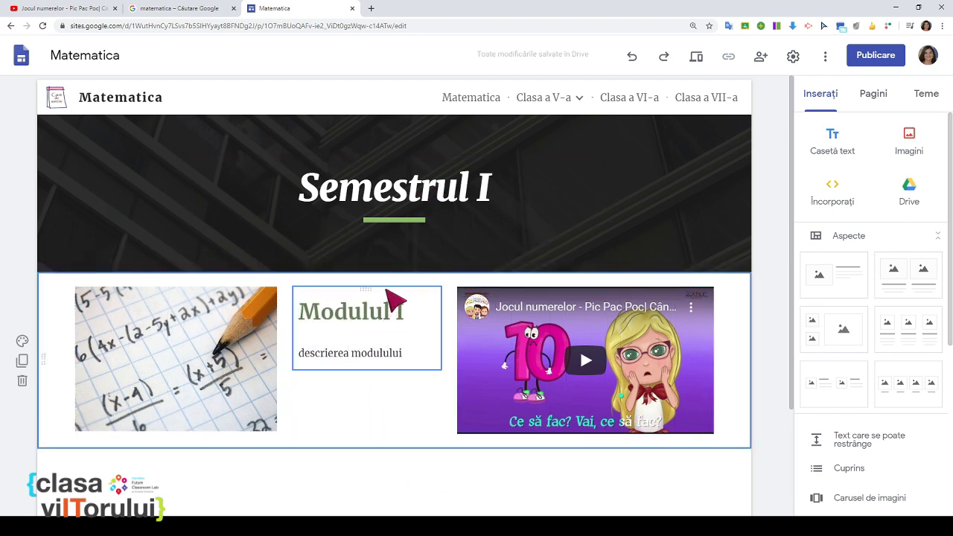
- Open LearningApps.org's Matematică exercises in a new browser tab, open "Numere naturale; Împărțiri", and copy its fullscreen link
scroll(357, 264, "down", 2)
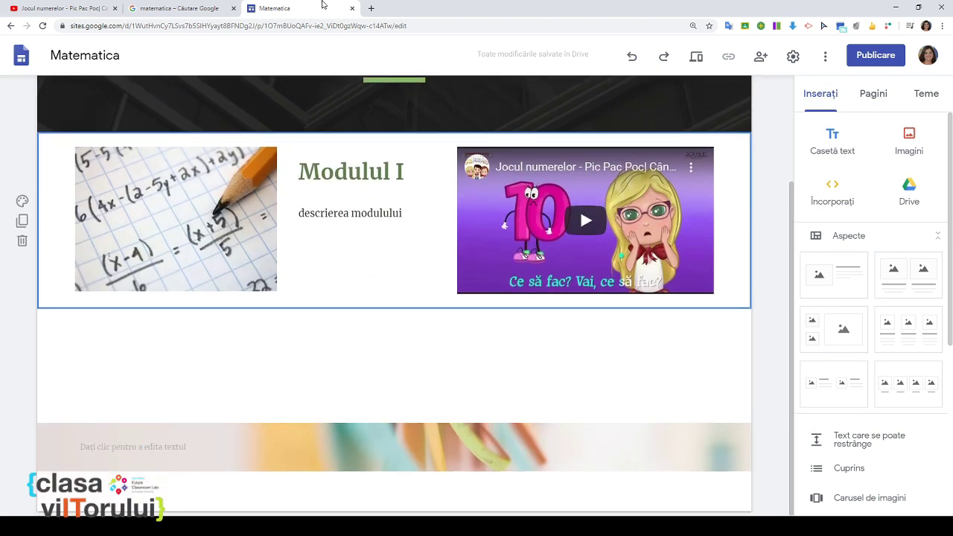
left_click(371, 11)
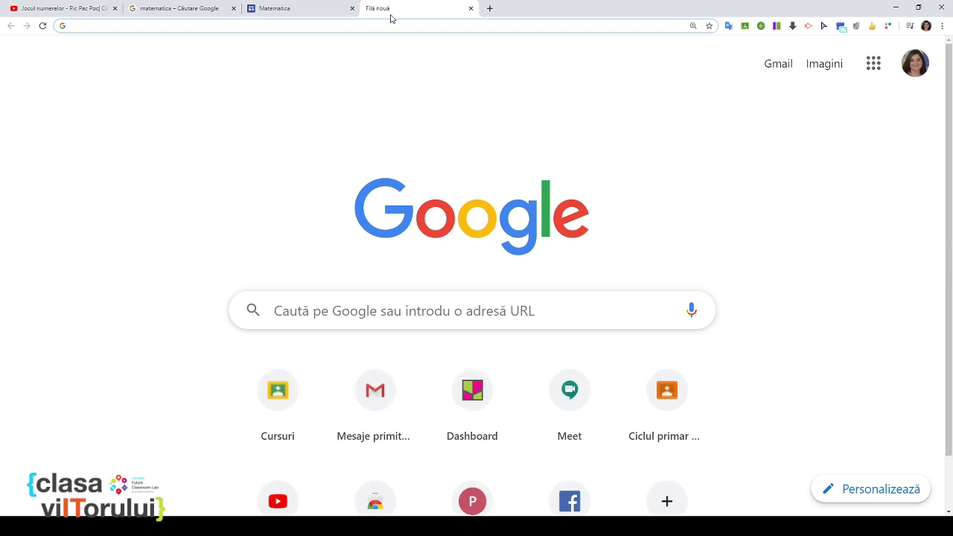
type("le")
key("Return")
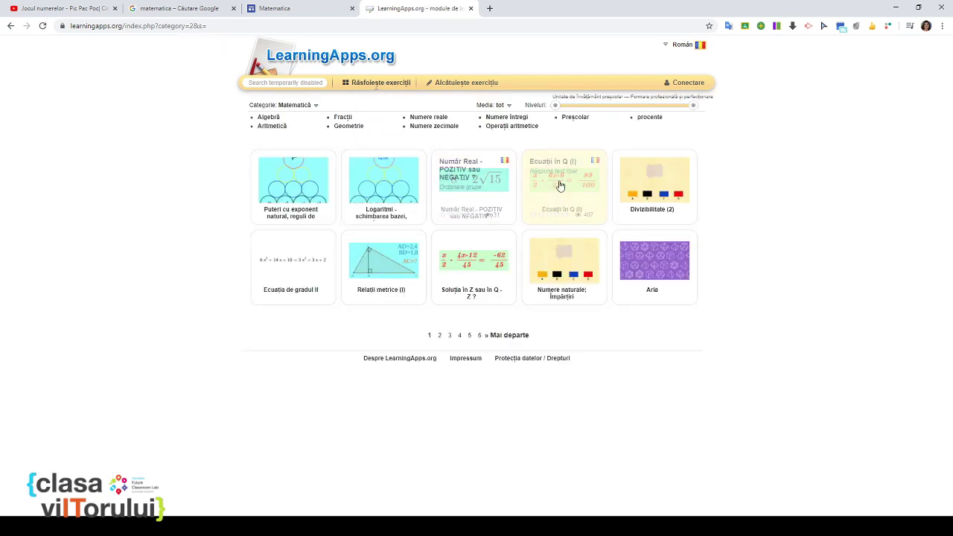
left_click(582, 259)
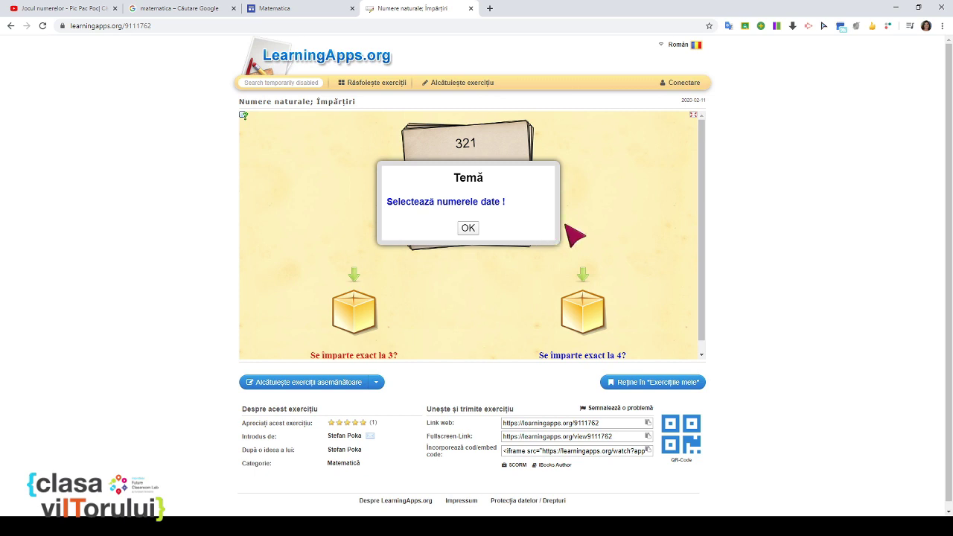
scroll(552, 196, "down", 1)
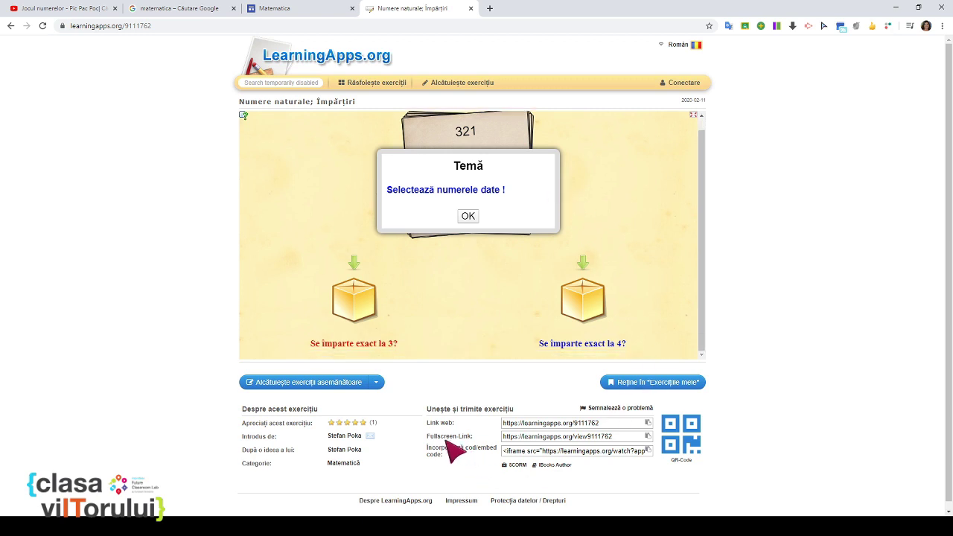
left_click(647, 436)
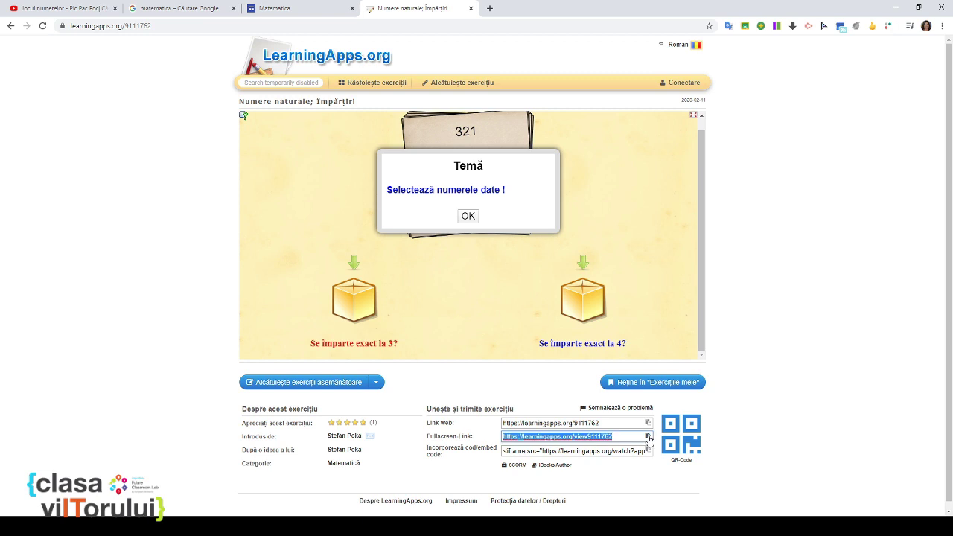
left_click(291, 9)
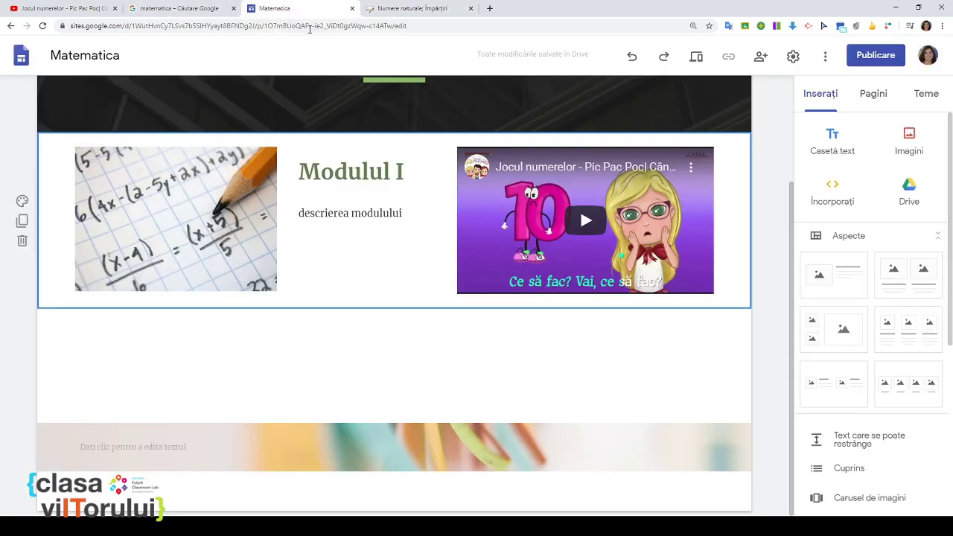
left_click(843, 195)
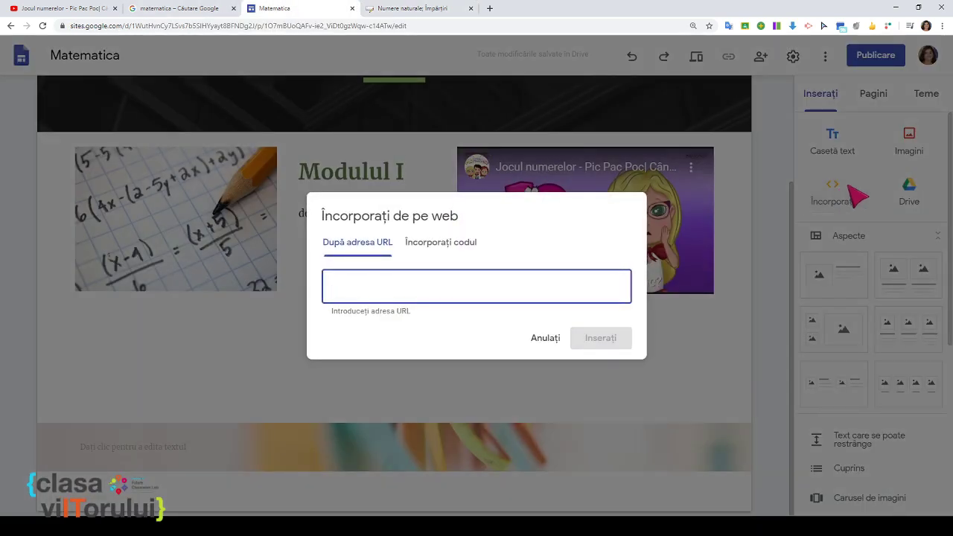
key("ctrl+v")
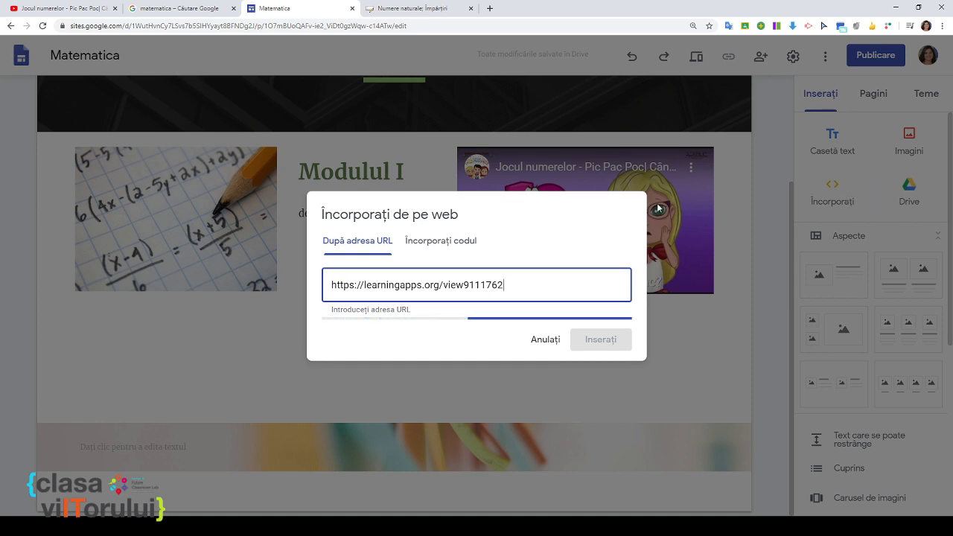
left_click(384, 309)
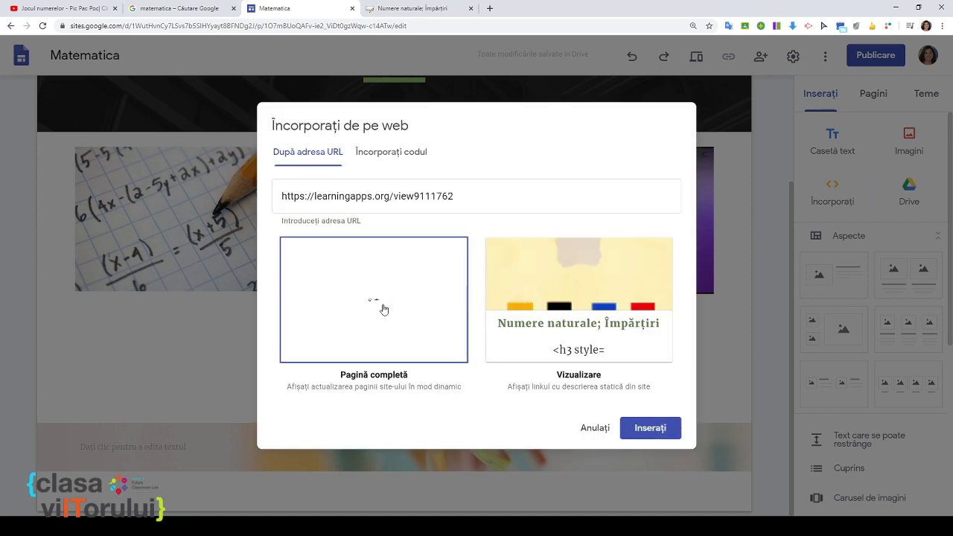
left_click(659, 433)
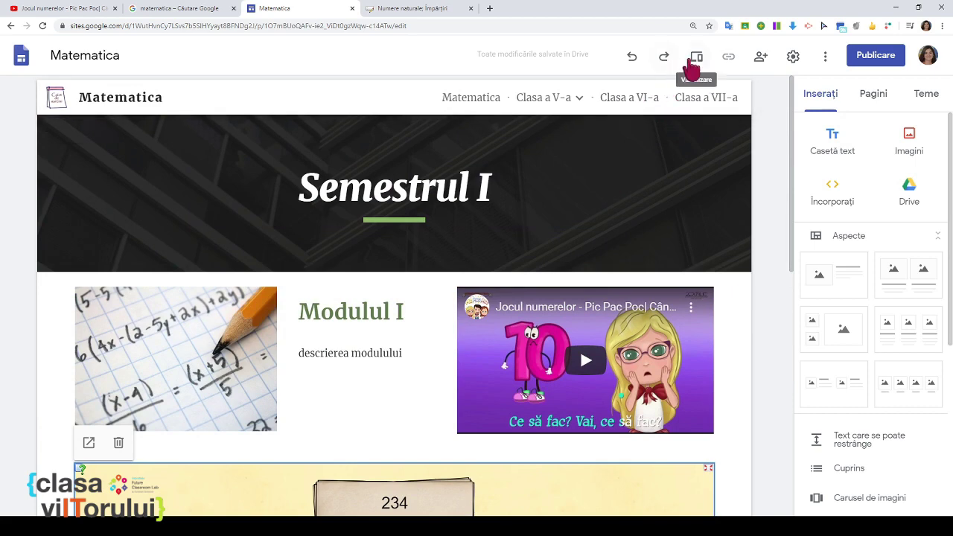
- Preview the "Semestrul I" page, look through its image, video and embedded exercise, and close the preview
left_click(695, 58)
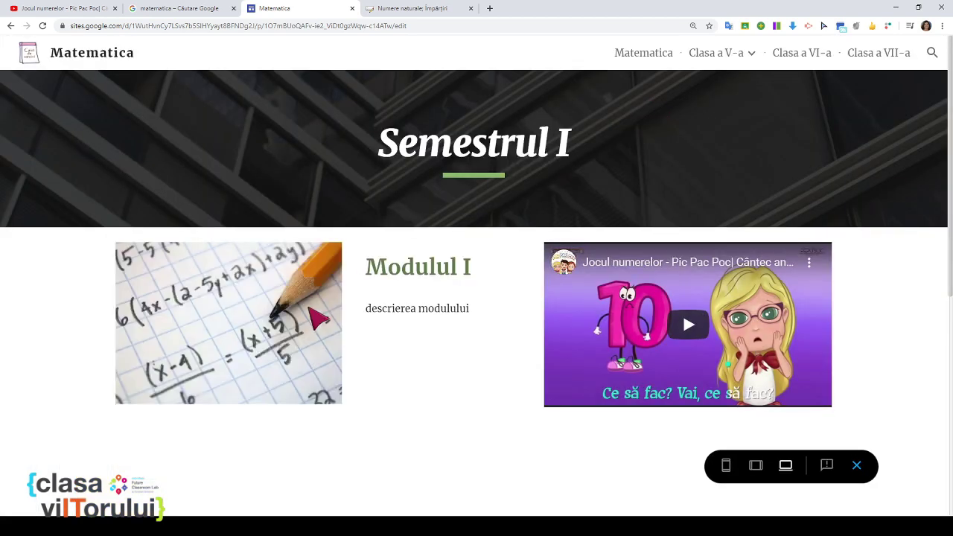
scroll(464, 260, "down", 5)
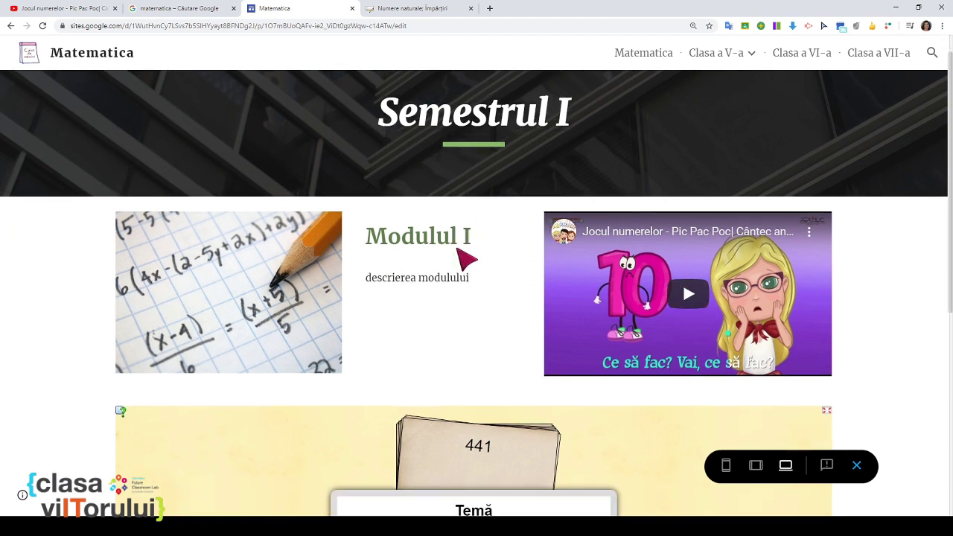
scroll(455, 243, "up", 3)
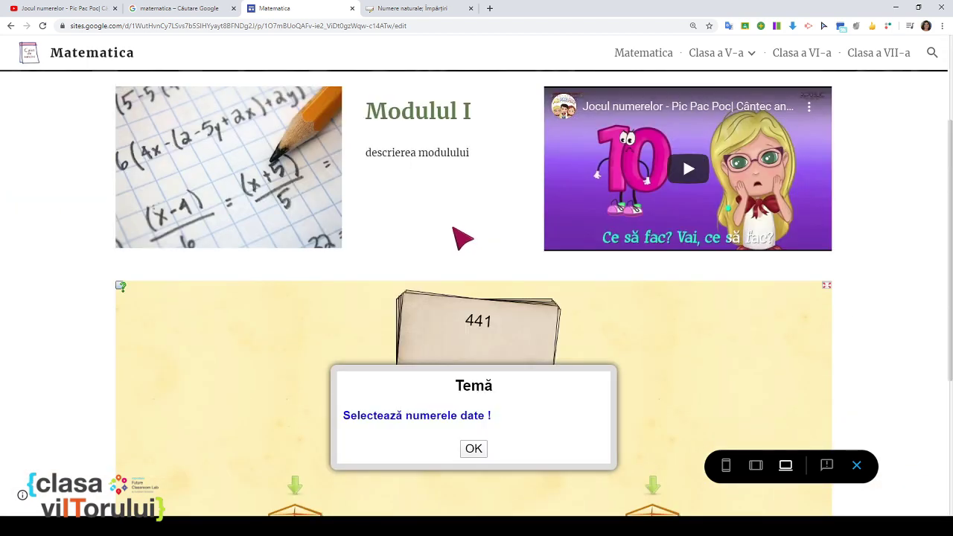
left_click(856, 465)
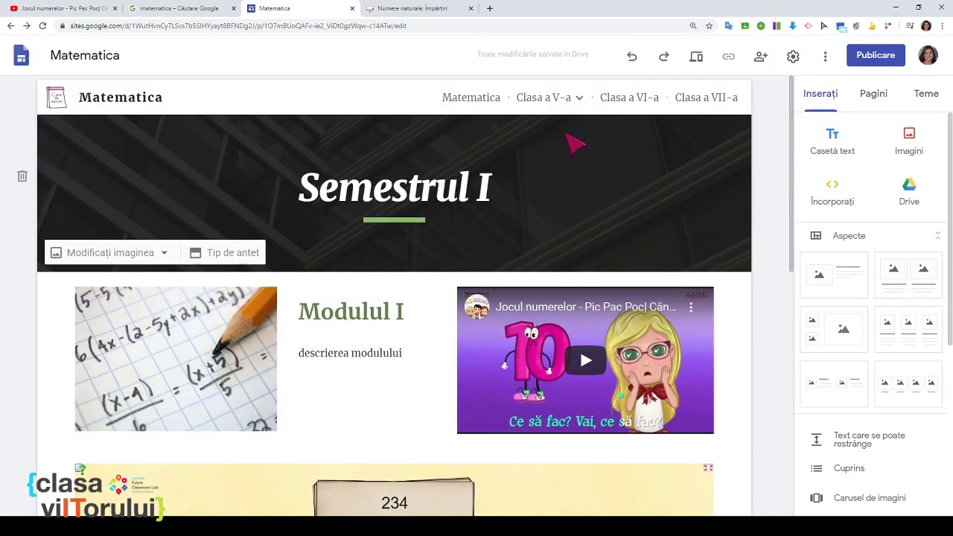
- Open the "Semestrul II" subpage of "Clasa a V-a" for editing
mouse_move(566, 106)
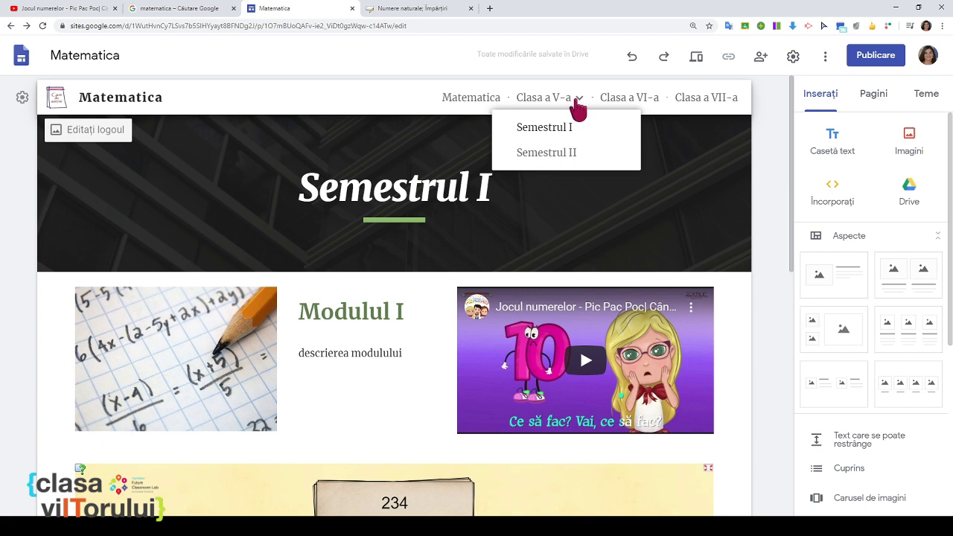
left_click(567, 153)
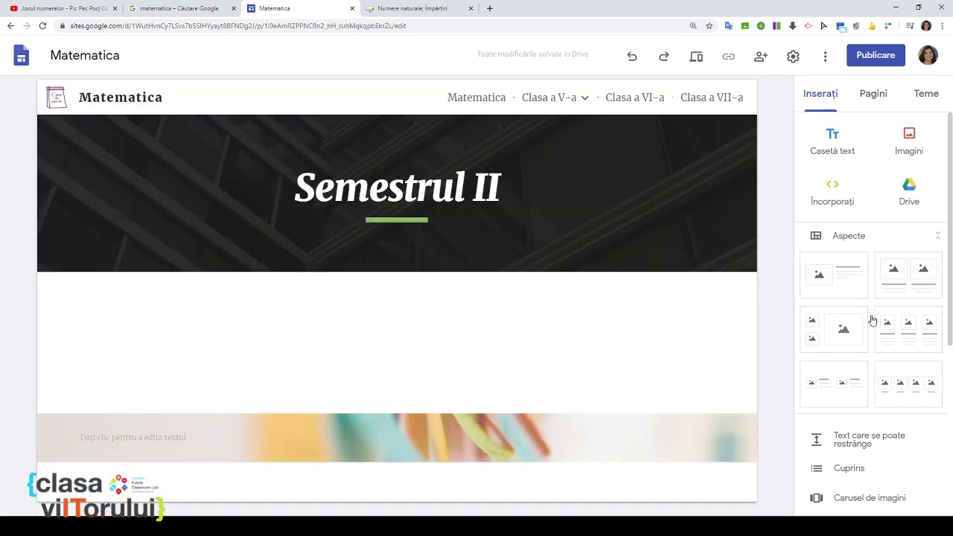
- Try four layouts on "Semestrul II": four captioned images, two captioned images, two small images beside a large one, and two image-text pairs
left_click(919, 392)
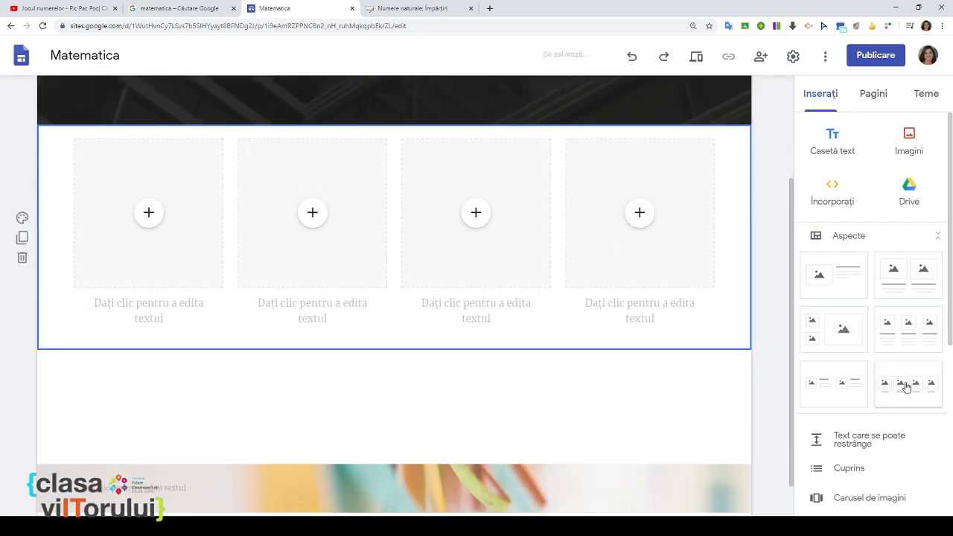
left_click(898, 273)
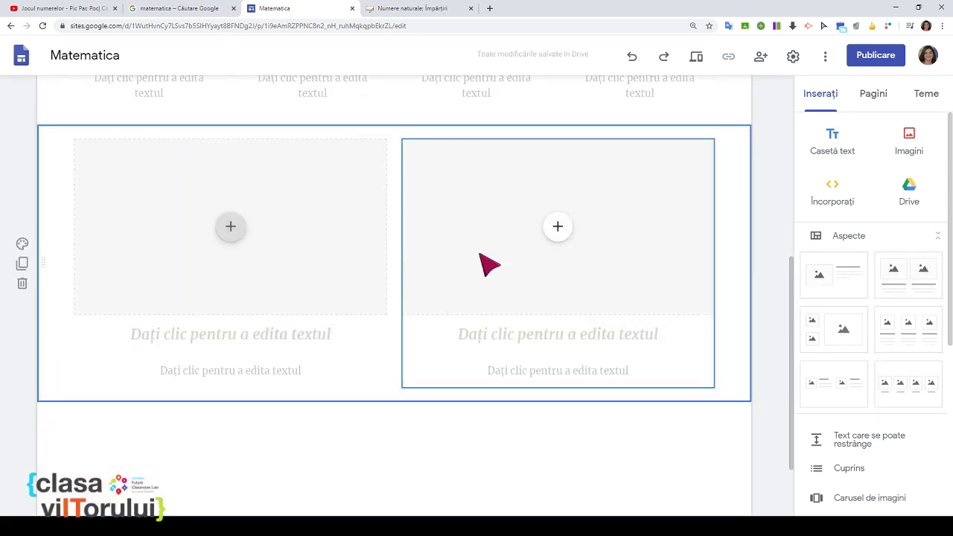
left_click(827, 337)
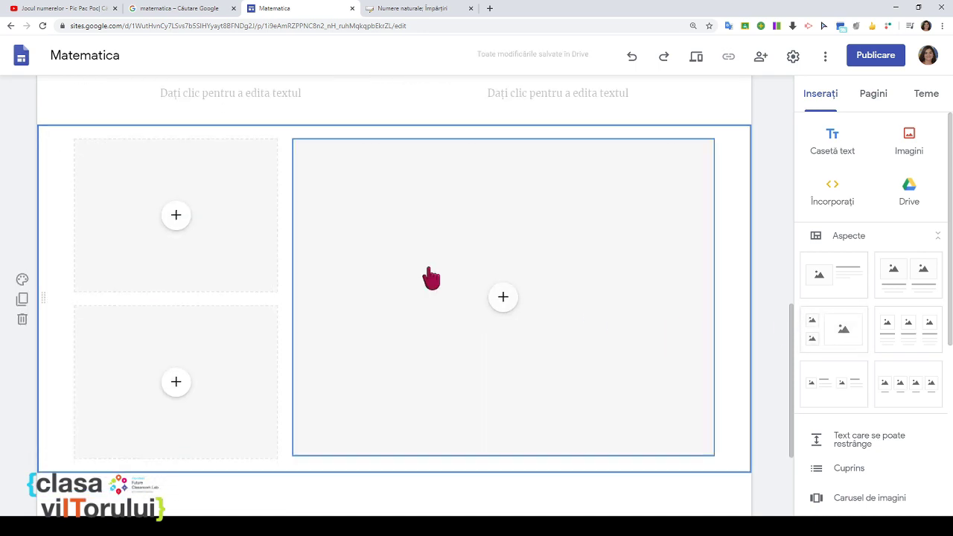
left_click(828, 384)
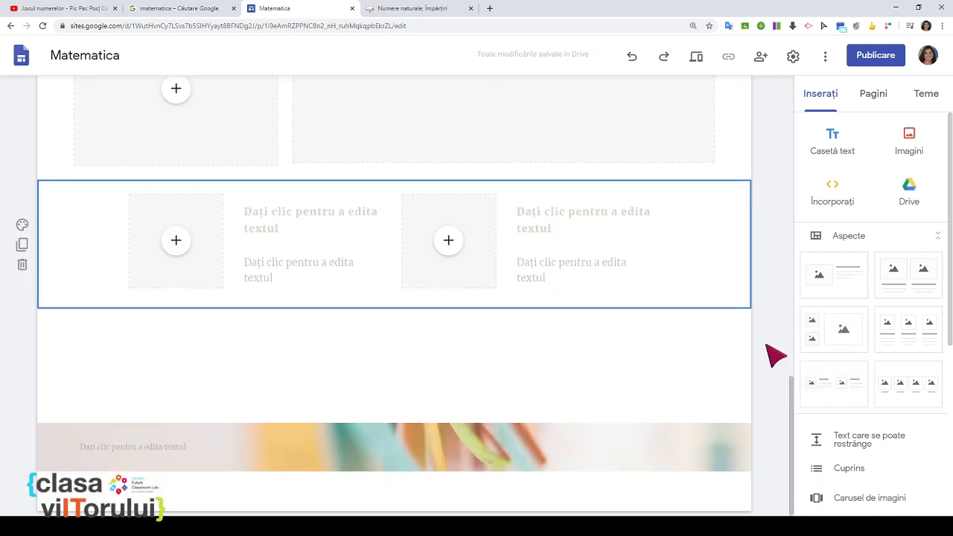
scroll(513, 201, "up", 3)
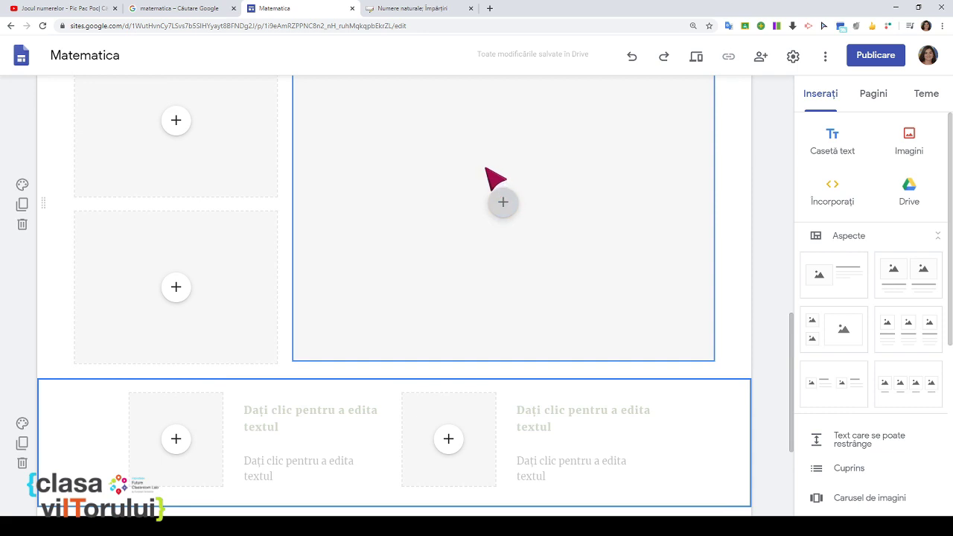
scroll(494, 179, "down", 2)
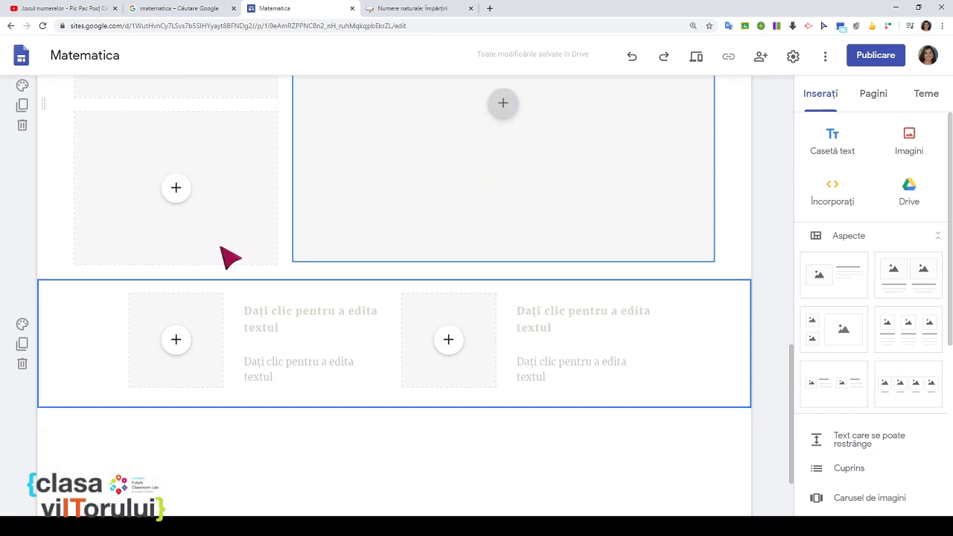
- Delete all four empty layout sections from the "Semestrul II" page
left_click(24, 366)
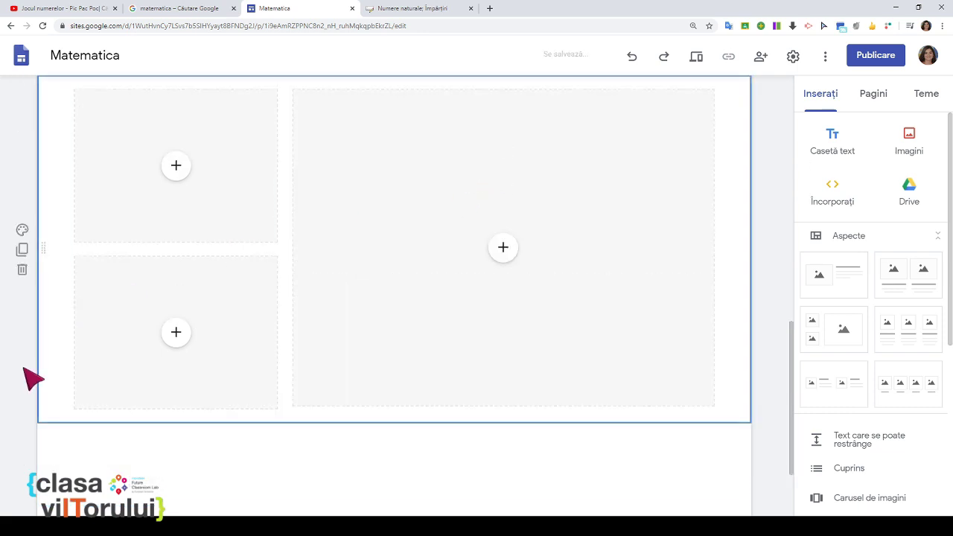
left_click(22, 272)
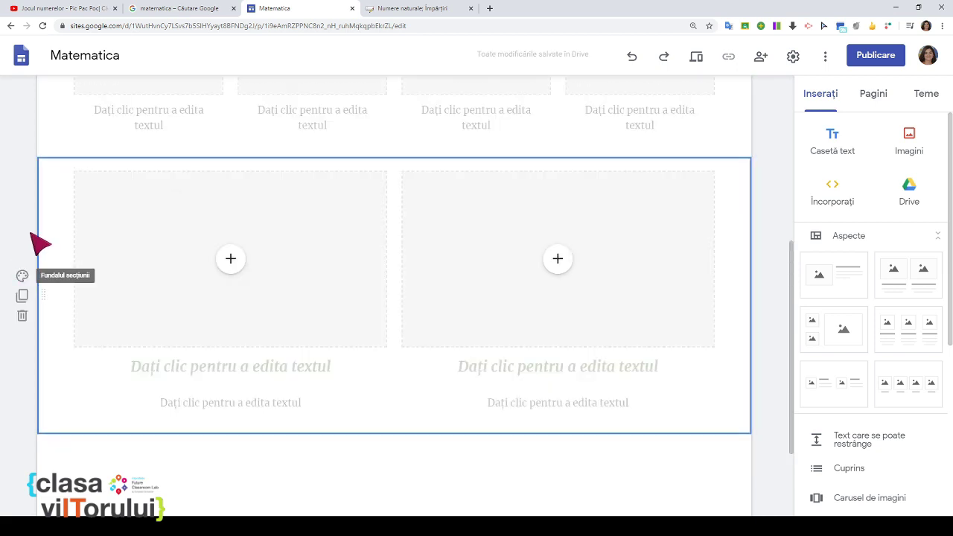
left_click(22, 415)
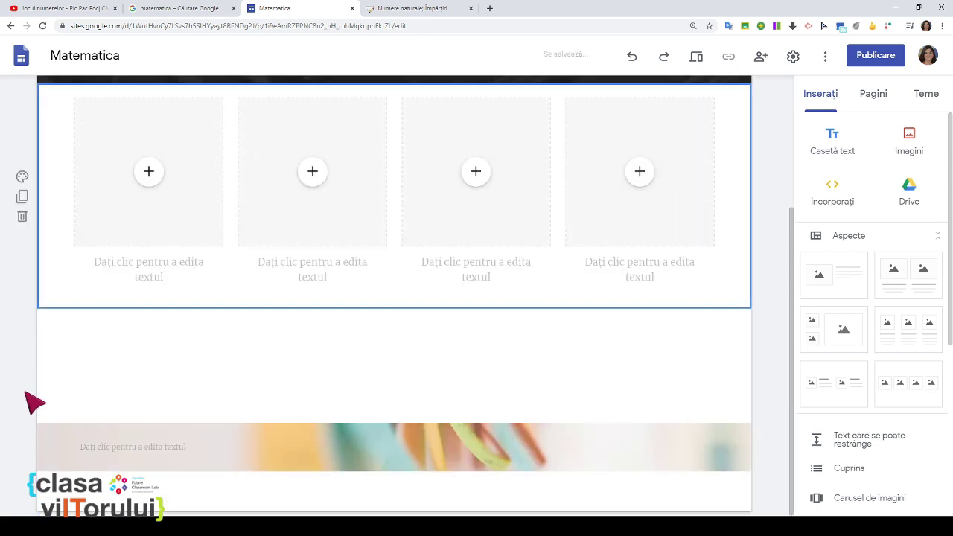
left_click(22, 217)
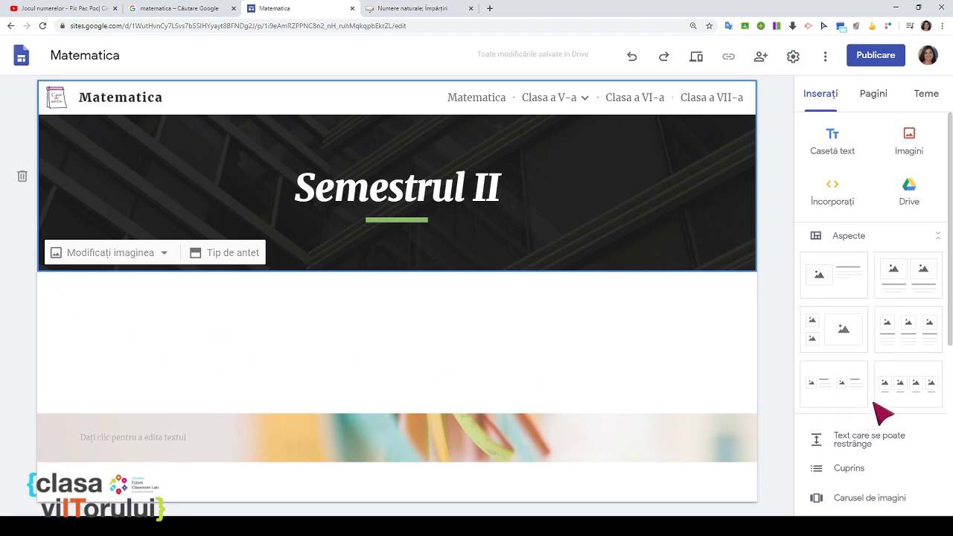
- Insert an image carousel of five uploaded images, with the "Caiet de sarcini" cover placed first, before sheets 1 to 4
scroll(871, 398, "down", 2)
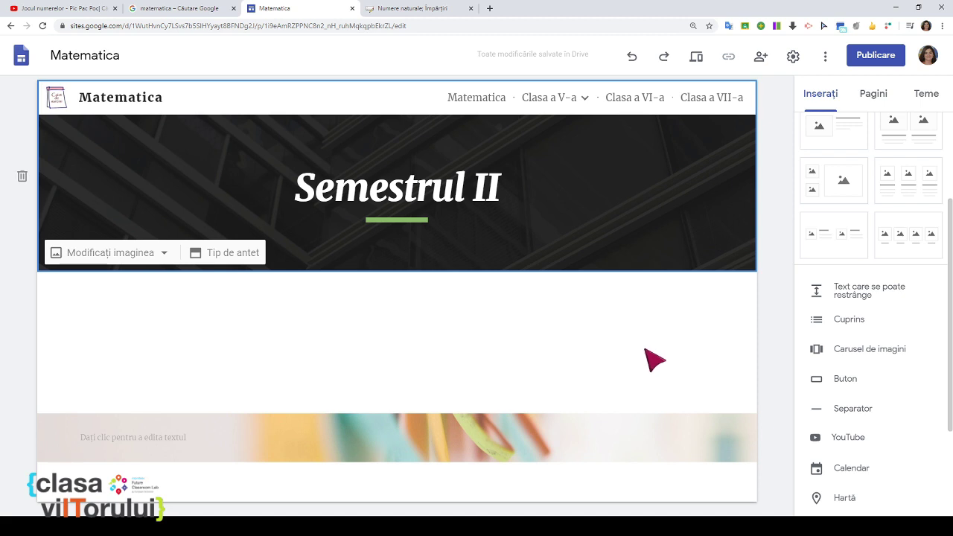
left_click(850, 356)
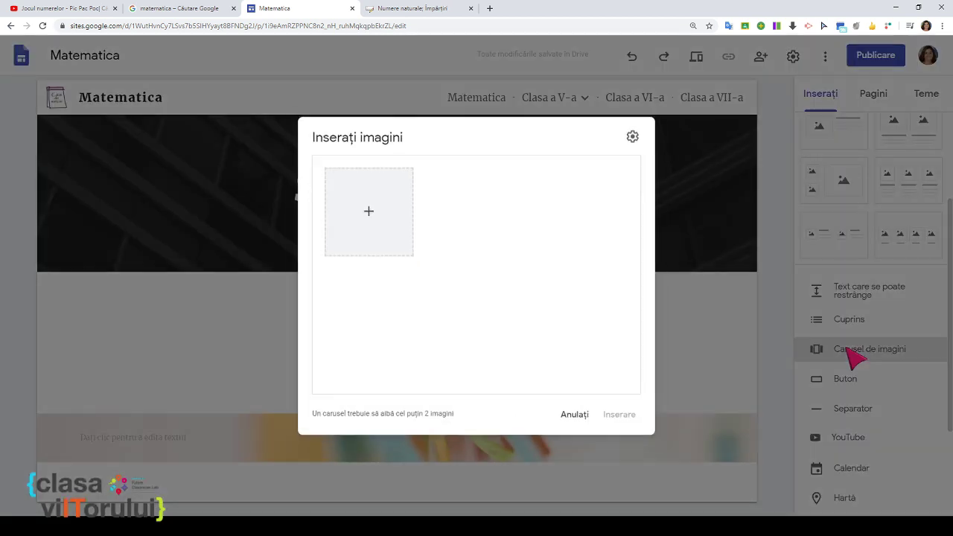
left_click(368, 210)
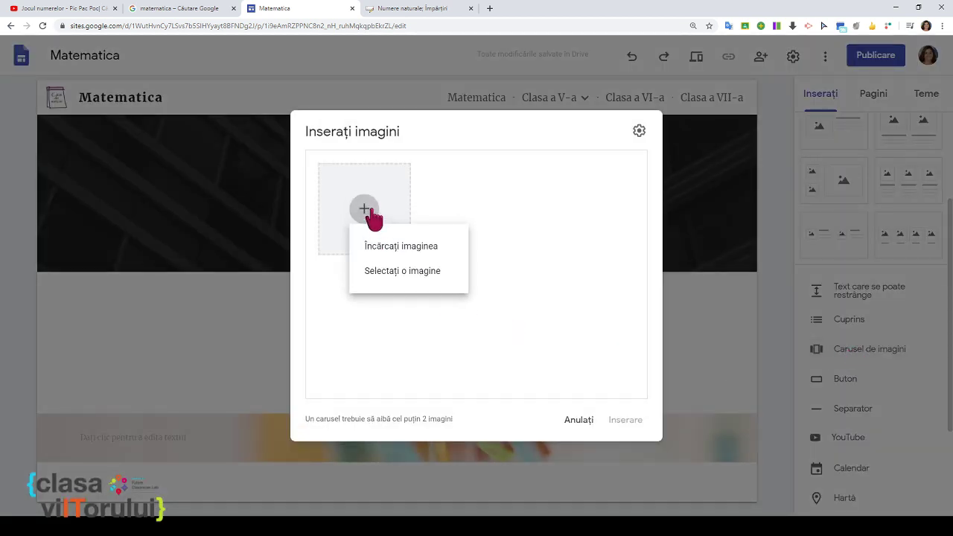
left_click(404, 250)
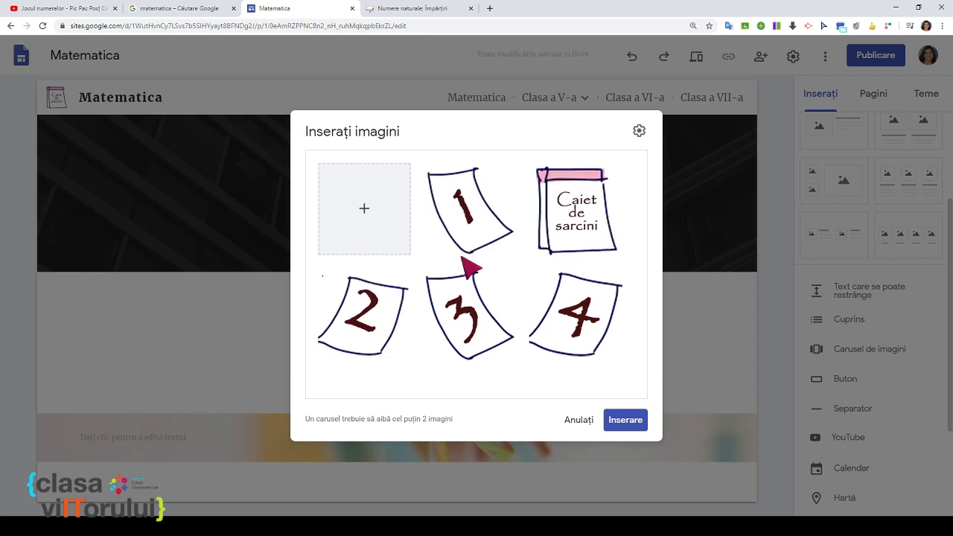
mouse_move(569, 227)
left_click_drag(575, 227, 506, 253)
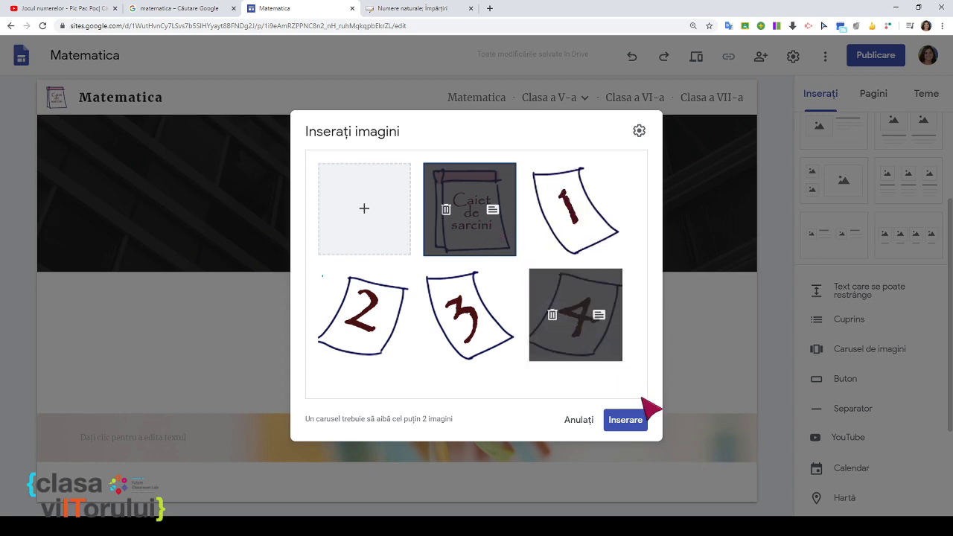
left_click(625, 422)
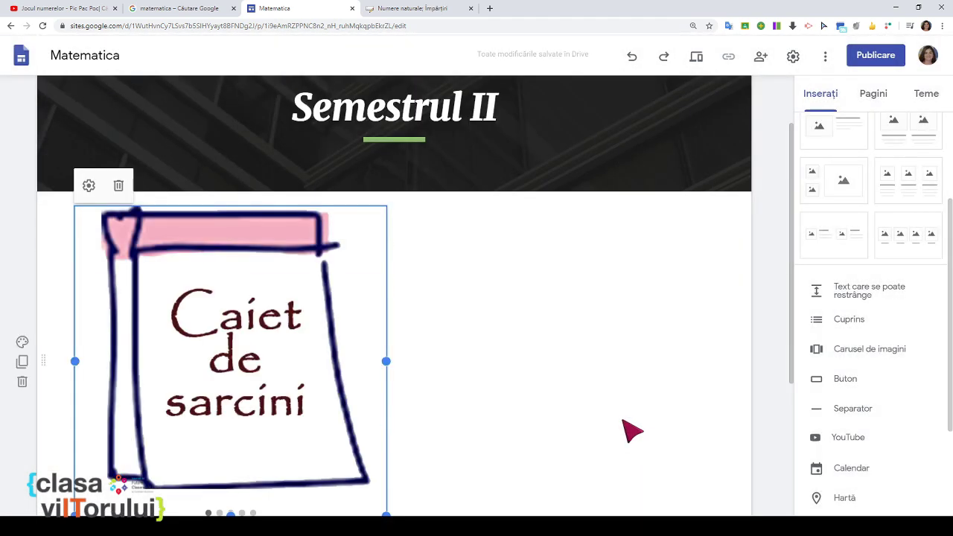
- Centre the image carousel horizontally within its section
left_click_drag(340, 360, 406, 350)
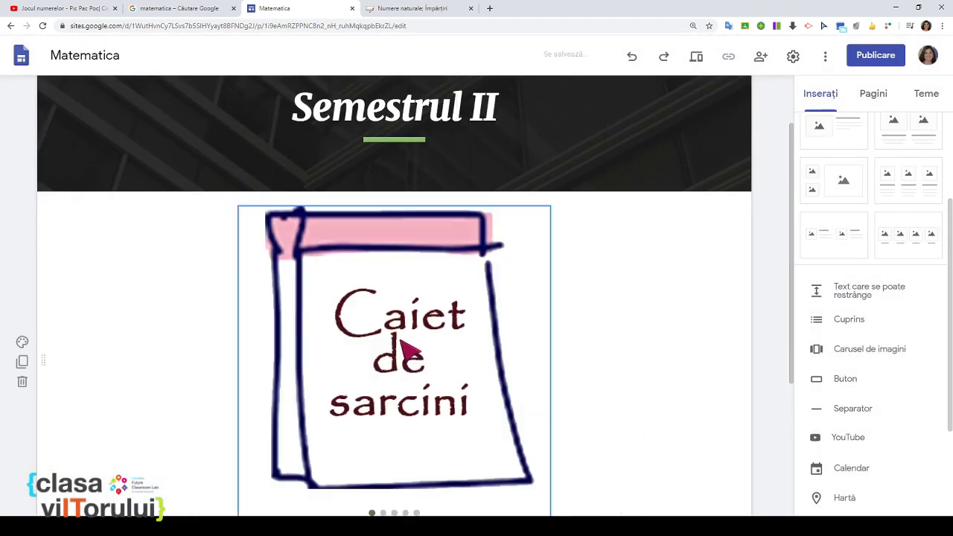
scroll(670, 325, "down", 3)
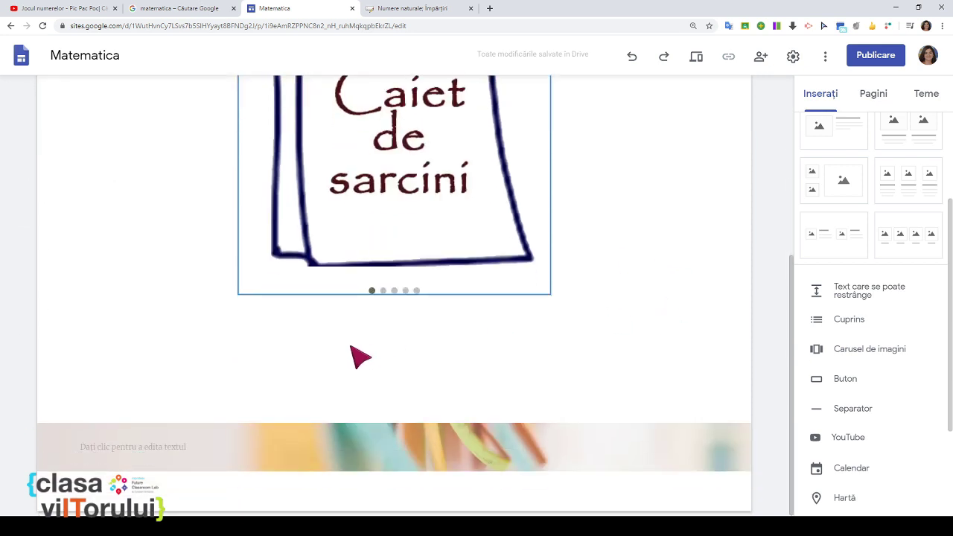
left_click(236, 305)
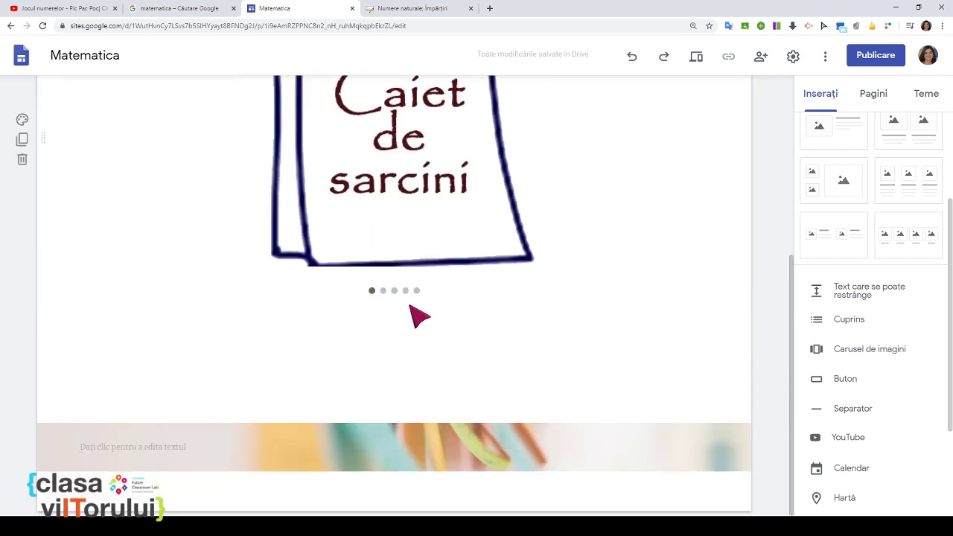
scroll(673, 348, "up", 3)
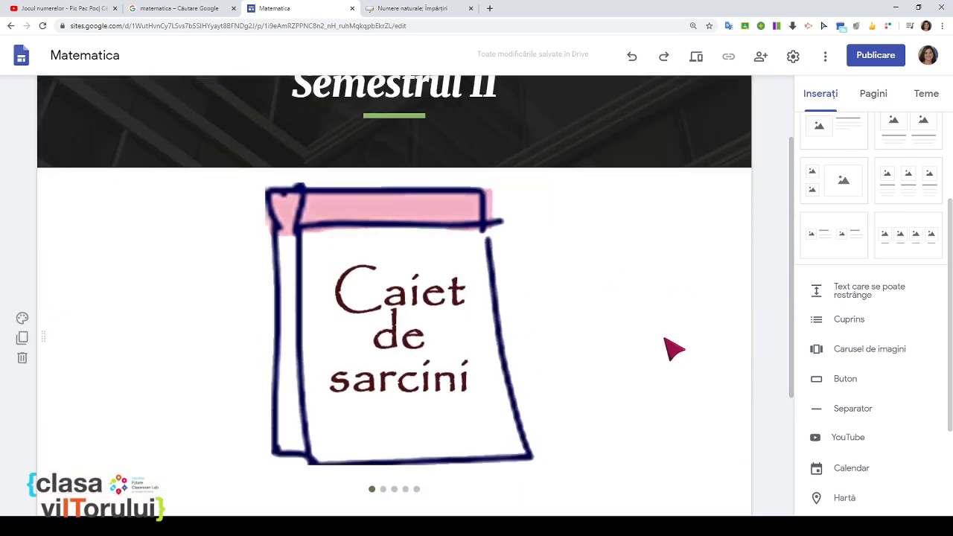
- Preview the "Semestrul II" page, browse the carousel images forwards and backwards, and close the preview
left_click(697, 57)
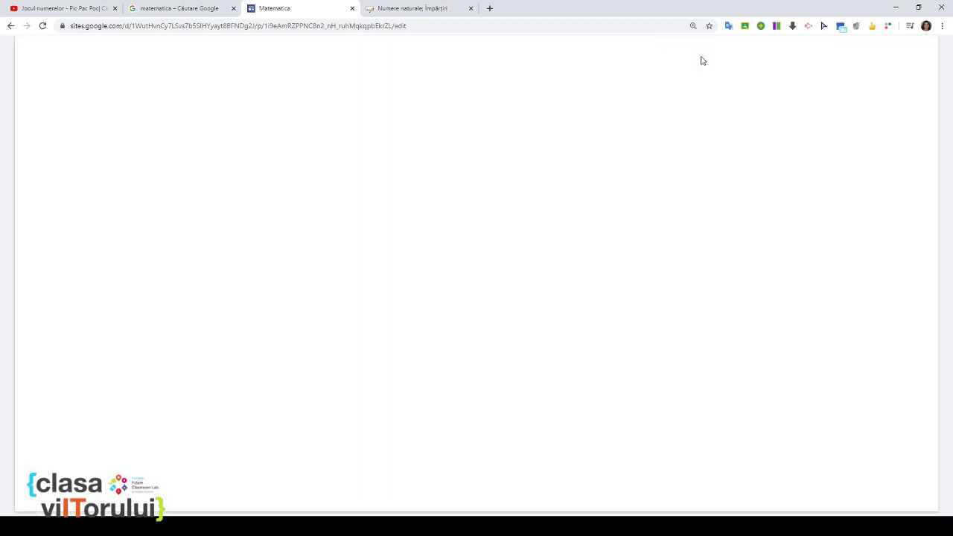
scroll(670, 353, "down", 1)
scroll(670, 353, "down", 2)
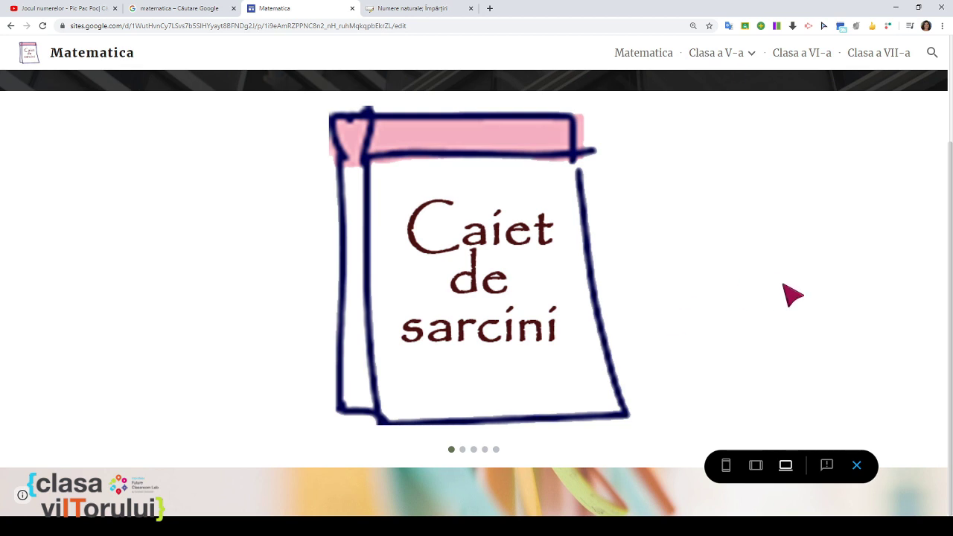
mouse_move(470, 452)
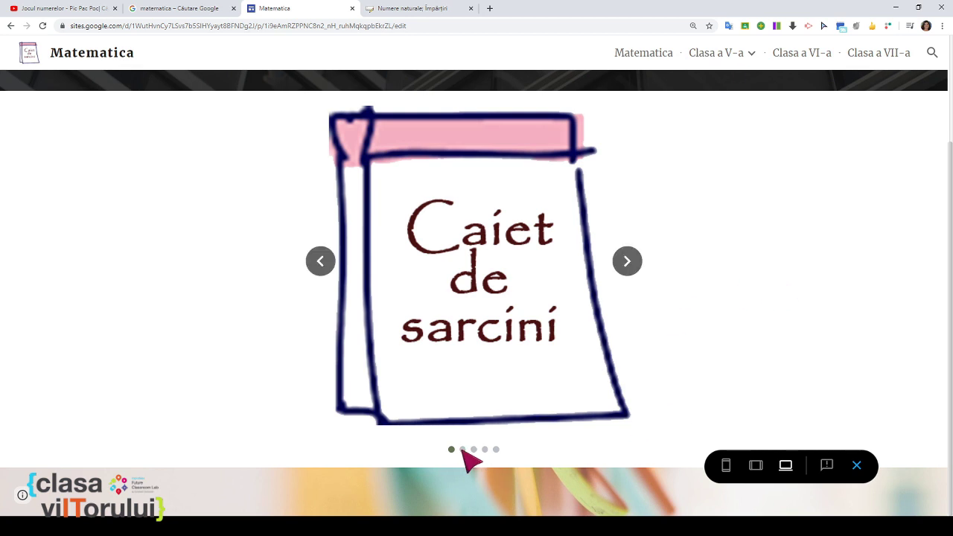
left_click(627, 267)
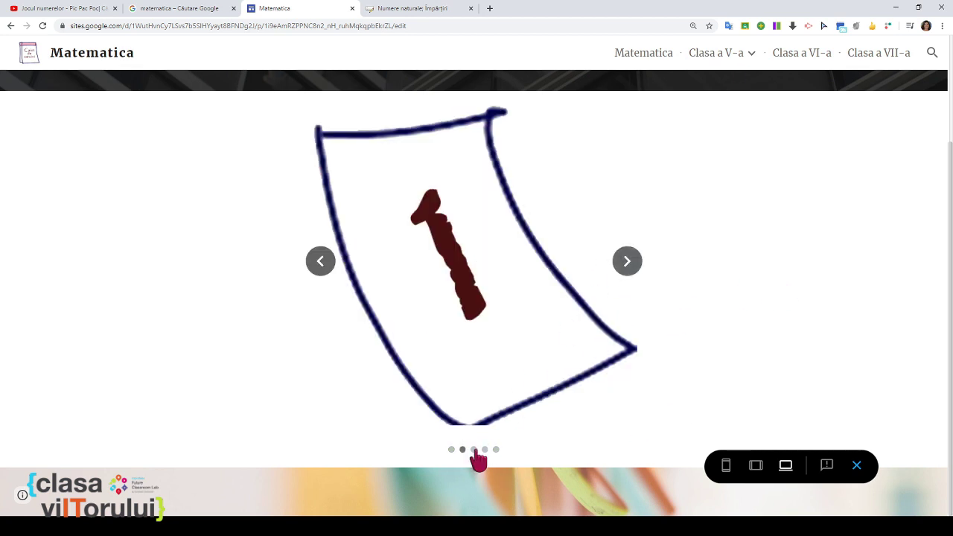
left_click(628, 268)
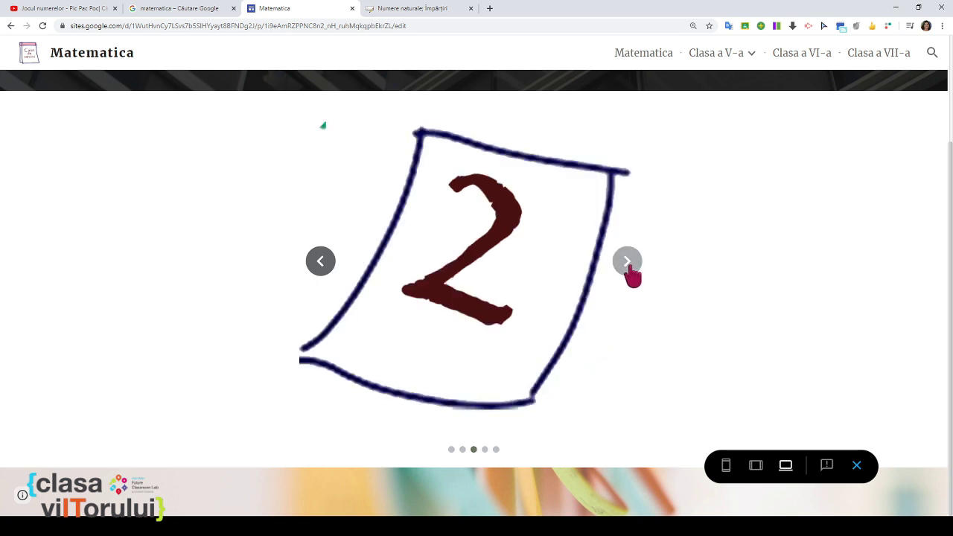
left_click(628, 265)
left_click(326, 265)
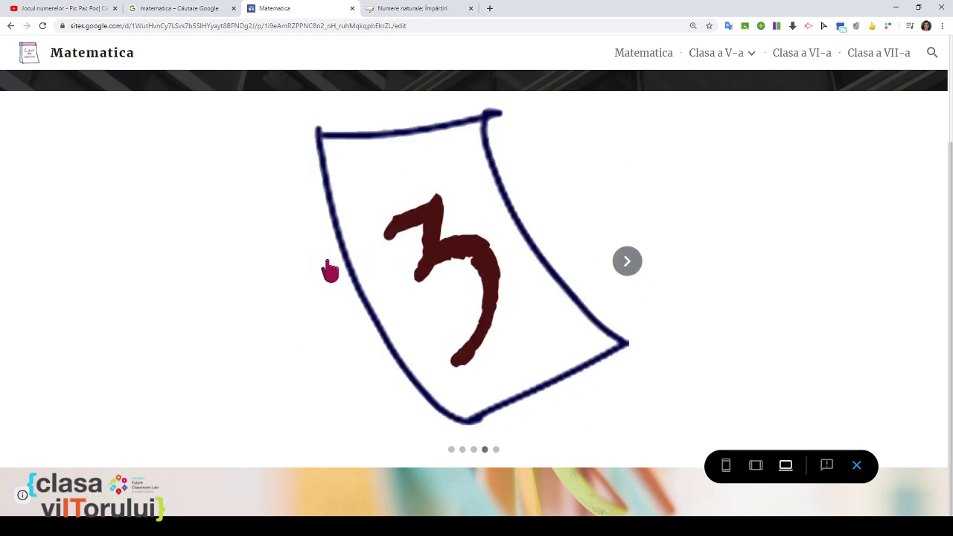
left_click(328, 267)
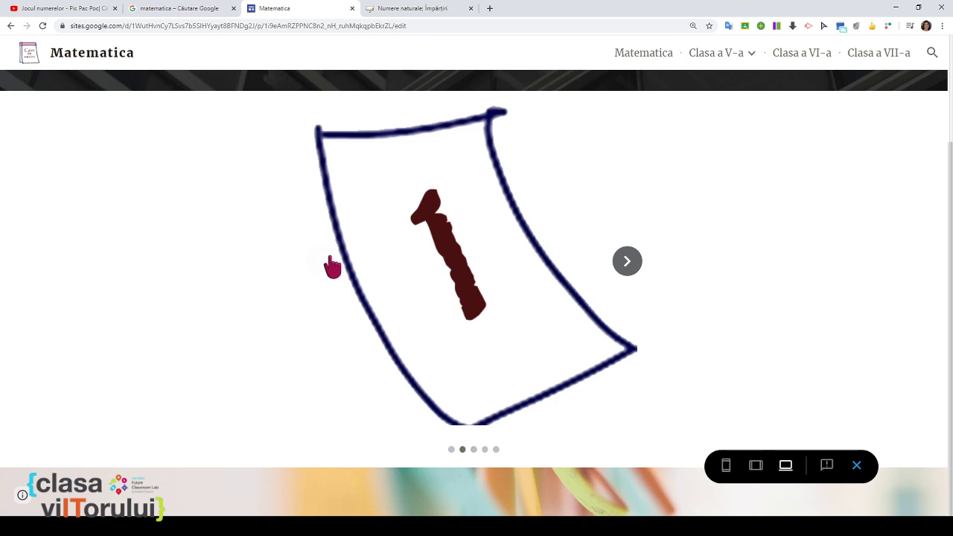
left_click(856, 465)
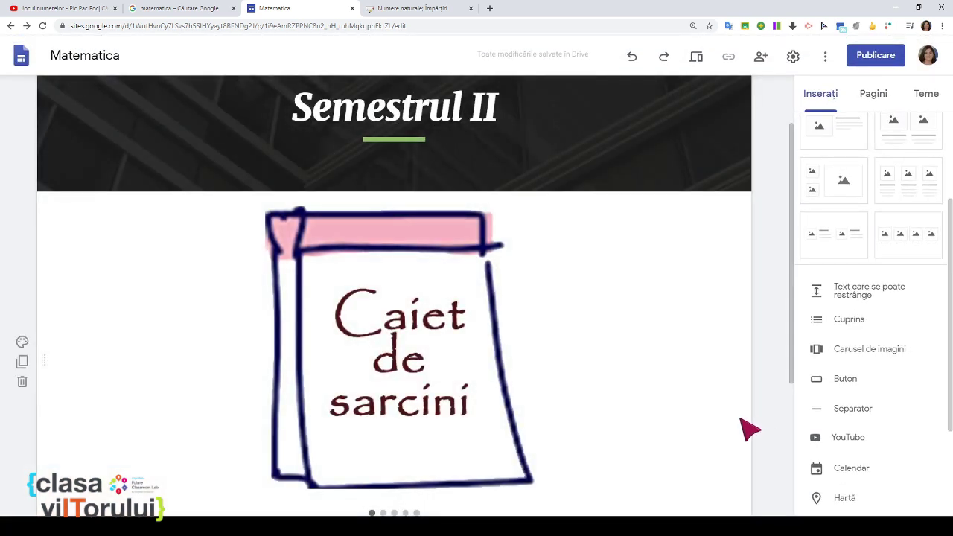
- Move the image carousel to the left half of its section
scroll(677, 388, "down", 3)
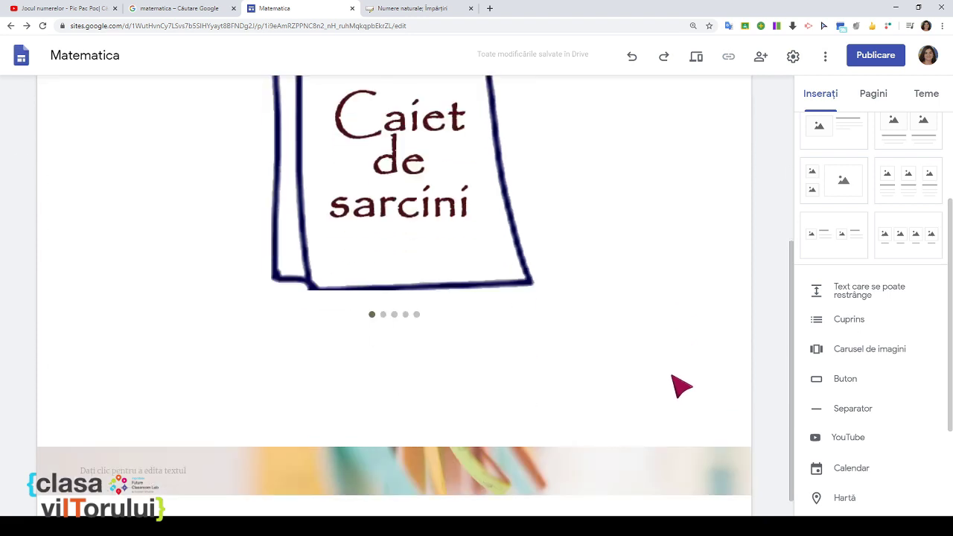
left_click_drag(471, 230, 271, 222)
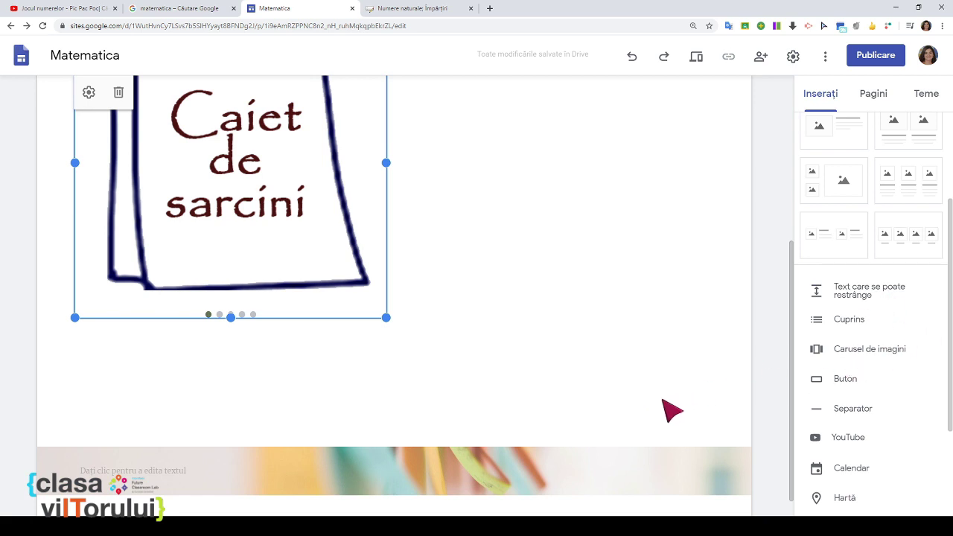
- Insert a collapsible text block below the carousel and give it the heading "Numerele reale"
scroll(674, 410, "up", 2)
left_click(851, 299)
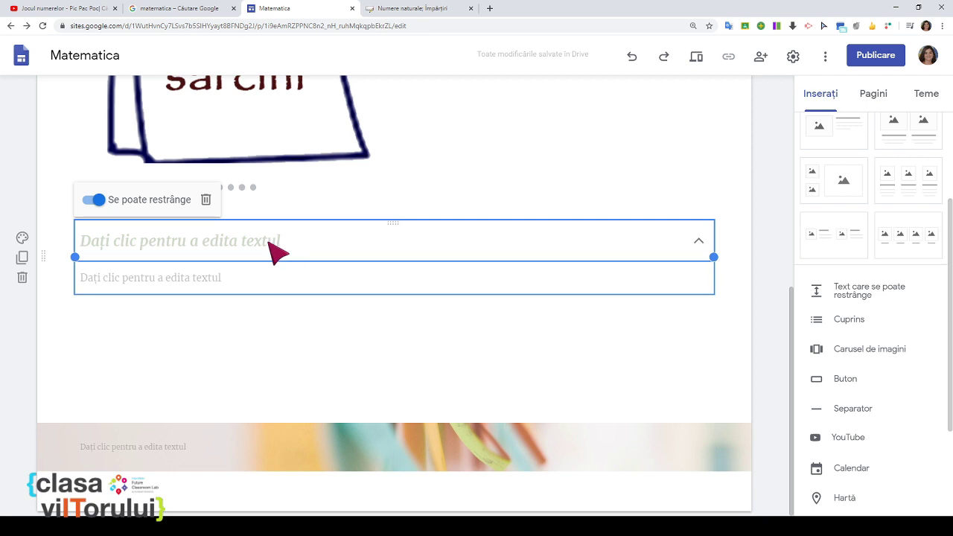
left_click(269, 243)
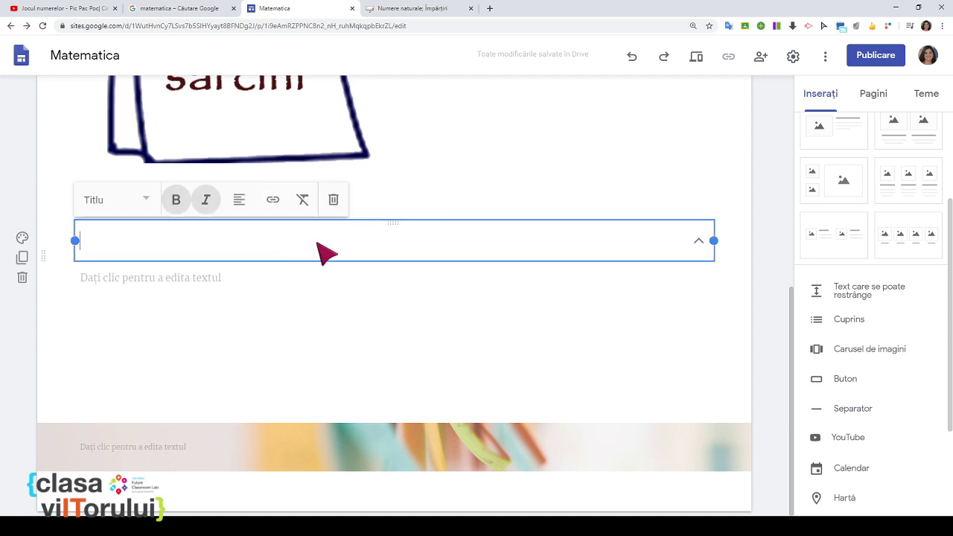
type("Numerelem")
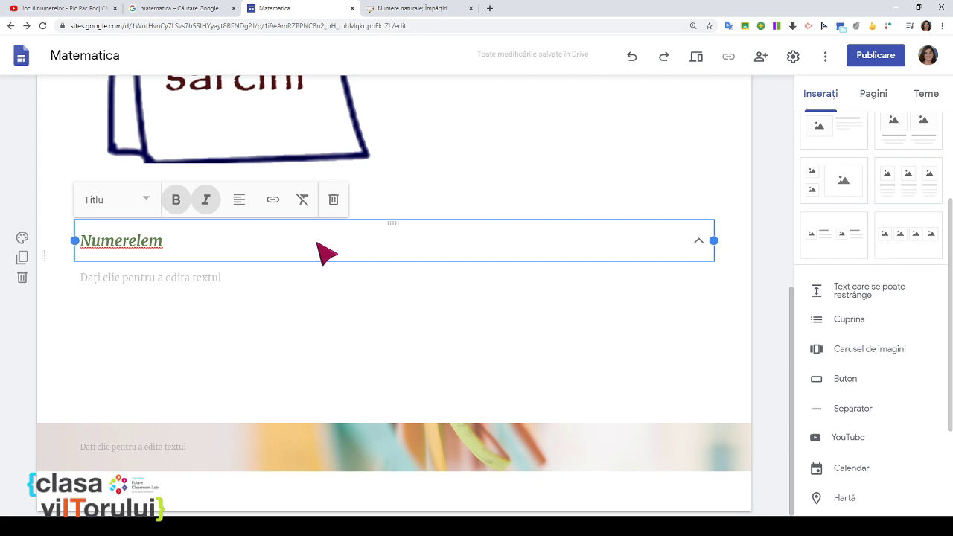
key("BackSpace")
key("BackSpace")
key("BackSpace")
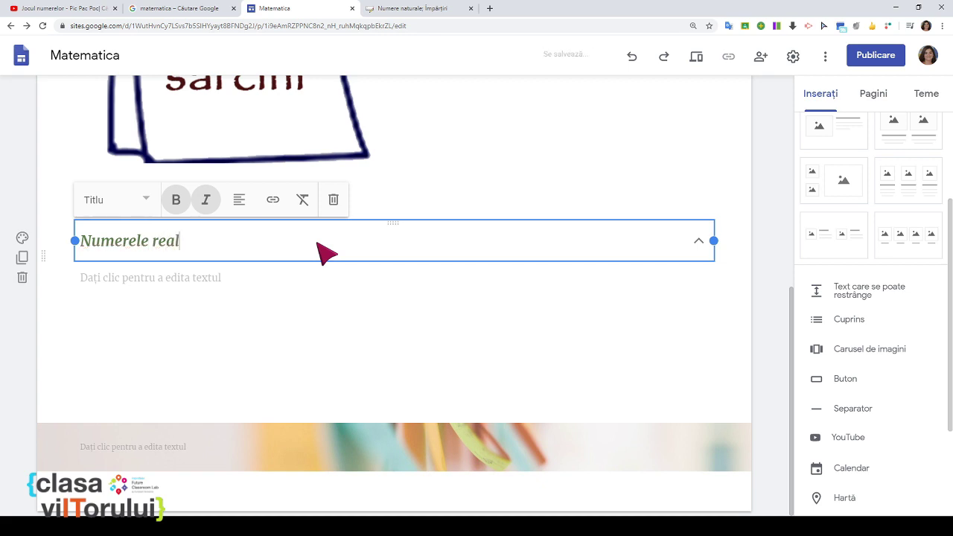
type("reale nat")
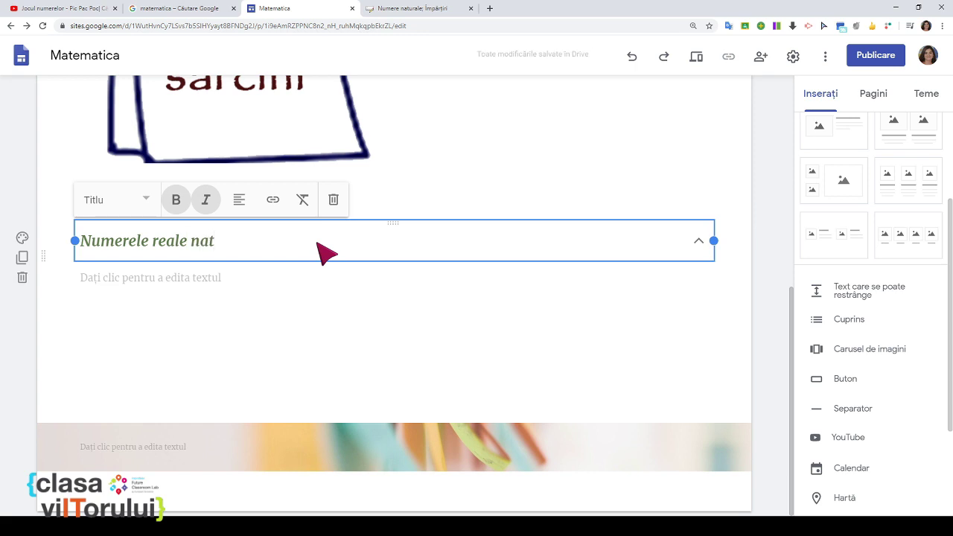
type("u")
key("BackSpace")
key("BackSpace")
key("BackSpace")
- Enter "ce reprezintă ele" as the body of the collapsible text and deselect the block
left_click(242, 277)
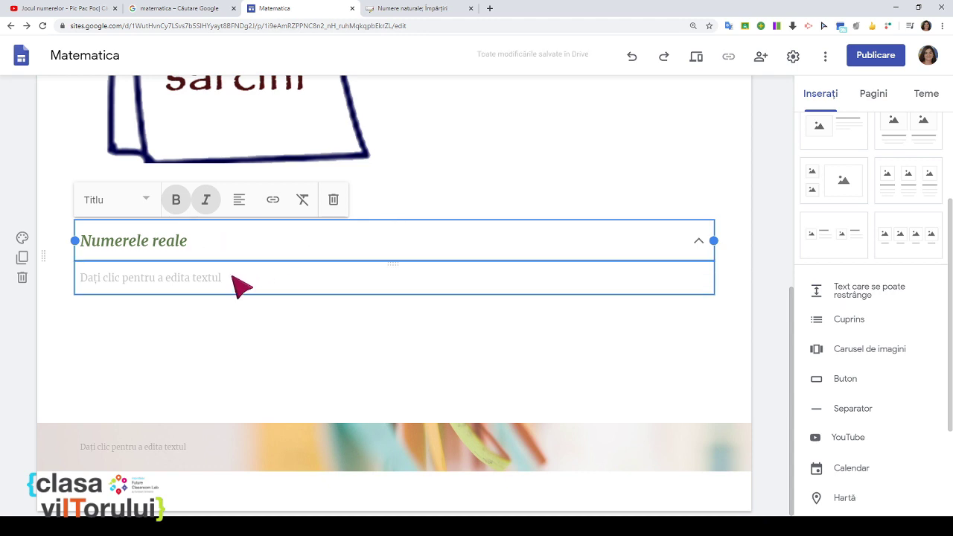
type("ce reprezintă el")
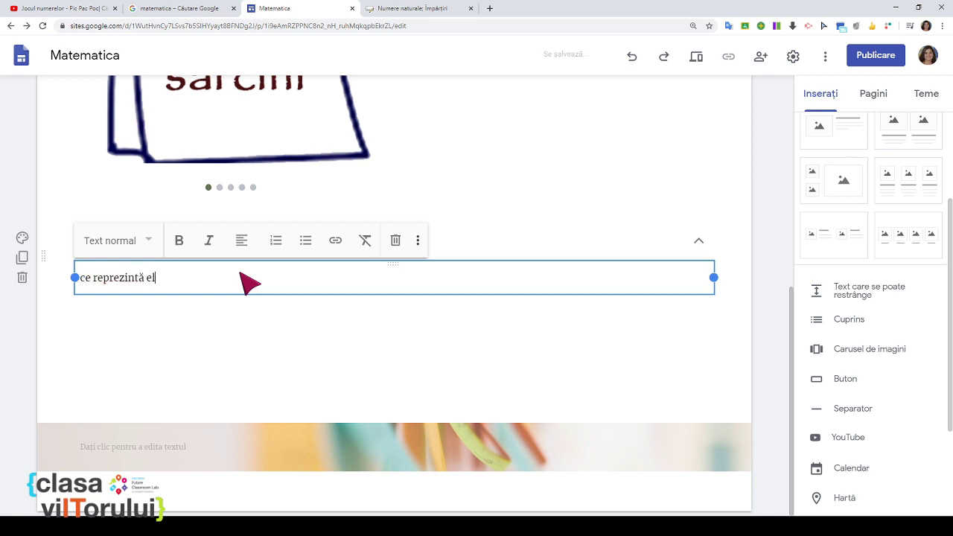
type("e")
left_click(311, 369)
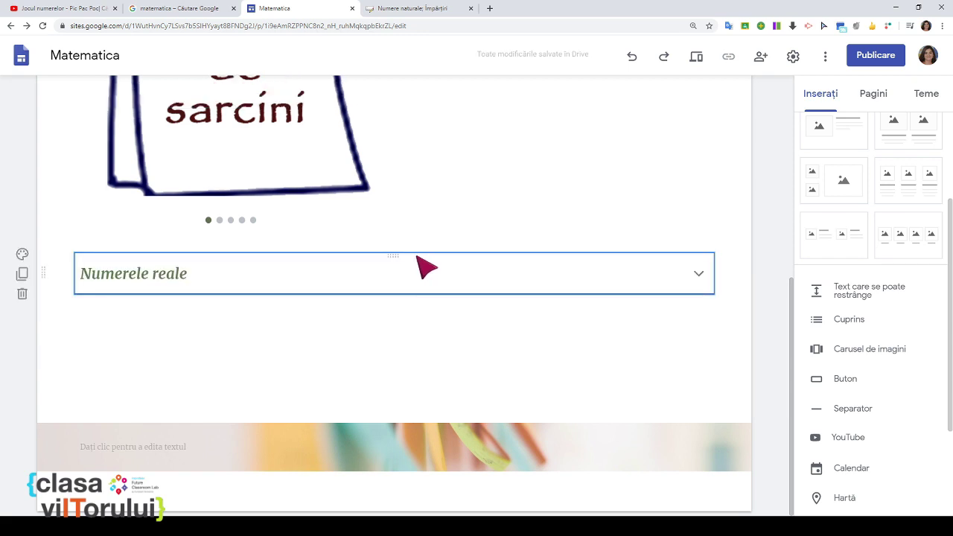
- Move the "Numerele reale" collapsible text beside the carousel, to its right, and check how it expands
left_click_drag(395, 256, 454, 249)
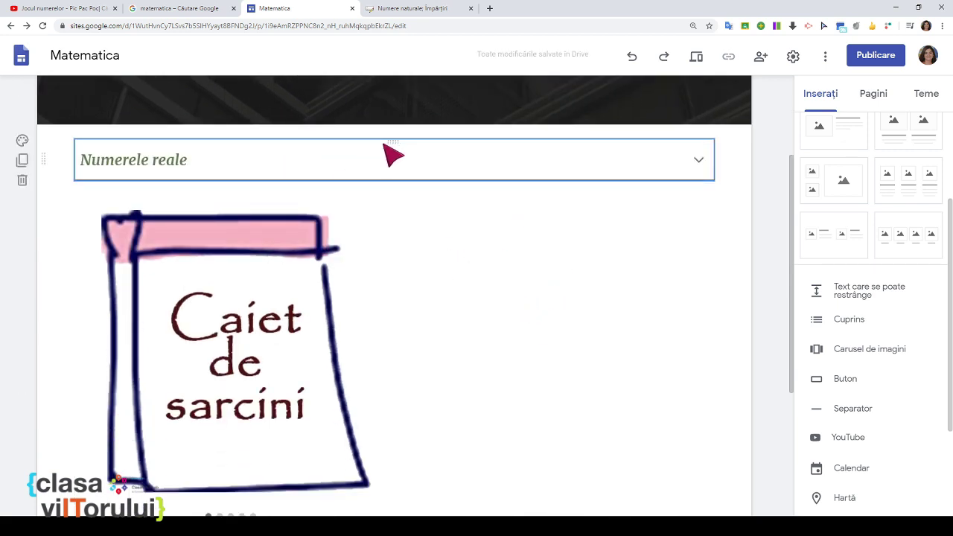
left_click_drag(387, 149, 472, 272)
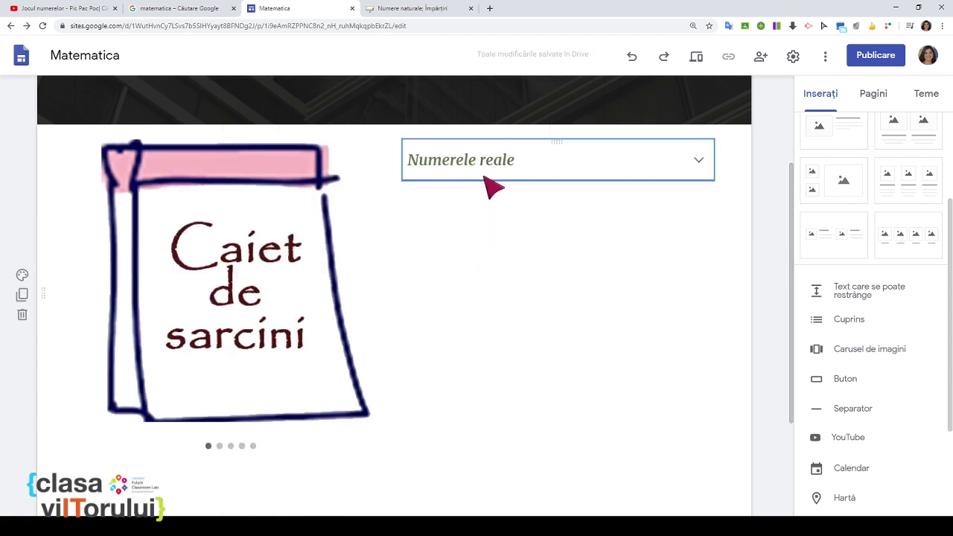
left_click(699, 164)
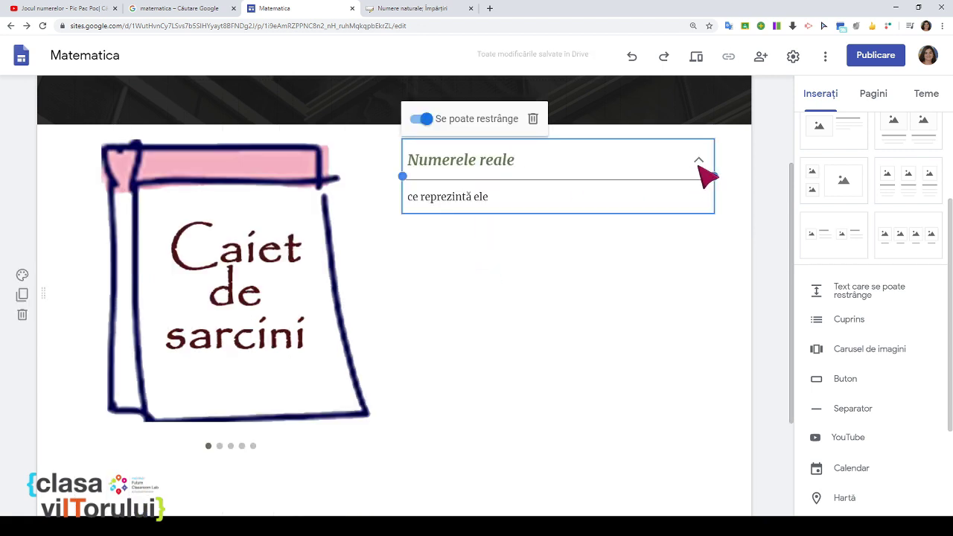
left_click(658, 277)
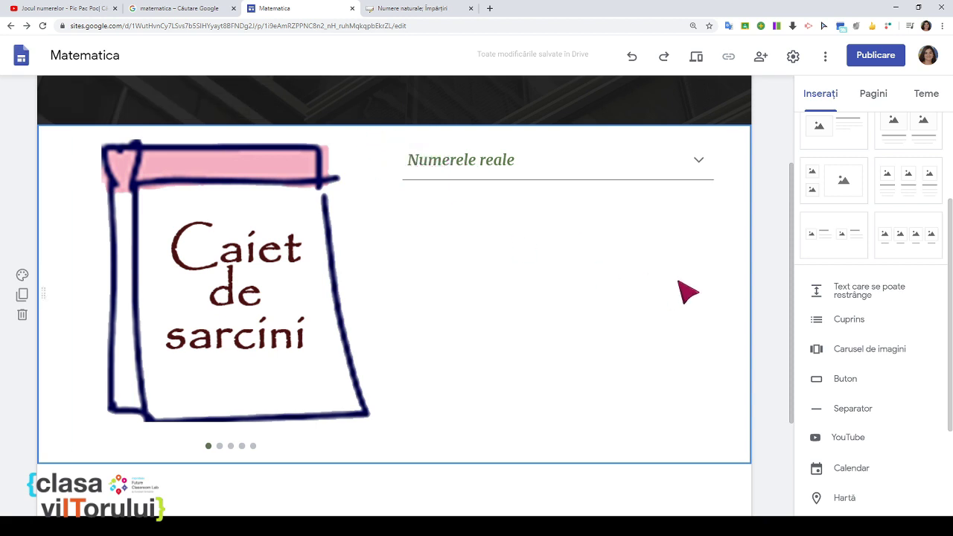
scroll(686, 296, "down", 2)
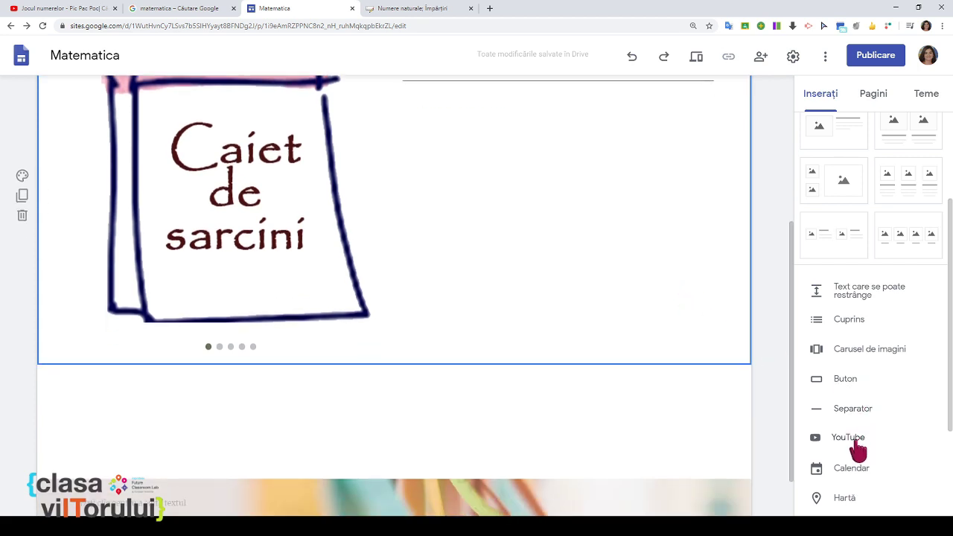
scroll(856, 447, "up", 3)
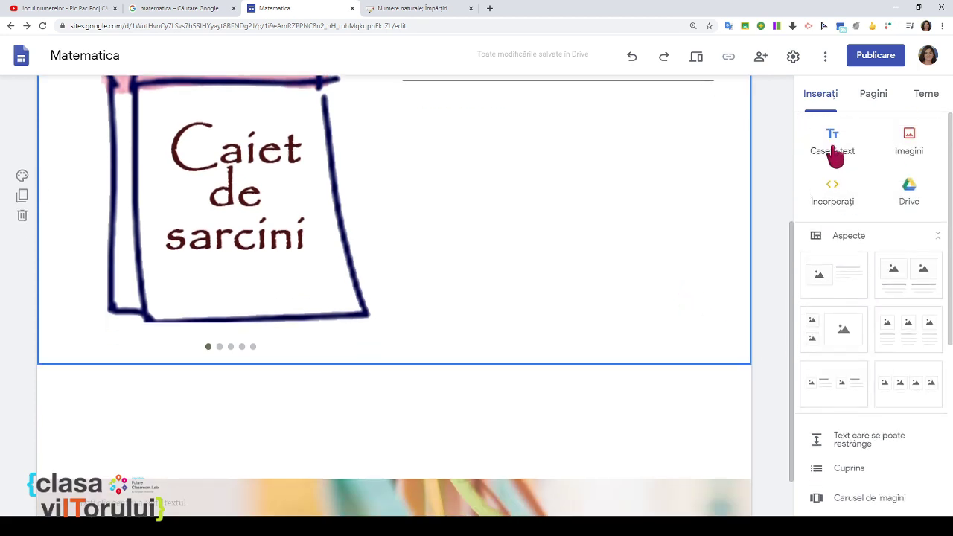
scroll(856, 297, "down", 4)
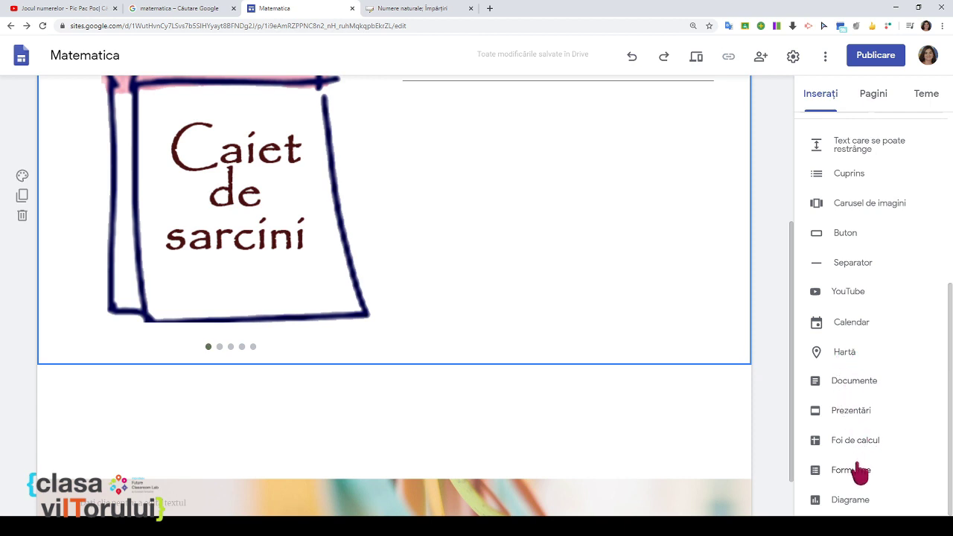
- Browse the recent spreadsheets offered as chart sources, and leave without inserting a chart
left_click(851, 500)
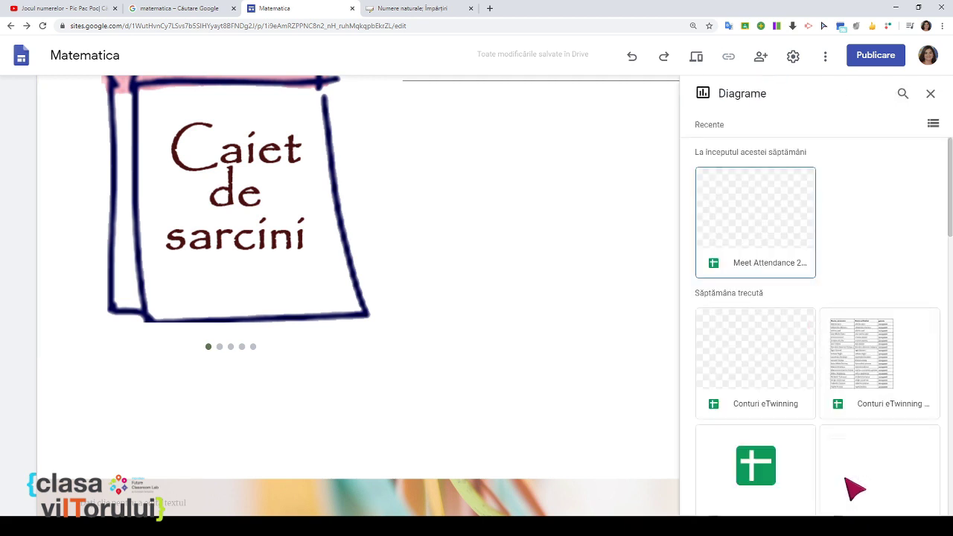
scroll(825, 238, "down", 5)
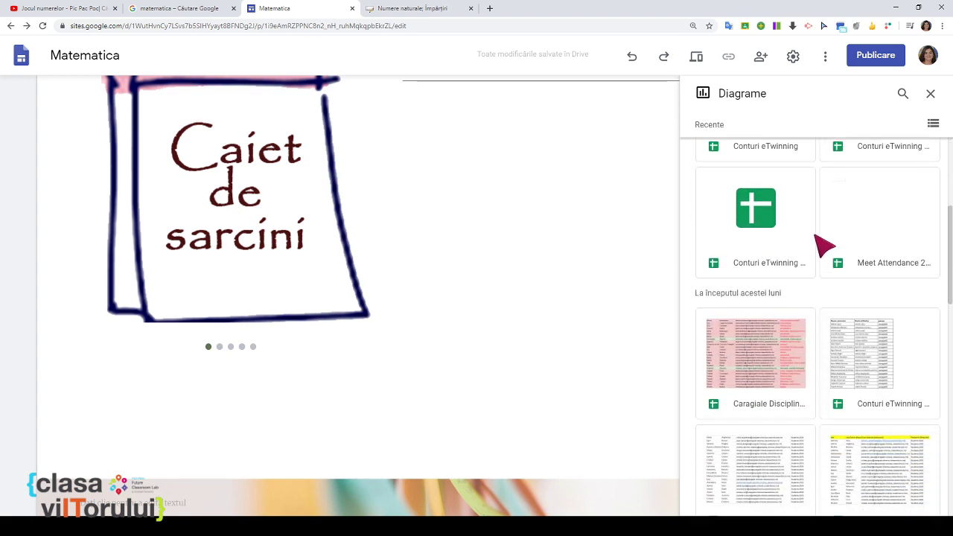
left_click(930, 93)
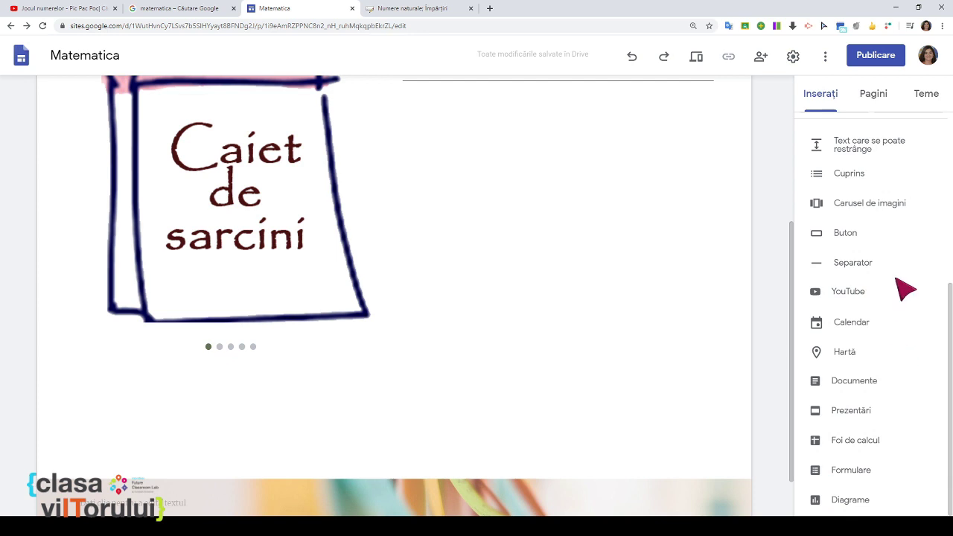
- Try twice to insert the first "Articol Jam" file from My Drive into the page
scroll(923, 276, "up", 5)
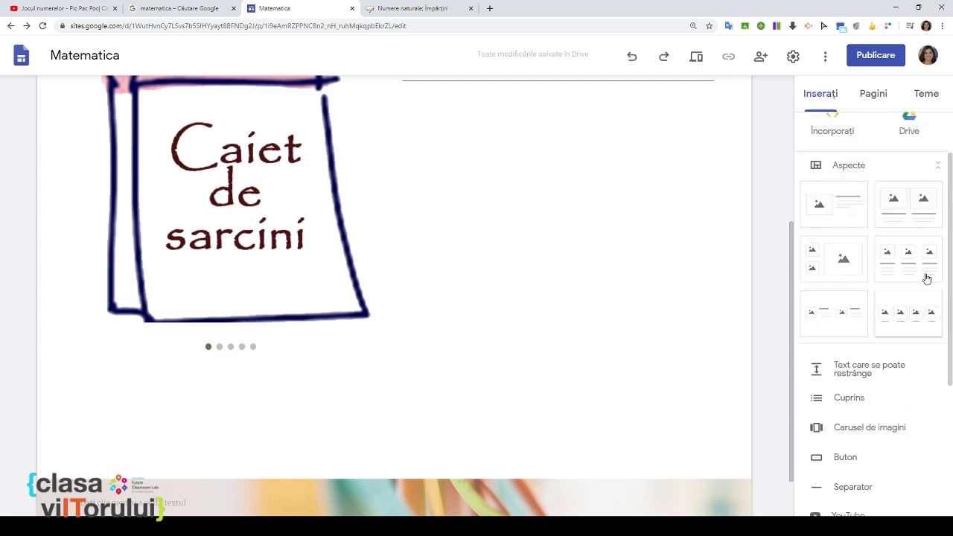
left_click(911, 201)
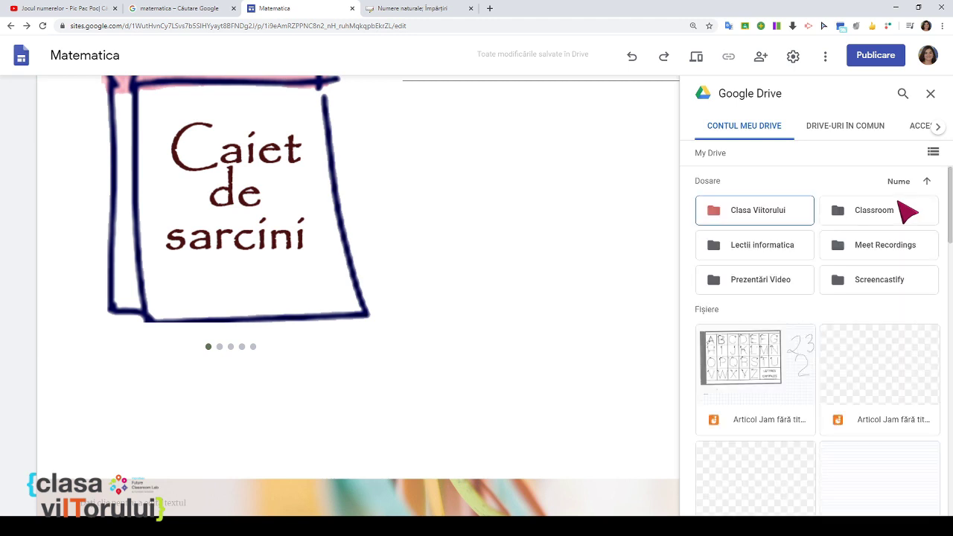
left_click(767, 366)
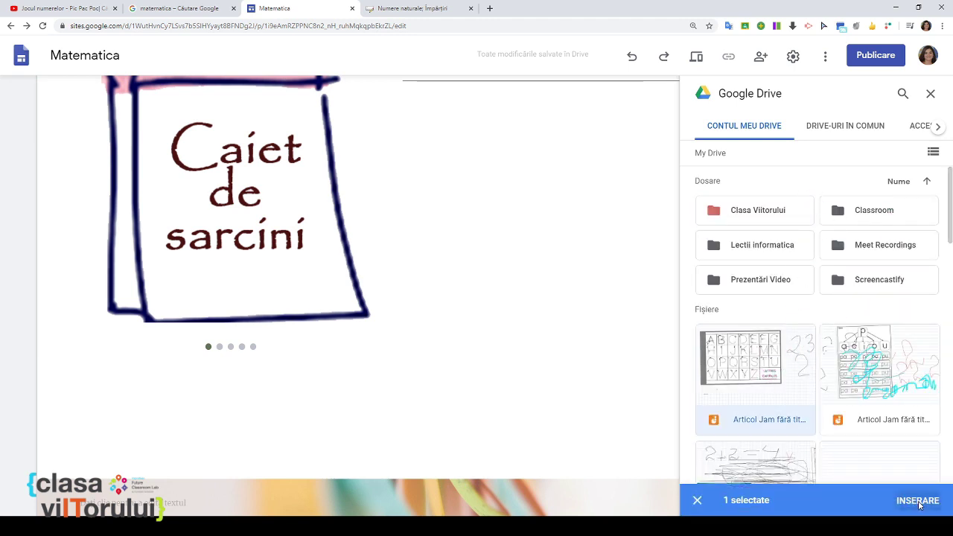
left_click(918, 501)
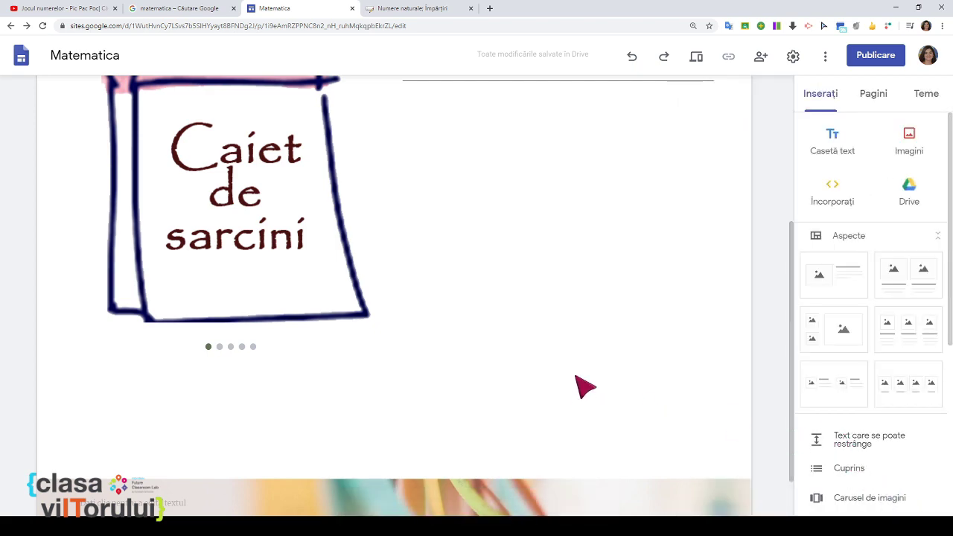
scroll(598, 385, "up", 2)
scroll(599, 387, "down", 3)
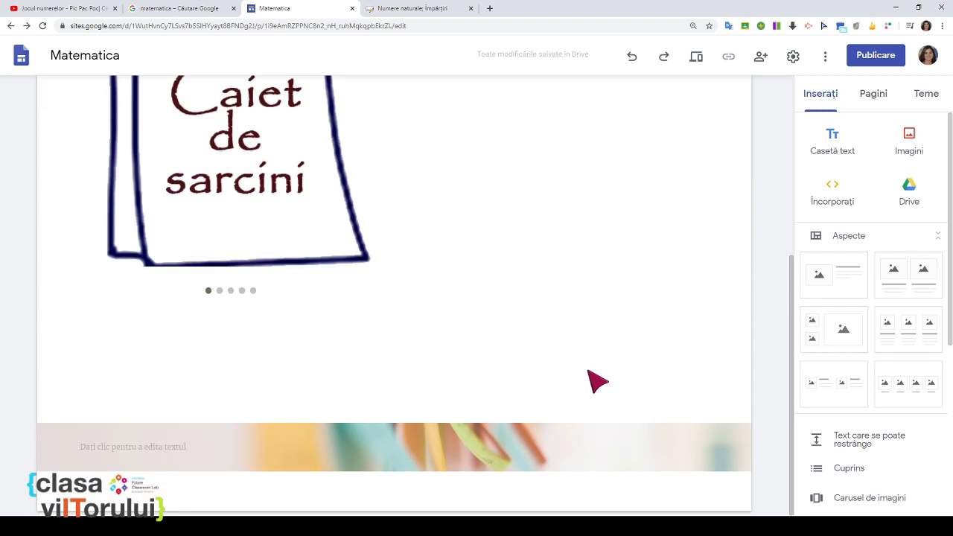
left_click(915, 205)
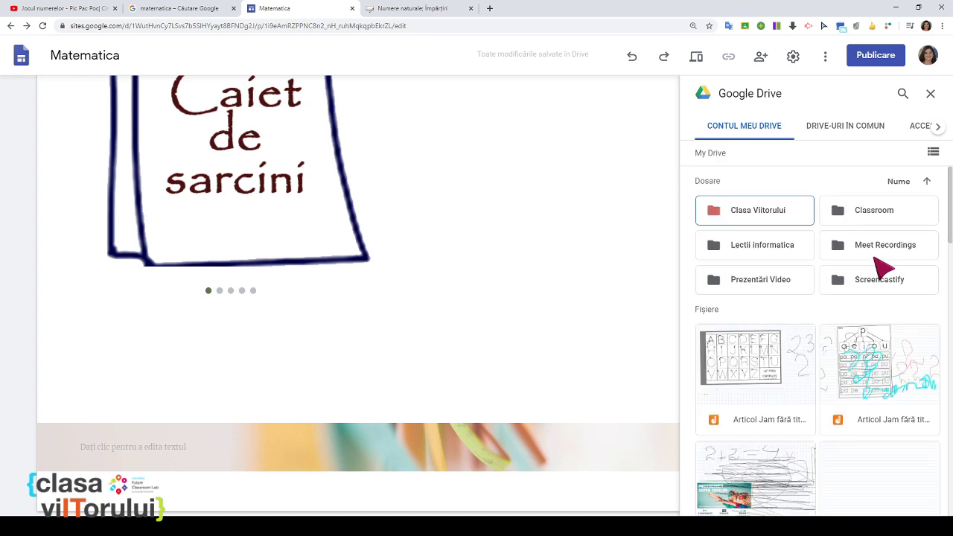
left_click(759, 366)
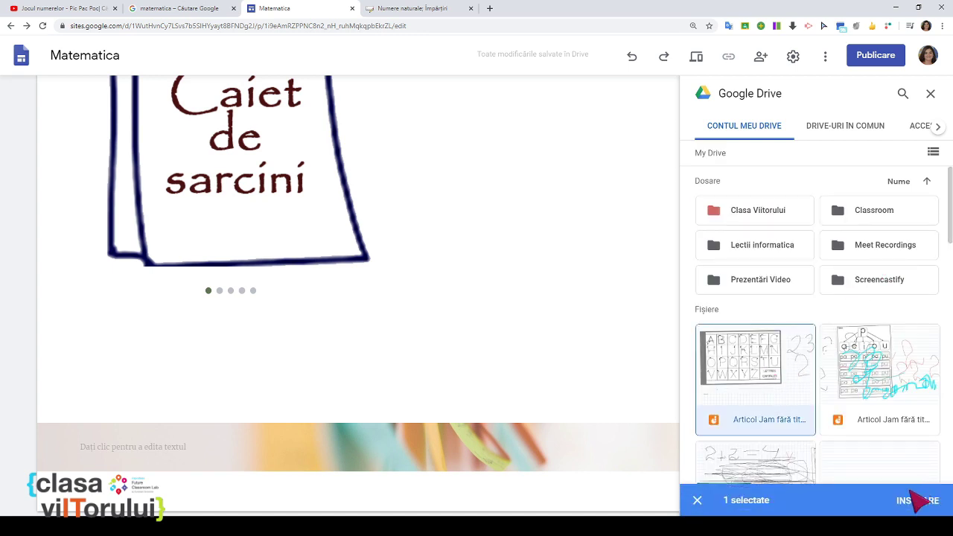
left_click(916, 501)
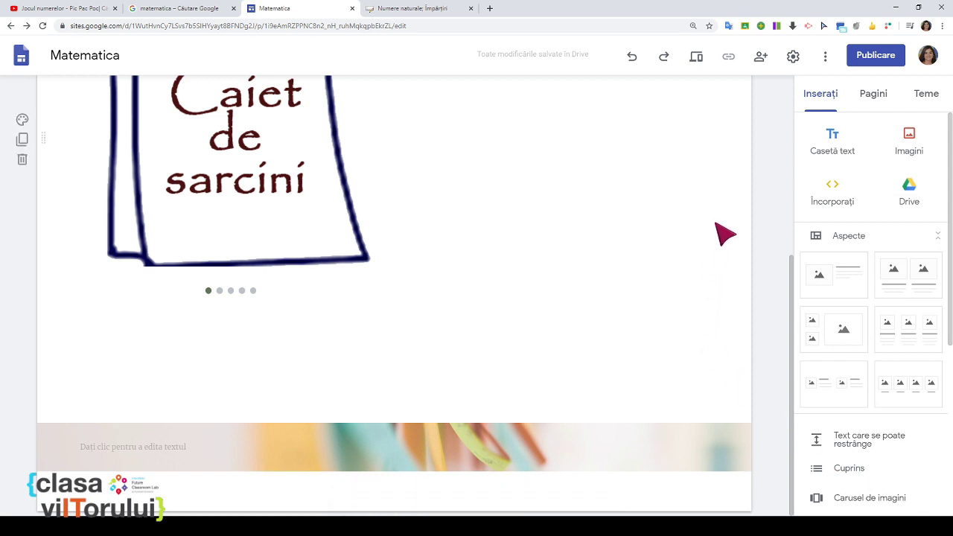
- Insert the "Prezentări Video" folder and the "Proiect......" document from My Drive below the image carousel
left_click(914, 195)
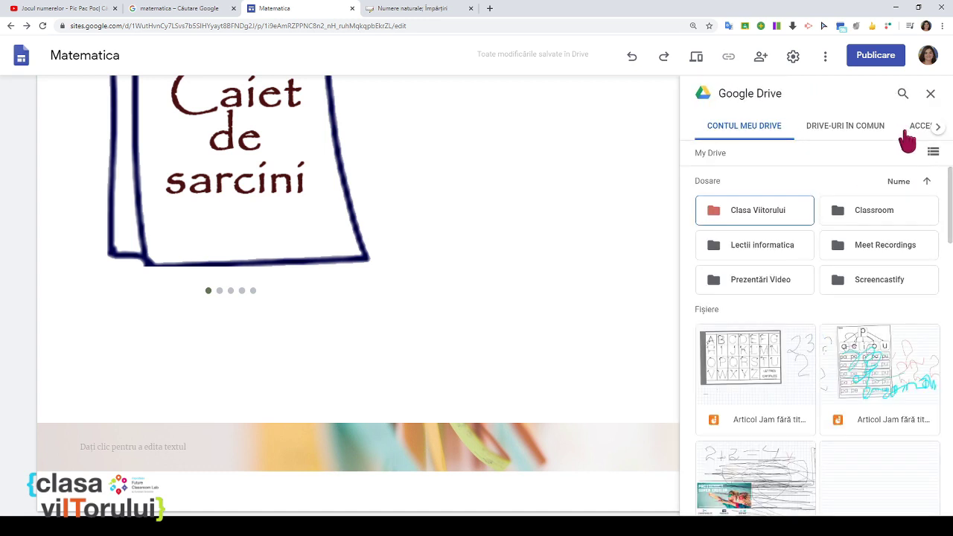
left_click(774, 284)
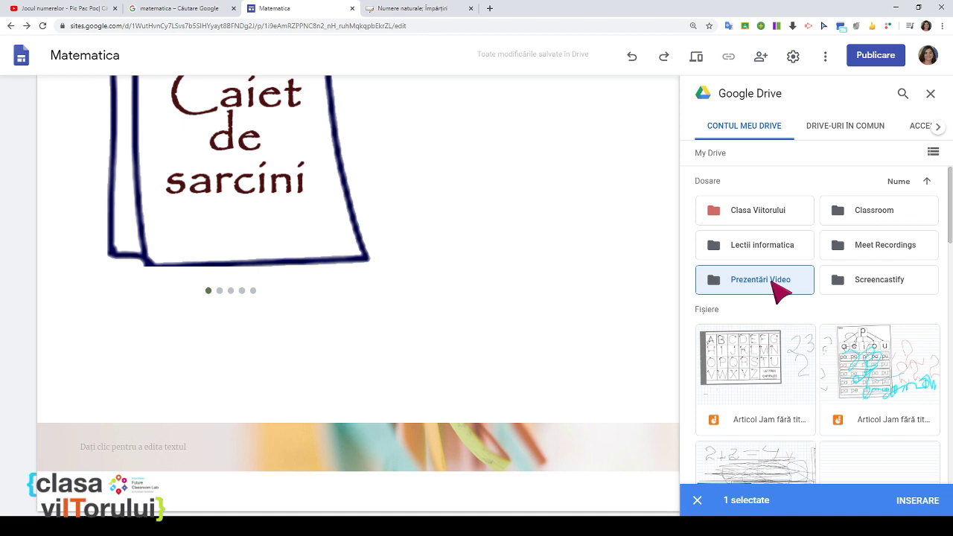
scroll(890, 372, "down", 3)
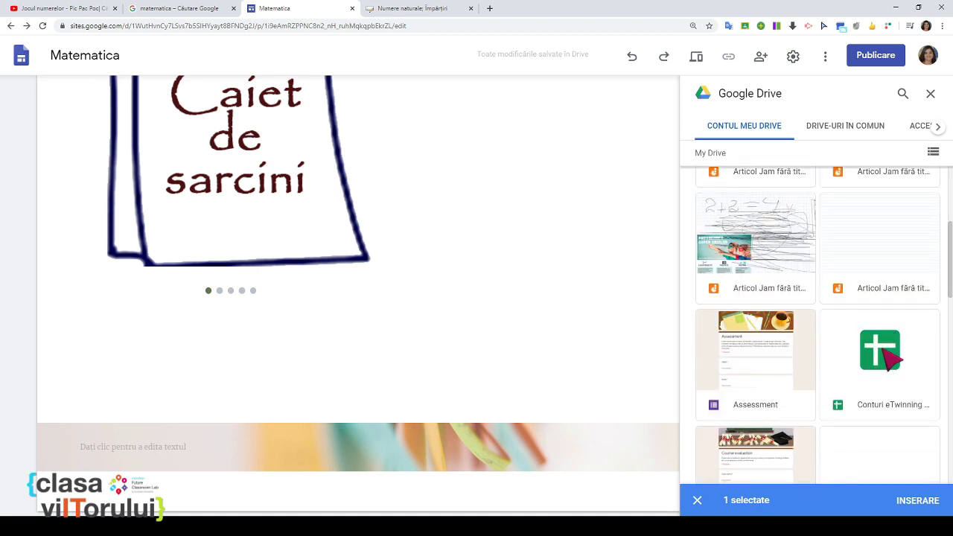
scroll(889, 357, "down", 6)
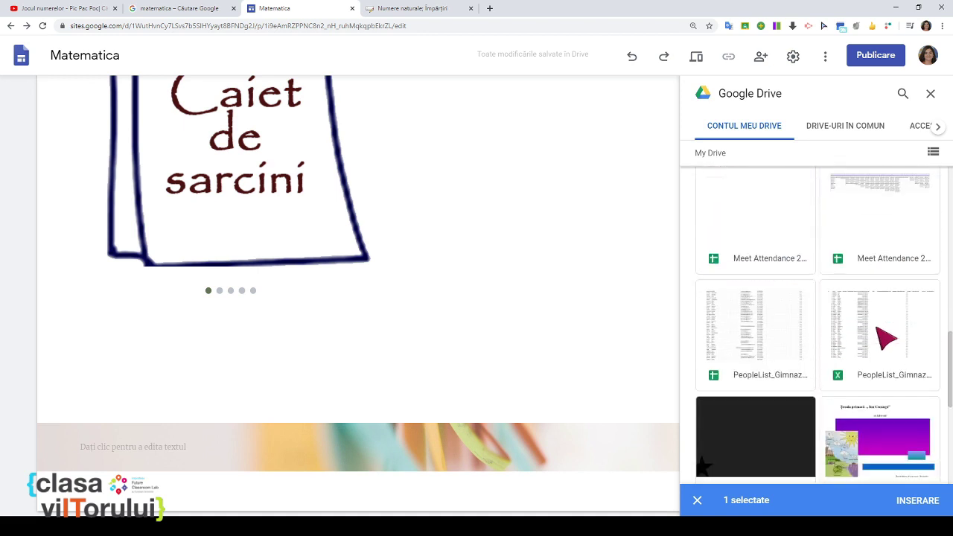
scroll(886, 339, "down", 2)
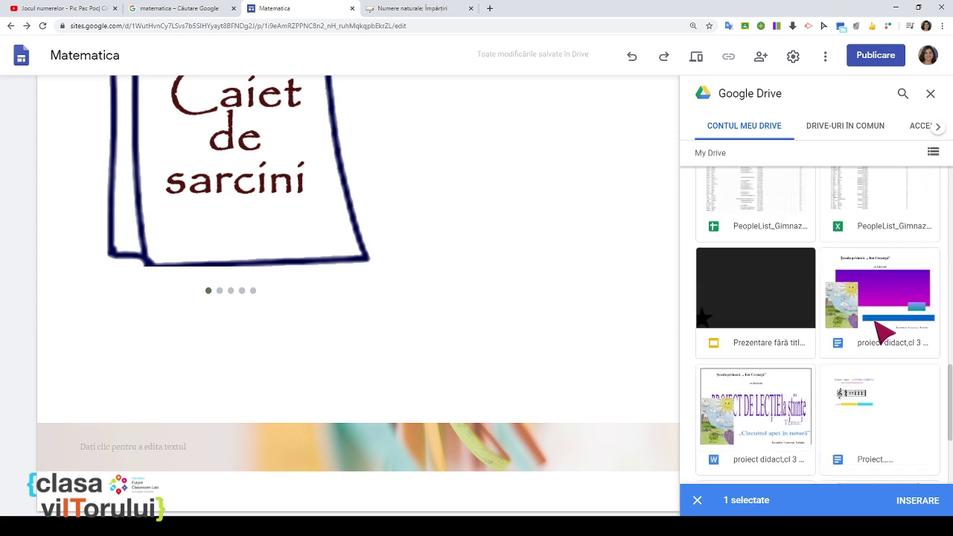
scroll(882, 333, "down", 1)
left_click(880, 358)
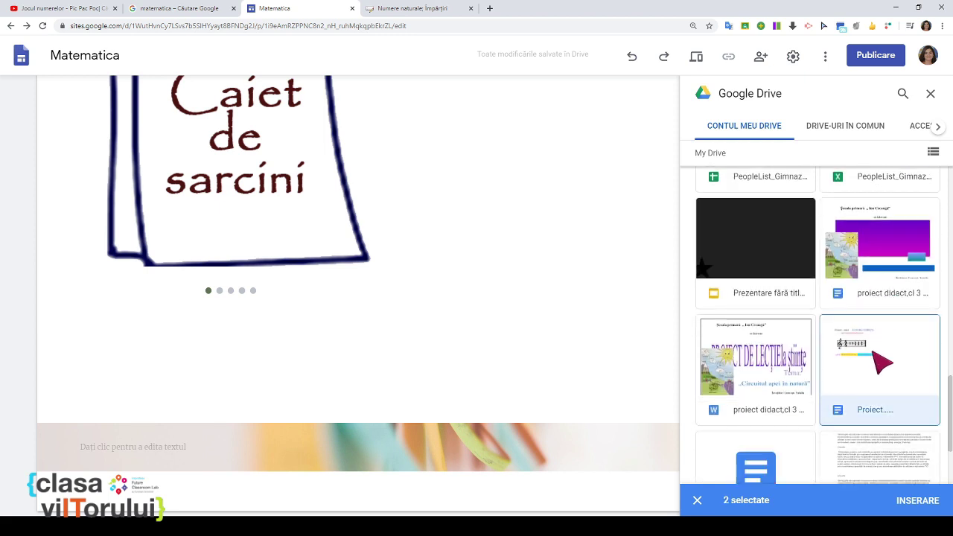
left_click(909, 506)
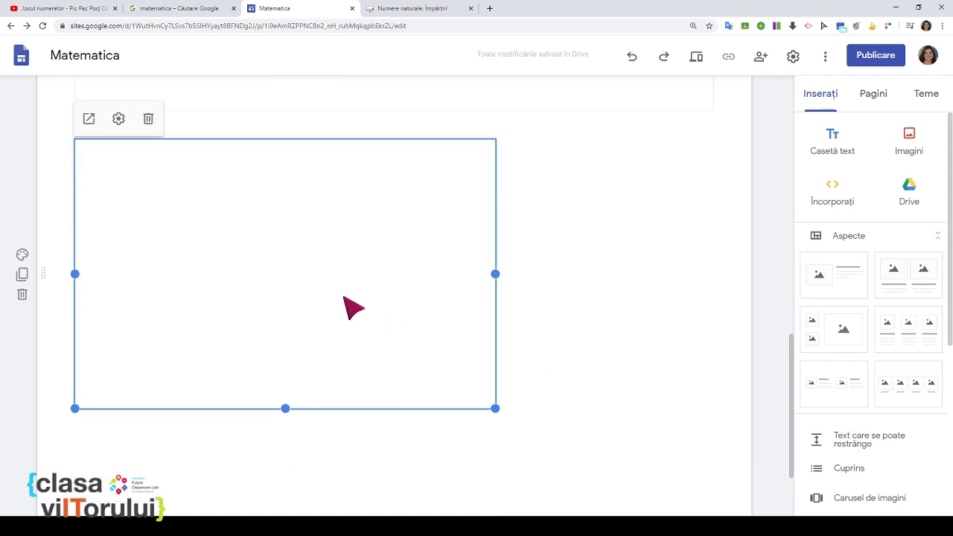
- Inspect the two embedded Drive items and delete the section with the blank one below the Proiect document
left_click(544, 365)
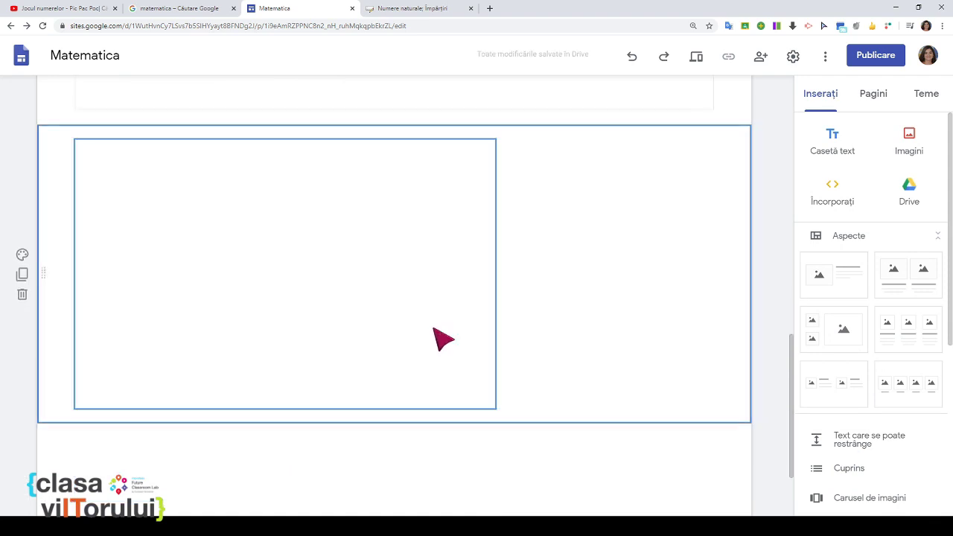
left_click(375, 329)
scroll(375, 329, "up", 3)
left_click_drag(372, 330, 340, 365)
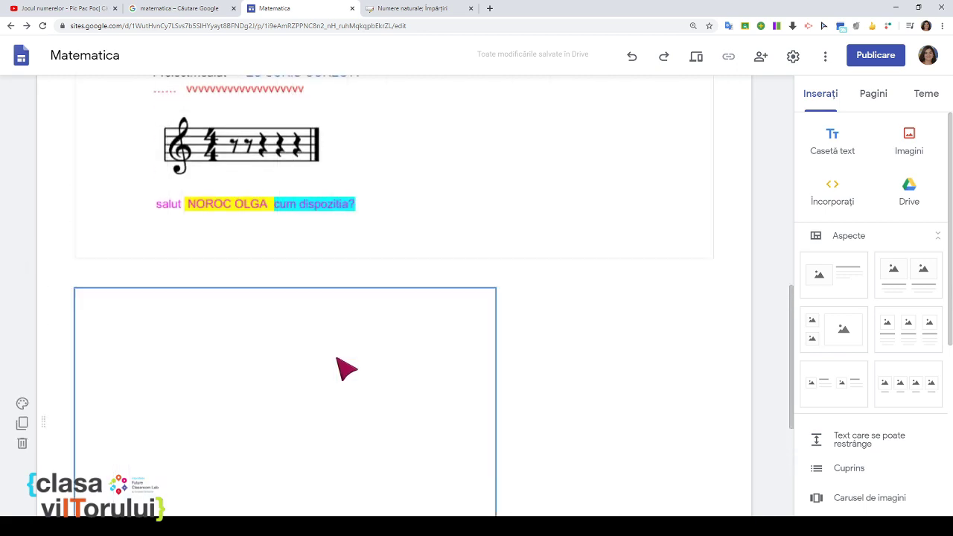
scroll(340, 366, "up", 1)
scroll(357, 350, "up", 3)
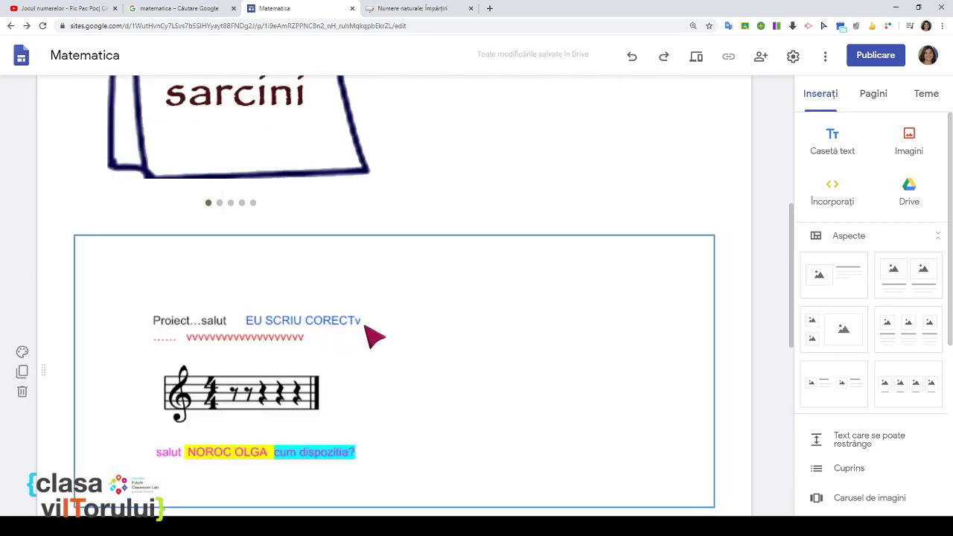
scroll(372, 335, "down", 3)
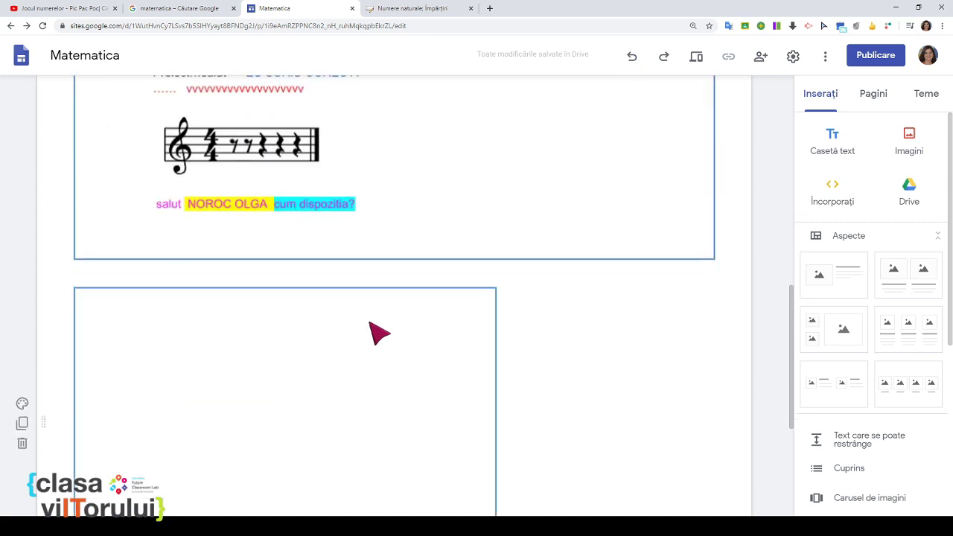
left_click(325, 348)
left_click(22, 443)
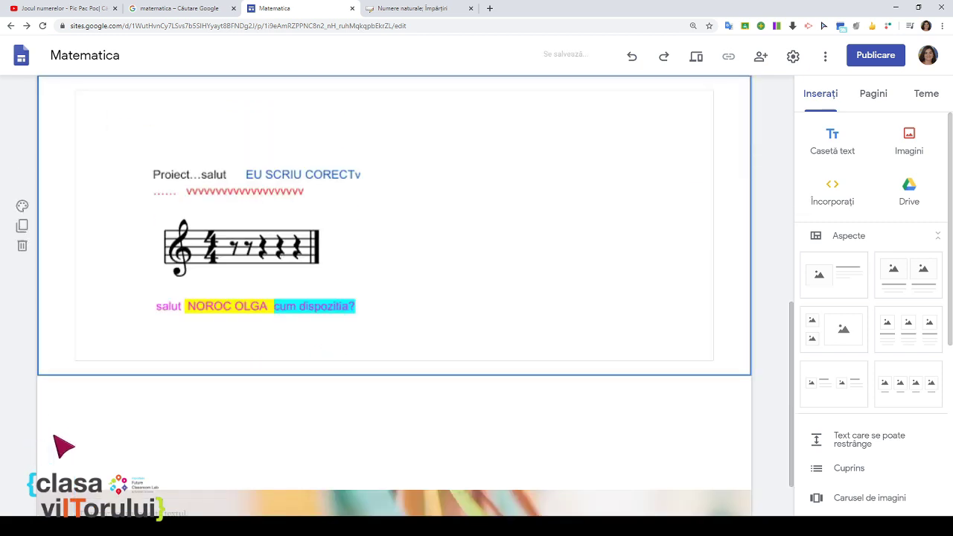
- Review the Semestrul II page from its header to the embedded document, along with the insertable elements
scroll(395, 306, "up", 3)
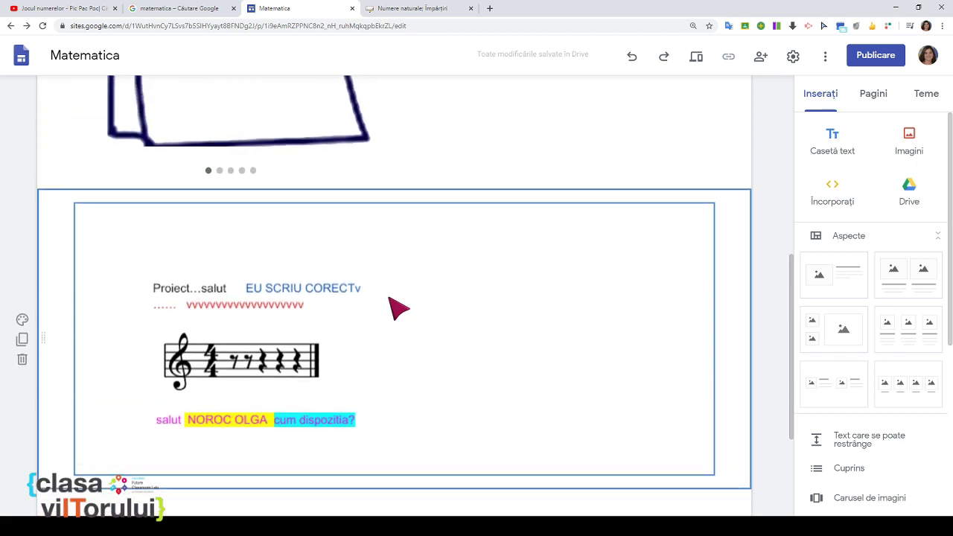
scroll(395, 306, "down", 3)
scroll(395, 306, "up", 3)
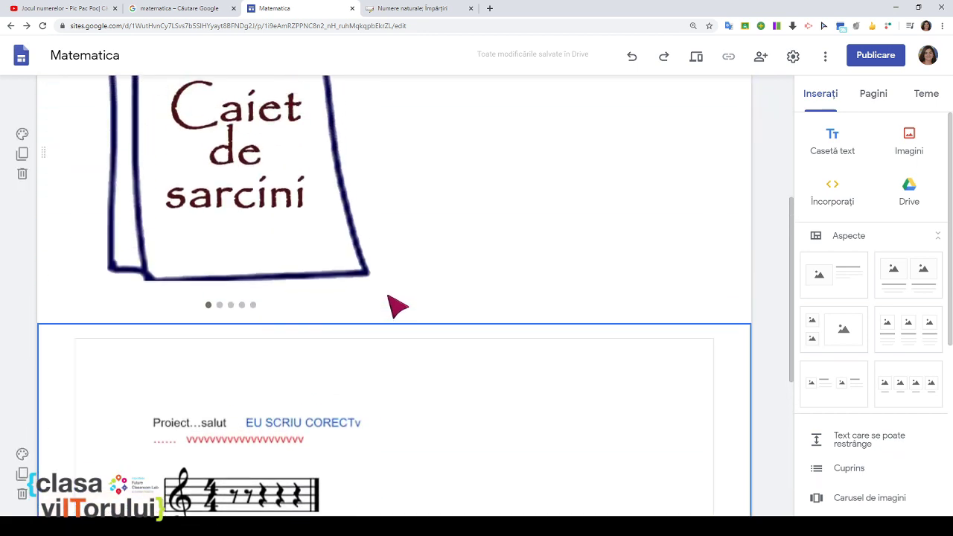
scroll(394, 305, "down", 3)
scroll(396, 305, "down", 1)
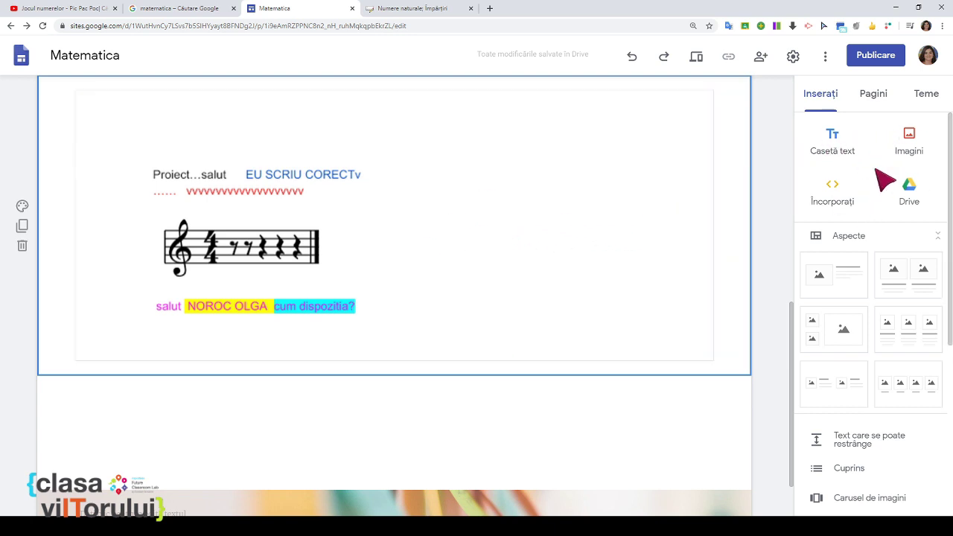
scroll(548, 217, "up", 7)
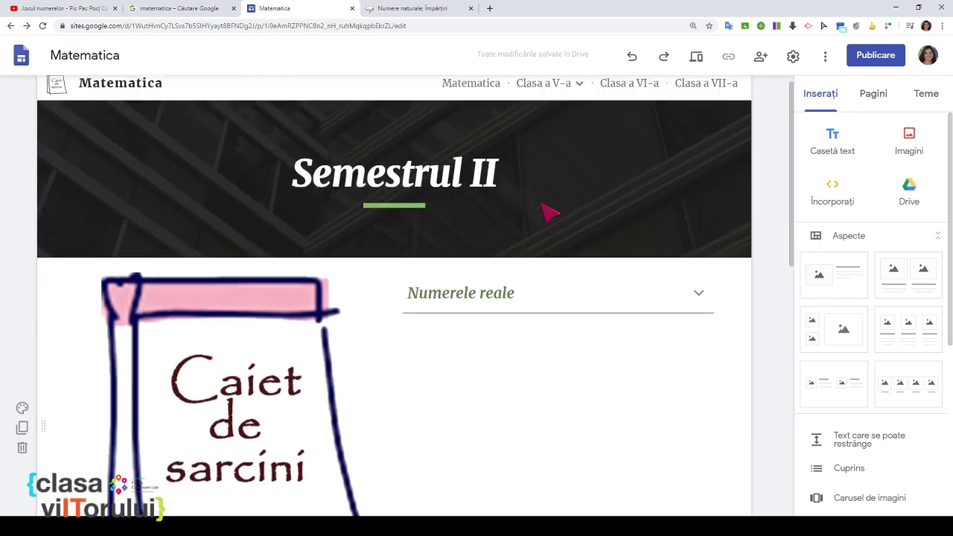
scroll(536, 213, "down", 6)
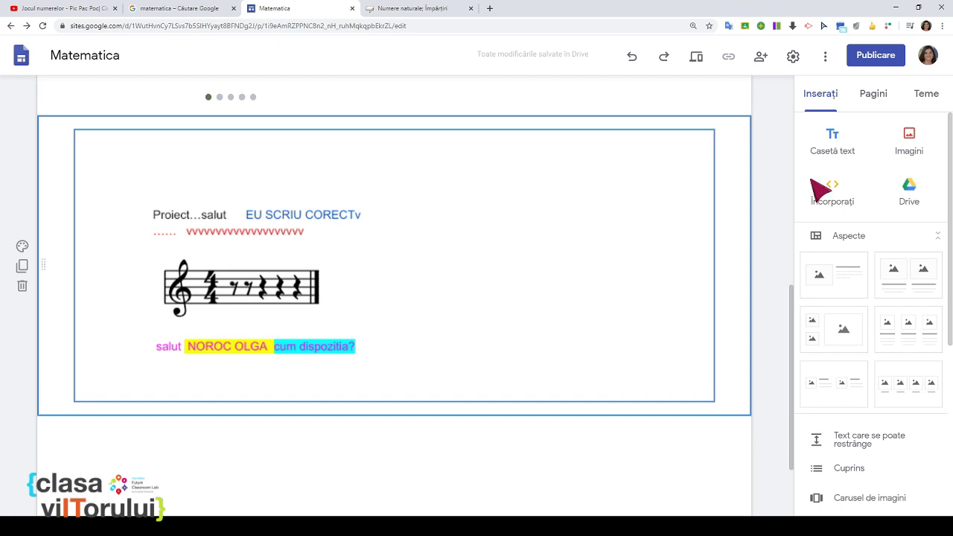
scroll(890, 234, "down", 3)
scroll(890, 235, "down", 1)
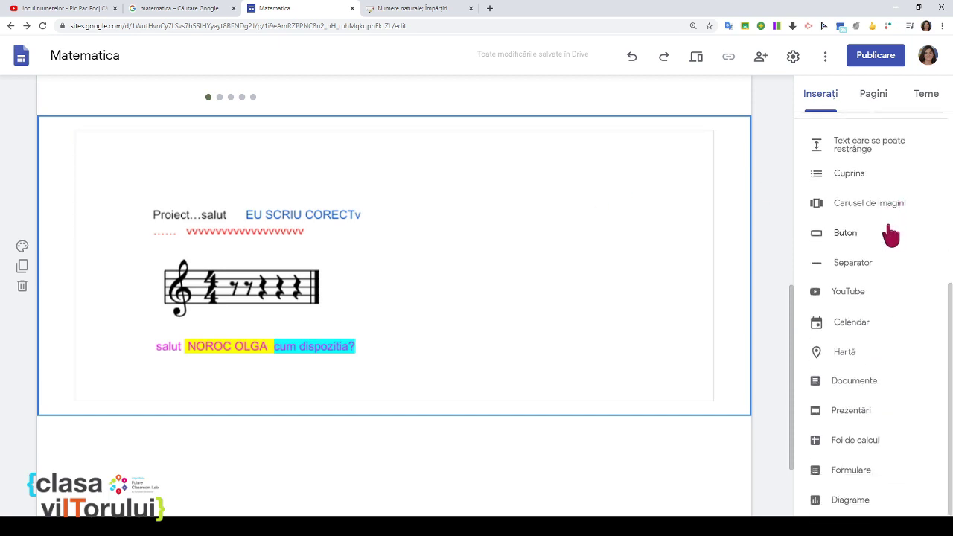
- Go from the Semestrul II page to the site's Matematica home page
scroll(856, 225, "up", 4)
scroll(558, 223, "up", 3)
scroll(570, 238, "up", 4)
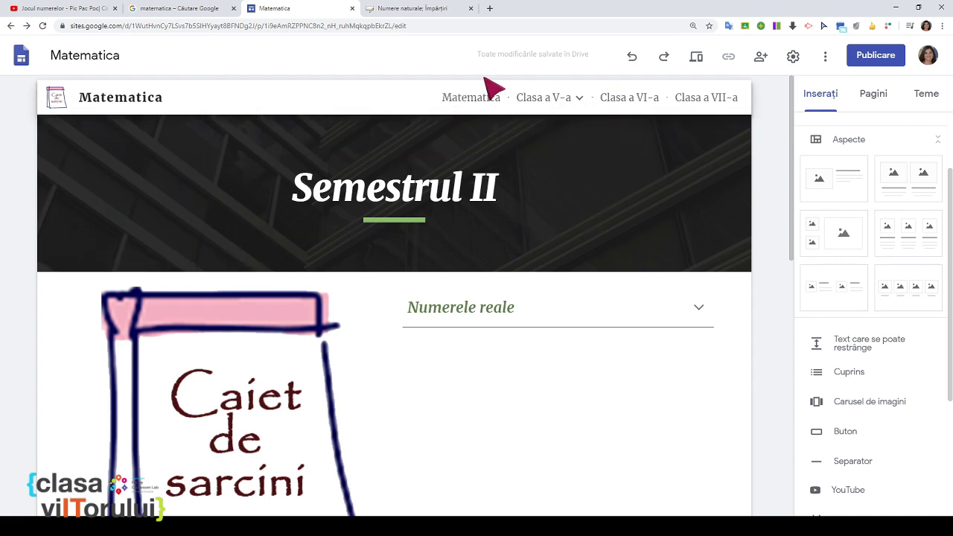
left_click(475, 99)
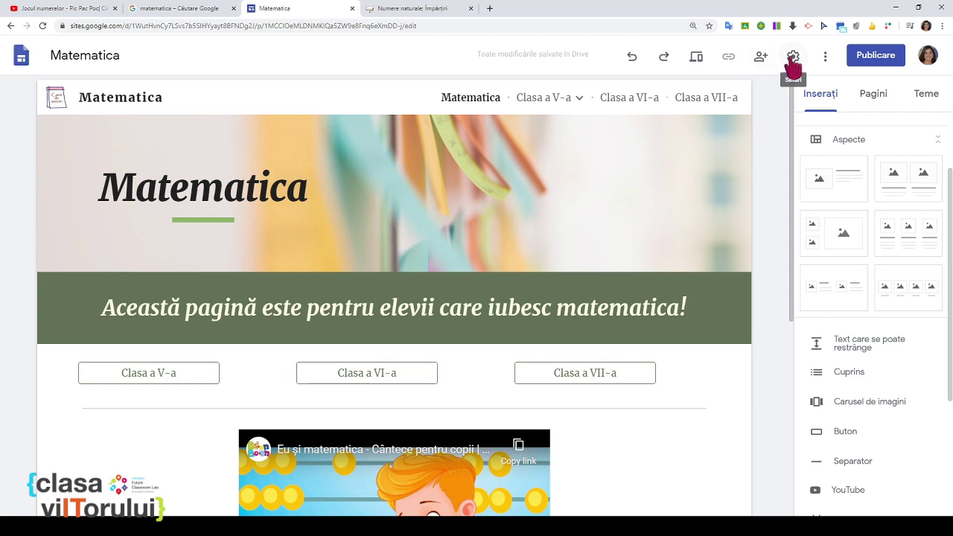
- View the site's version history and return to the editor
left_click(825, 58)
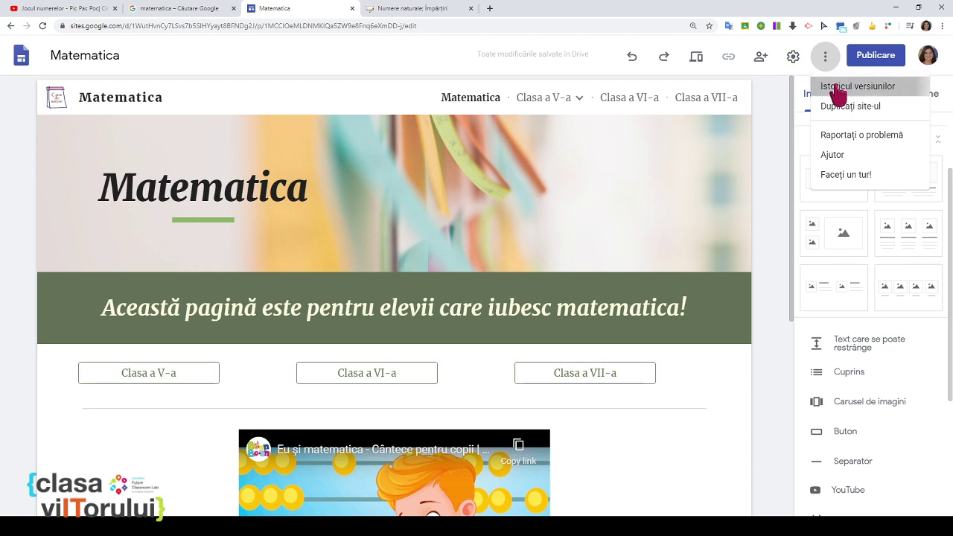
left_click(836, 89)
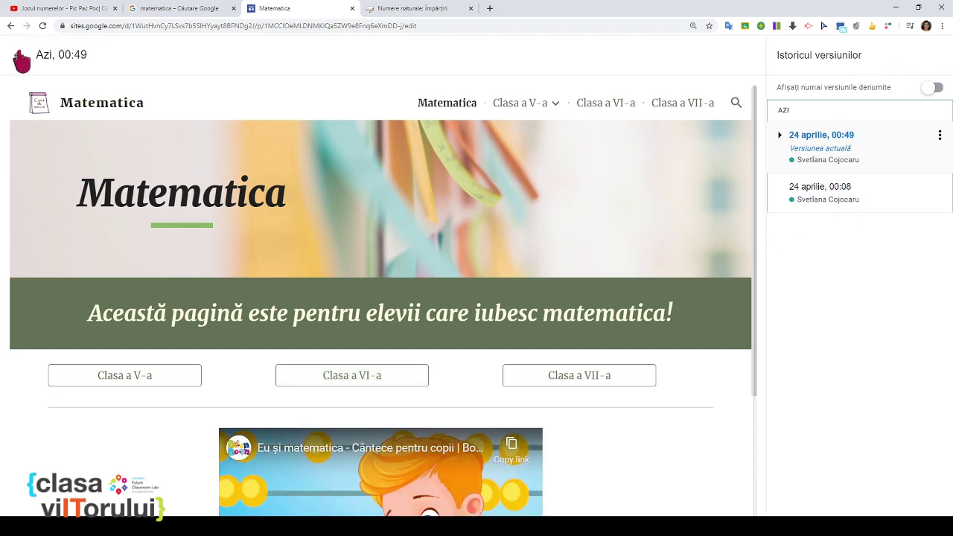
left_click(18, 55)
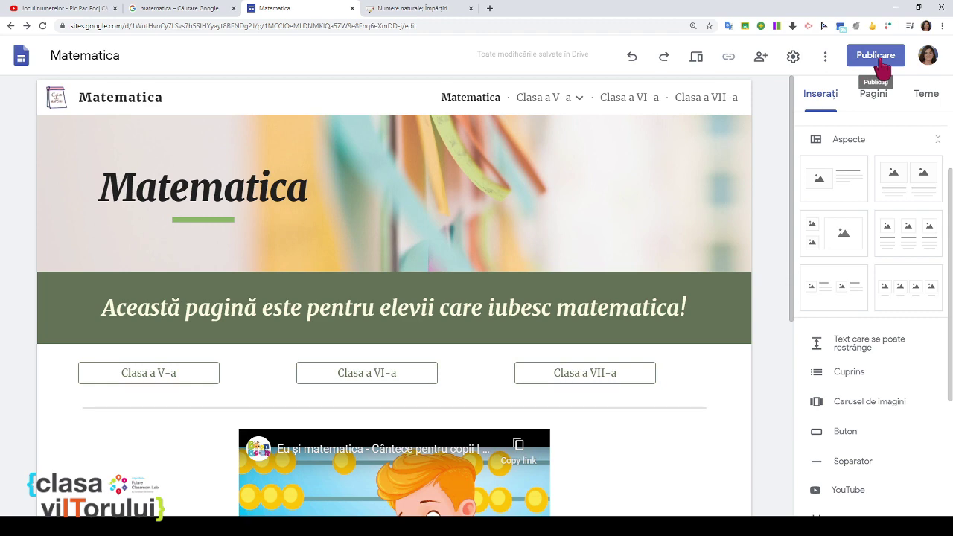
- Publish the Matematica site under the web address "test"
left_click(882, 65)
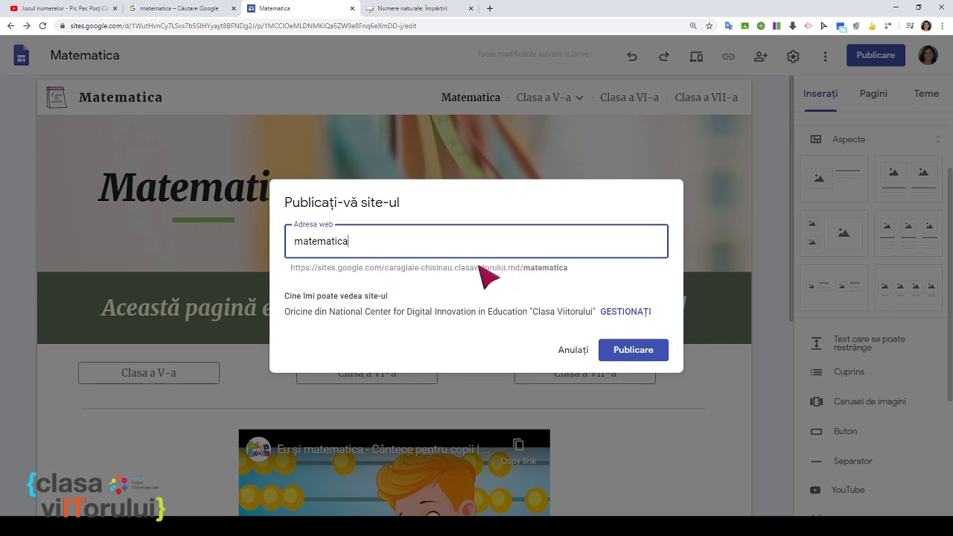
key("BackSpace")
key("BackSpace")
key("BackSpace")
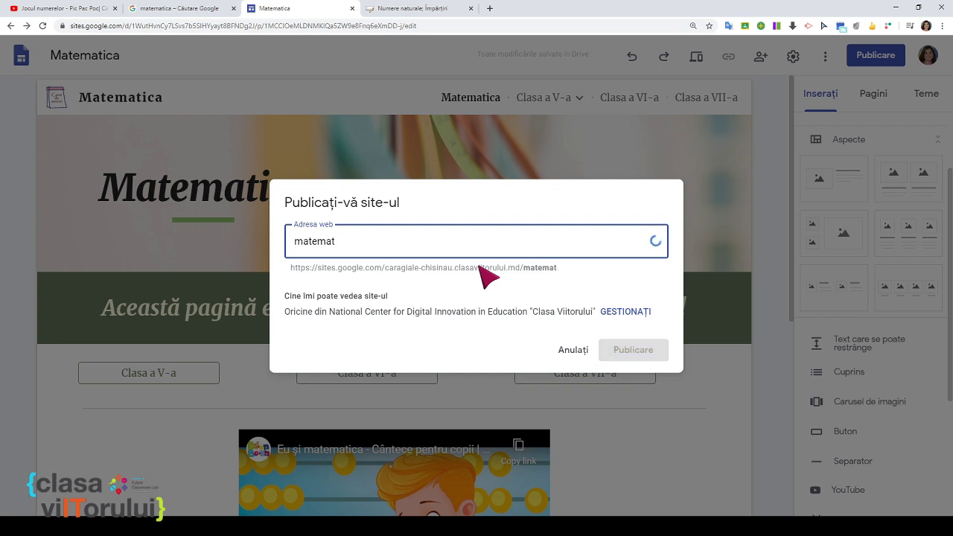
key("BackSpace")
key("BackSpace")
key("BackSpace")
key("BackSpace")
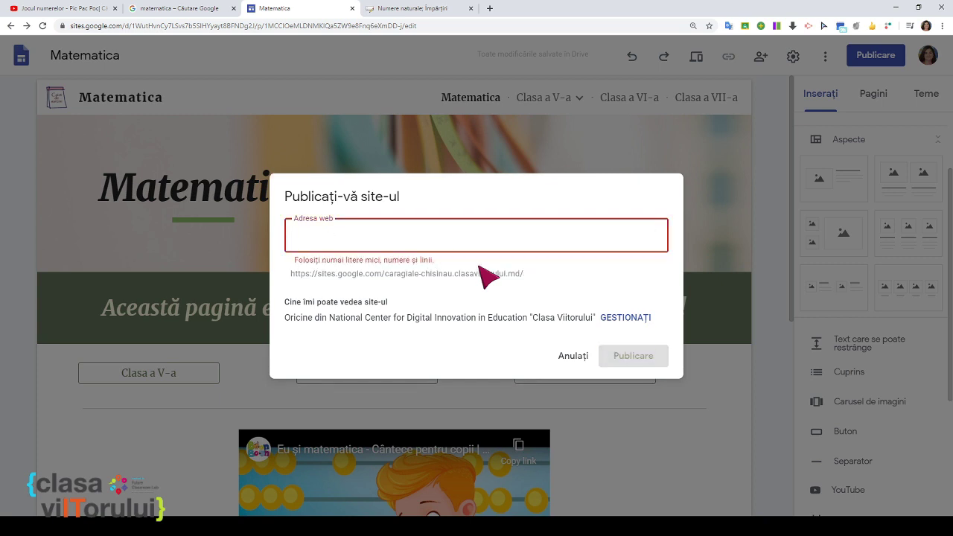
type("test")
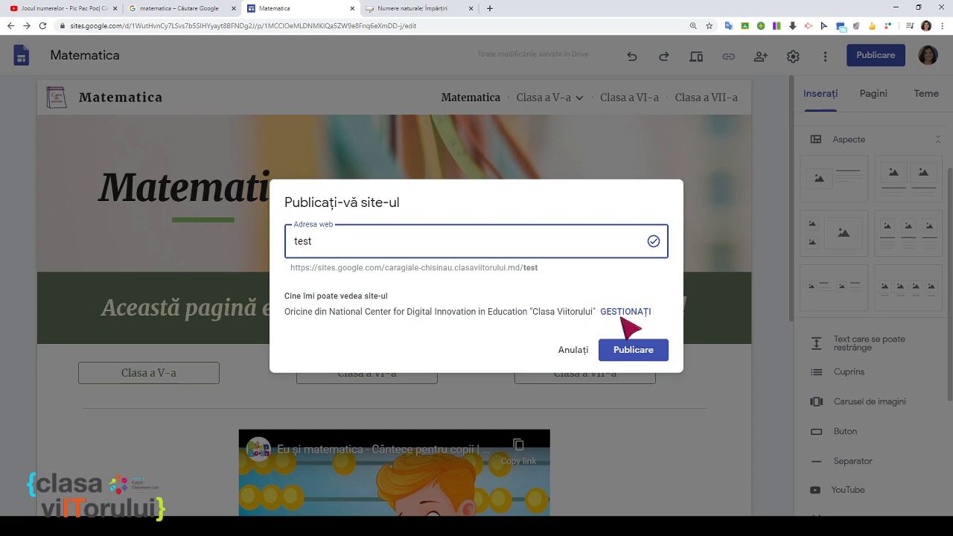
left_click(624, 351)
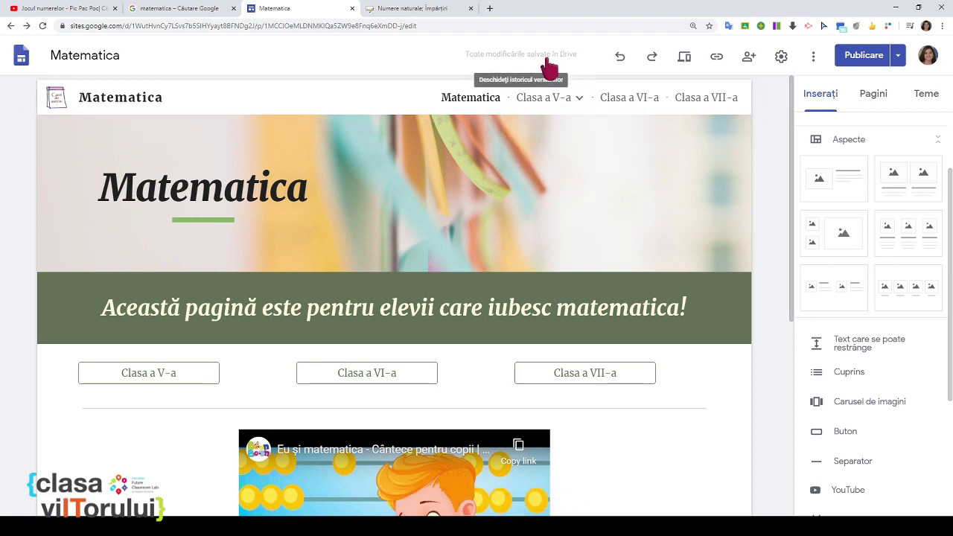
- Copy the link to the published site, view the site in a new browser tab and return to the editor
left_click(716, 58)
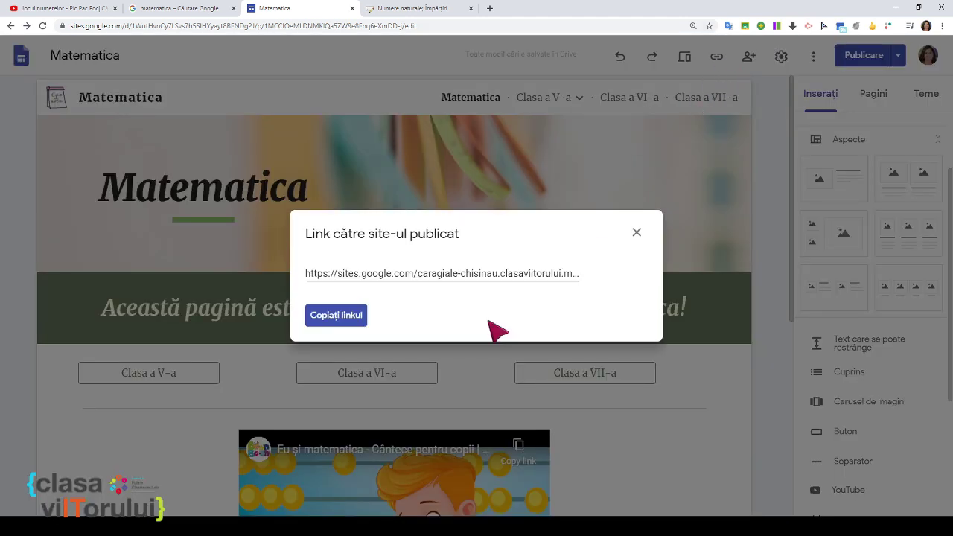
left_click(322, 316)
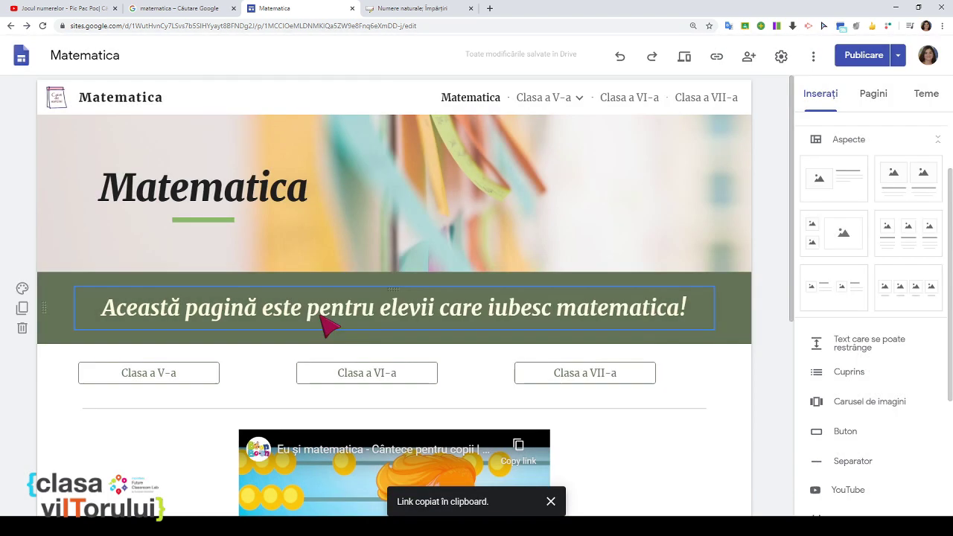
double_click(489, 8)
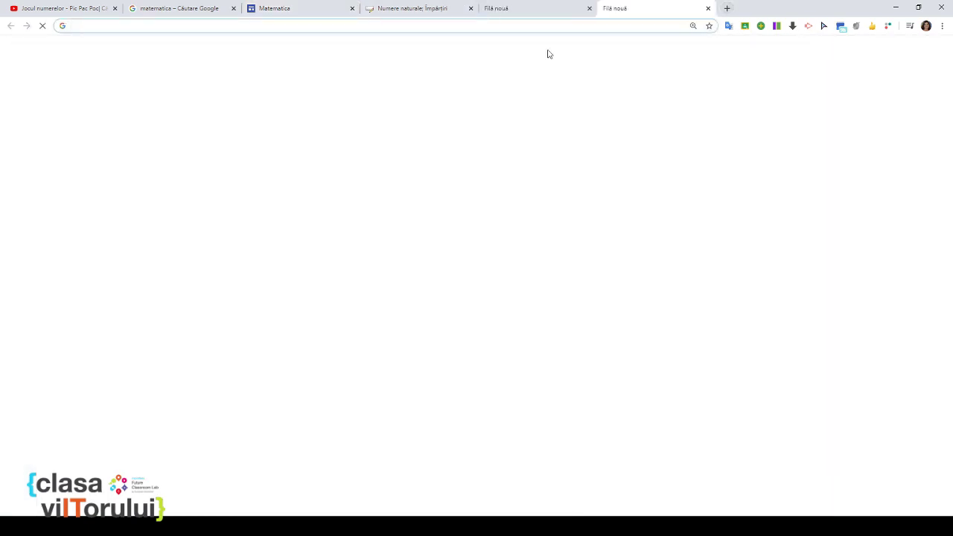
type("https://sites.google.com/caragiale-chisinau.clasaviitorului.md/test/matematica")
key("Return")
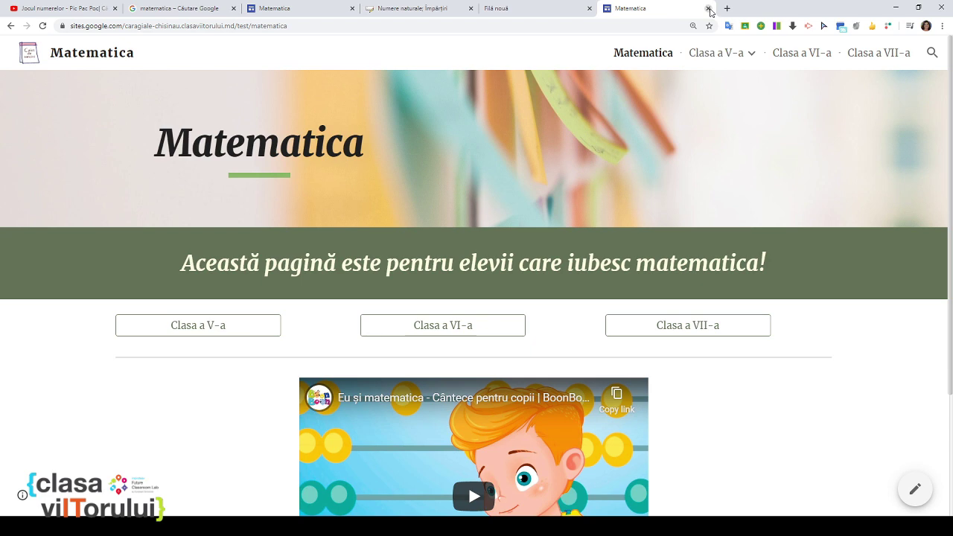
left_click(708, 9)
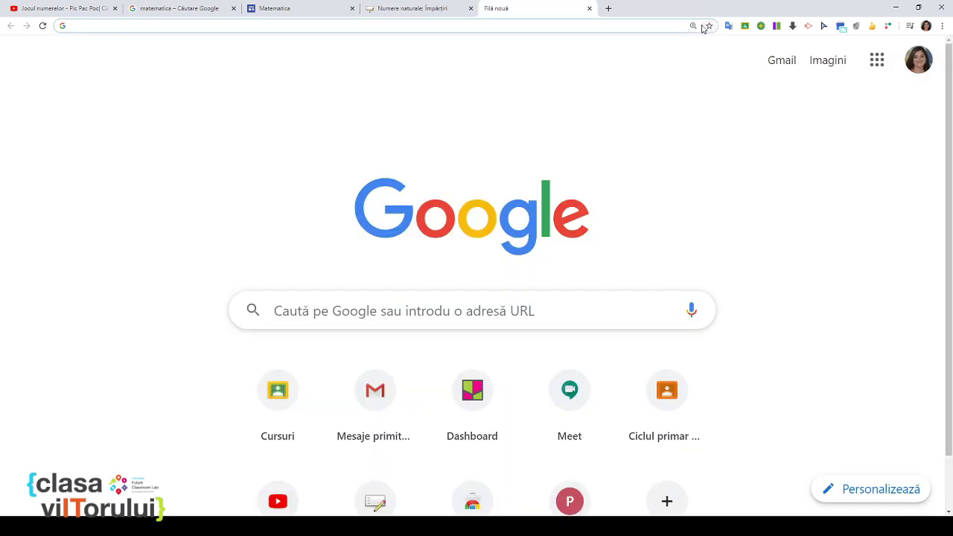
left_click(294, 8)
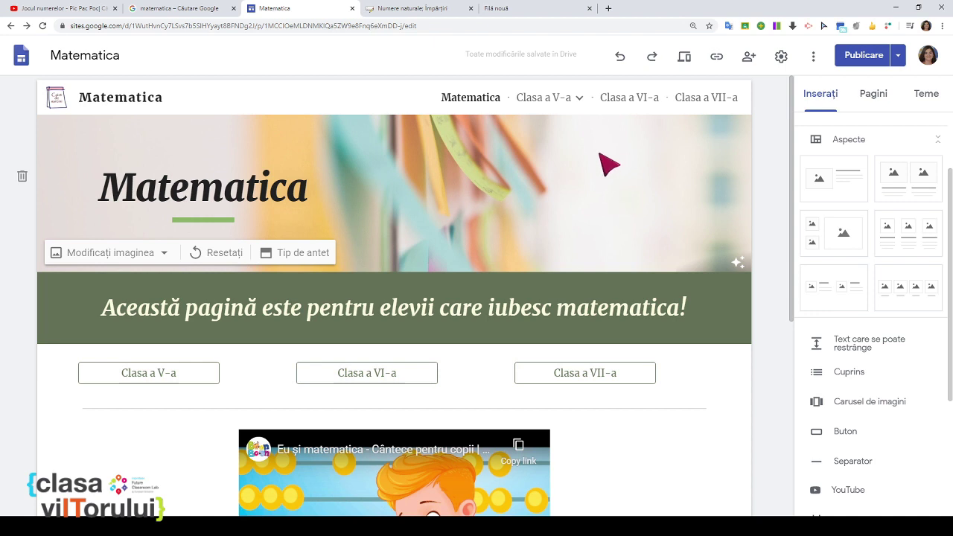
- Try inviting a suggested contact as a collaborator who can edit the site, and cancel the invitation
left_click(749, 58)
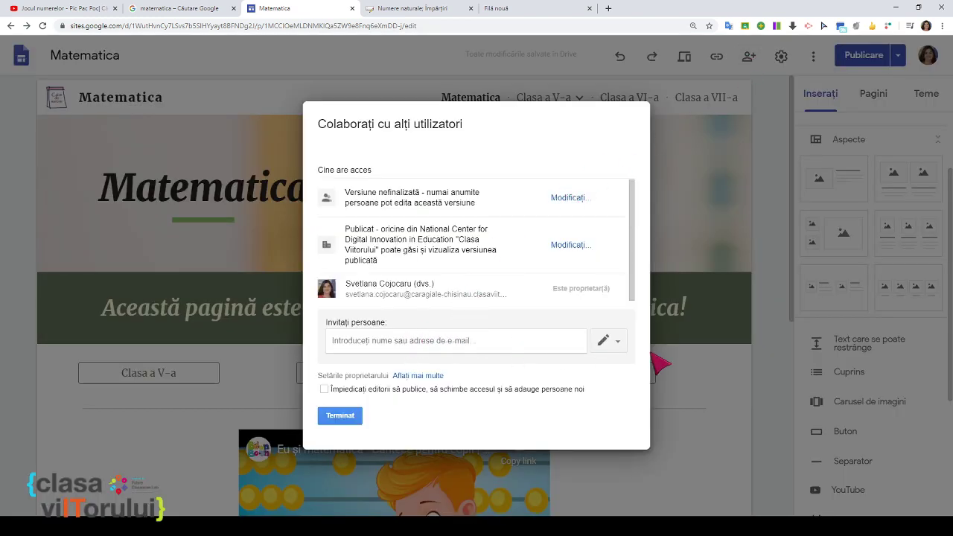
left_click(615, 343)
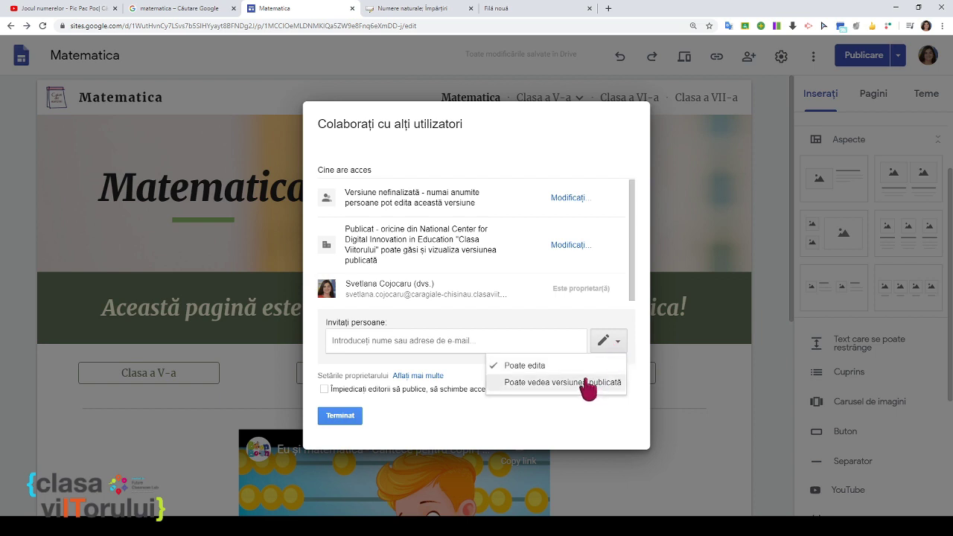
left_click(457, 343)
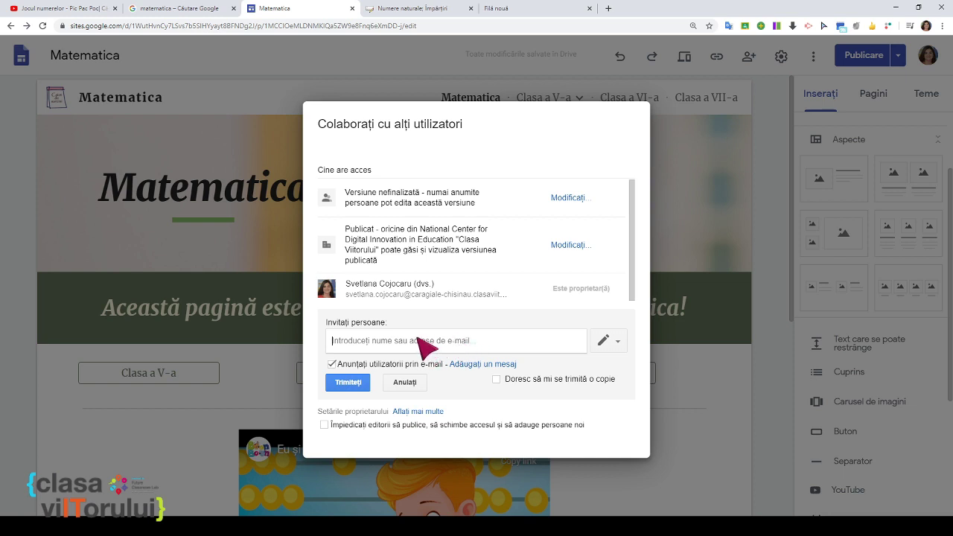
type("s")
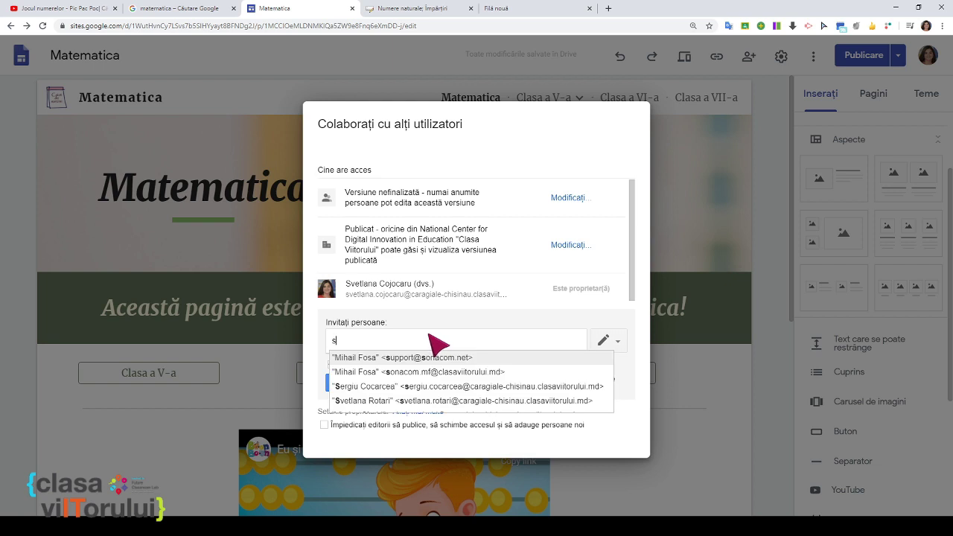
left_click(444, 386)
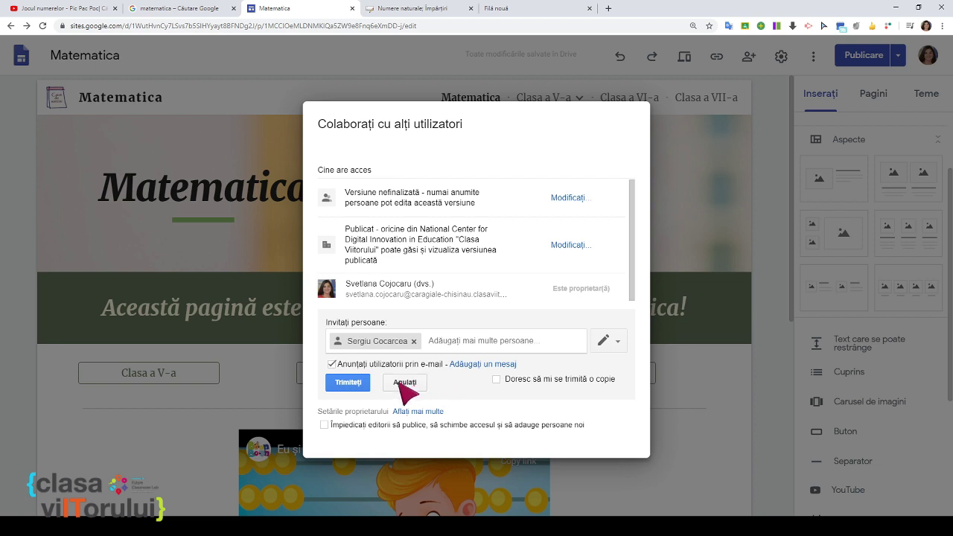
mouse_move(370, 343)
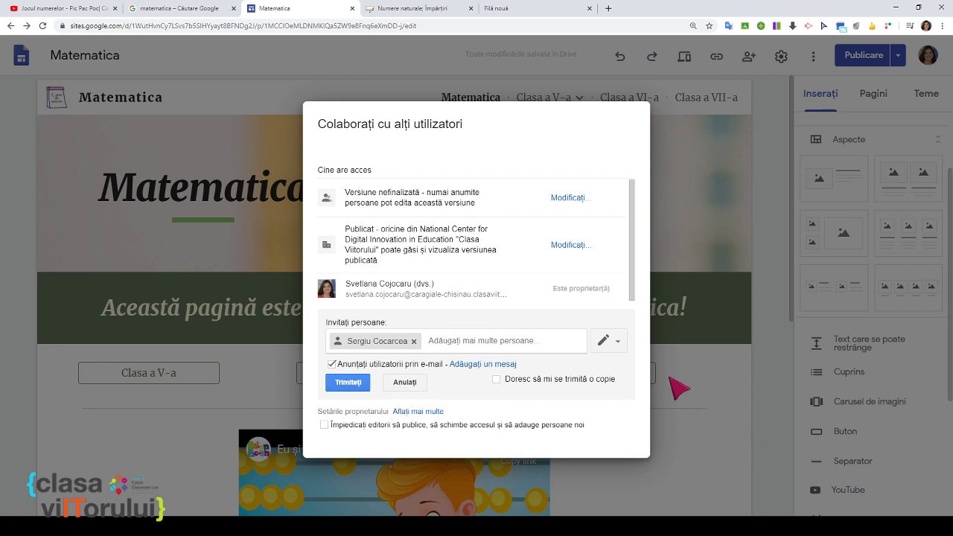
double_click(405, 382)
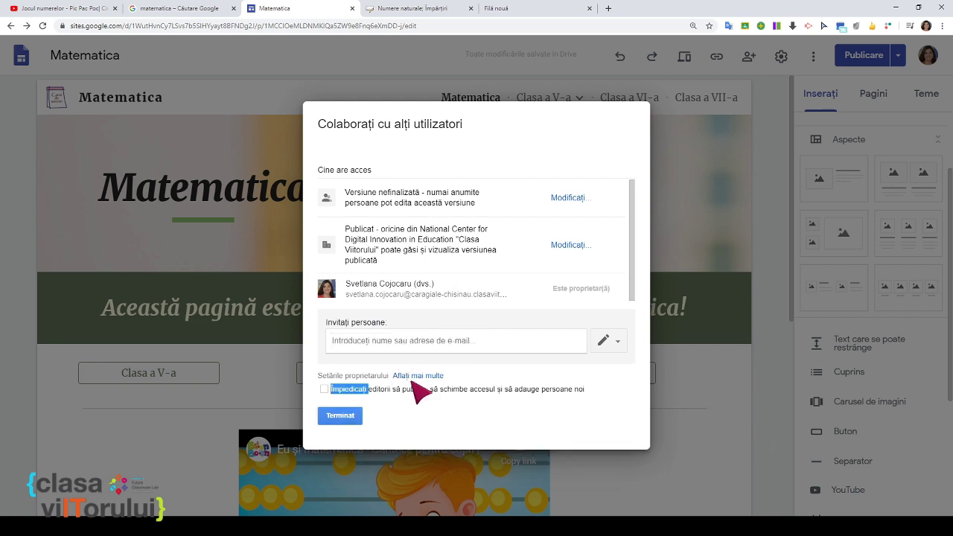
left_click(341, 416)
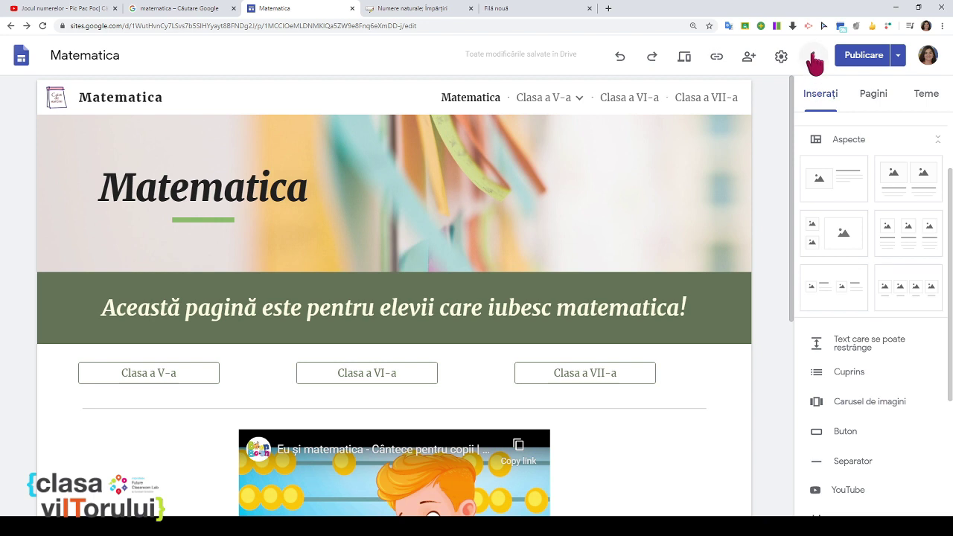
- Review the site's publishing settings, including its web address, and leave them without saving
left_click(899, 56)
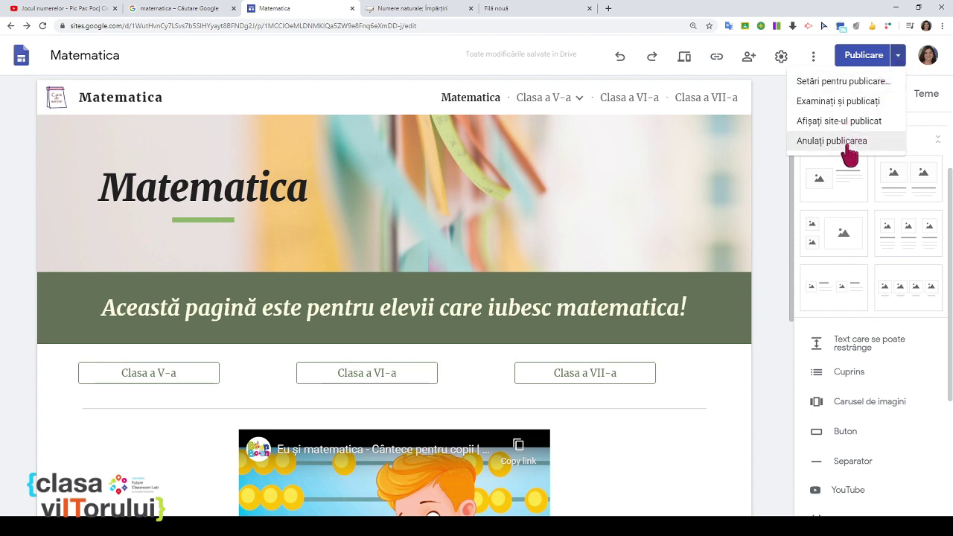
left_click(842, 84)
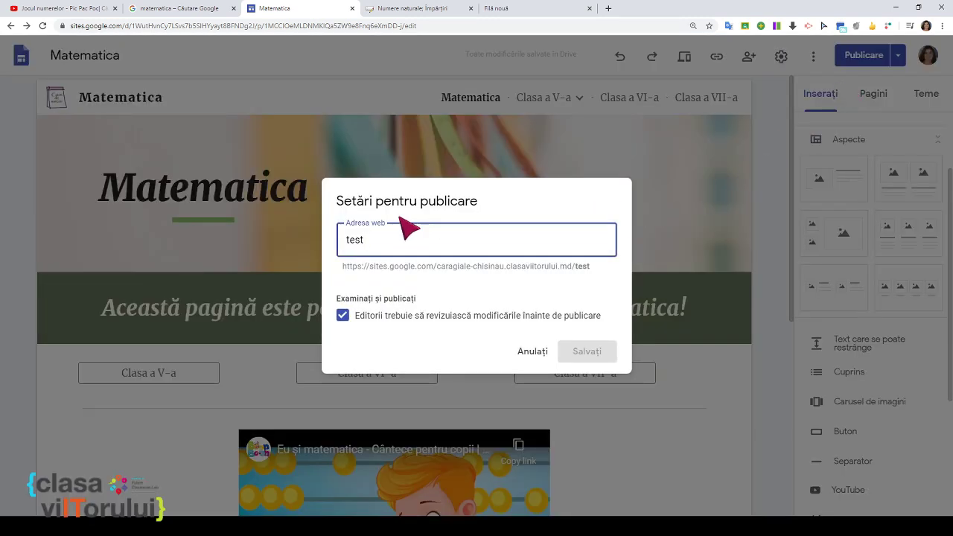
left_click_drag(385, 238, 337, 240)
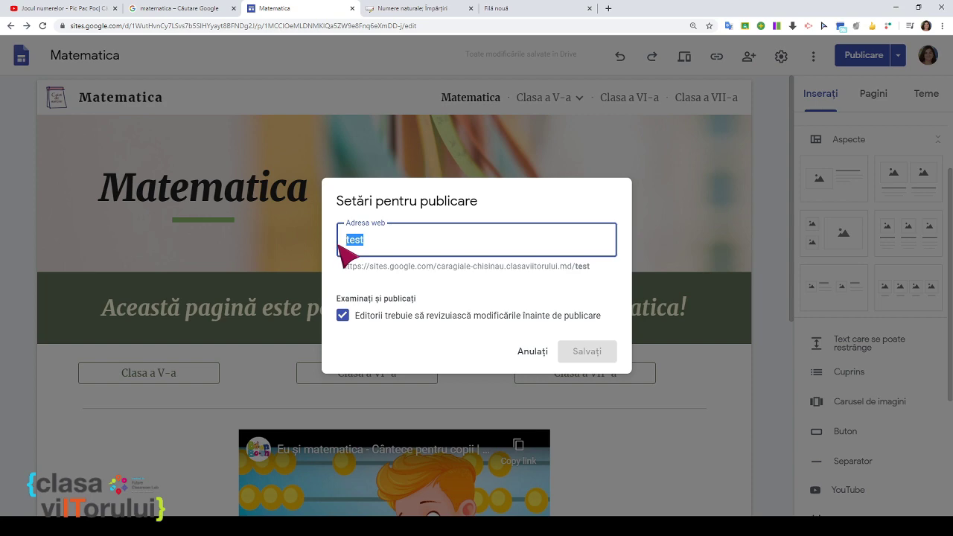
left_click(535, 351)
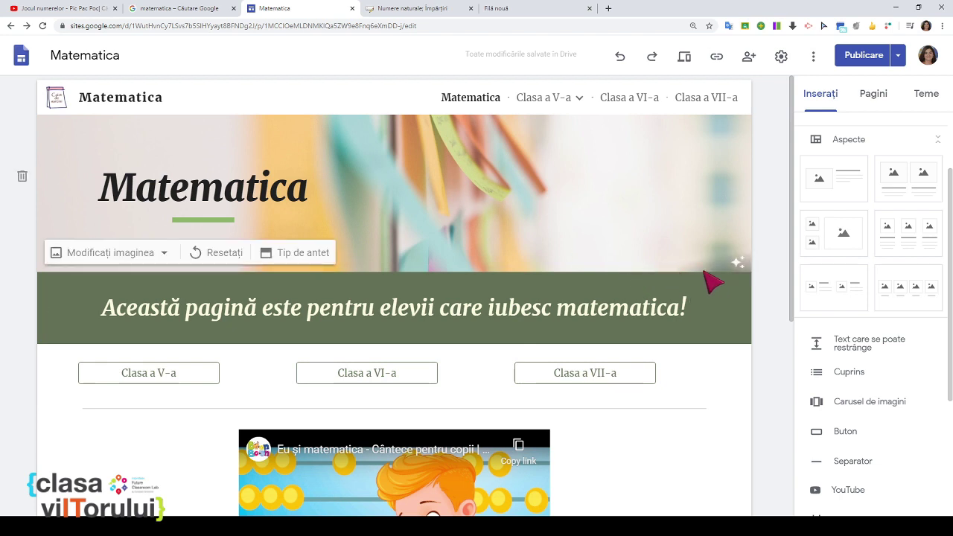
- Insert a table of contents on the Matematica home page, between the header and the green text section
scroll(703, 281, "down", 5)
scroll(703, 281, "up", 4)
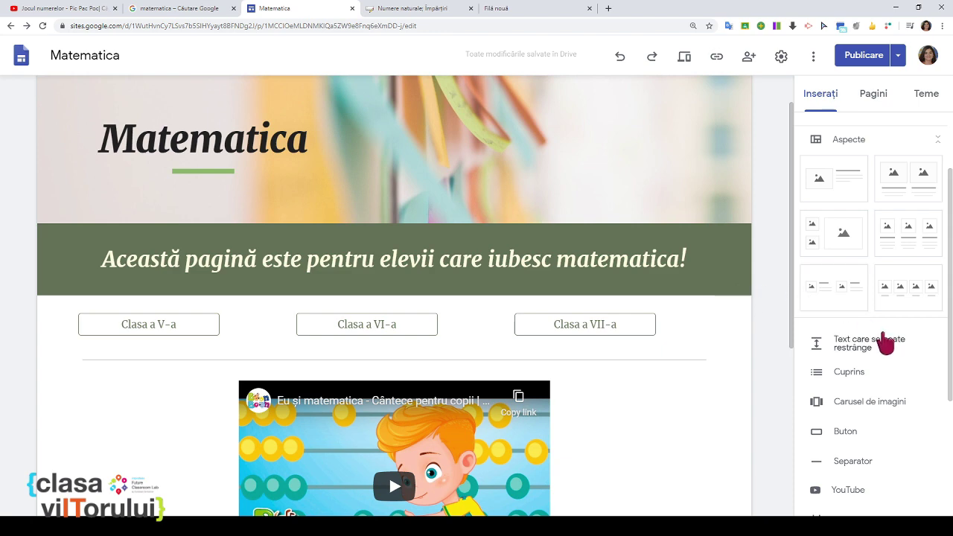
scroll(882, 342, "down", 3)
scroll(880, 341, "up", 2)
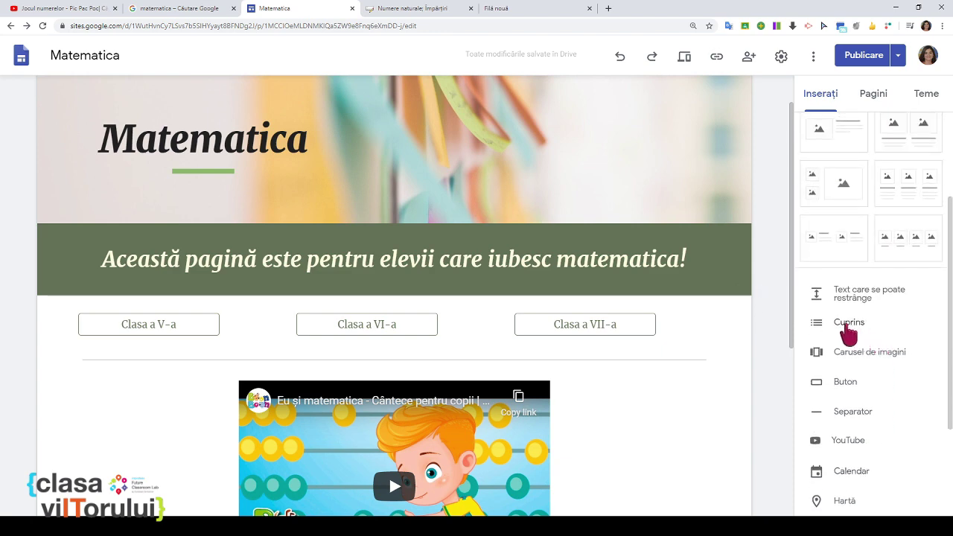
scroll(526, 293, "down", 3)
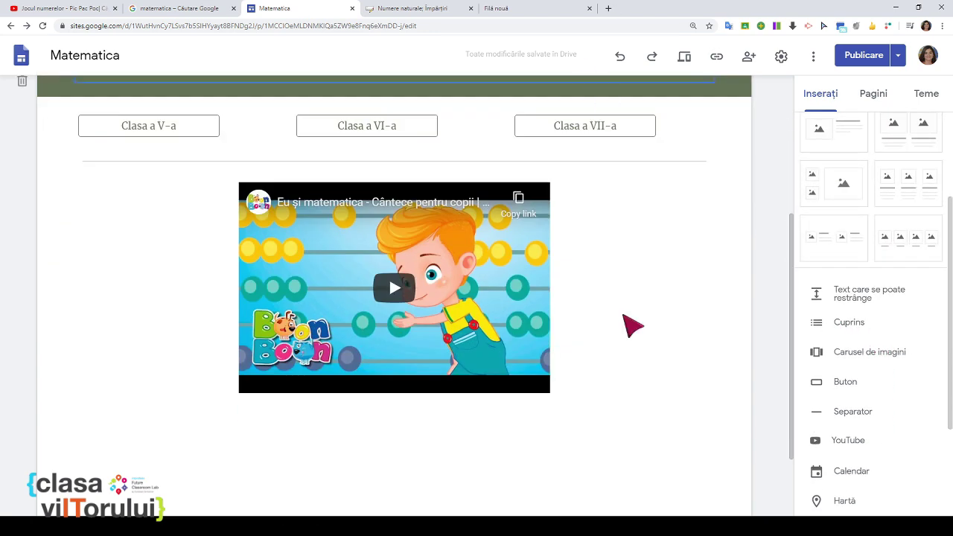
scroll(681, 403, "up", 1)
scroll(682, 404, "up", 2)
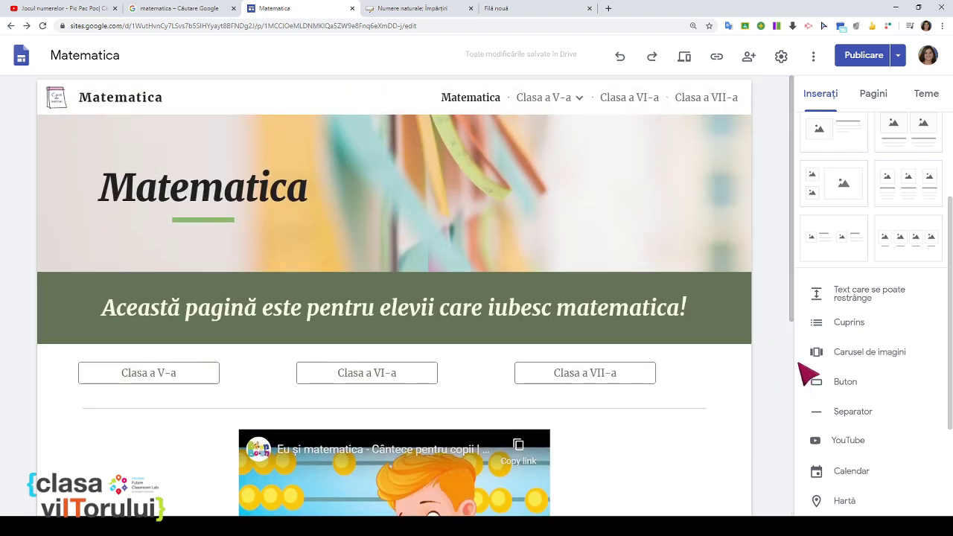
left_click(847, 329)
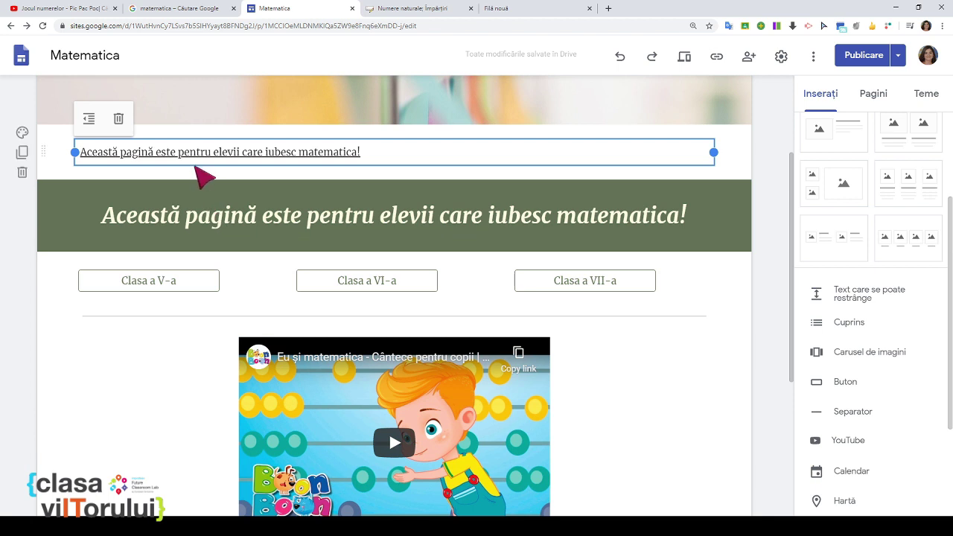
- Toggle the indentation of the table of contents entry and set its section background to "Subliniere 1"
scroll(206, 209, "up", 2)
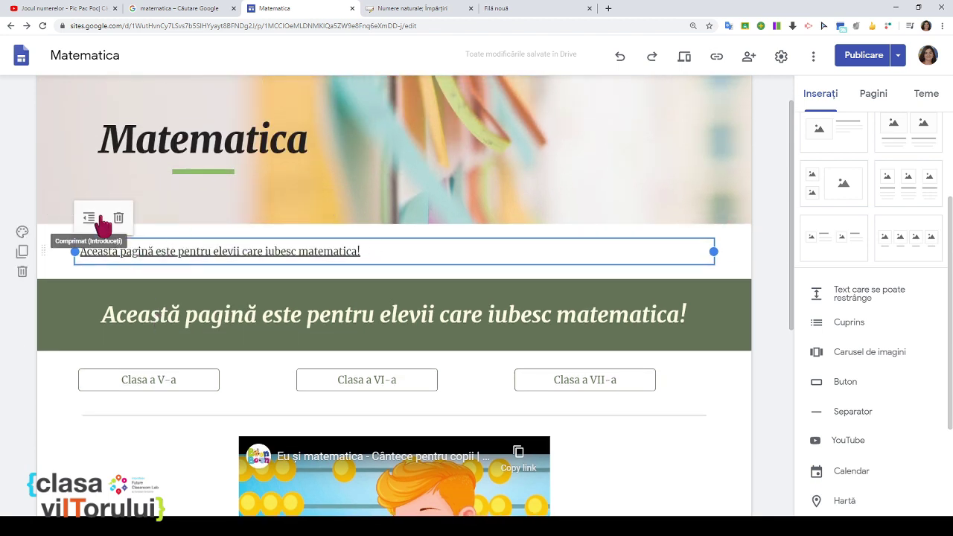
left_click(90, 220)
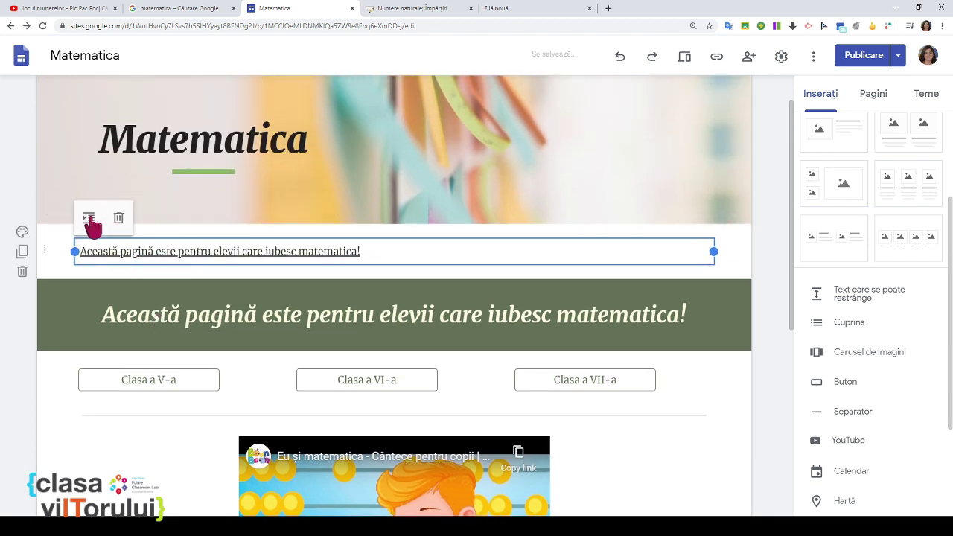
left_click(89, 219)
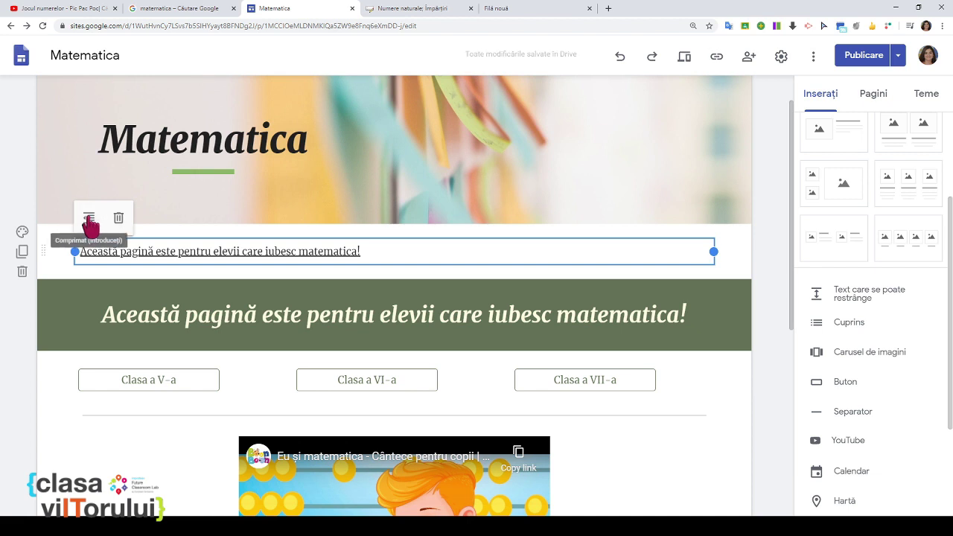
left_click(92, 222)
left_click(91, 221)
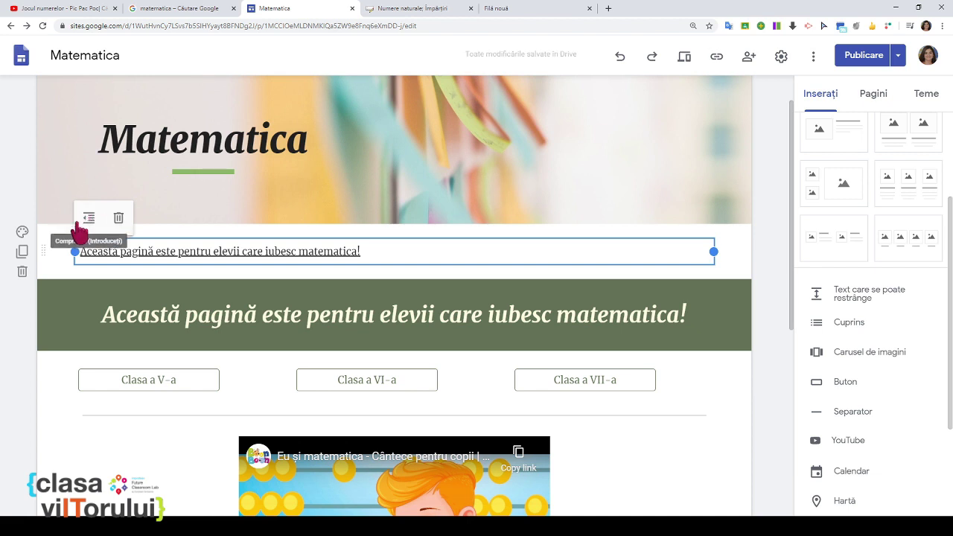
left_click(23, 233)
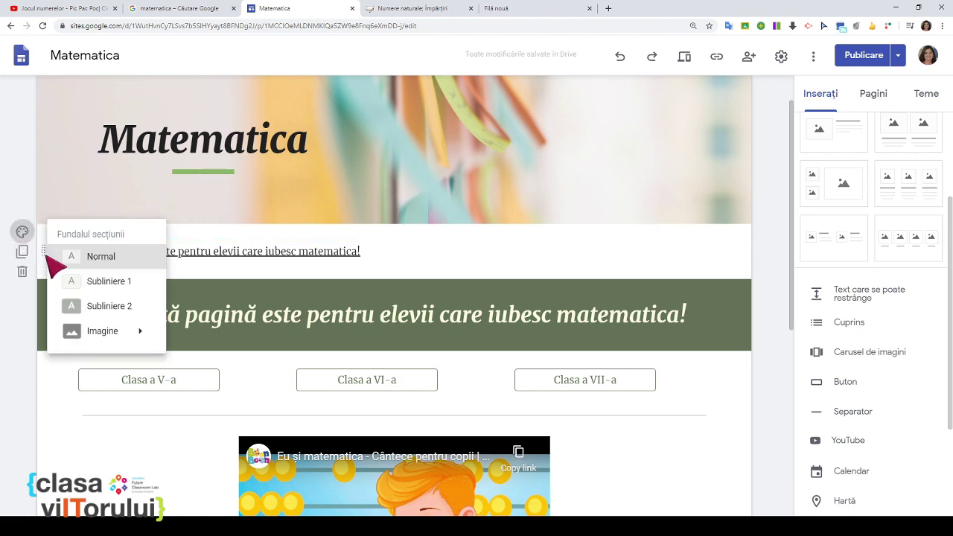
left_click(110, 282)
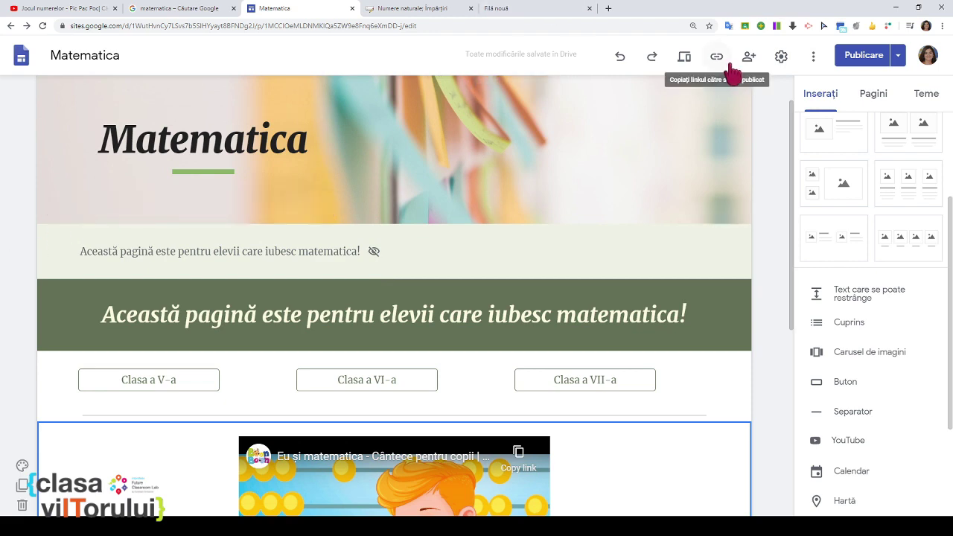
- Preview the home page and delete the section containing the table of contents
left_click(685, 57)
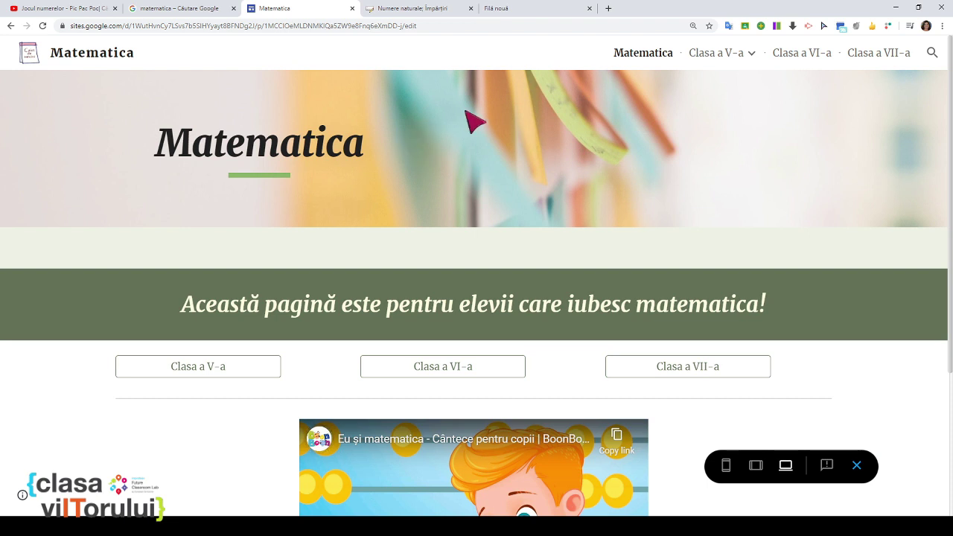
left_click(854, 470)
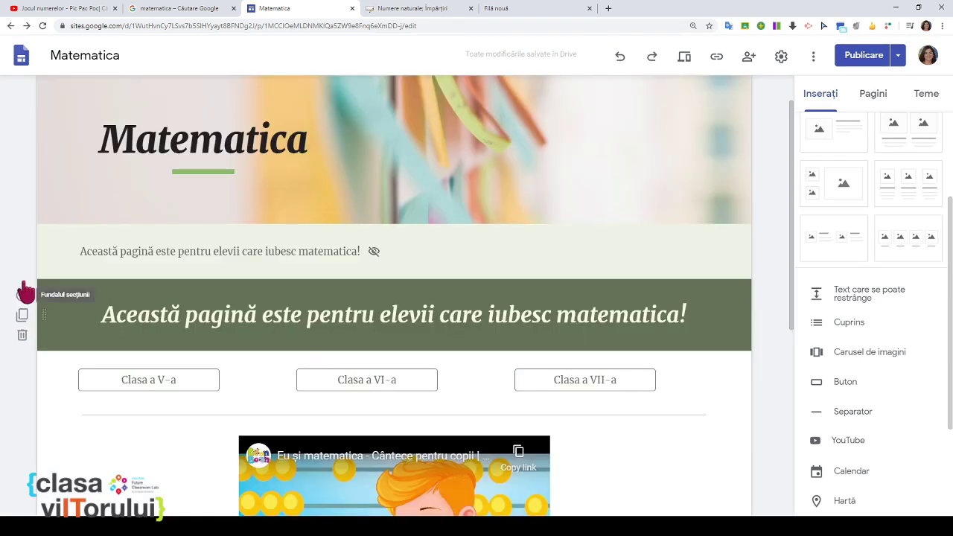
left_click(22, 273)
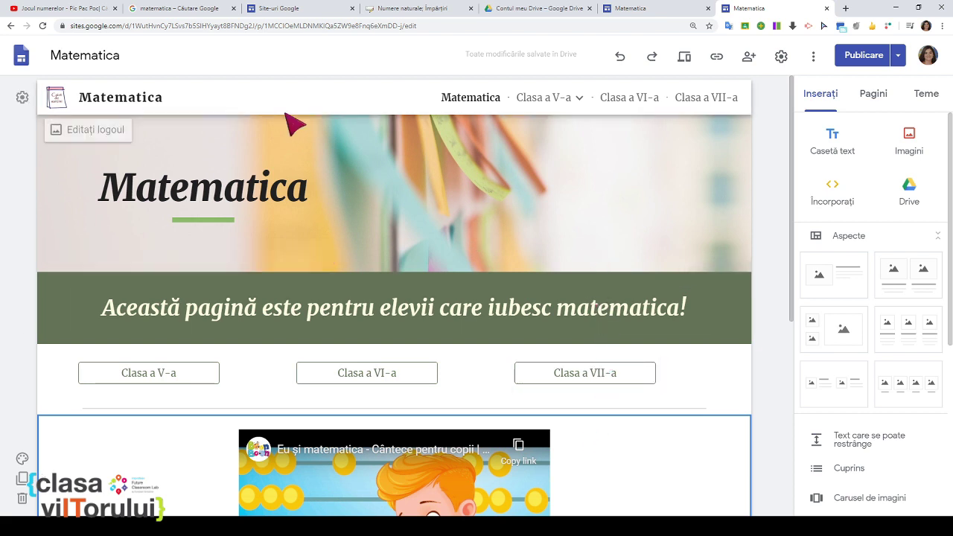
- Go to the list of recent sites and open the shared Matematica site with the "Titlul paginii tale" header
left_click(273, 185)
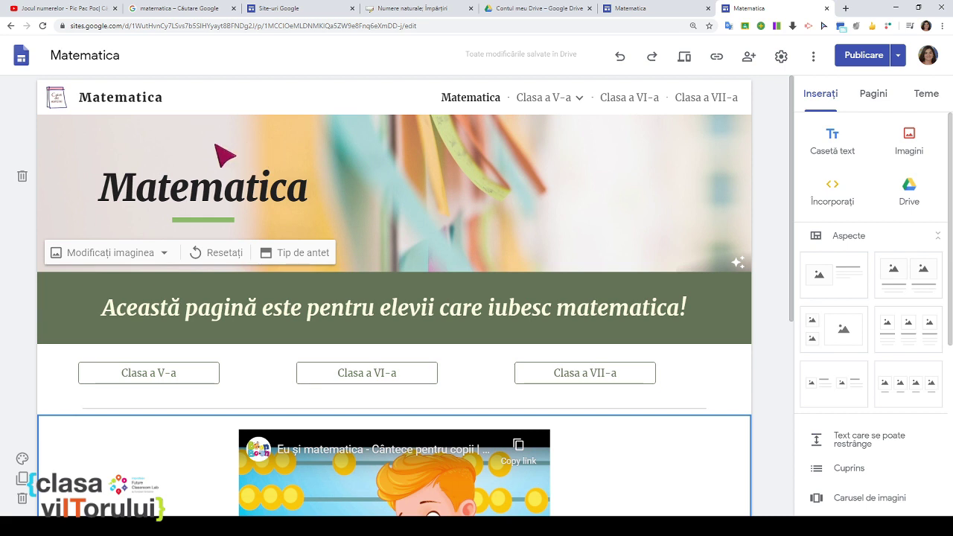
left_click(22, 60)
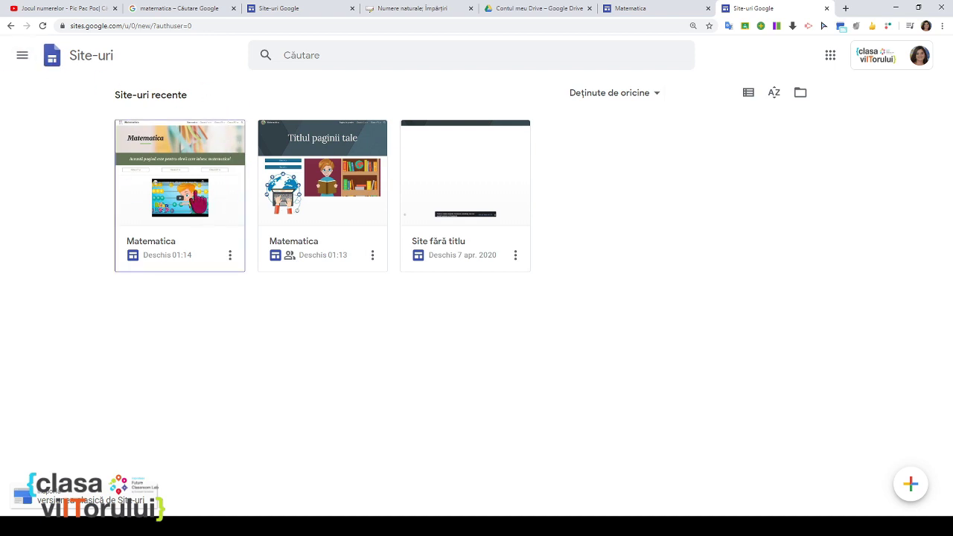
left_click(328, 186)
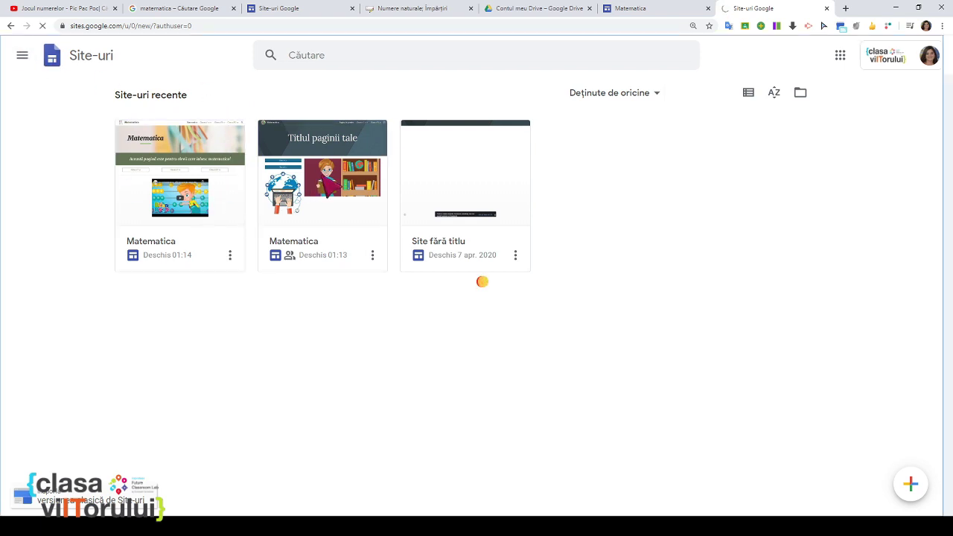